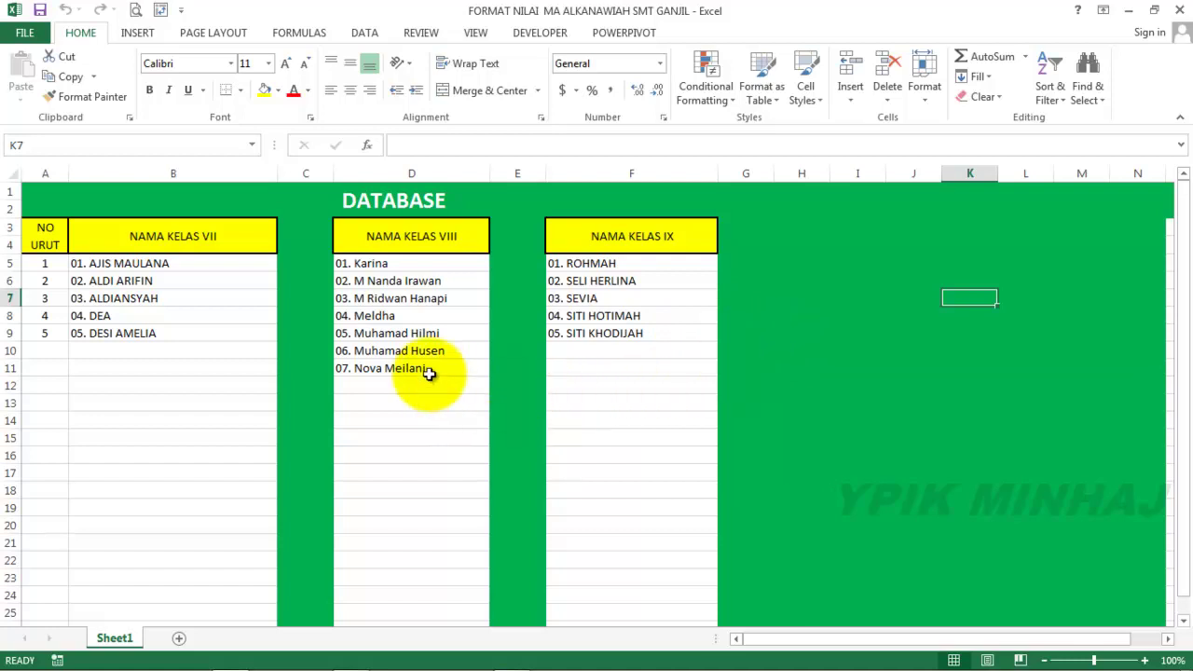
Examine how the student names are numbered in the NAMA KELAS VII column of the database sheet.
click(198, 265)
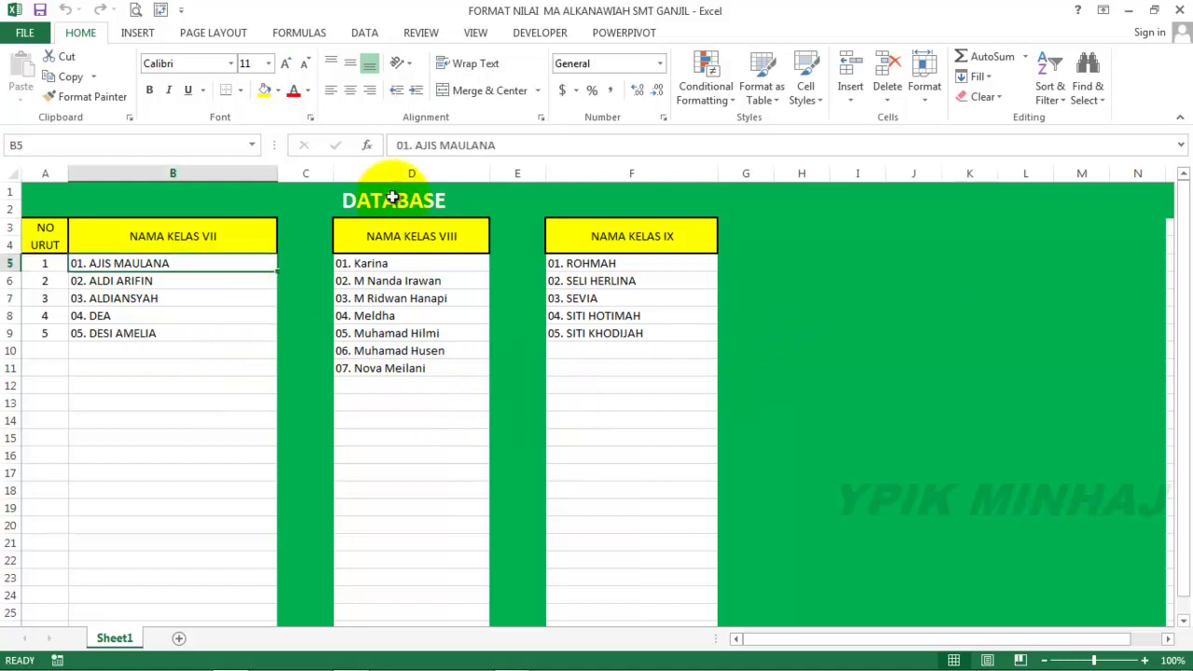
click(415, 145)
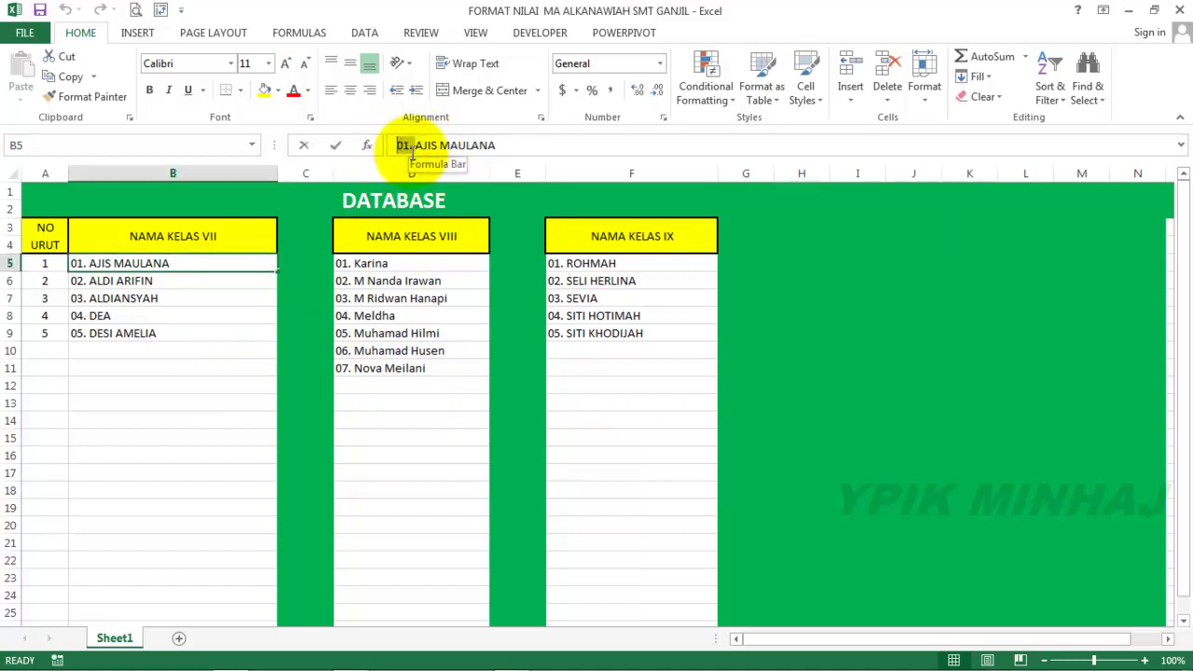
click(168, 337)
click(165, 281)
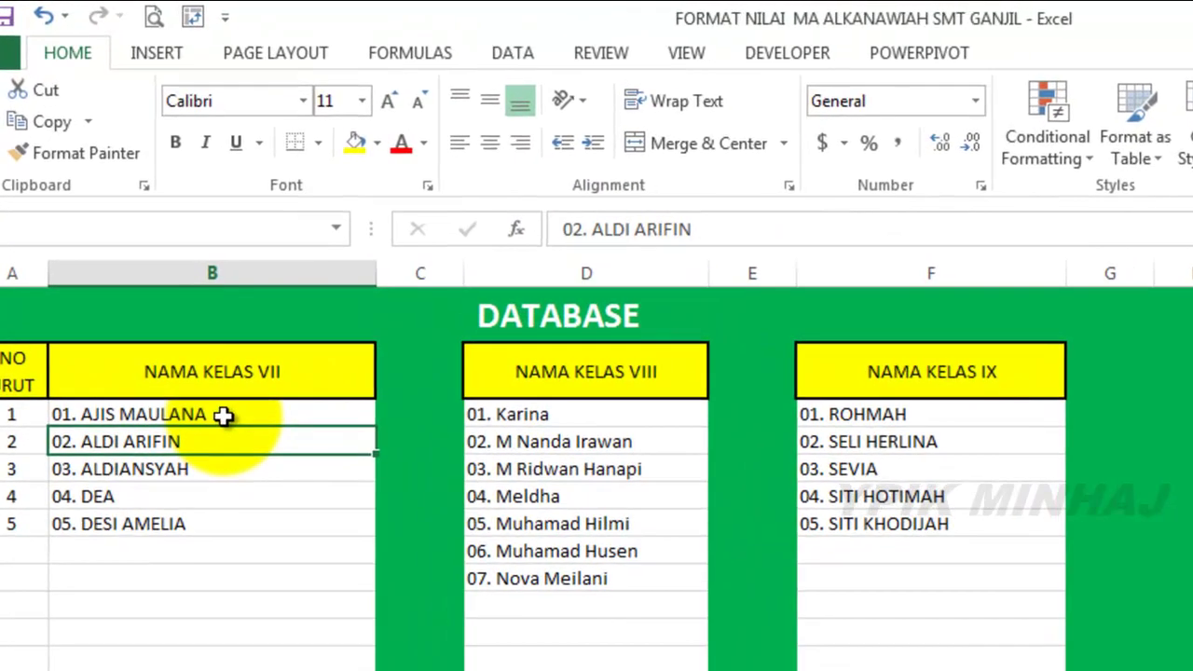
click(224, 416)
click(307, 449)
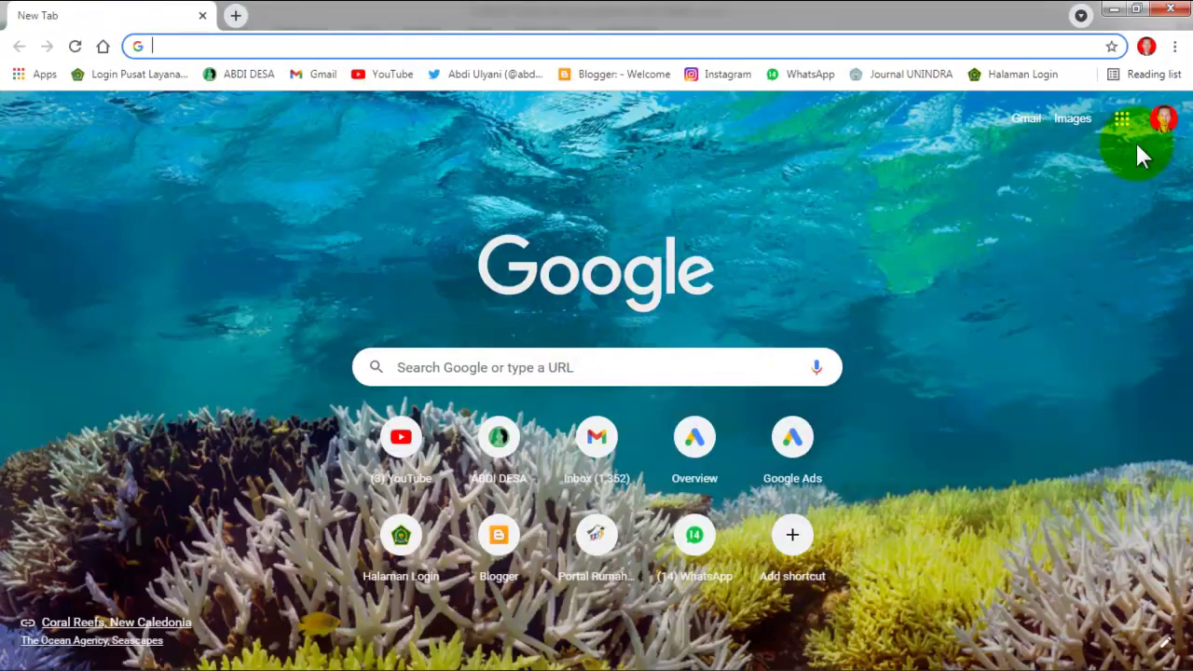
Switch to Chrome and open Google Drive from the Google apps list.
click(1124, 124)
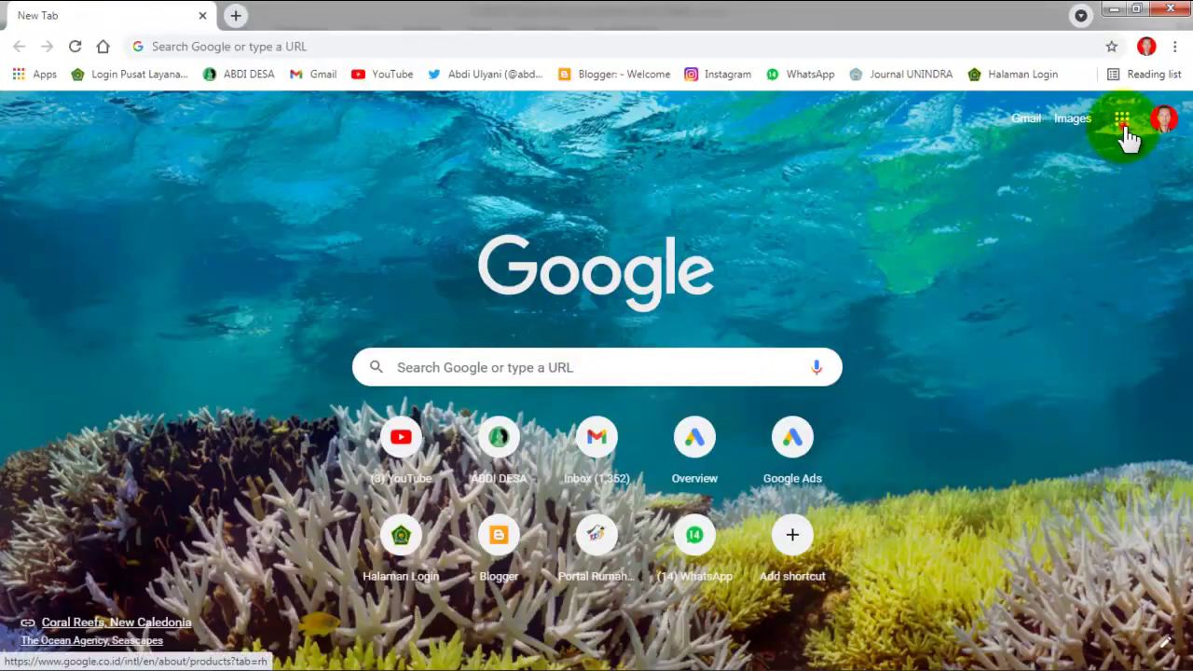
scroll(1145, 321, down, 2)
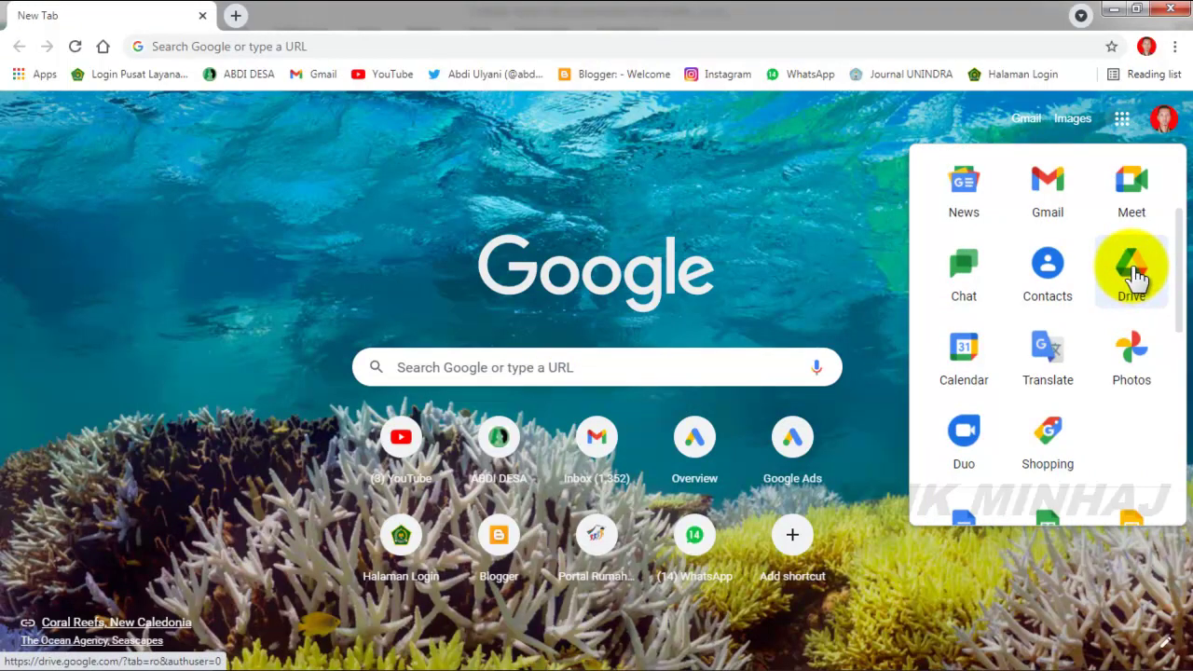
click(1133, 273)
Create a new Drive folder named "REKAP ABSENSI ONLINE".
click(82, 189)
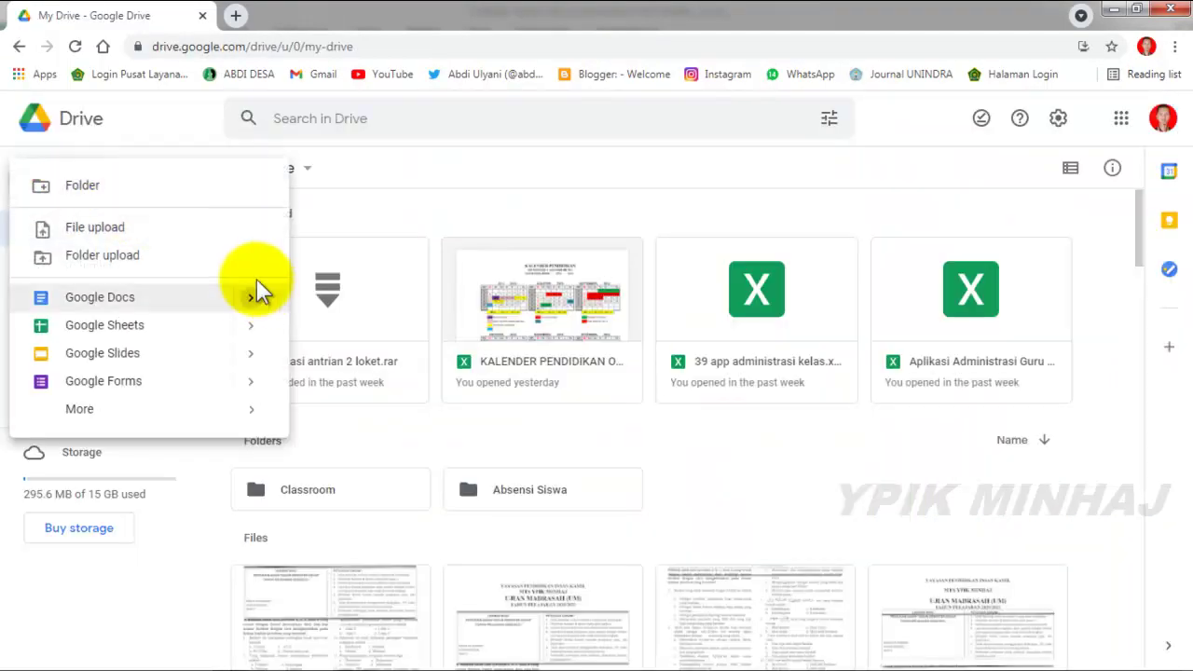
click(160, 188)
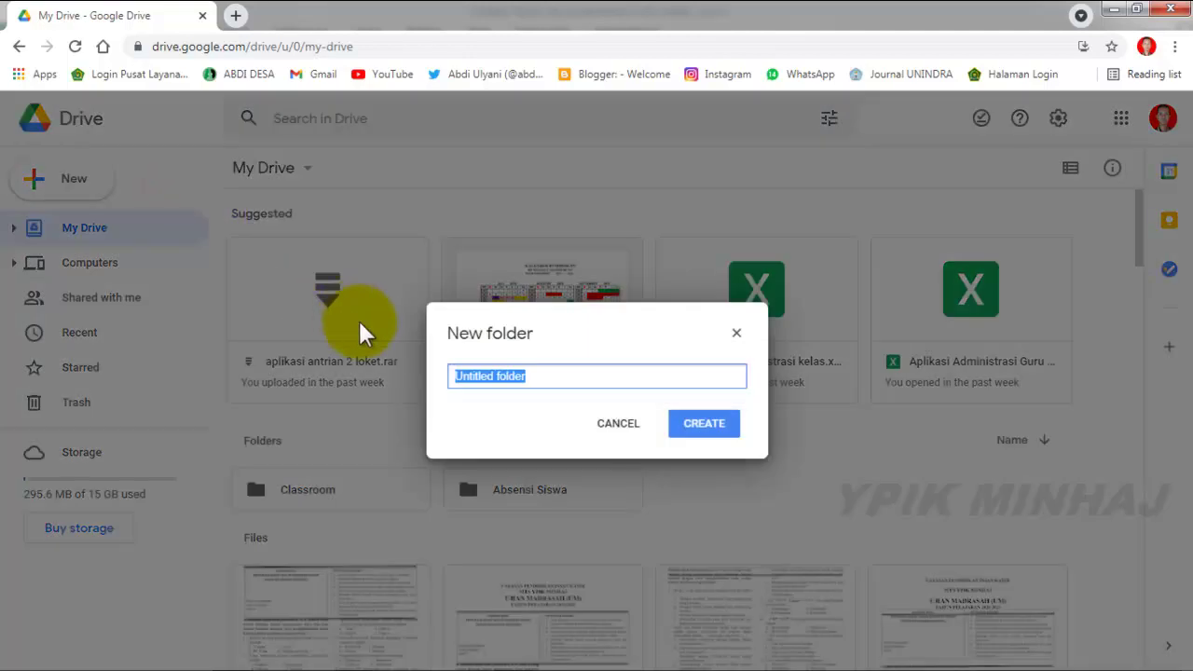
text(re)
key(BackSpace)
key(BackSpace)
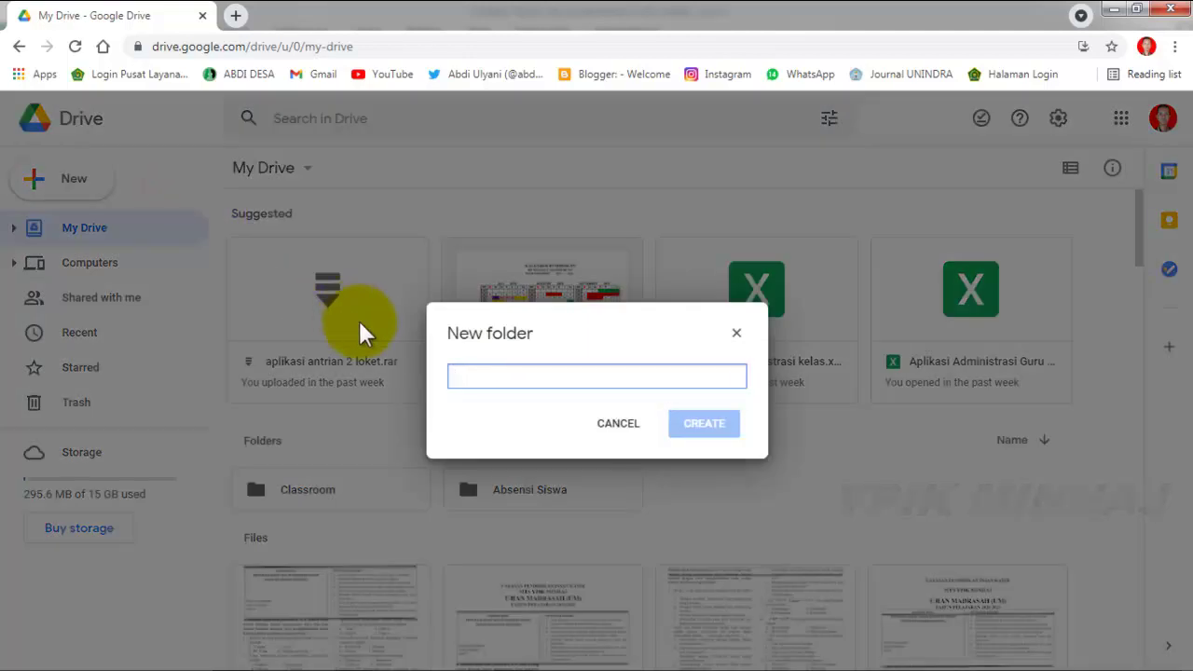
text(REKAP ABSENSI ONLINE)
click(700, 442)
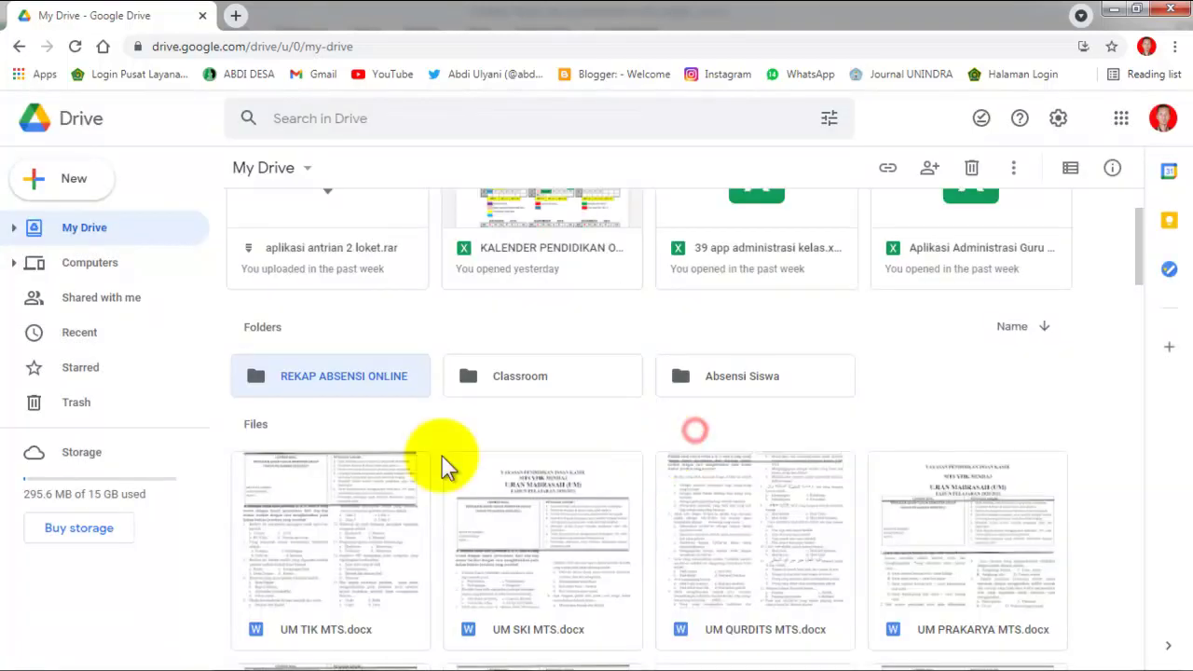
Create a blank Google Form inside the "REKAP ABSENSI ONLINE" folder.
double_click(270, 377)
click(82, 183)
click(227, 383)
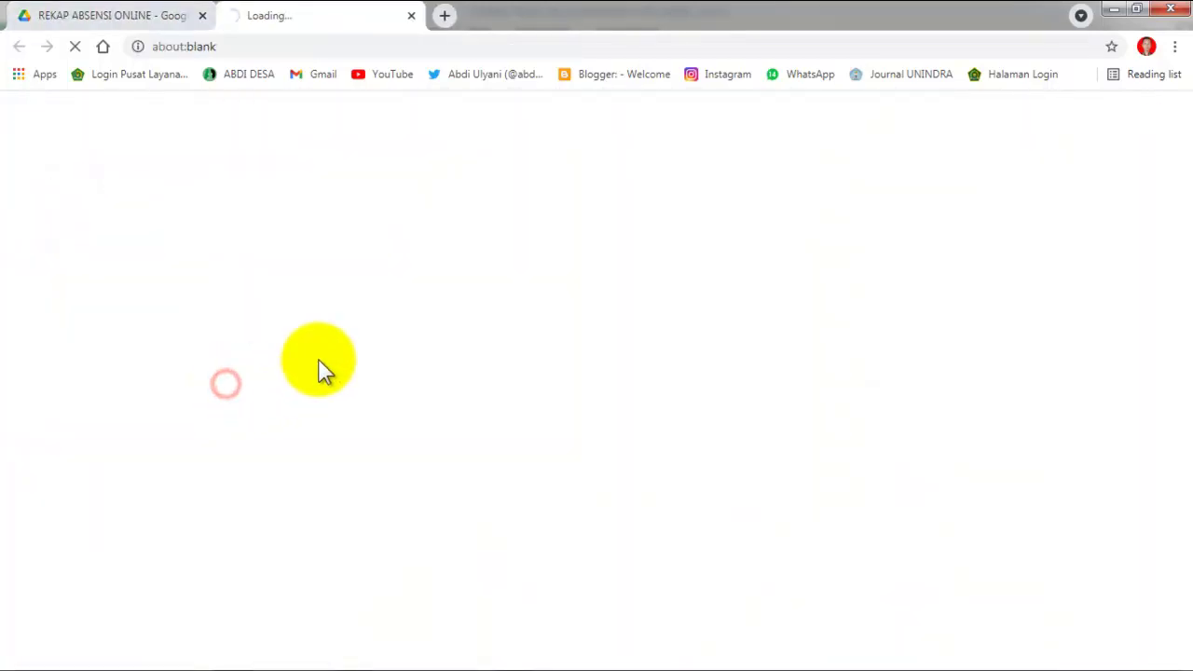
Title the form "FORM KEHADIRAN SISWA" and describe it as "Silahkan Isi Sesuai Dengan Nama Masing-Masing".
click(431, 243)
text(FORM KEHADIRAN SISWA)
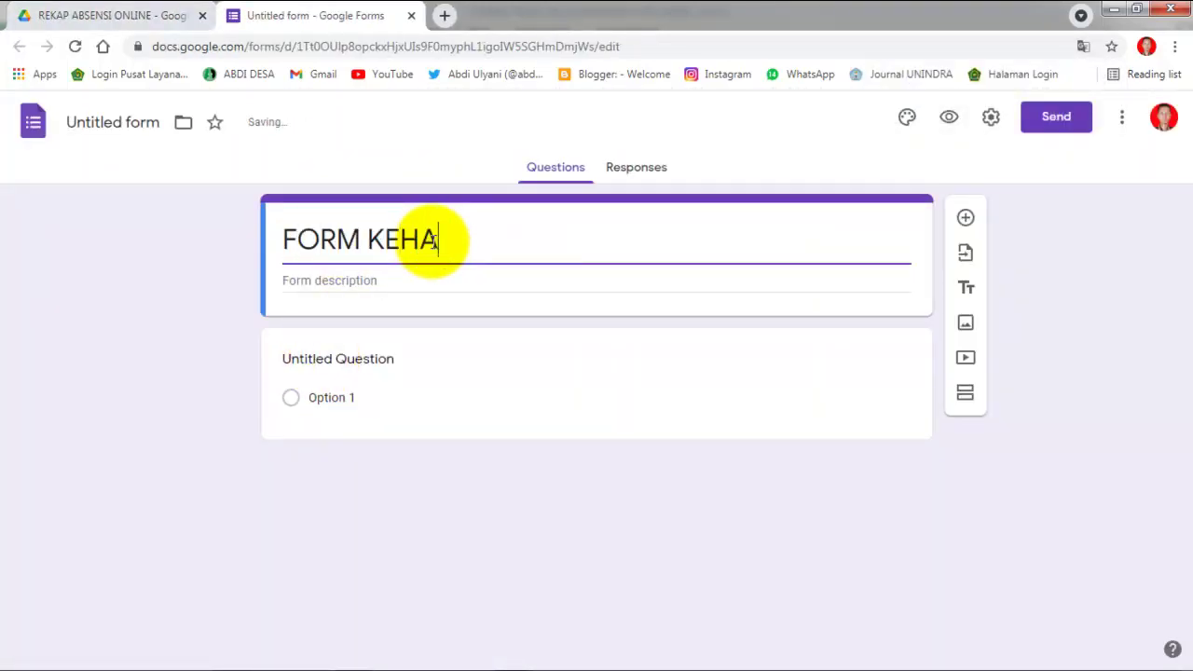
click(438, 281)
text(Silahkan Isi Ses)
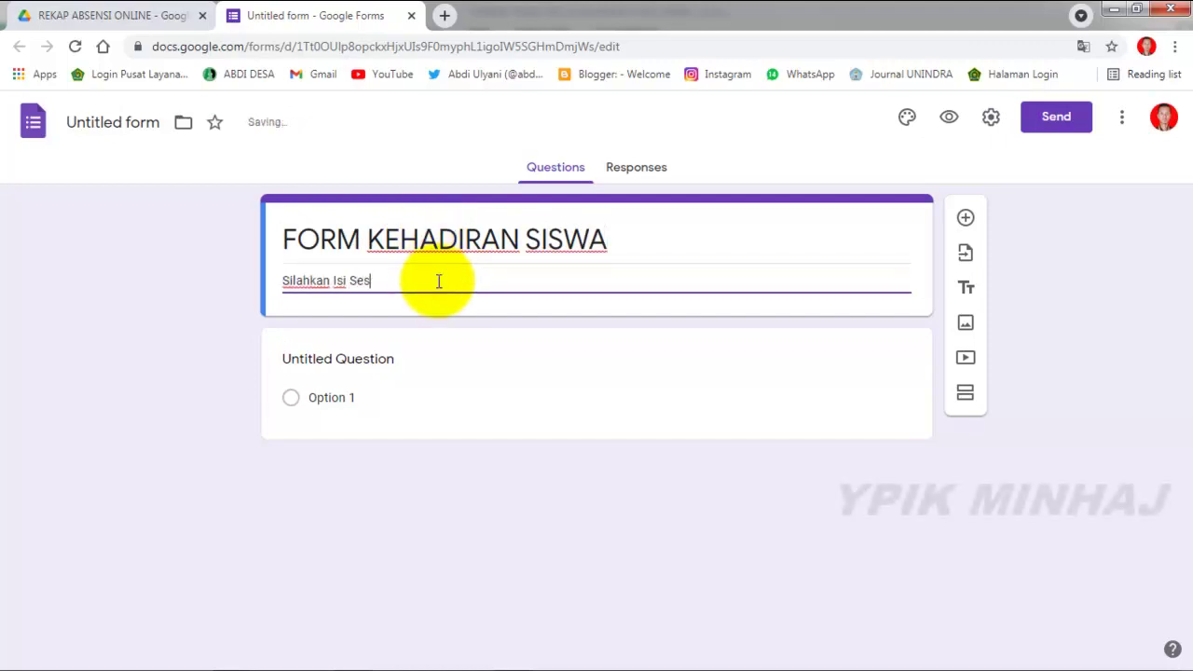
text(uai Dengan Nama Masing-masing)
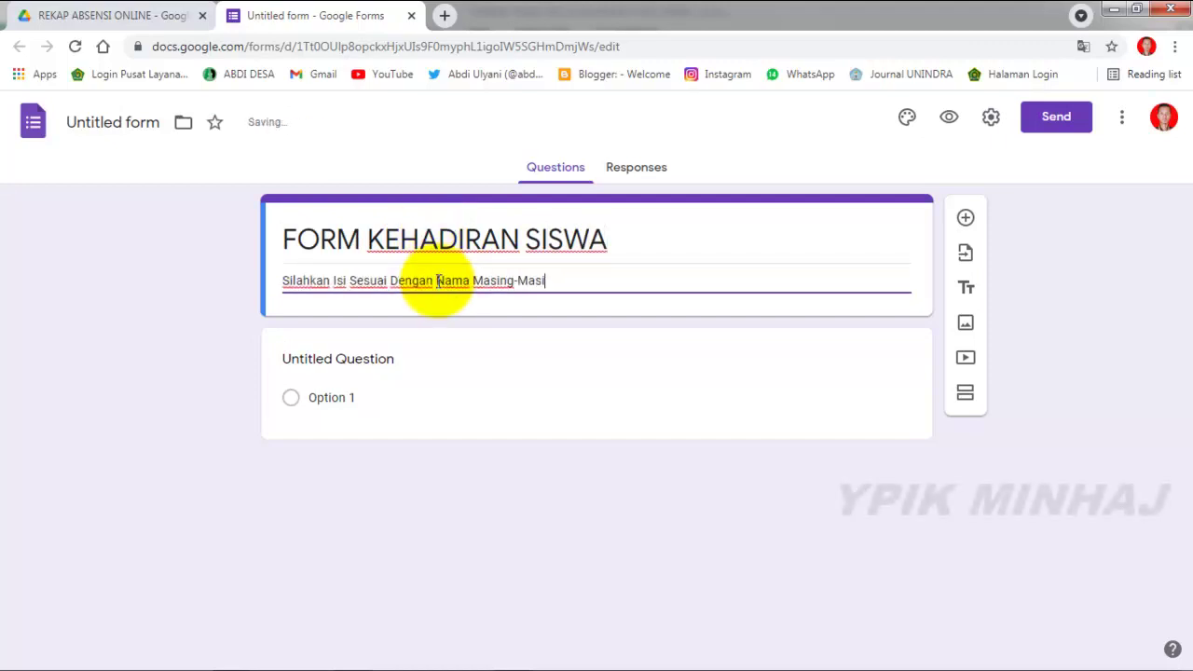
Set up the first question as a dropdown titled "Pilihan Kelas" with the options VII, VIII and IX.
click(346, 384)
click(365, 382)
text(Pilihan Kelas)
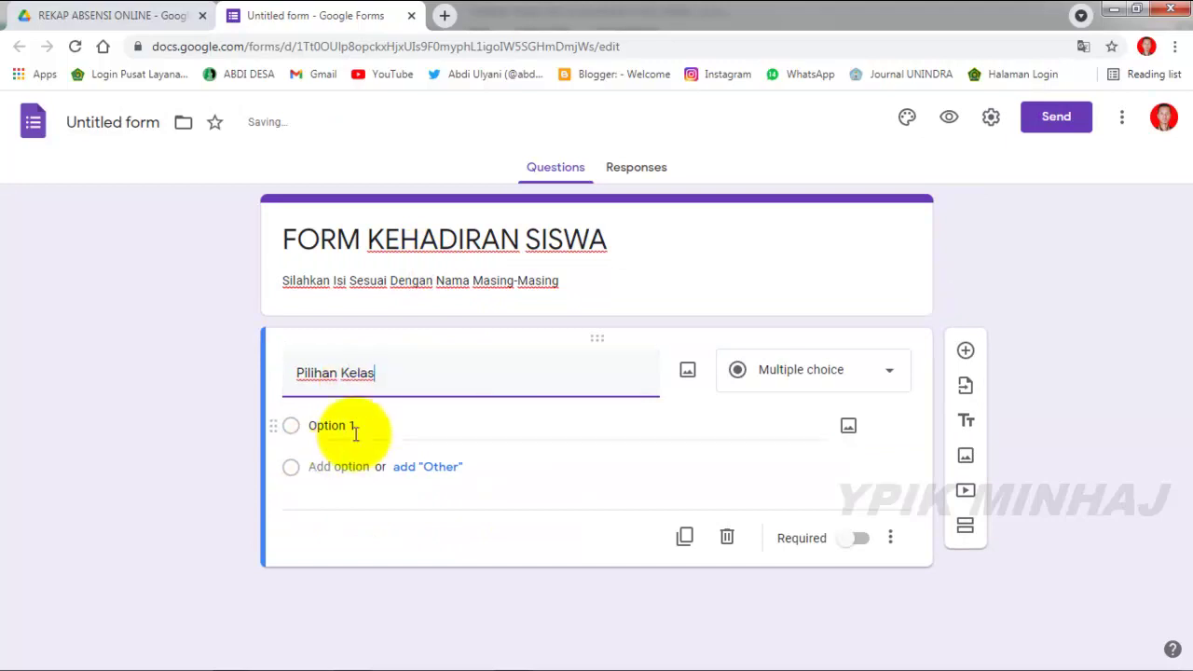
click(355, 428)
text(VII)
click(354, 466)
text(VIII)
click(334, 503)
text(IX)
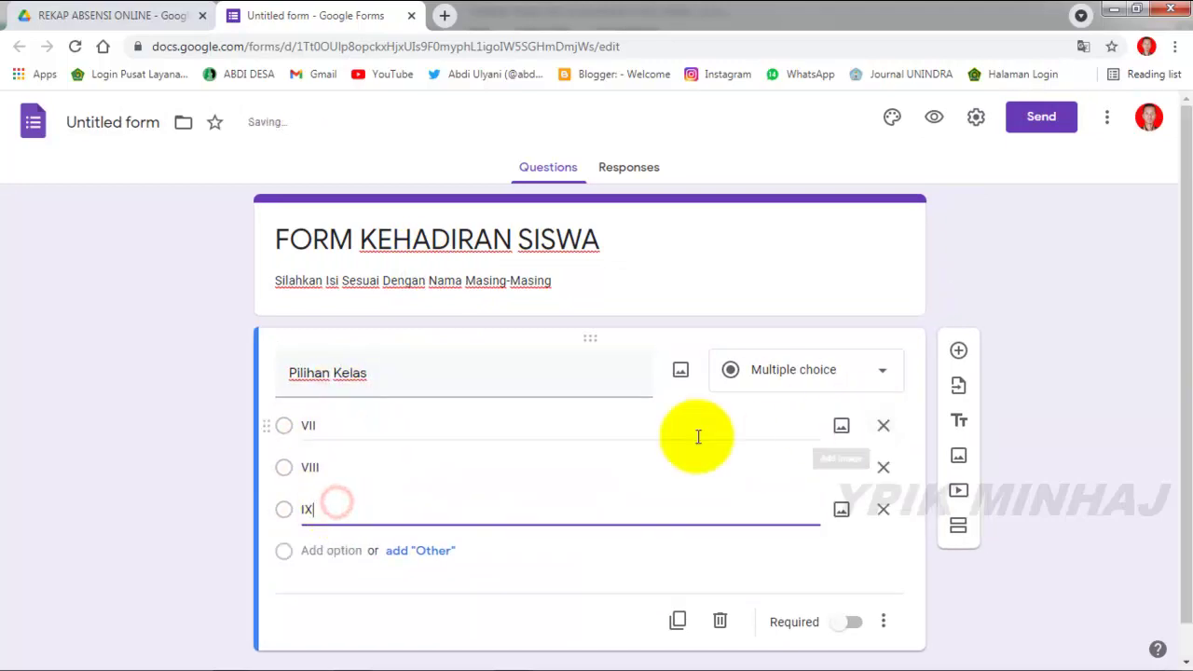
click(881, 348)
click(782, 438)
Add a section titled "Daftar Kelas VII" containing a question titled "Nama Siswa".
click(958, 491)
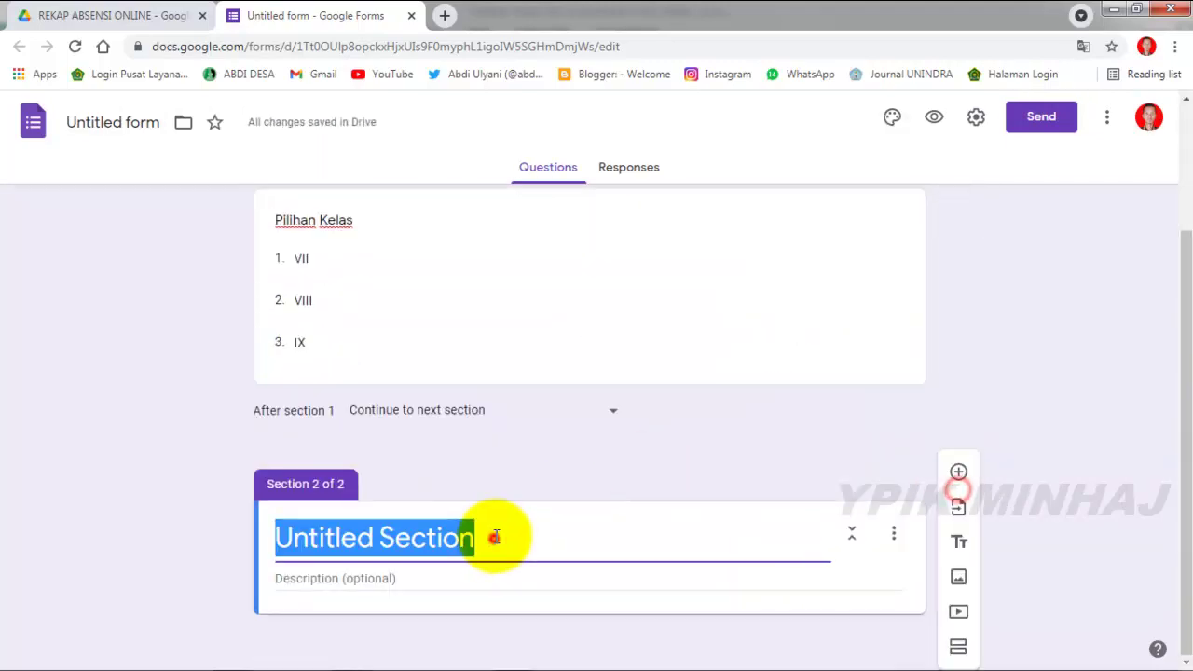
text(Daftar Kelas VII)
click(407, 579)
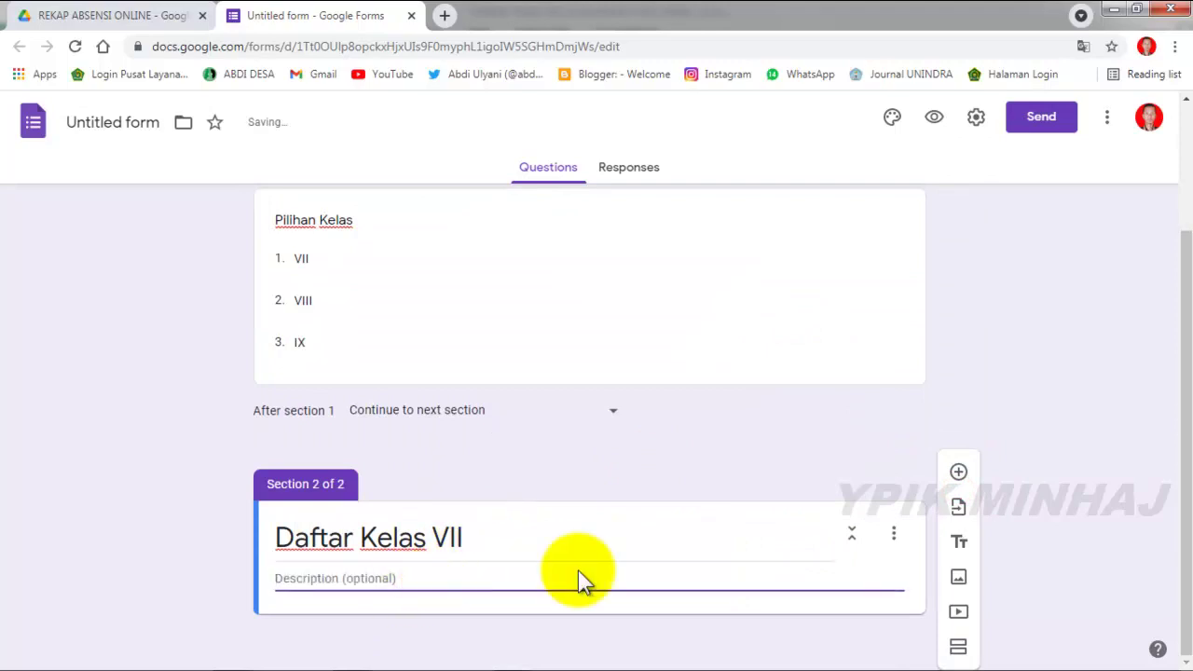
click(958, 471)
text(Nama Siswa)
click(789, 450)
click(791, 247)
Copy the class VII student names from the Excel database into the "Nama Siswa" options and make the question a dropdown.
key(alt+Tab)
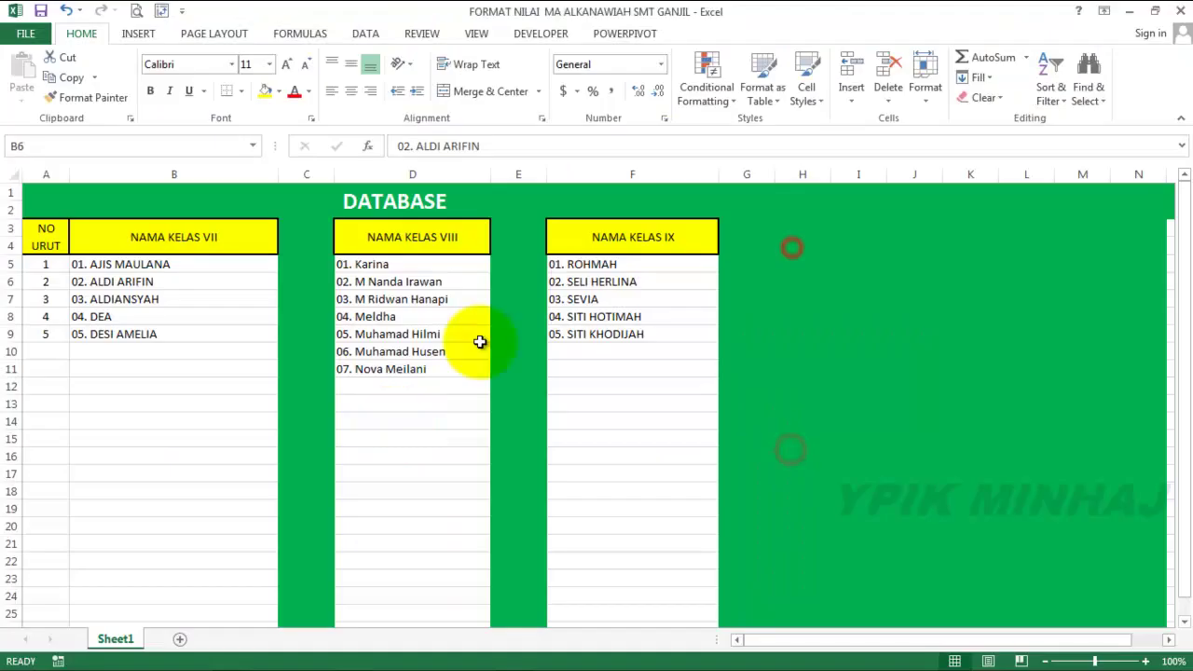
drag(173, 264, 171, 334)
key(ctrl+c)
key(alt+Tab)
key(ctrl+v)
click(873, 260)
click(803, 325)
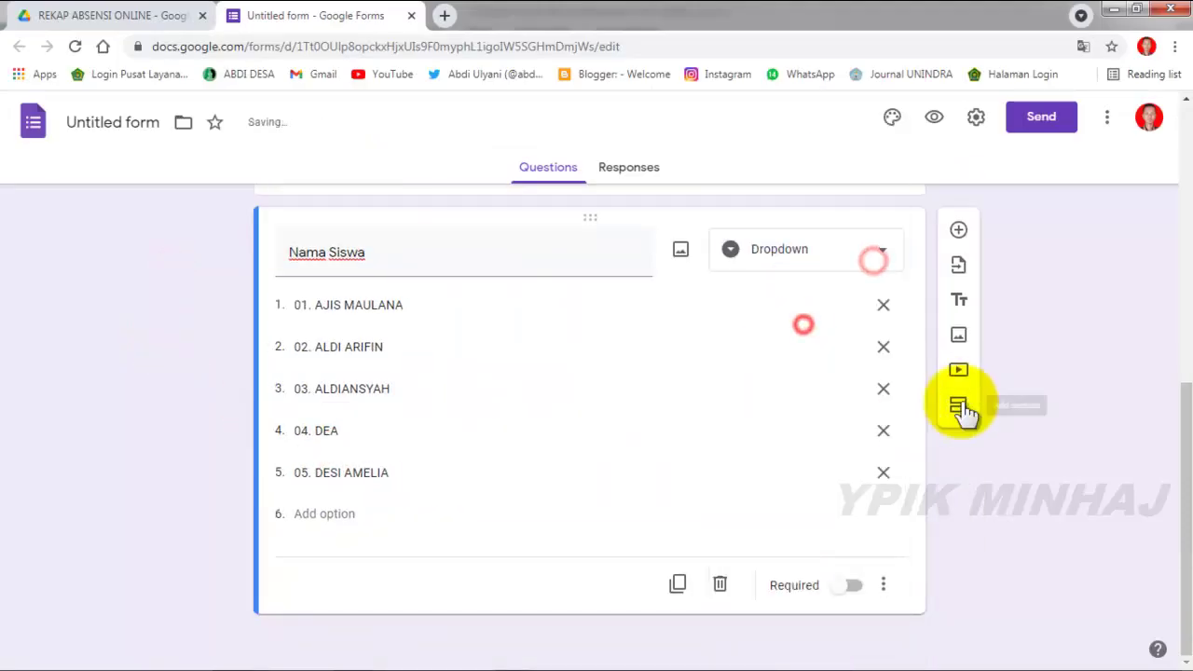
Add a third section titled "DAFTAR KELAS VIII" and dismiss the updater notification.
click(960, 408)
text(DAFTAR KELAS V)
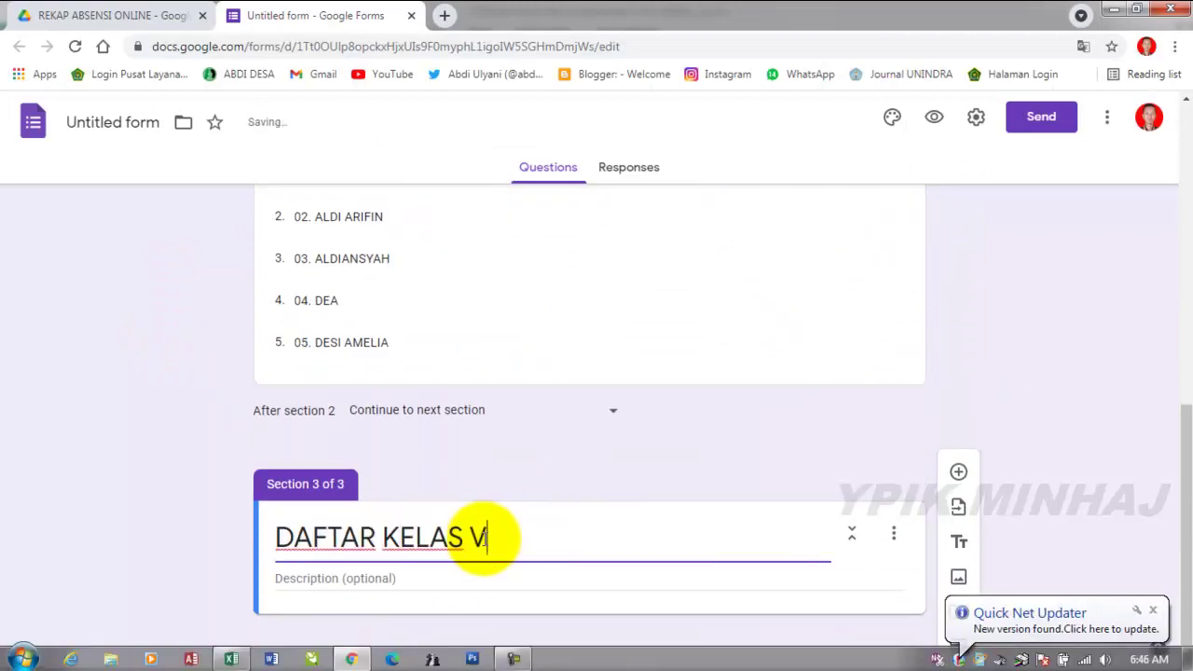
text(III)
click(1153, 609)
Add a multiple choice question titled "Nama Siswa" to the class VIII section.
click(958, 471)
click(373, 421)
text(NAMA SISWA)
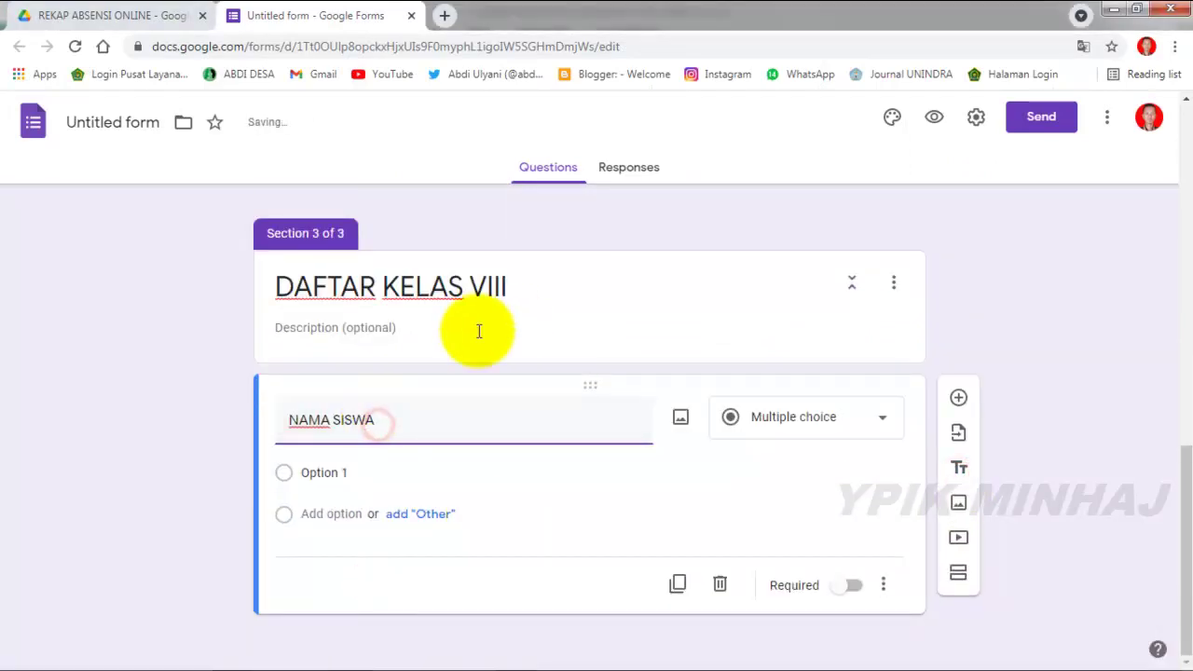
triple_click(385, 450)
text(Nama Siswa)
click(874, 445)
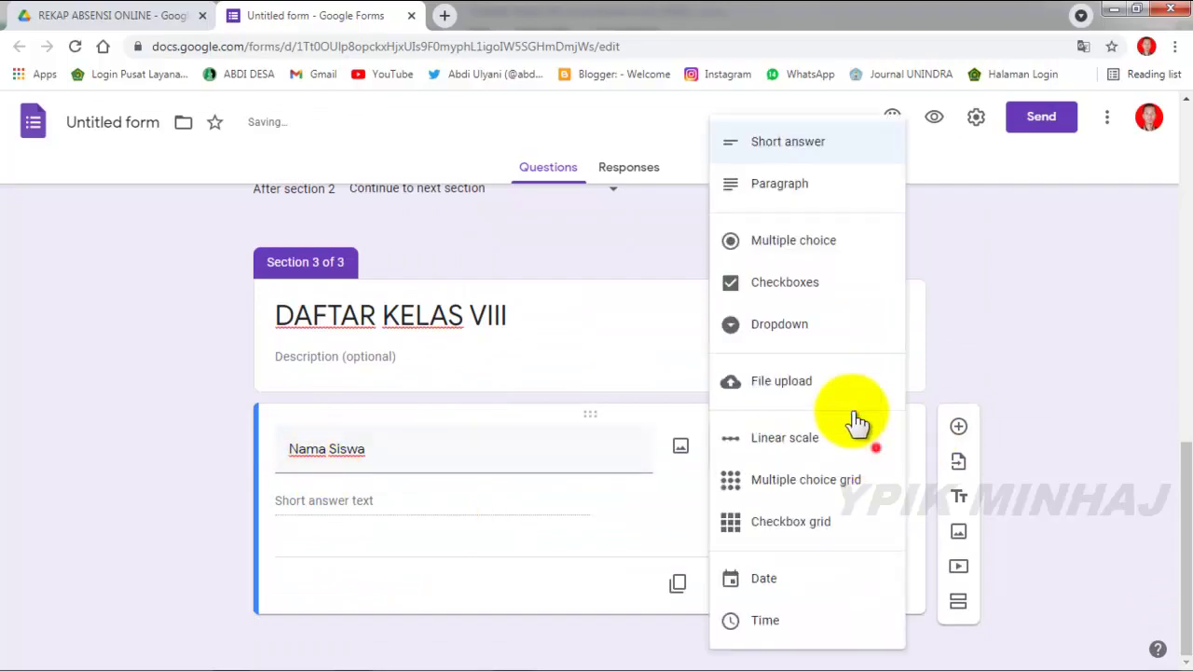
click(870, 245)
Fill the class VIII question's options with the NAMA KELAS VIII names copied from Excel and change it to a dropdown.
click(372, 477)
key(alt+Tab)
drag(418, 269, 413, 370)
key(ctrl+c)
key(alt+Tab)
key(ctrl+v)
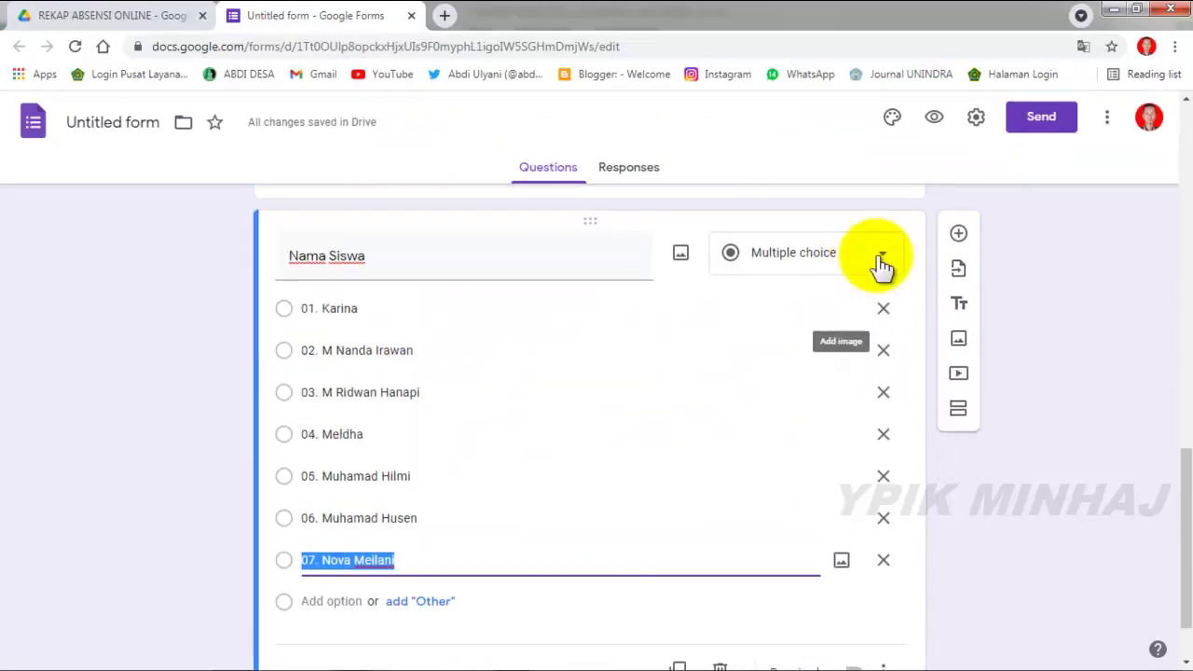
click(879, 252)
click(780, 315)
Add a fourth section titled "DAFTAR KELAS IX" with a multiple choice question titled "Nama Siswa".
scroll(652, 377, down, 2)
click(958, 393)
click(438, 574)
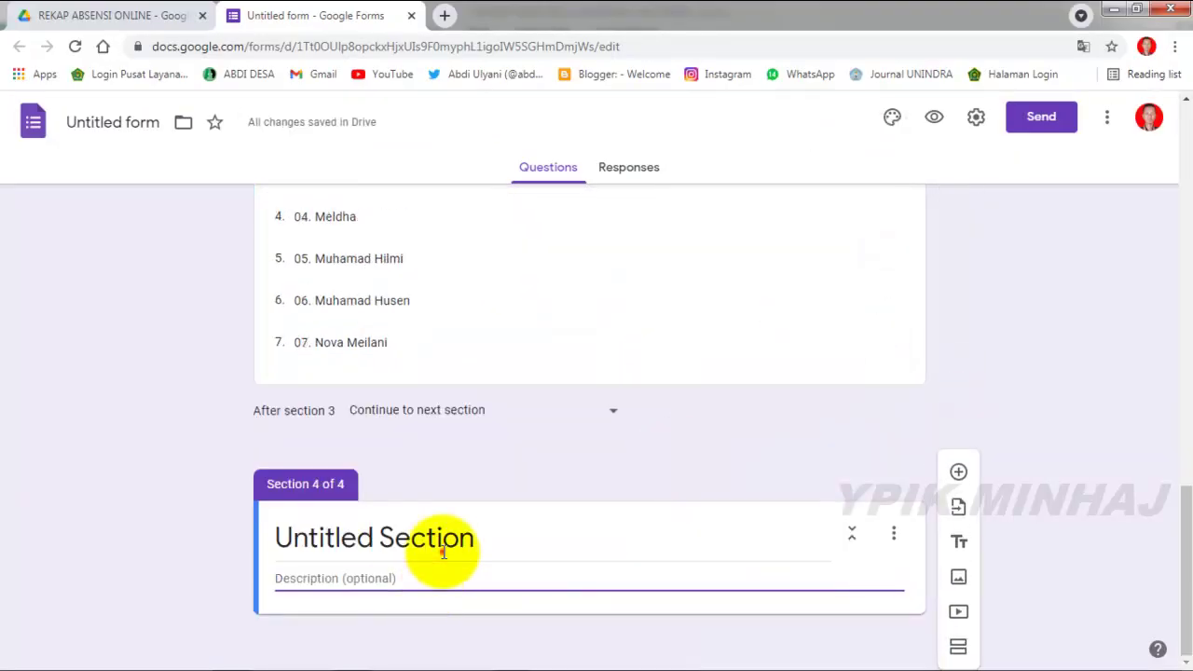
click(443, 540)
text(DAFTAR KELAS IX)
click(958, 472)
text(Nama Siswa)
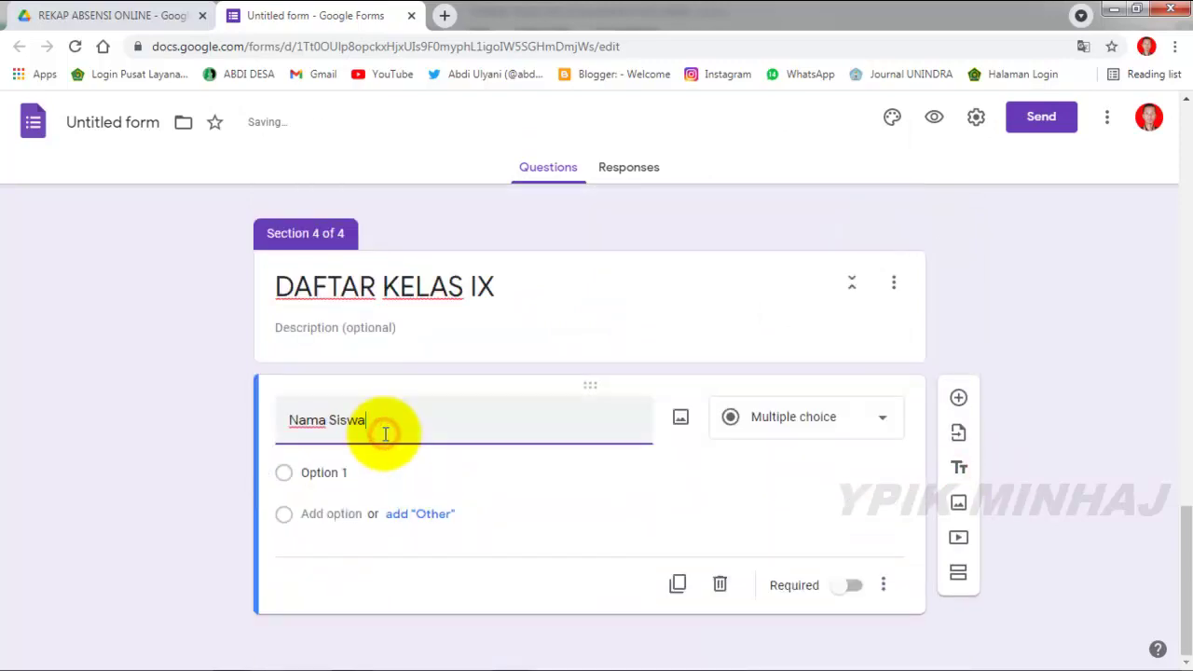
click(886, 447)
click(785, 253)
Paste the NAMA KELAS IX names from Excel as options of the class IX question and turn it into a dropdown.
key(alt+Tab)
drag(559, 266, 586, 332)
key(ctrl+c)
key(alt+Tab)
click(406, 480)
key(ctrl+v)
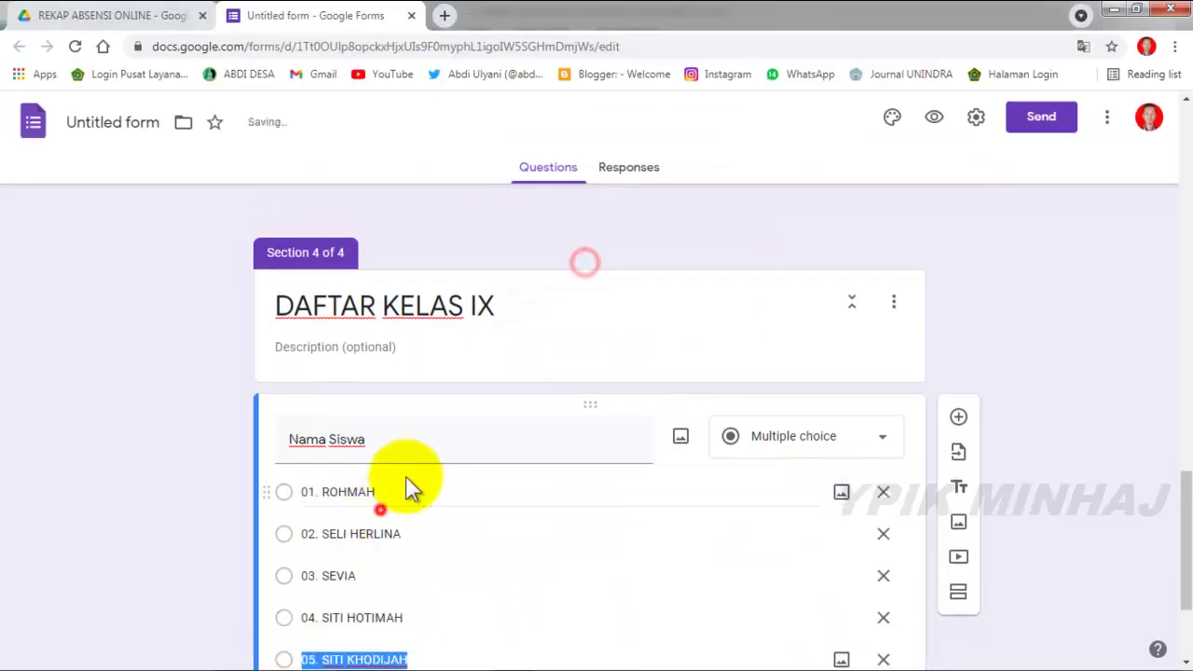
click(806, 436)
click(860, 354)
Add a fifth section titled "Kehadiran Siswa" containing a question titled "Form Kehadiran Siswa".
click(958, 406)
click(457, 545)
text(Ke)
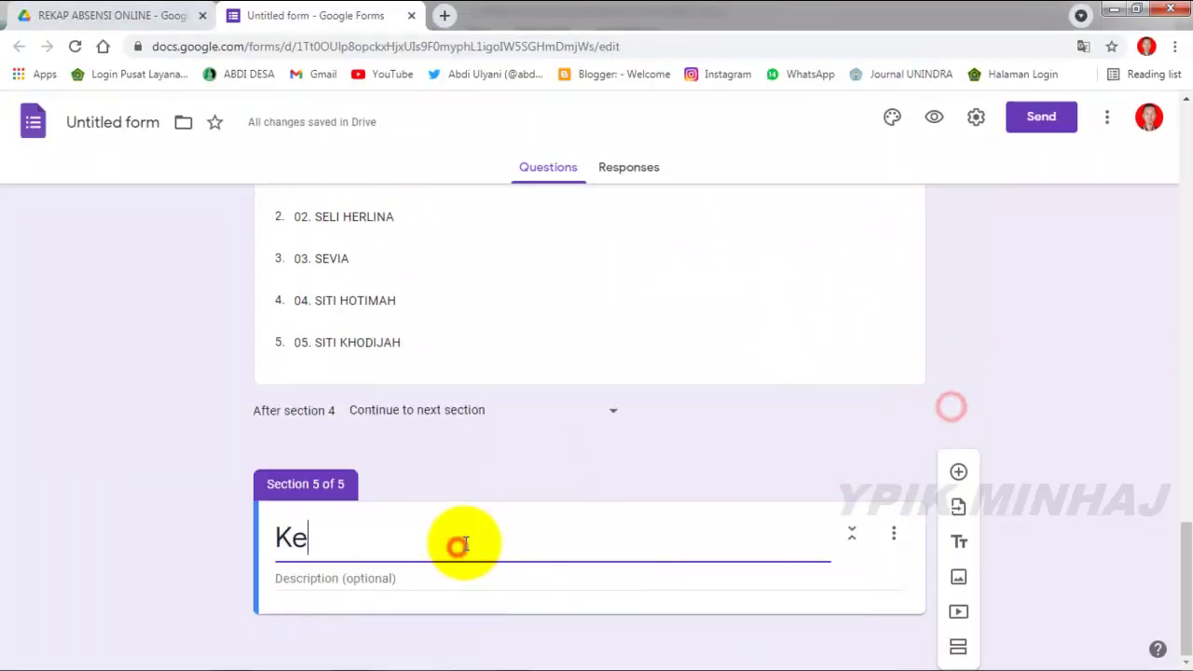
text(hadiran Siswa)
click(958, 472)
text(K)
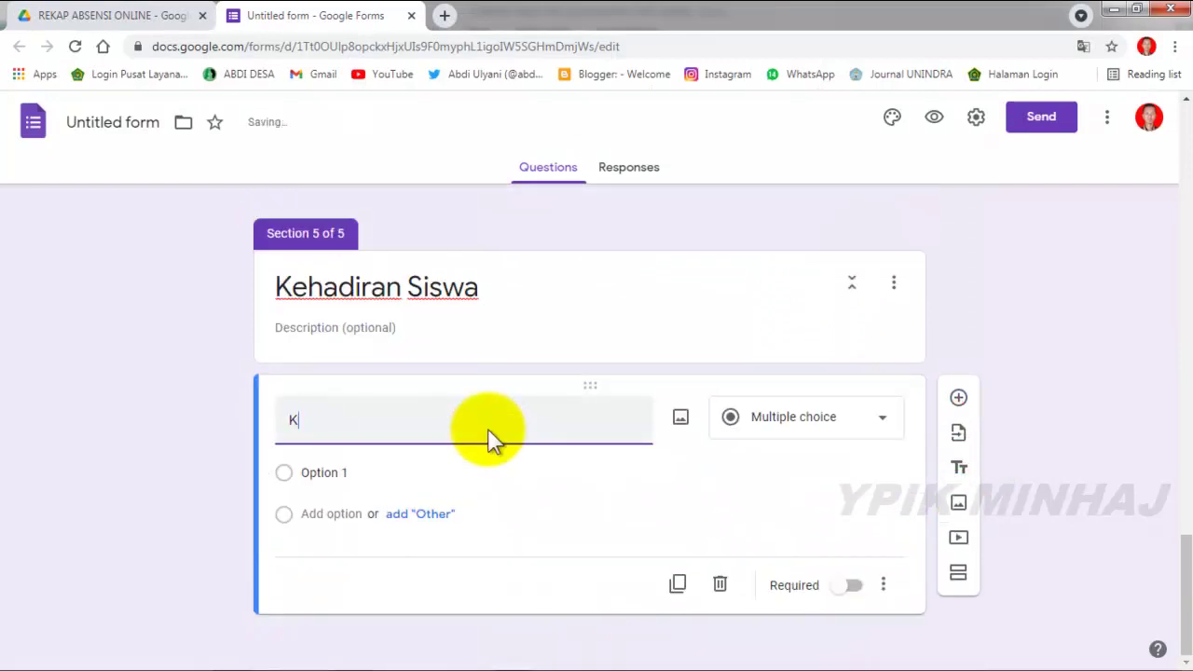
key(BackSpace)
text(Form Kehadiran Siswa)
Enter "Ket: H = Hadir I = Izin S = Sakit" as the description of the "Kehadiran Siswa" section.
click(383, 328)
text(Ket)
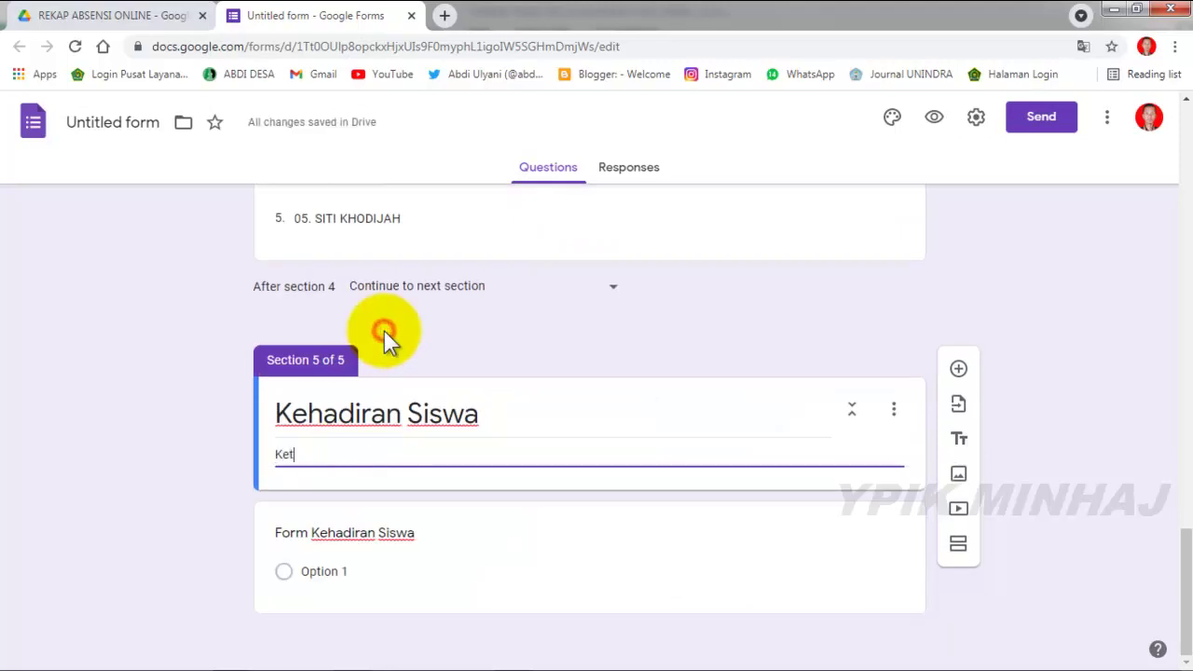
text(: H = Hadir I =)
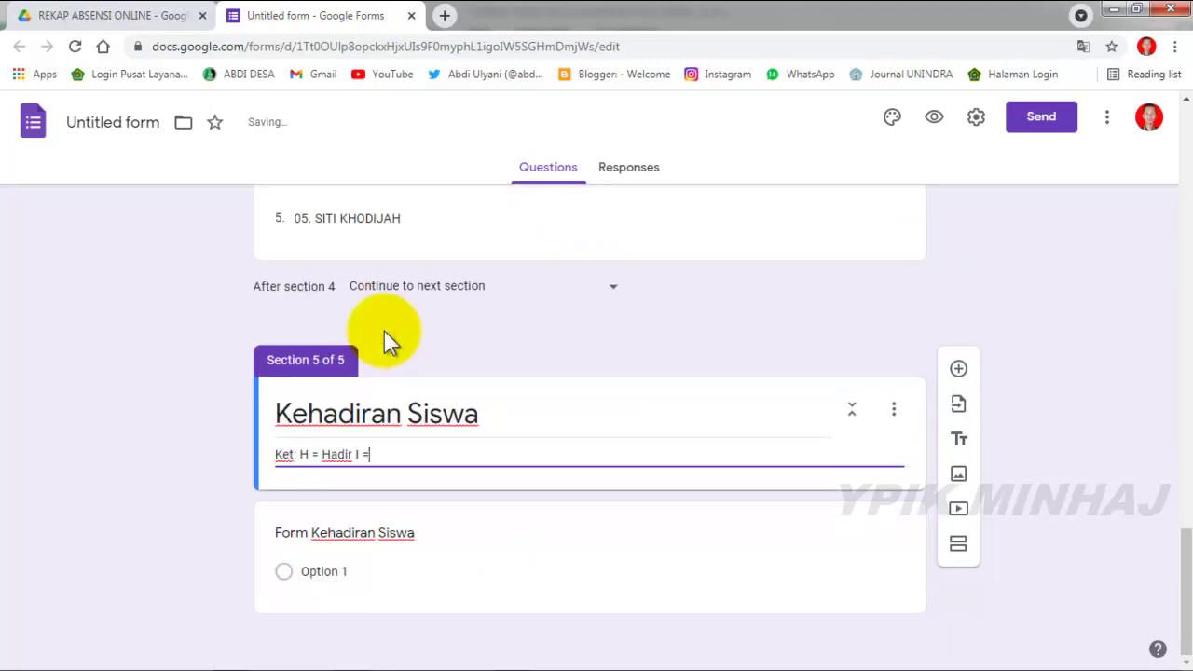
text( Izin S = Sakit)
Enable answer-based section routing on "Pilihan Kelas", sending VII to section 2, VIII to section 3 and IX to section 4.
scroll(563, 340, up, 15)
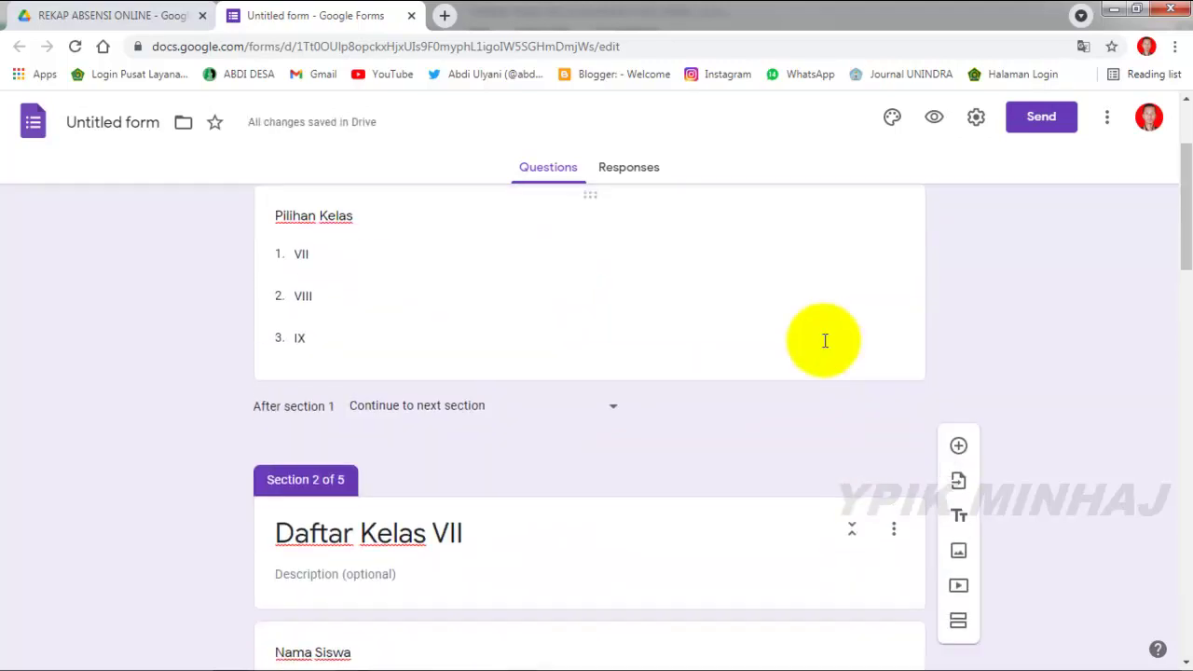
click(795, 376)
click(882, 478)
click(950, 570)
click(875, 282)
click(791, 364)
click(851, 325)
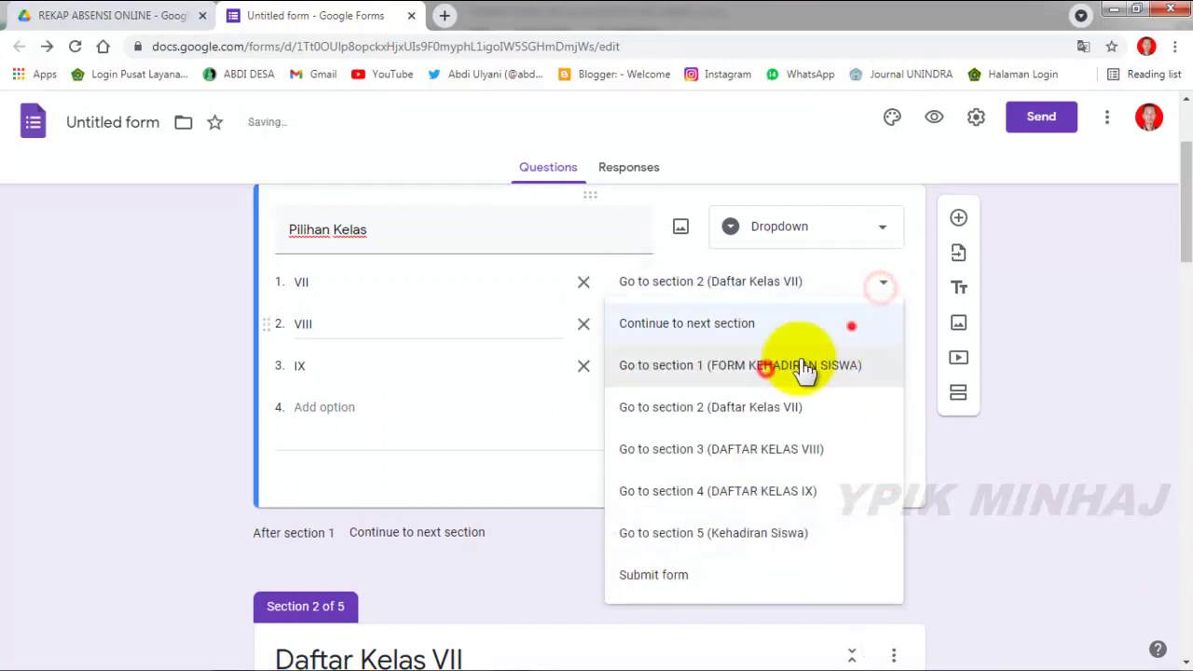
click(763, 448)
click(823, 373)
click(775, 524)
Make the class VII "Nama Siswa" question required and enable going to a section based on the answer.
scroll(772, 410, down, 5)
click(804, 301)
click(854, 601)
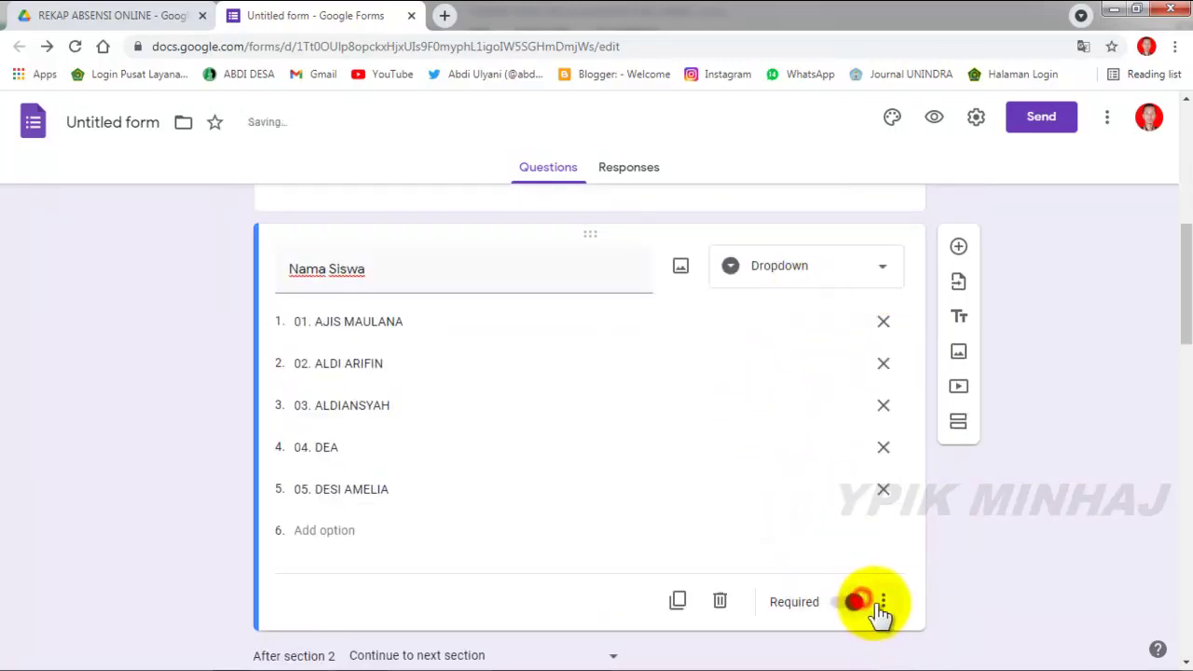
click(876, 602)
click(936, 573)
Route every student option in the class VII "Nama Siswa" question to section 5 (Kehadiran Siswa).
click(882, 316)
click(713, 530)
click(882, 364)
click(713, 572)
click(882, 405)
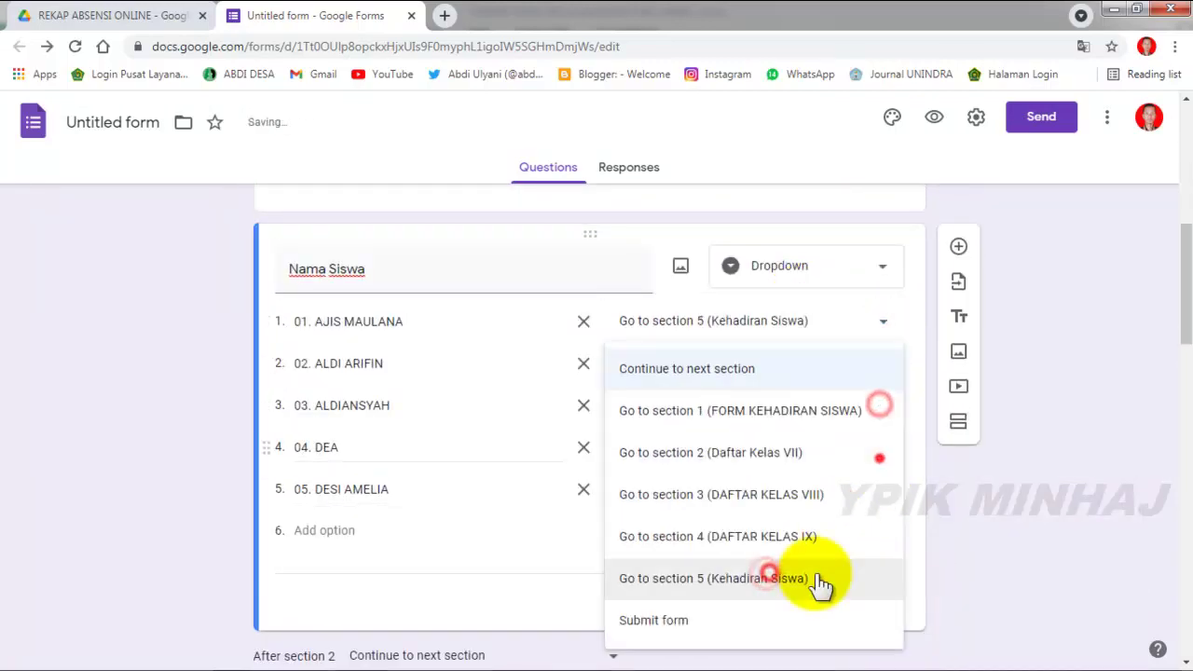
click(817, 577)
click(882, 447)
click(712, 578)
click(882, 488)
Enable going to a section based on the answer for the class VIII "Nama Siswa" question.
scroll(801, 447, down, 8)
click(882, 419)
click(936, 389)
scroll(895, 484, up, 4)
Route every student option in the class VIII "Nama Siswa" question to section 5 (Kehadiran Siswa).
click(883, 404)
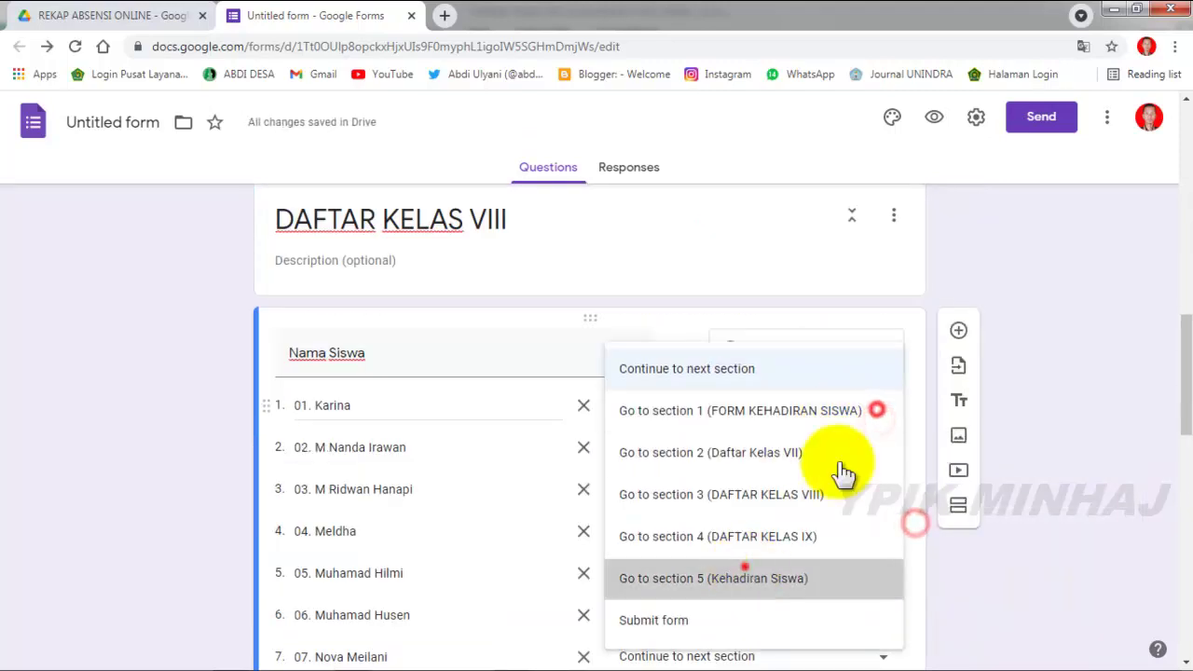
click(712, 577)
click(882, 446)
click(712, 620)
click(879, 496)
click(796, 581)
click(872, 532)
click(781, 582)
scroll(810, 522, down, 2)
click(871, 398)
click(776, 573)
click(861, 431)
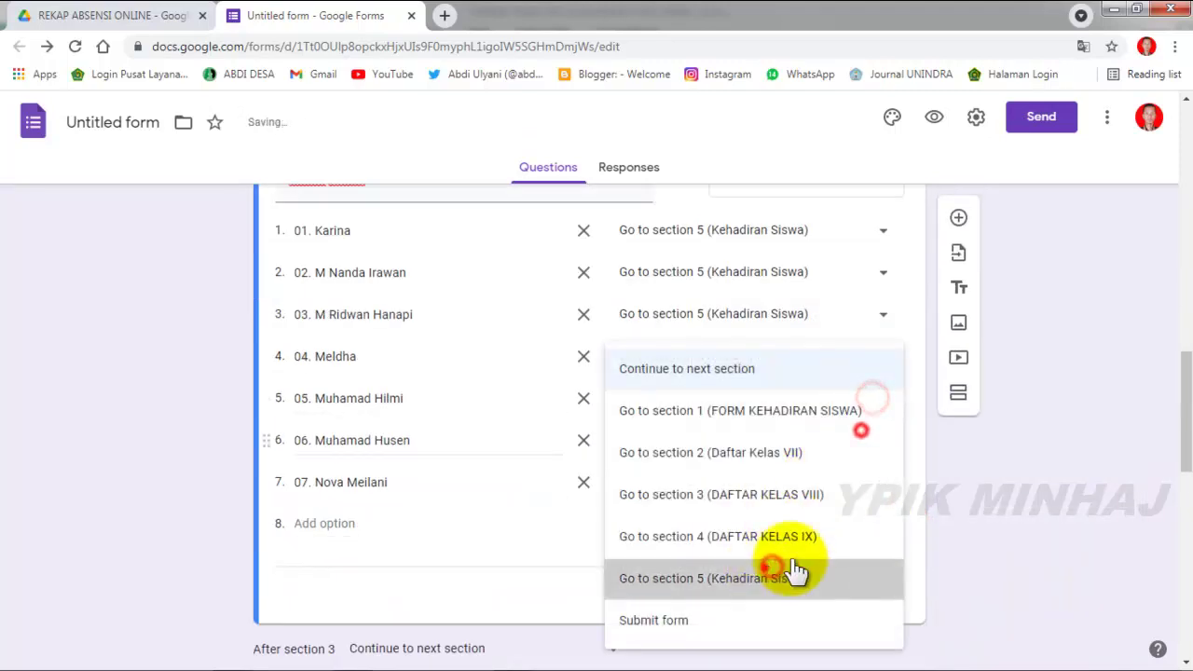
scroll(762, 550, down, 6)
click(780, 437)
Make the class IX "Nama Siswa" question required and enable going to a section based on the answer.
scroll(781, 437, down, 6)
click(861, 232)
click(881, 232)
click(910, 328)
scroll(885, 322, up, 4)
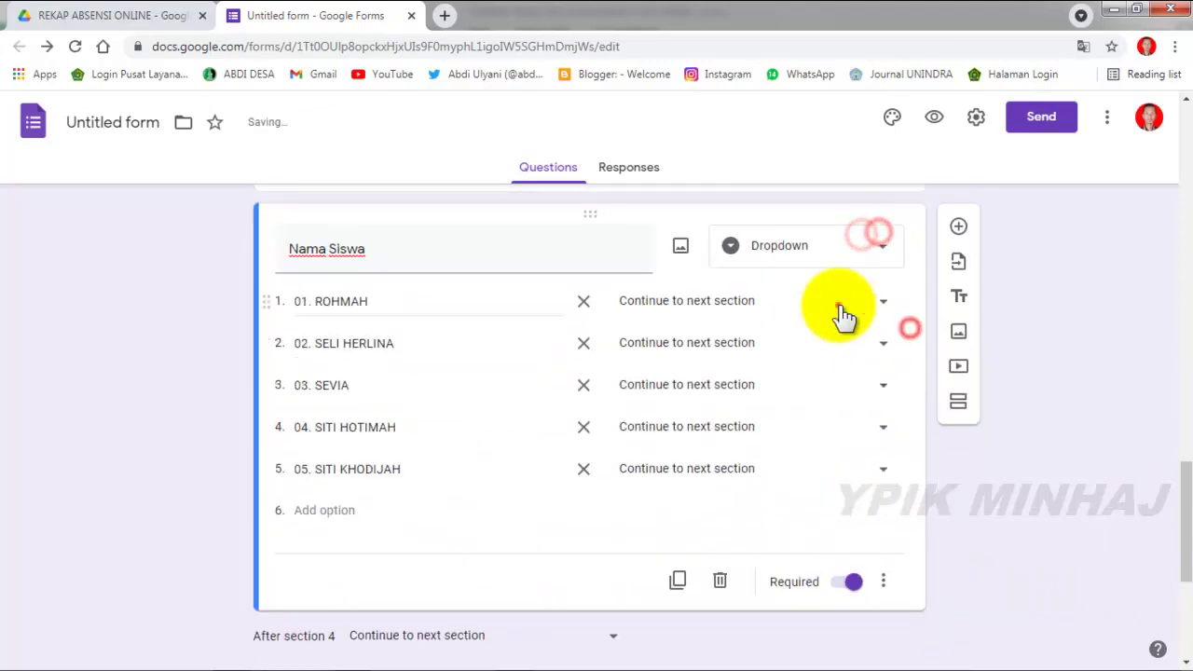
Route the student options in the class IX "Nama Siswa" question to section 5 (Kehadiran Siswa).
click(839, 305)
click(727, 508)
click(821, 341)
click(754, 551)
click(782, 385)
click(754, 572)
click(788, 426)
click(753, 564)
Give the "Form Kehadiran Siswa" question the answer options H, I and S.
scroll(825, 493, down, 4)
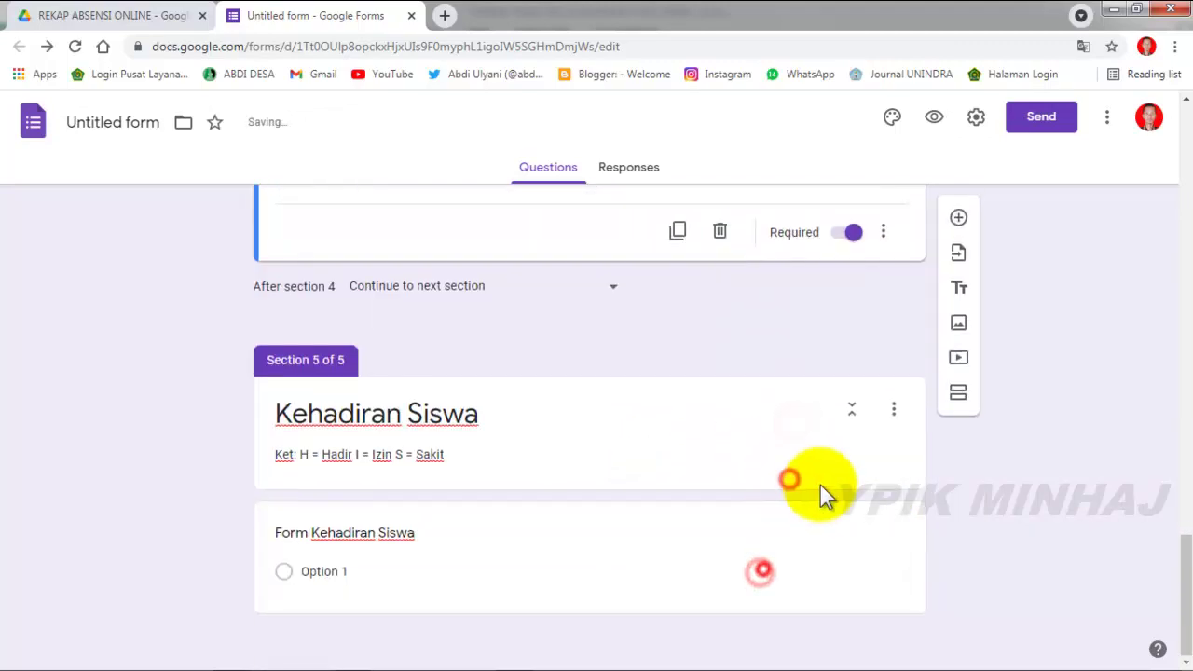
click(323, 575)
text(H)
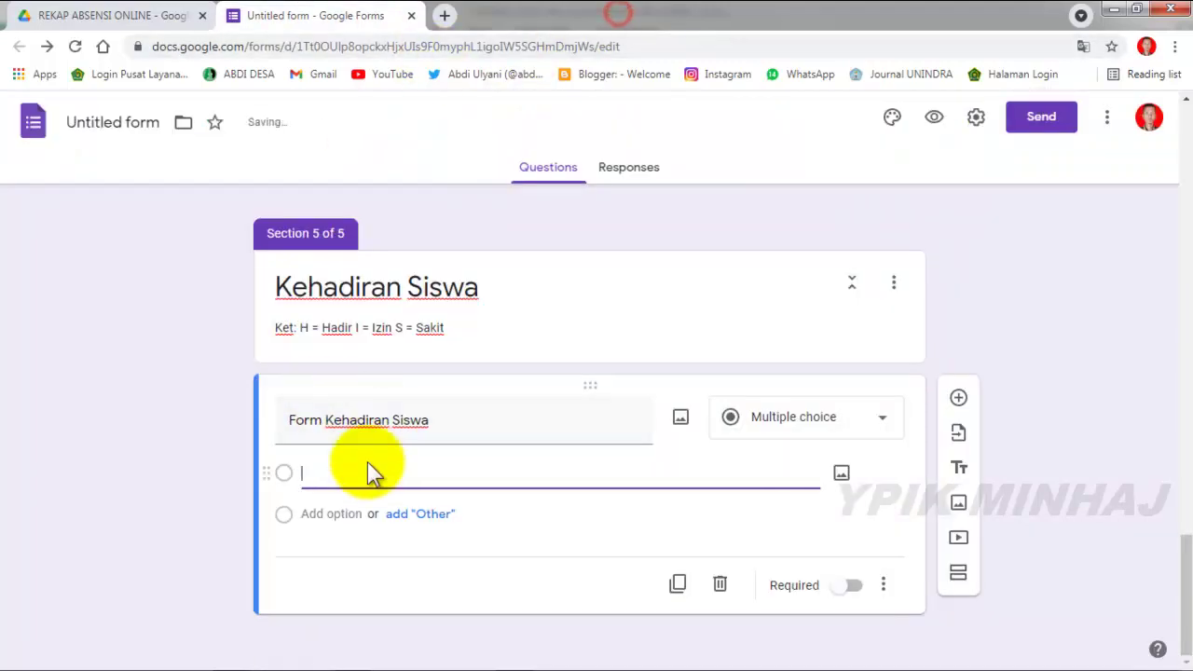
key(Return)
text(I)
key(Return)
text(S)
scroll(653, 578, down, 1)
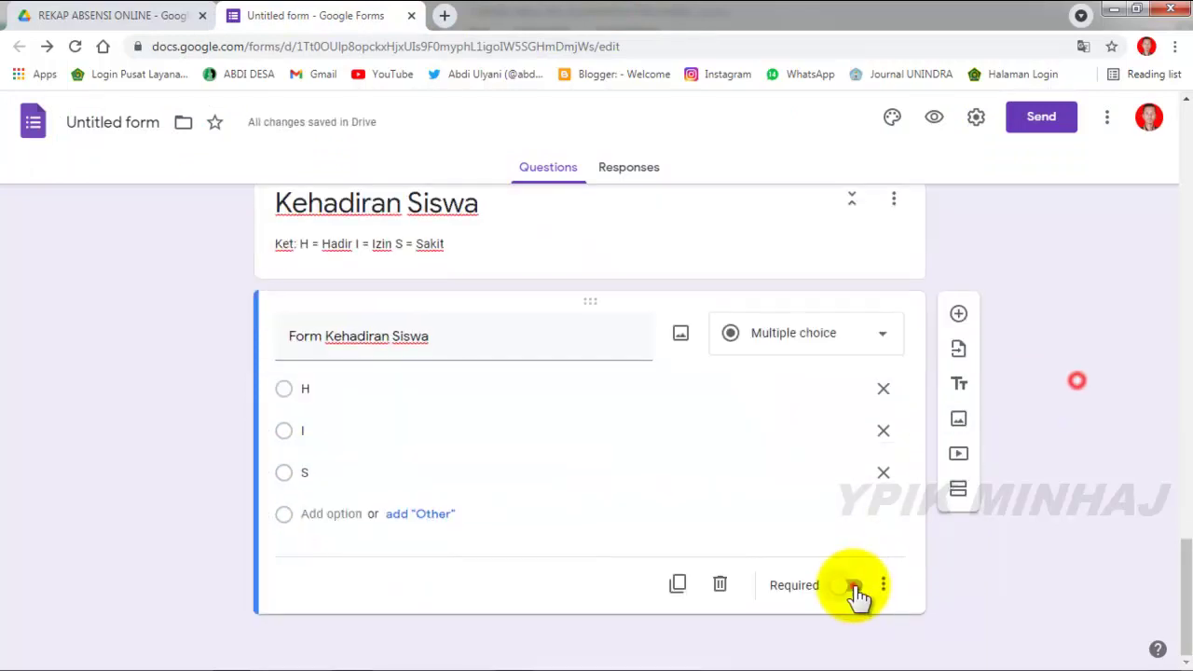
Make the "Form Kehadiran Siswa" question required and enable going to a section based on the answer.
click(854, 585)
click(883, 584)
click(878, 480)
Set the H and I answers of "Form Kehadiran Siswa" to submit the form.
click(883, 388)
click(825, 613)
click(882, 430)
click(852, 519)
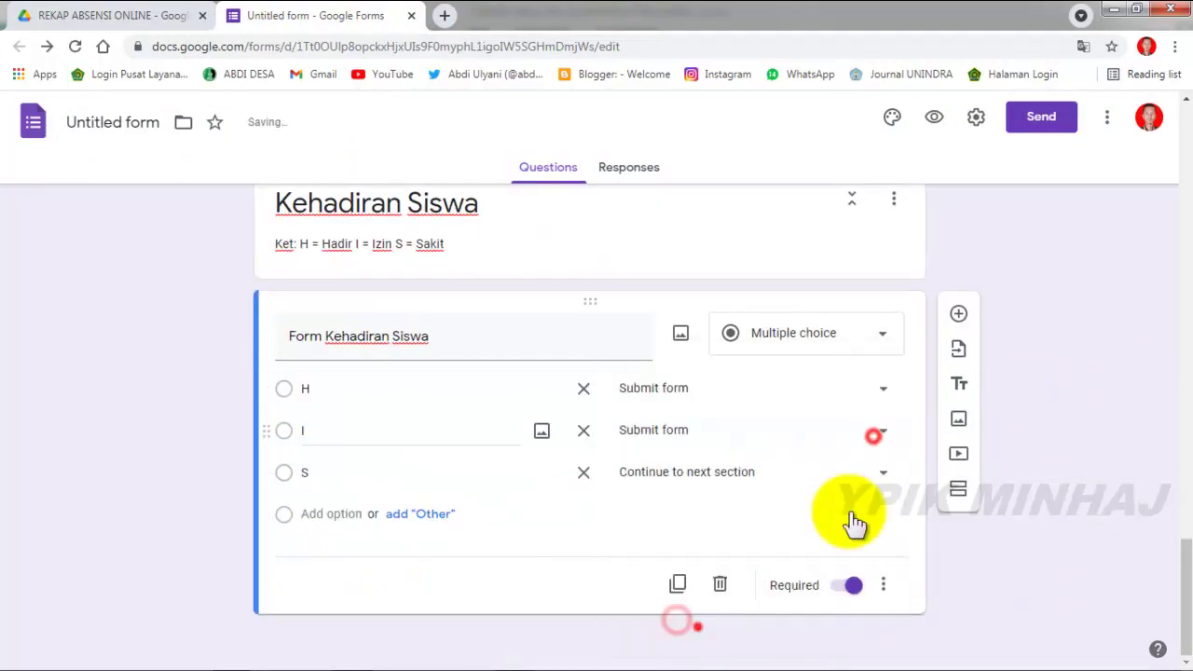
Preview the attendance form and dismiss the translation offer.
scroll(1002, 437, up, 10)
scroll(1002, 429, up, 15)
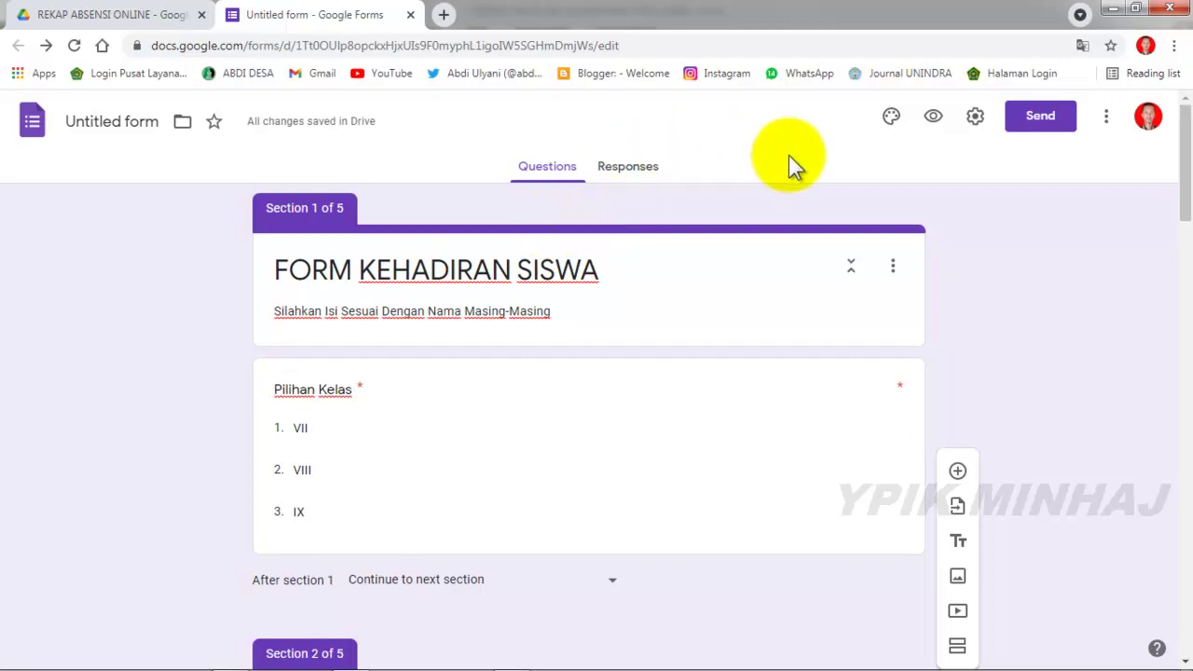
click(934, 121)
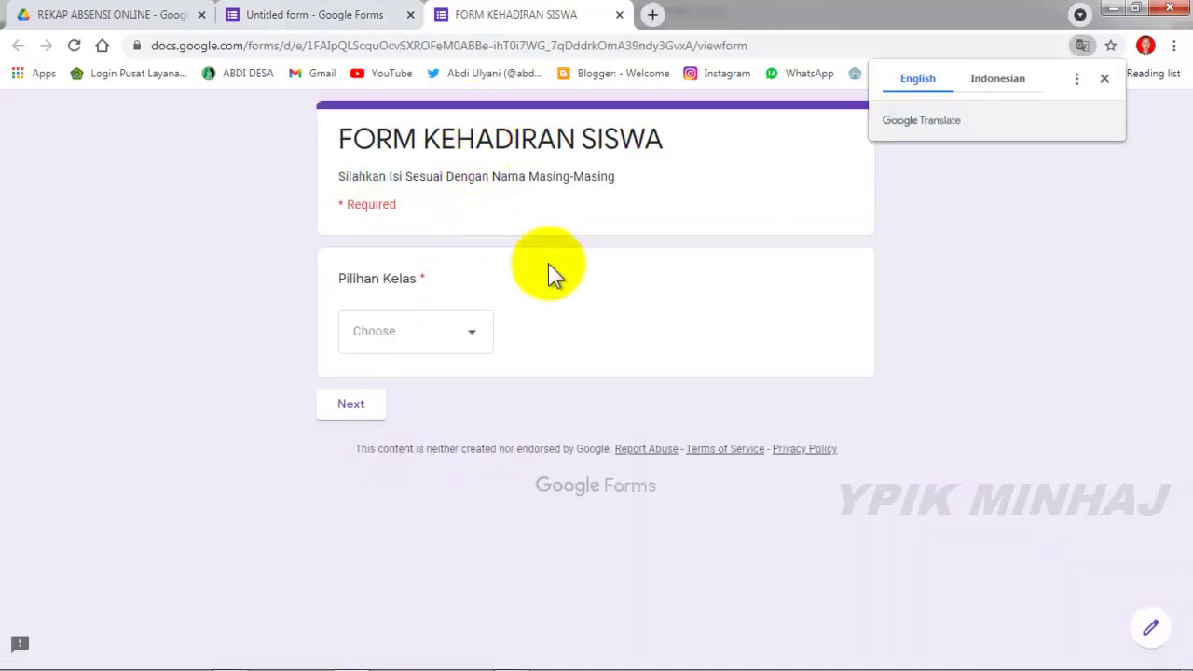
click(1102, 78)
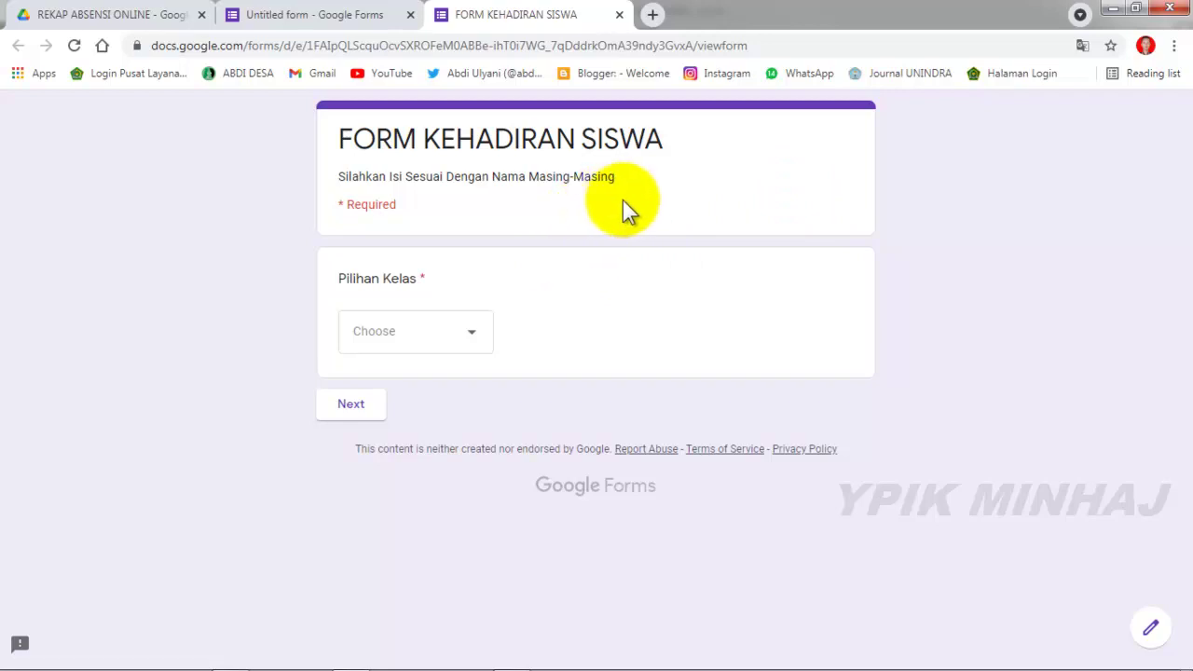
Submit a test response for class VII with the first listed student and attendance H.
click(475, 335)
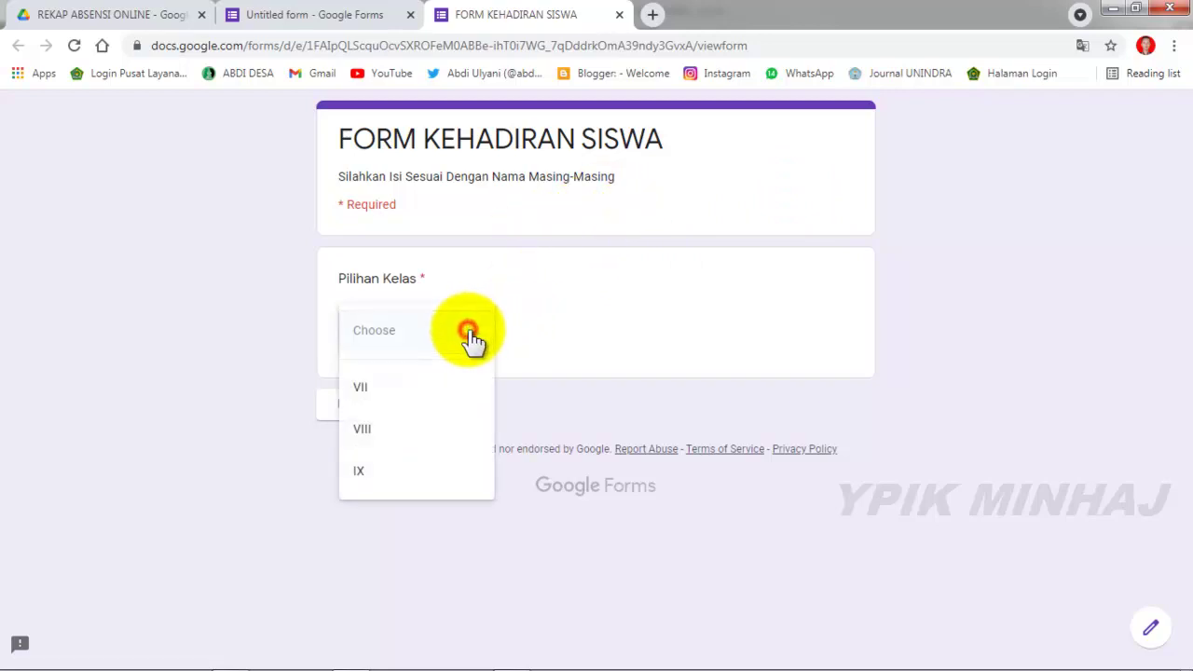
click(400, 393)
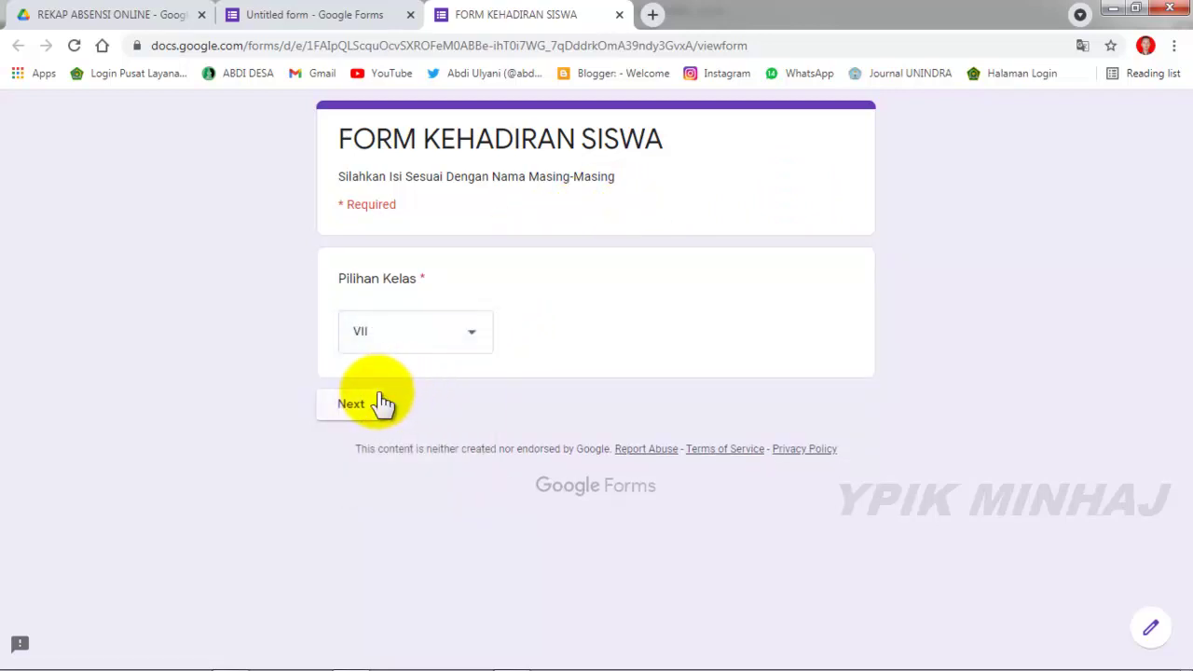
click(370, 403)
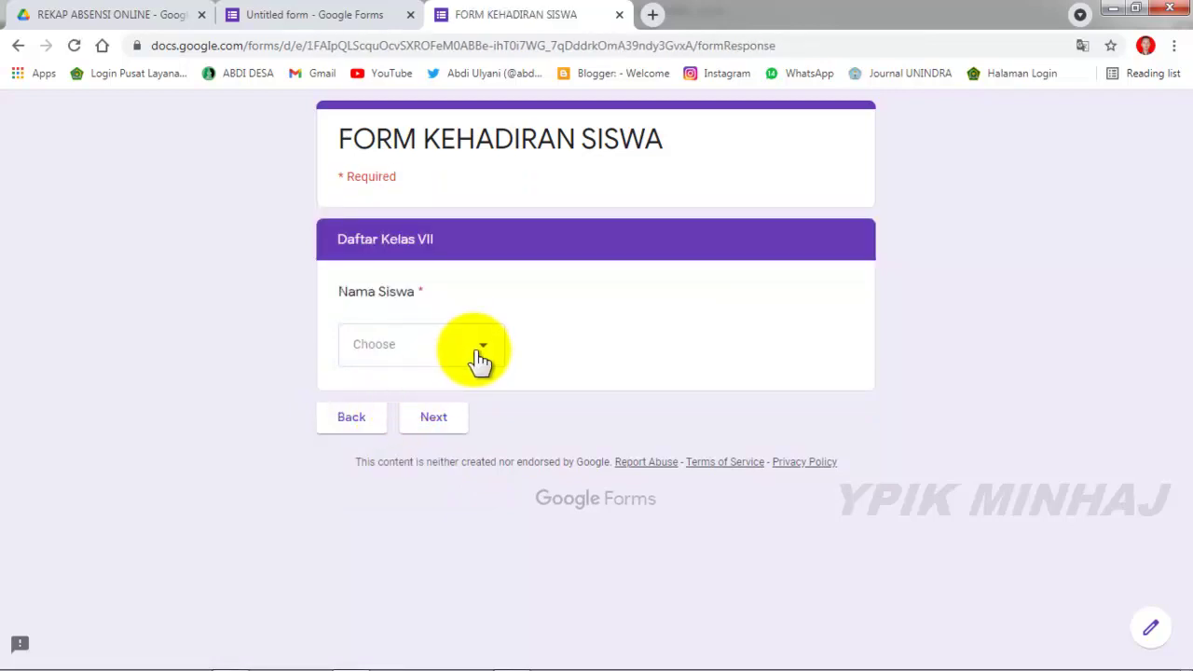
click(473, 347)
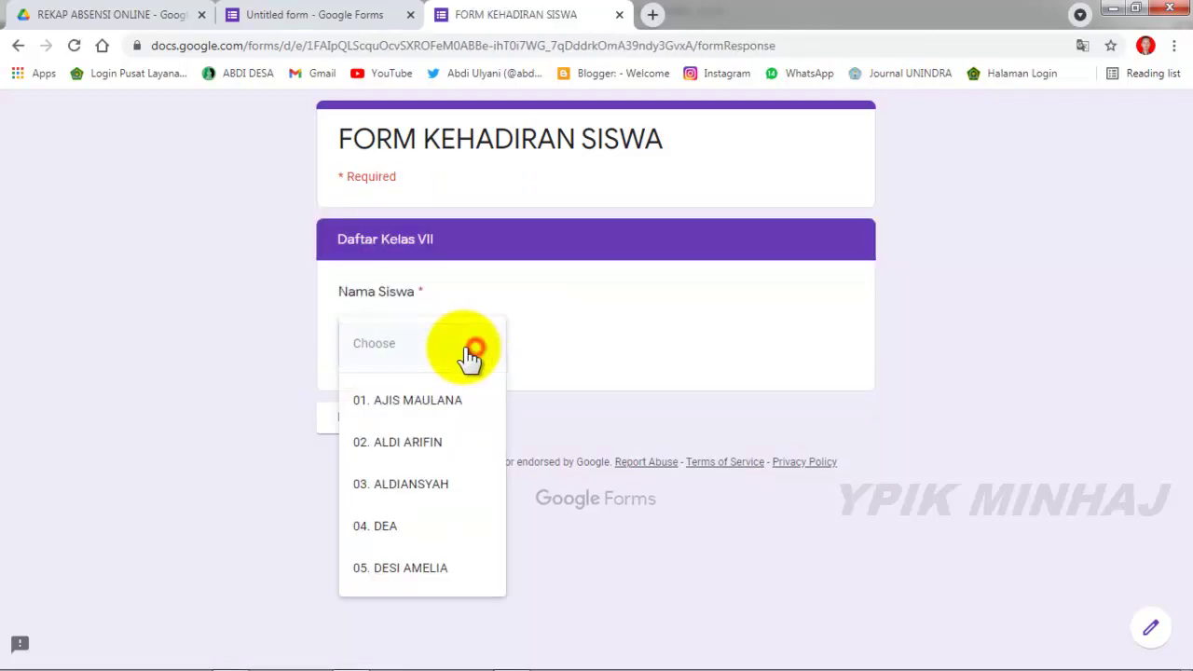
click(417, 403)
click(423, 416)
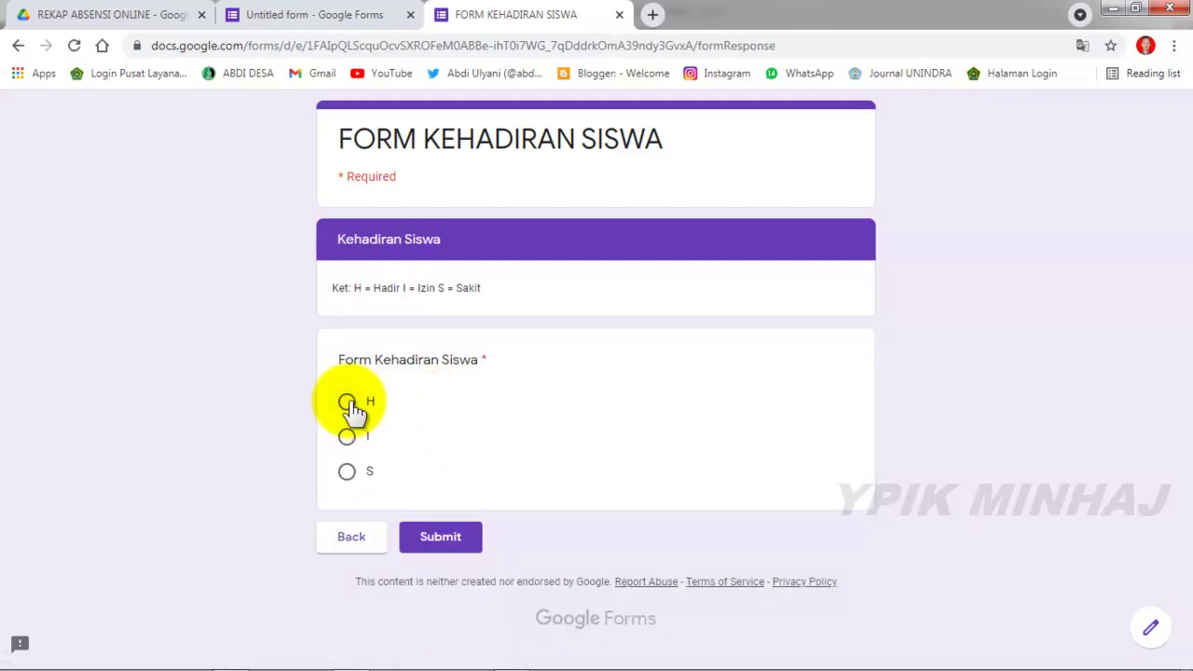
click(346, 402)
click(455, 539)
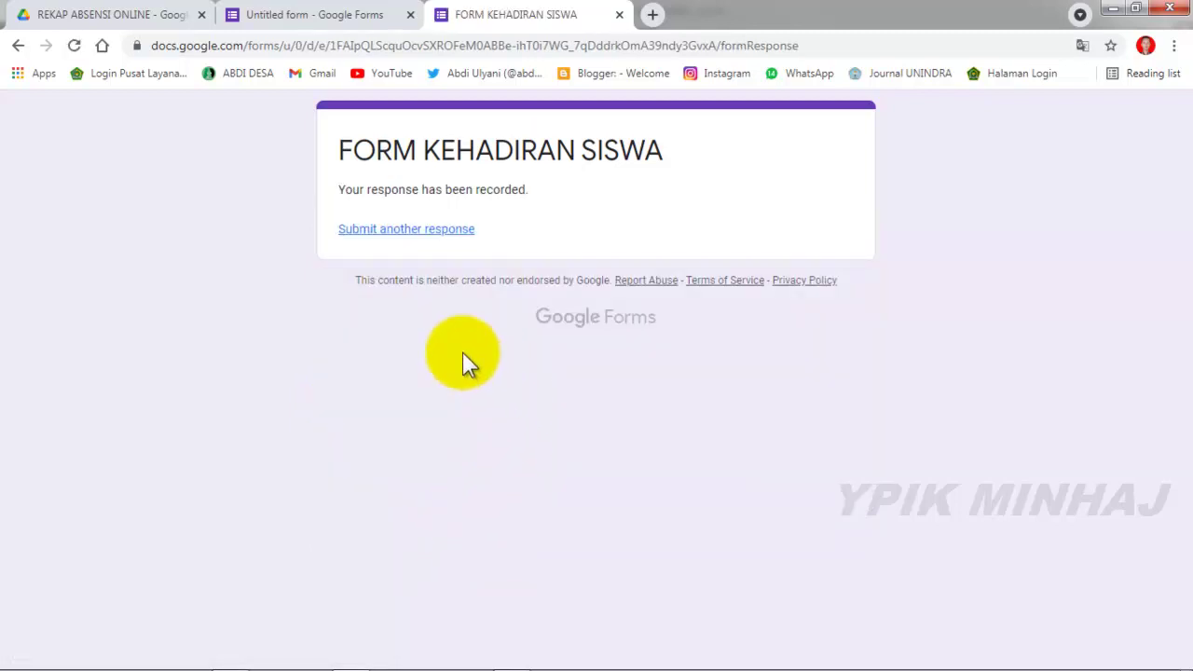
Return to the form editor and open its responses in Google Sheets.
click(356, 17)
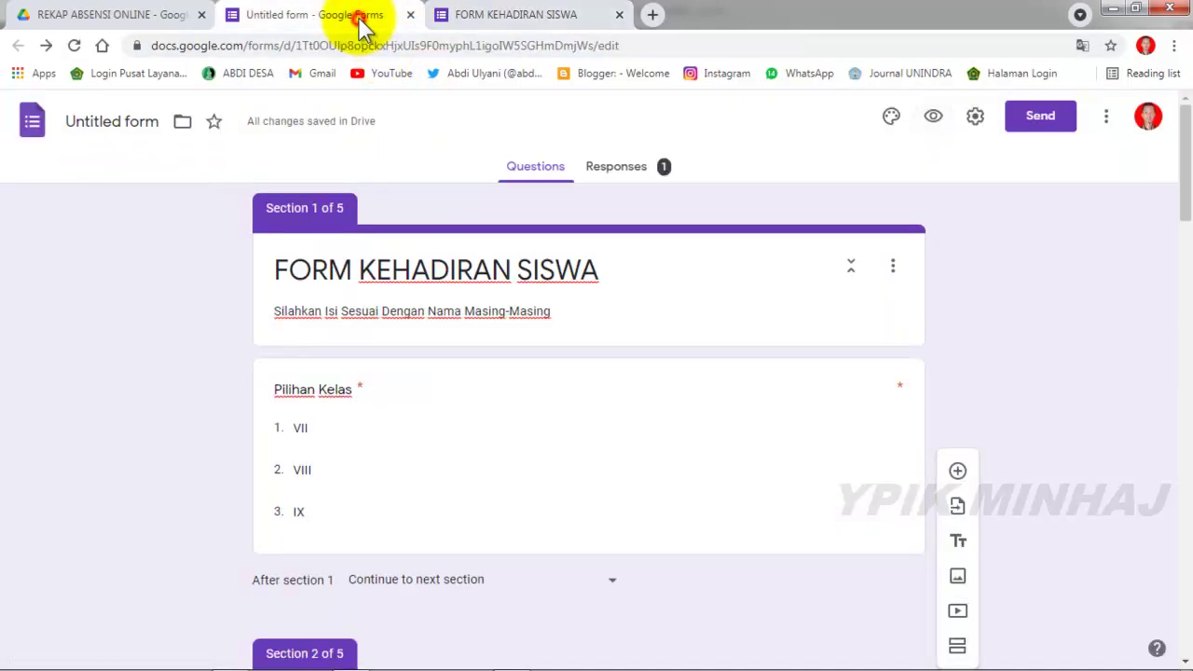
click(631, 173)
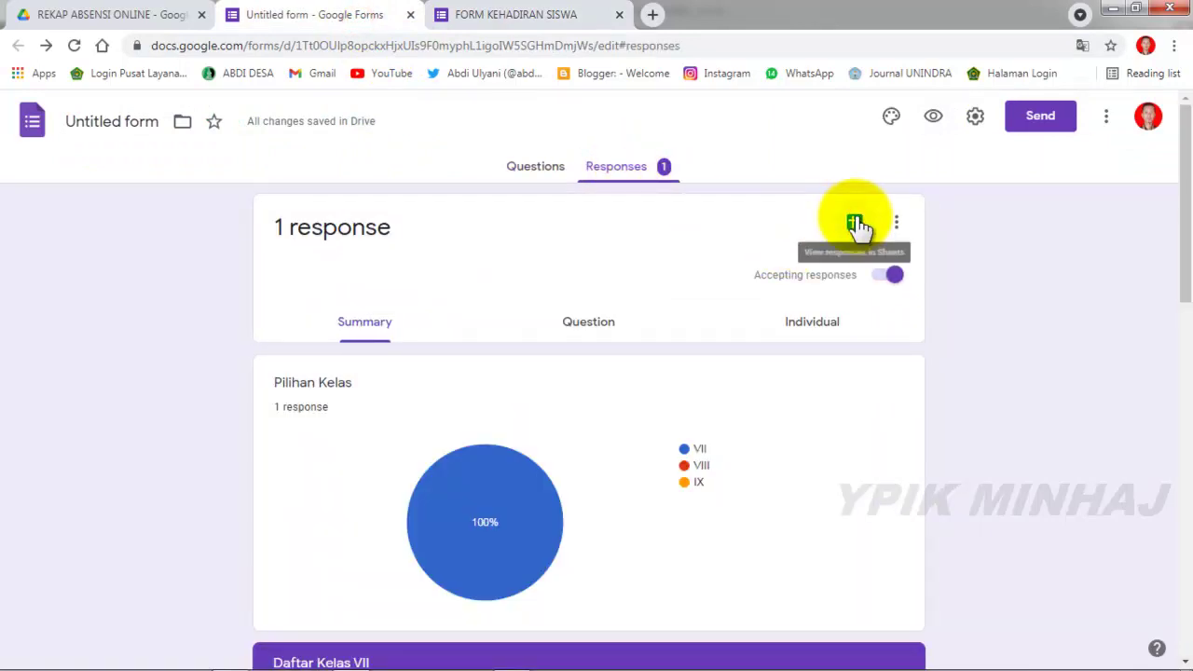
click(850, 224)
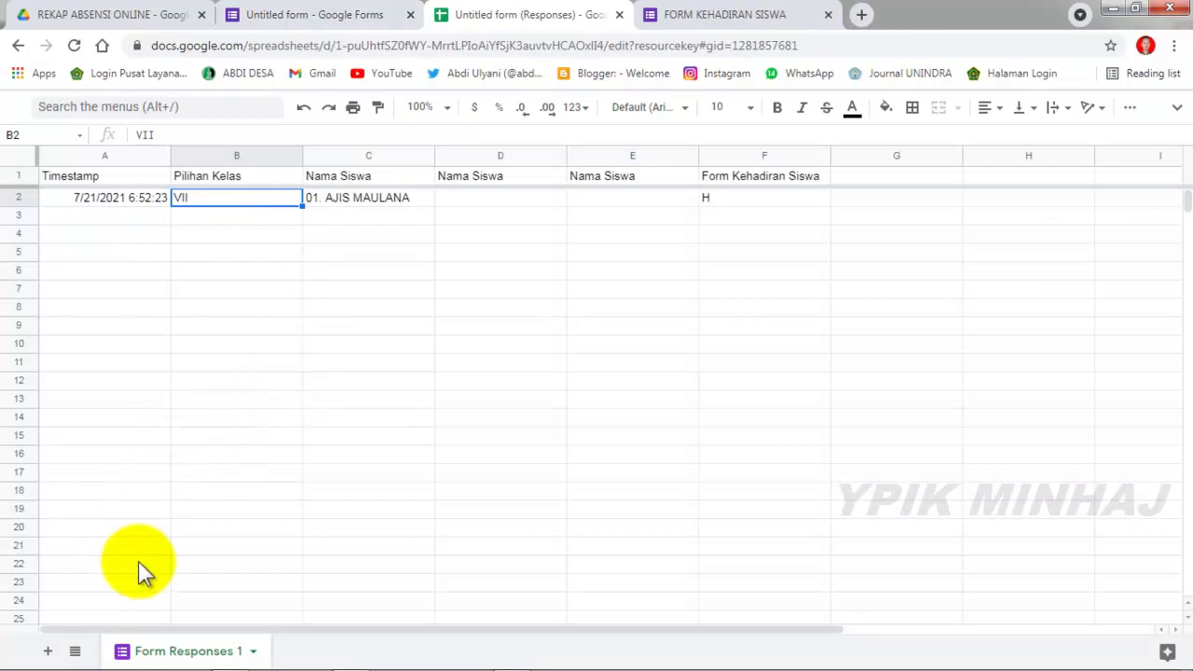
Add a new sheet to the responses spreadsheet and name it DATABASEABSEN.
click(47, 650)
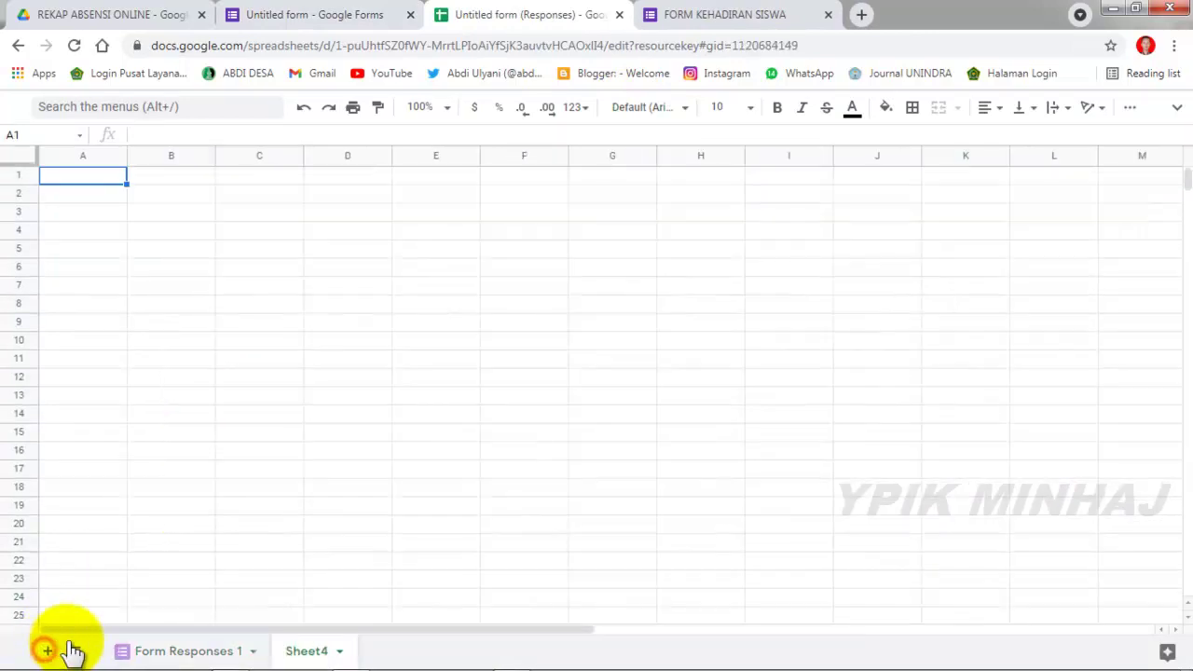
double_click(296, 650)
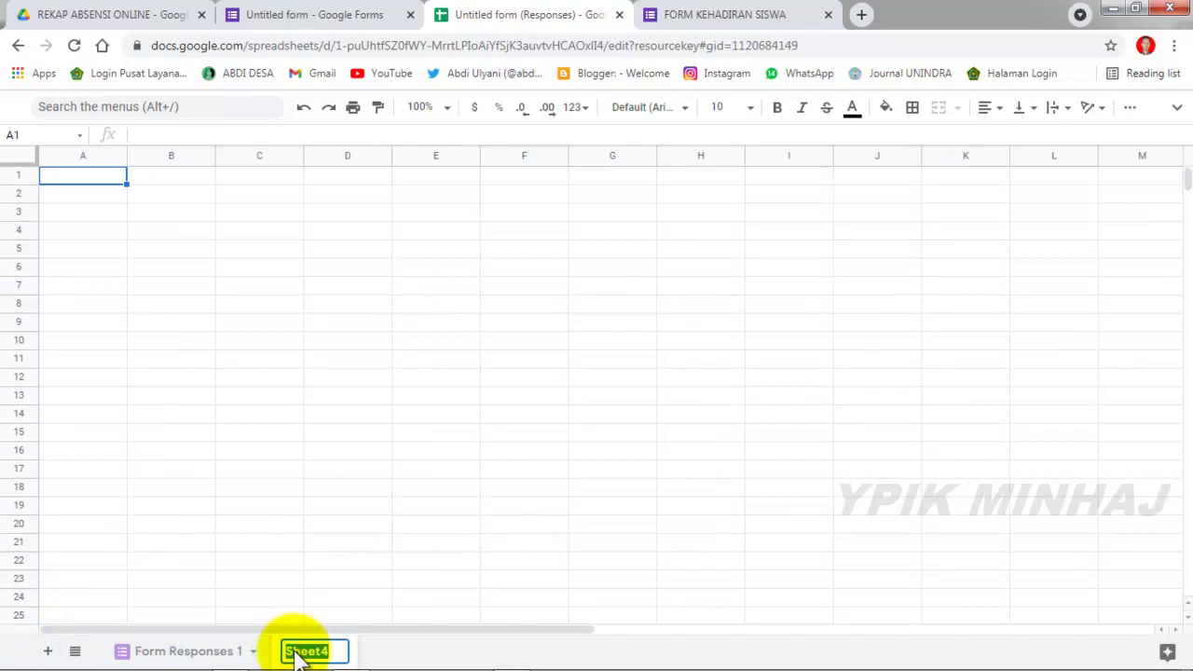
text(DATABASE)
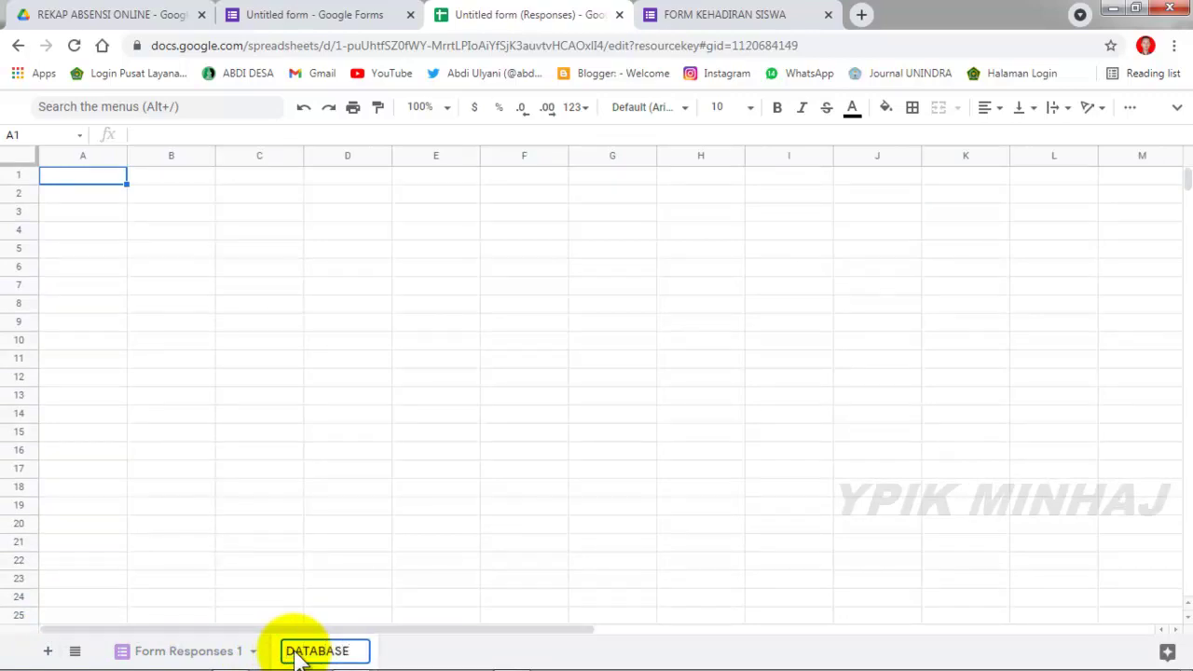
text(NAM)
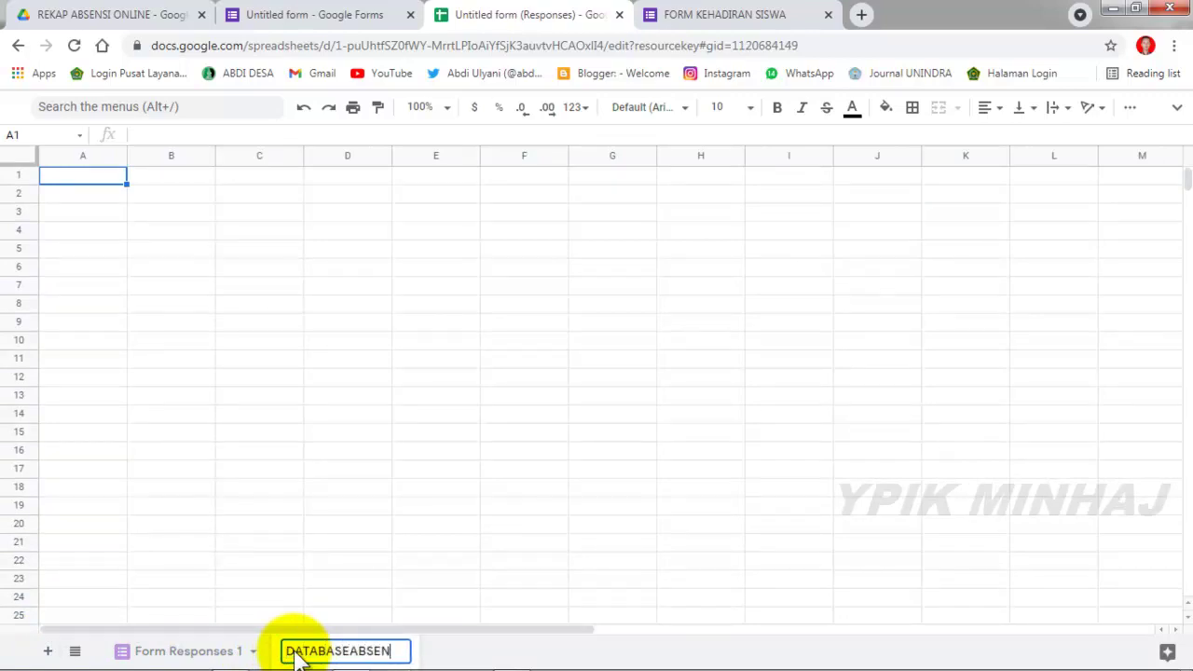
click(265, 458)
Enter the headers "TGL RESPON" in A1 and "Pilihan Kelas" in B1 of the DATABASEABSEN sheet.
click(111, 177)
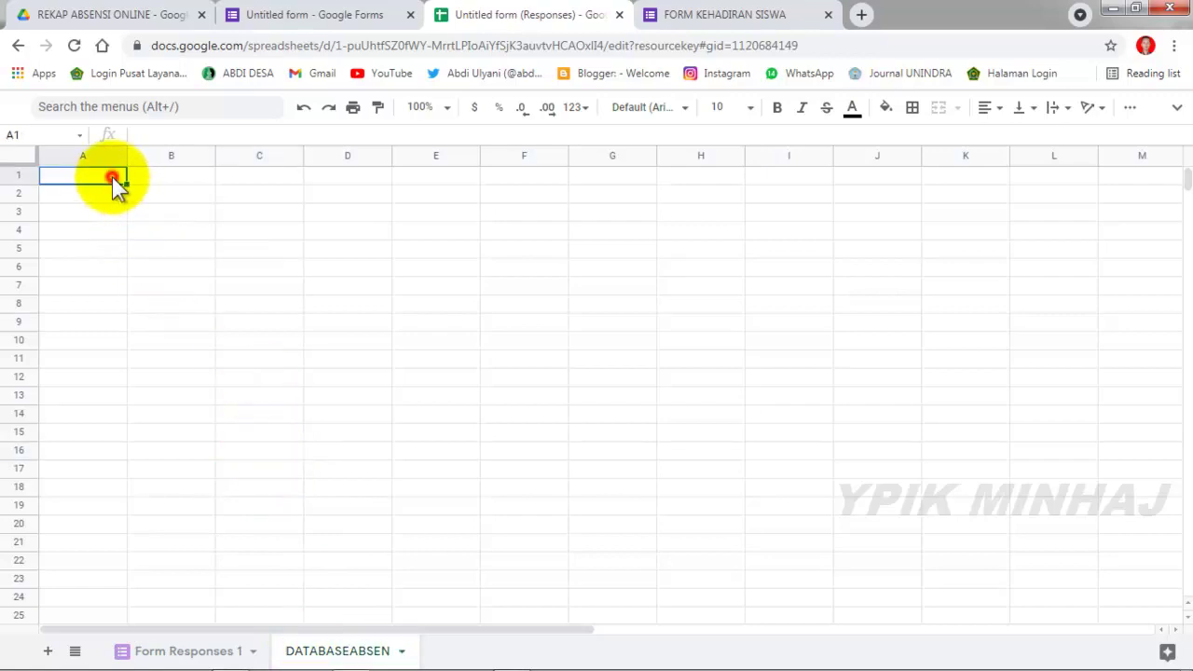
text(TGL RESPON)
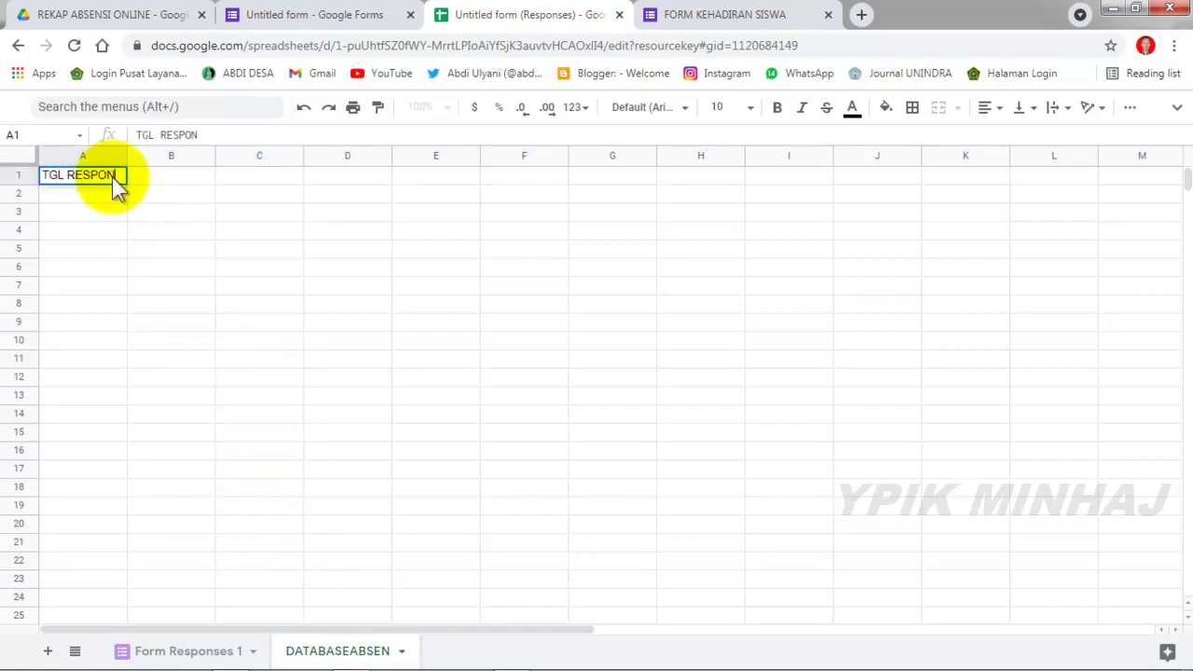
key(Tab)
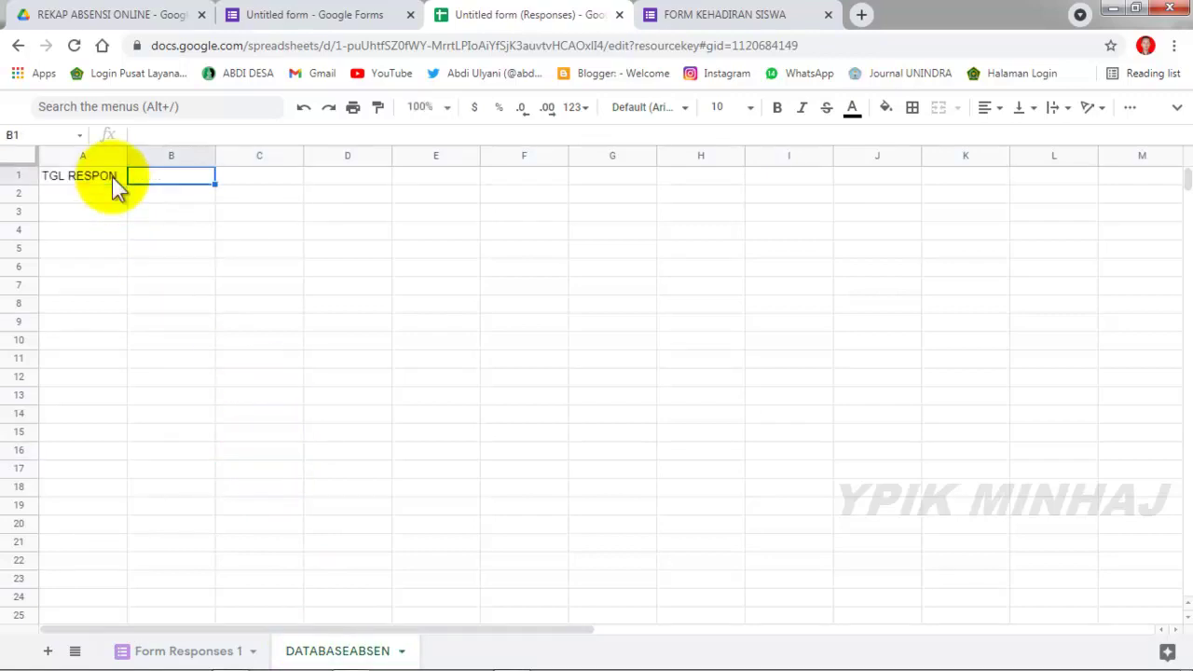
text(Pilihan Ss)
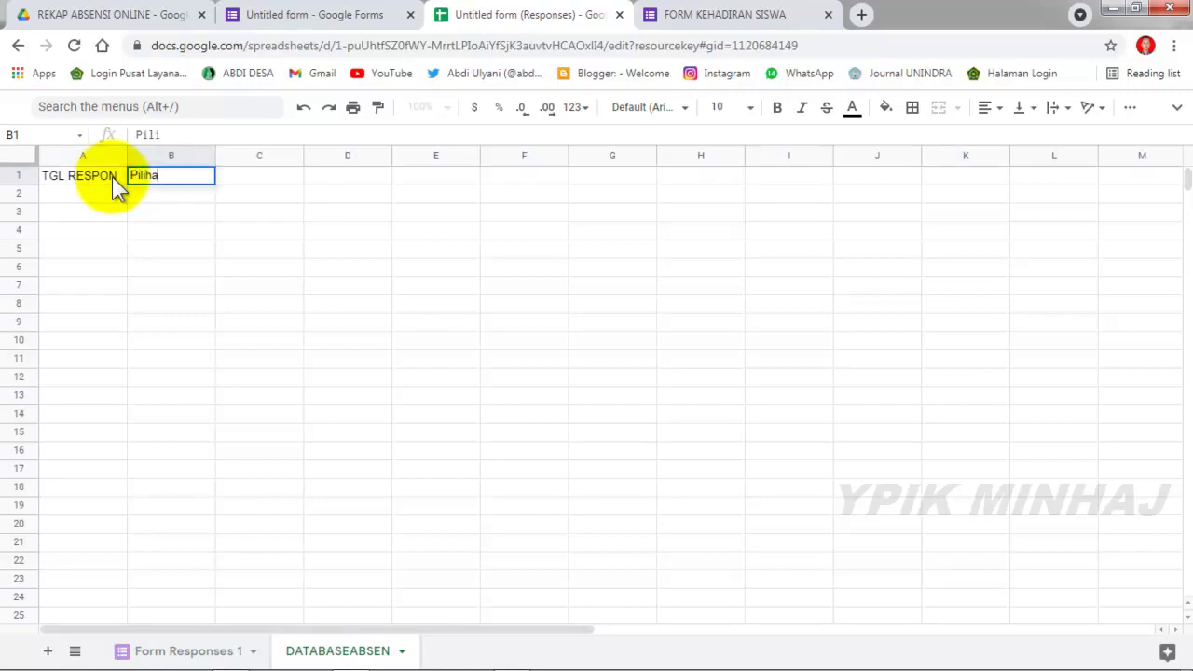
key(BackSpace)
key(BackSpace)
text(Kelas)
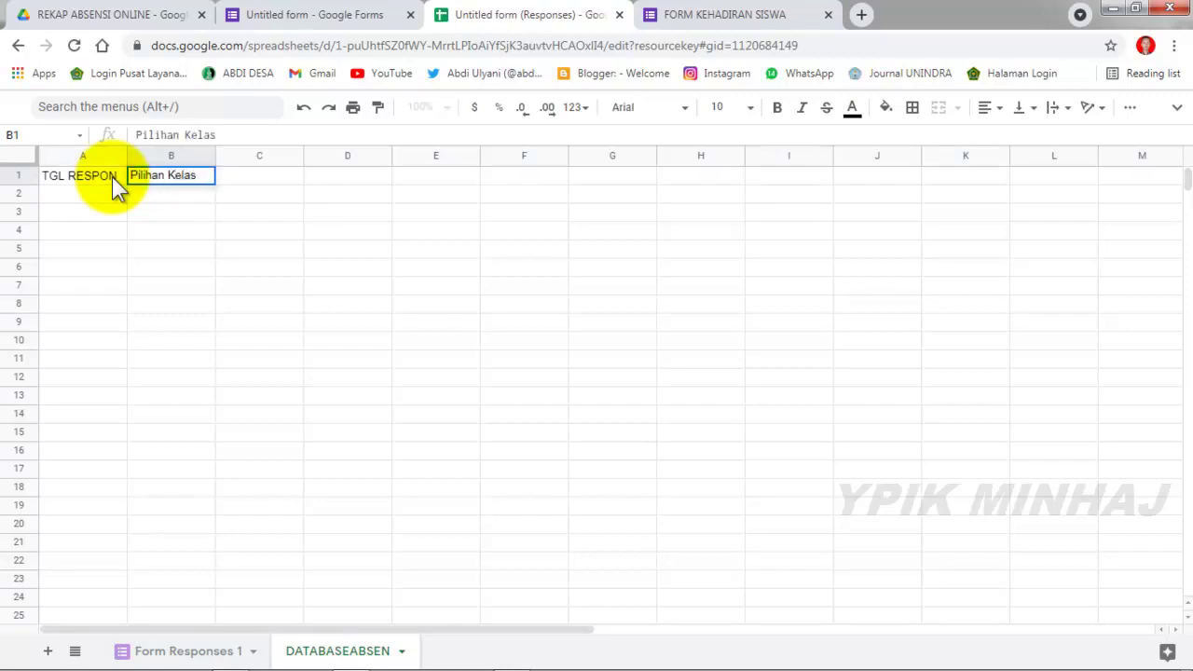
key(Tab)
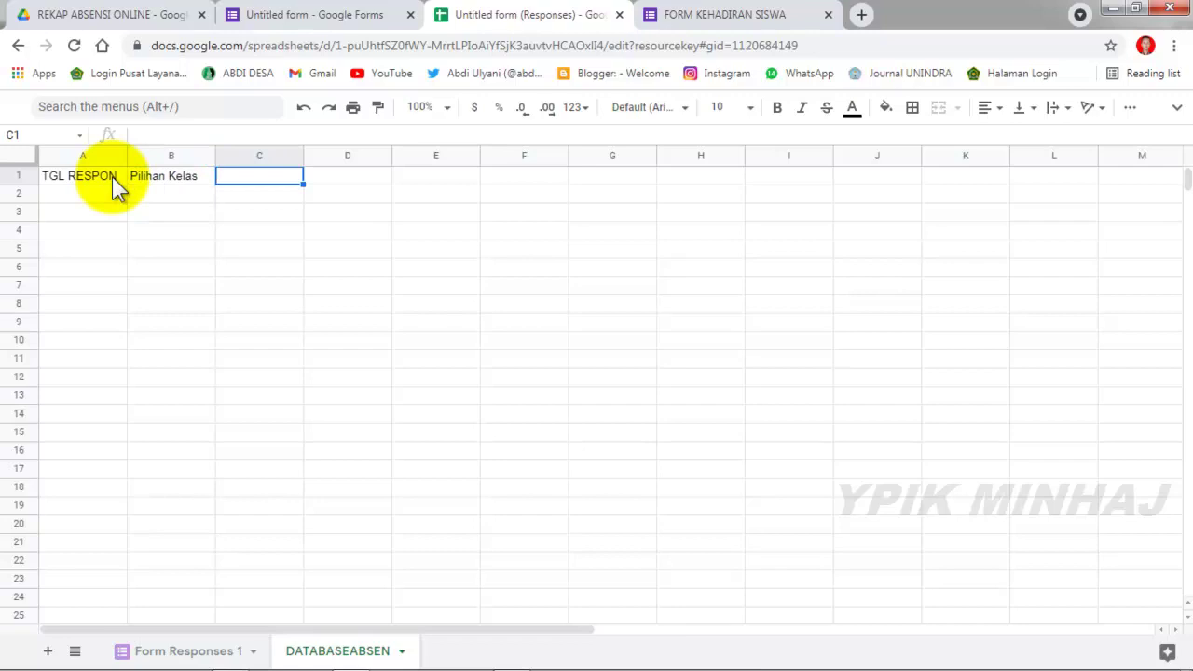
Enter the header "Nama Siswa" in cell C1.
text(Nama siswa)
key(BackSpace)
key(BackSpace)
key(BackSpace)
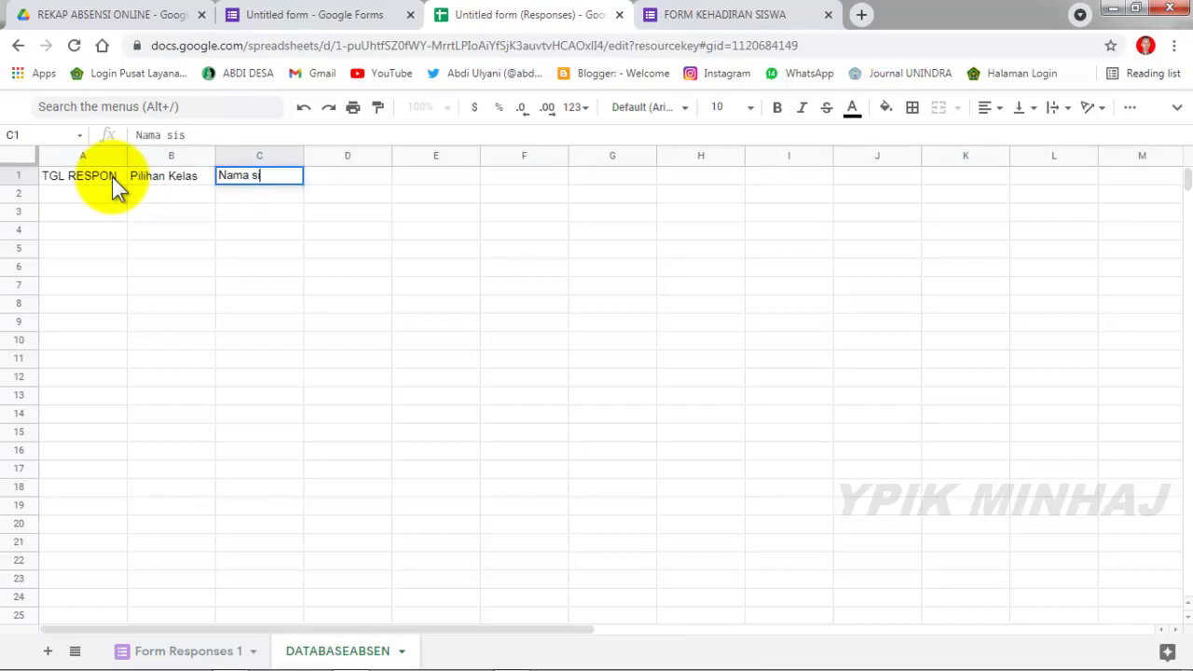
key(BackSpace)
text(S)
key(BackSpace)
key(BackSpace)
text(Siswa)
key(Tab)
Enter the header "Kode Siswa" in cell D1.
text(Kode)
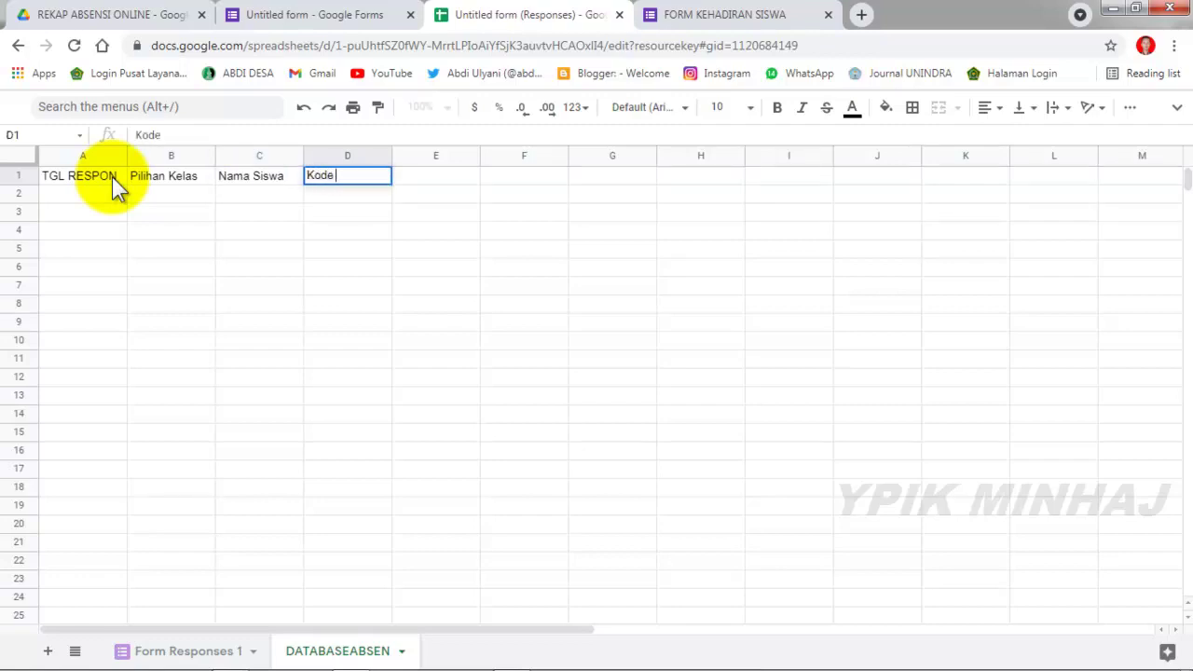
key(Tab)
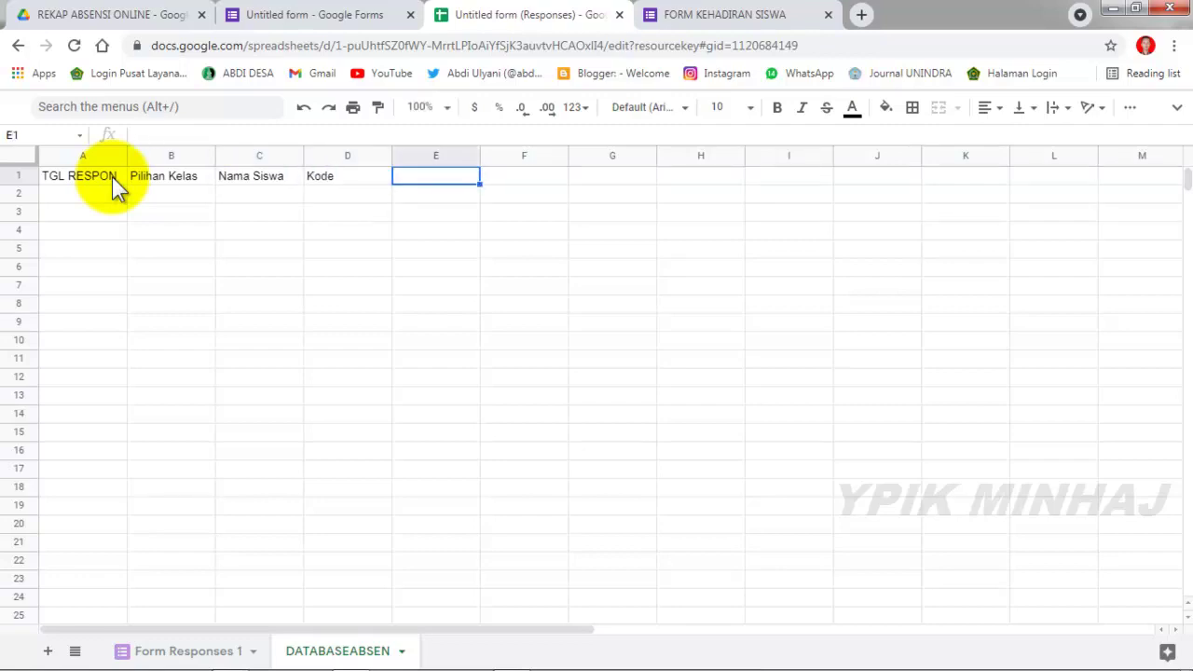
key(Left)
key(Return)
key(BackSpace)
text(e Siswa)
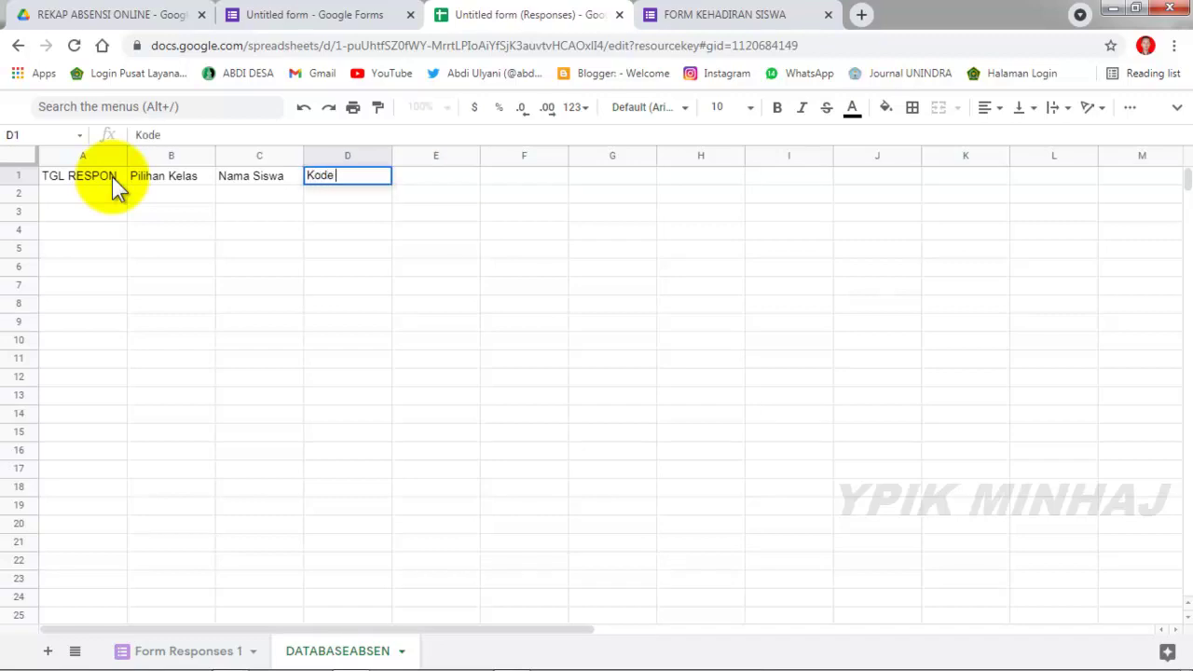
key(Tab)
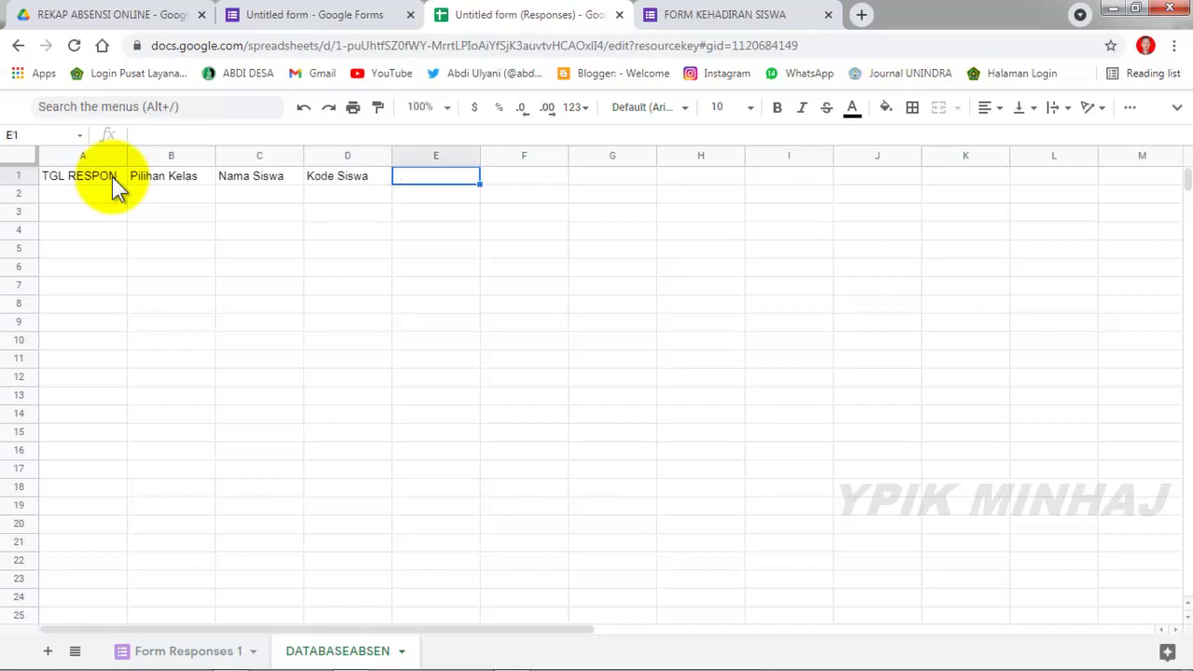
Enter the header "Ket" in cell E1 of the DATABASEABSEN sheet.
text(Koet)
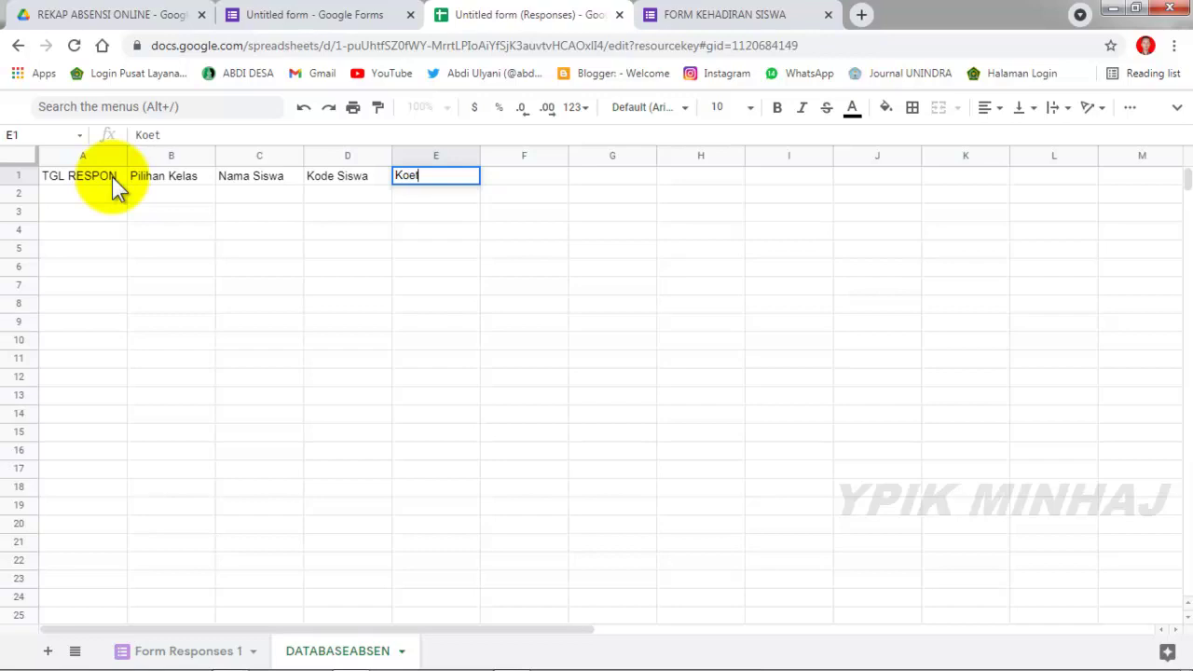
key(BackSpace)
key(BackSpace)
key(BackSpace)
text(et)
click(196, 269)
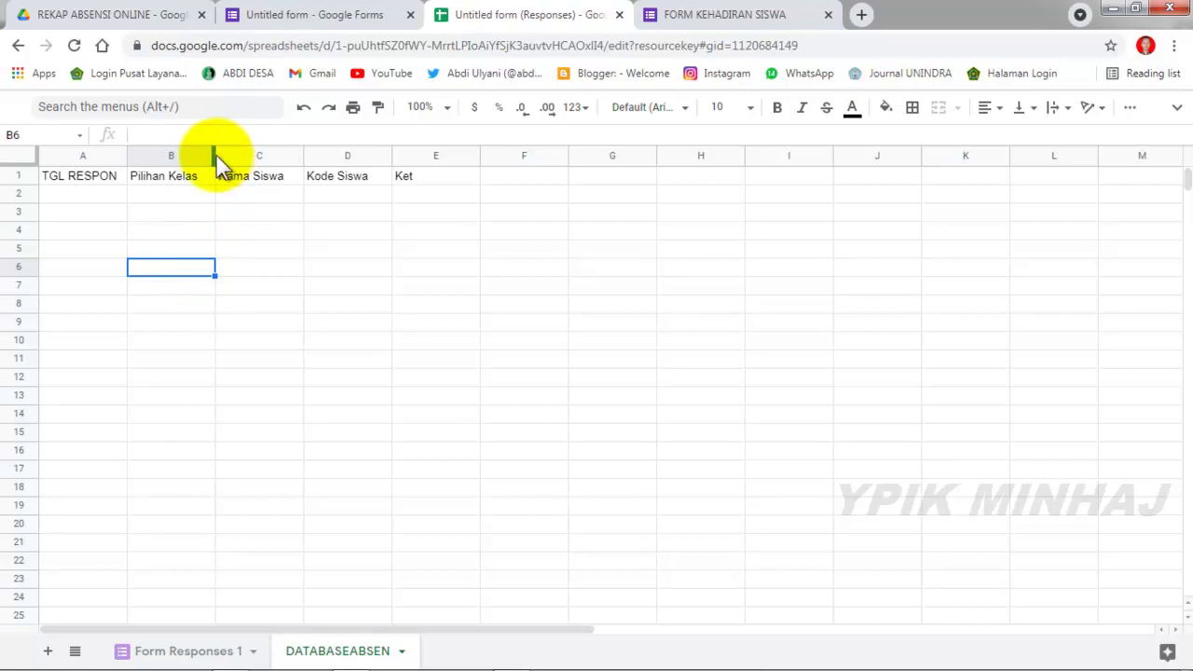
Widen the Nama Siswa column to more than twice its width and narrow the Pilihan Kelas column to just fit its header.
drag(214, 154, 312, 183)
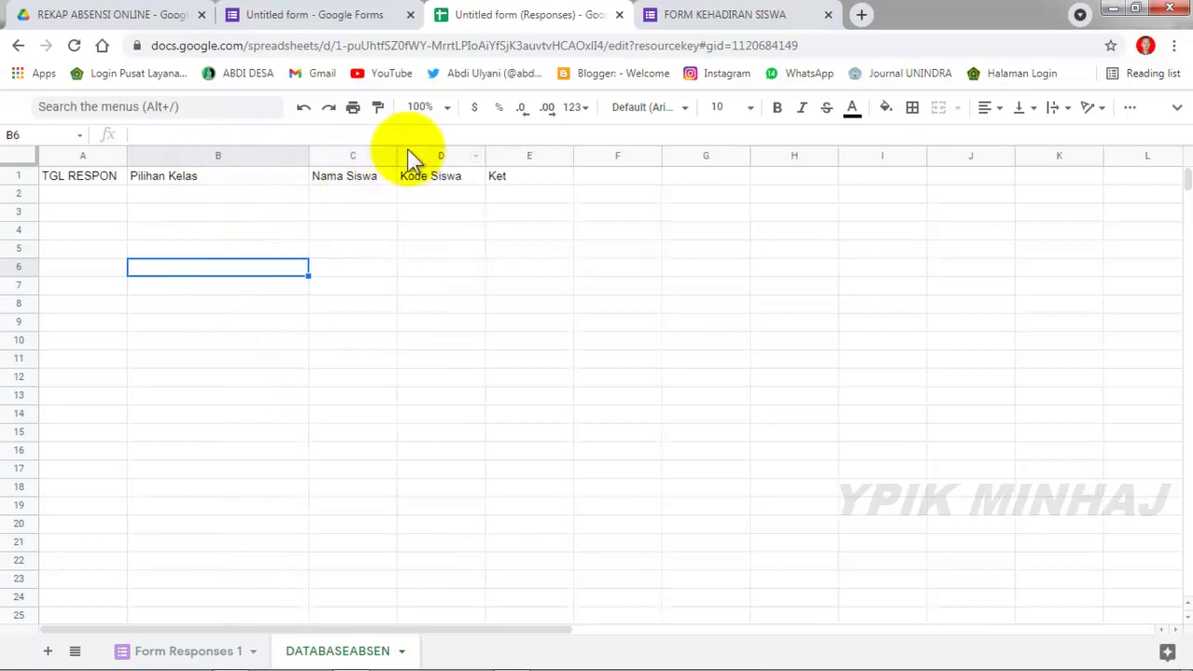
drag(396, 154, 513, 170)
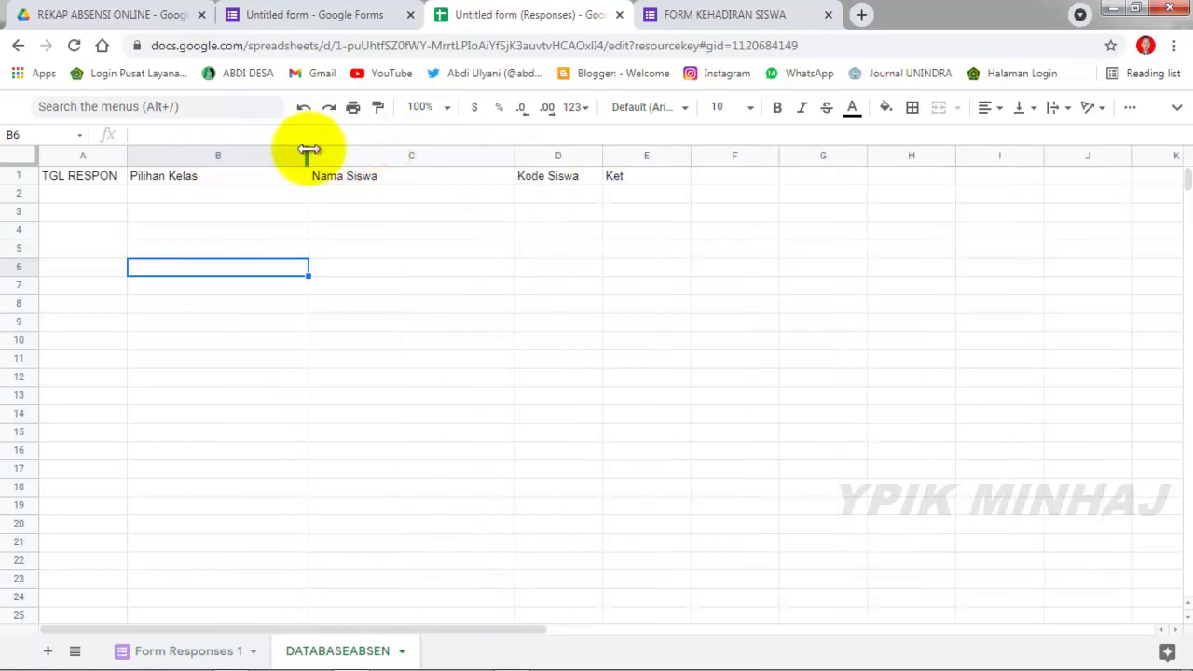
drag(308, 155, 210, 154)
click(216, 248)
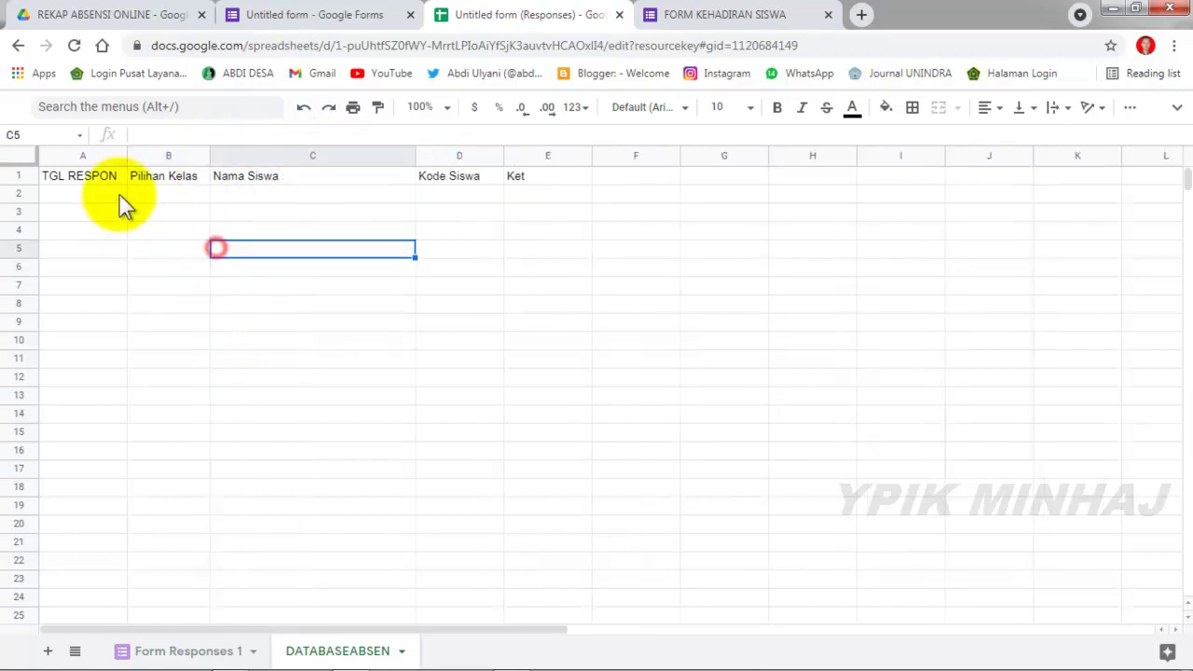
Enter =ARRAYFORMULA('Form Responses 1'!A2:A) in cell A2 to pull in the response timestamps.
click(120, 194)
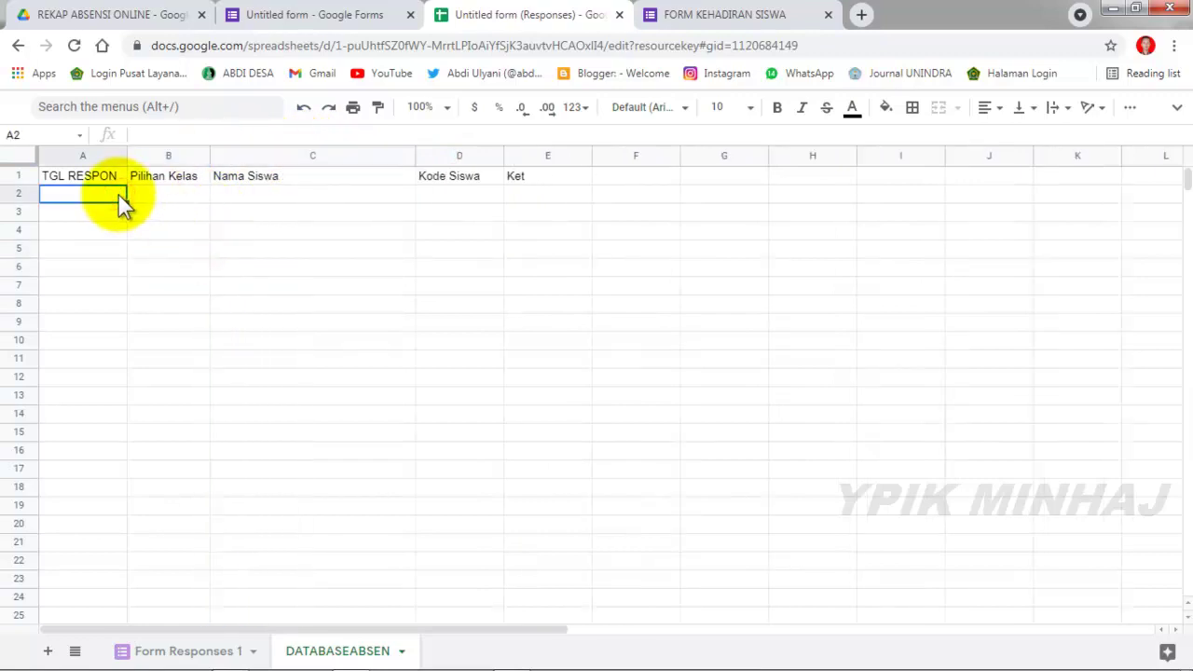
text(=aa)
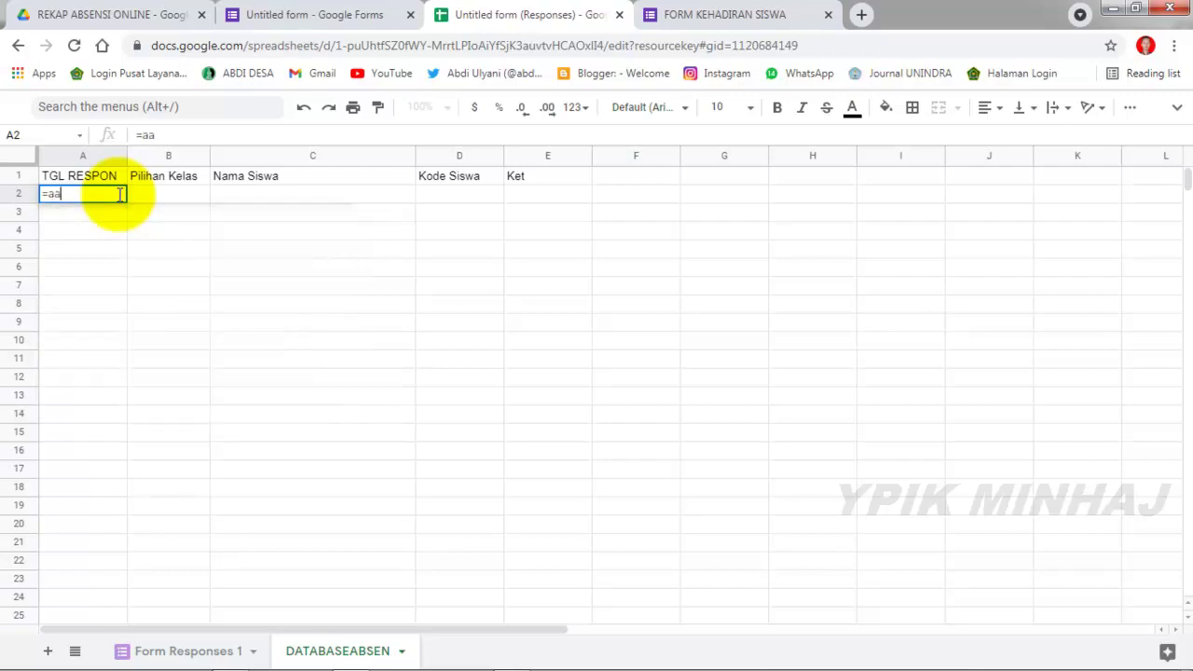
key(BackSpace)
text(rr)
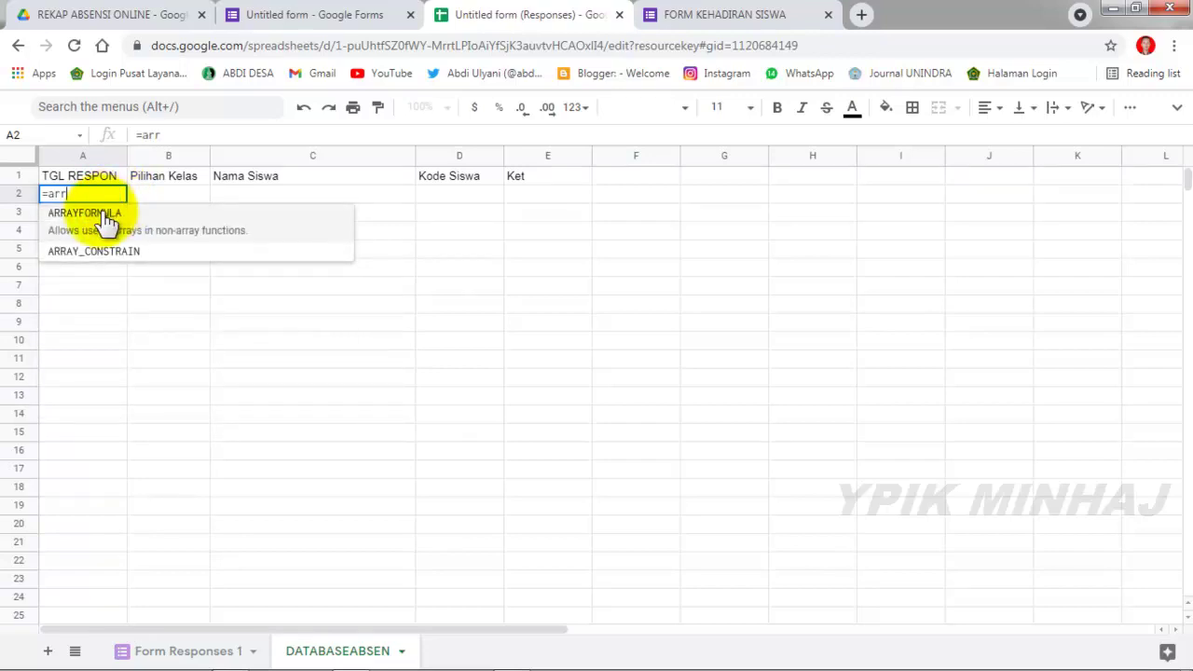
click(104, 218)
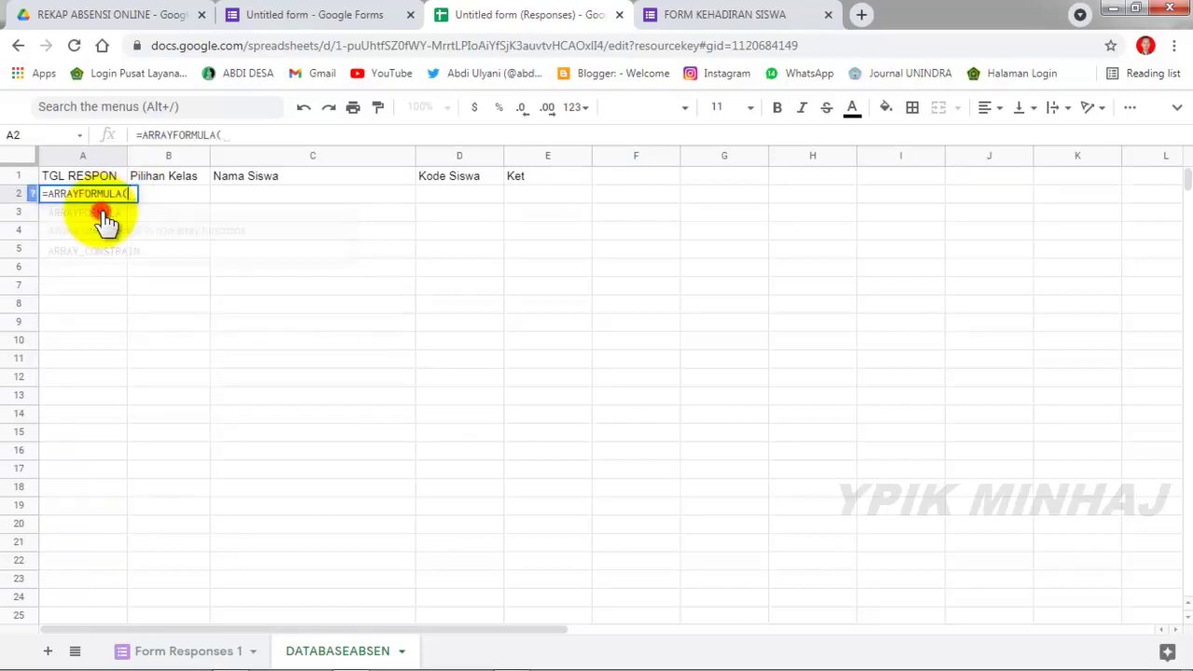
click(186, 651)
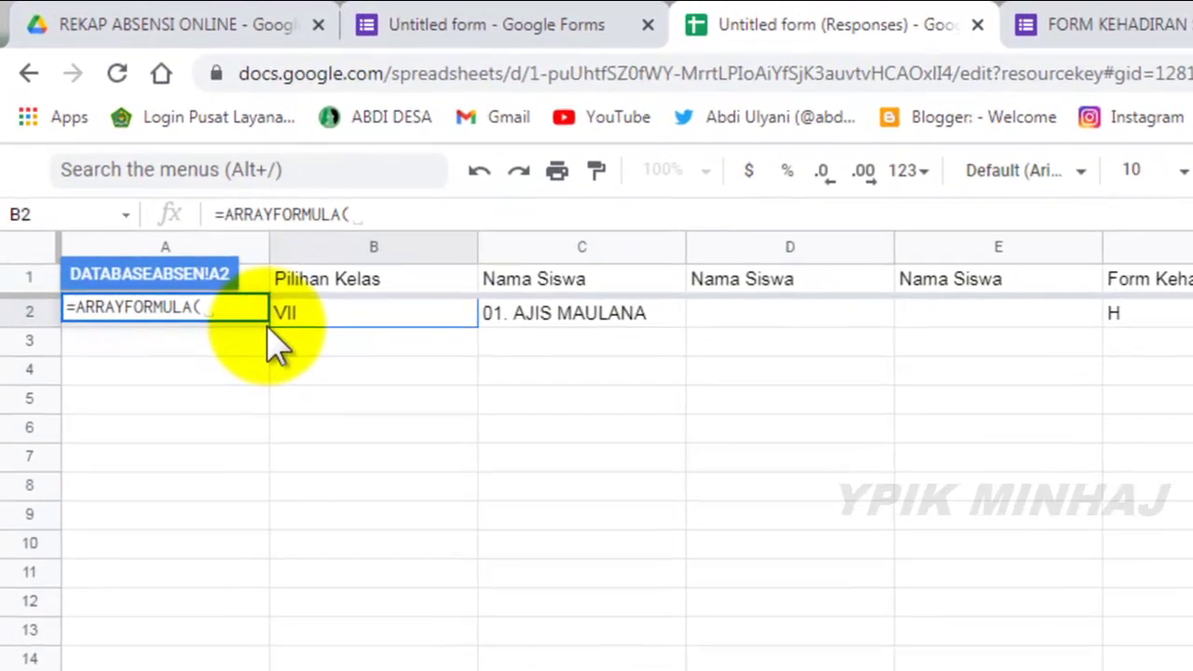
click(165, 197)
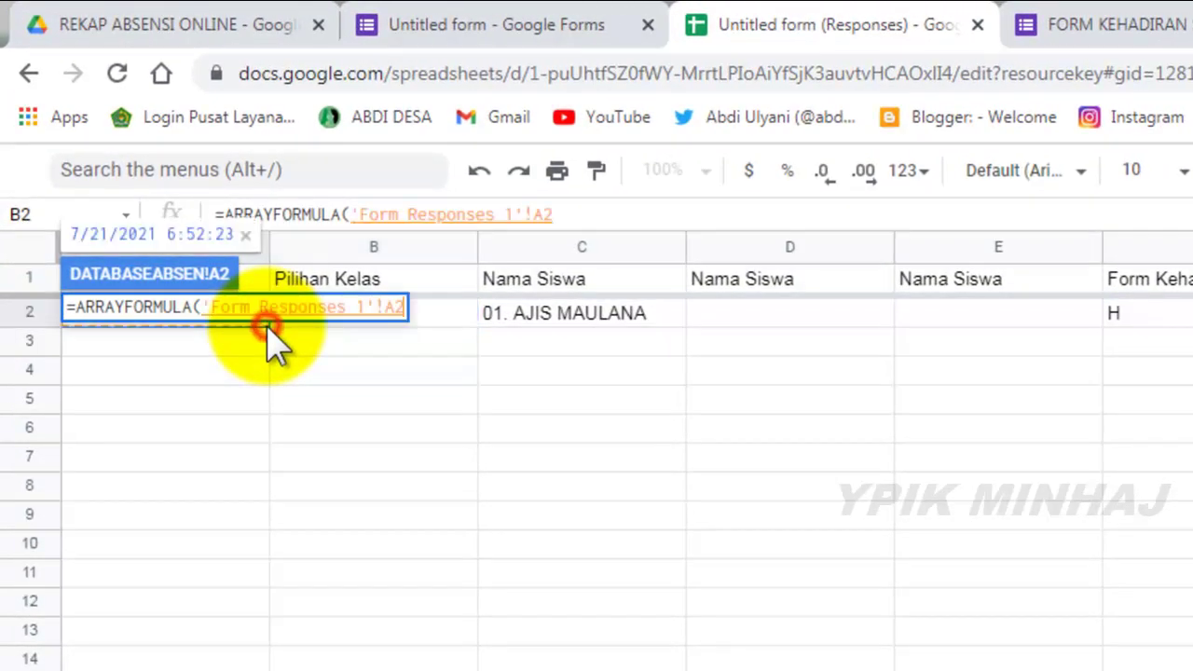
click(573, 214)
text(:)
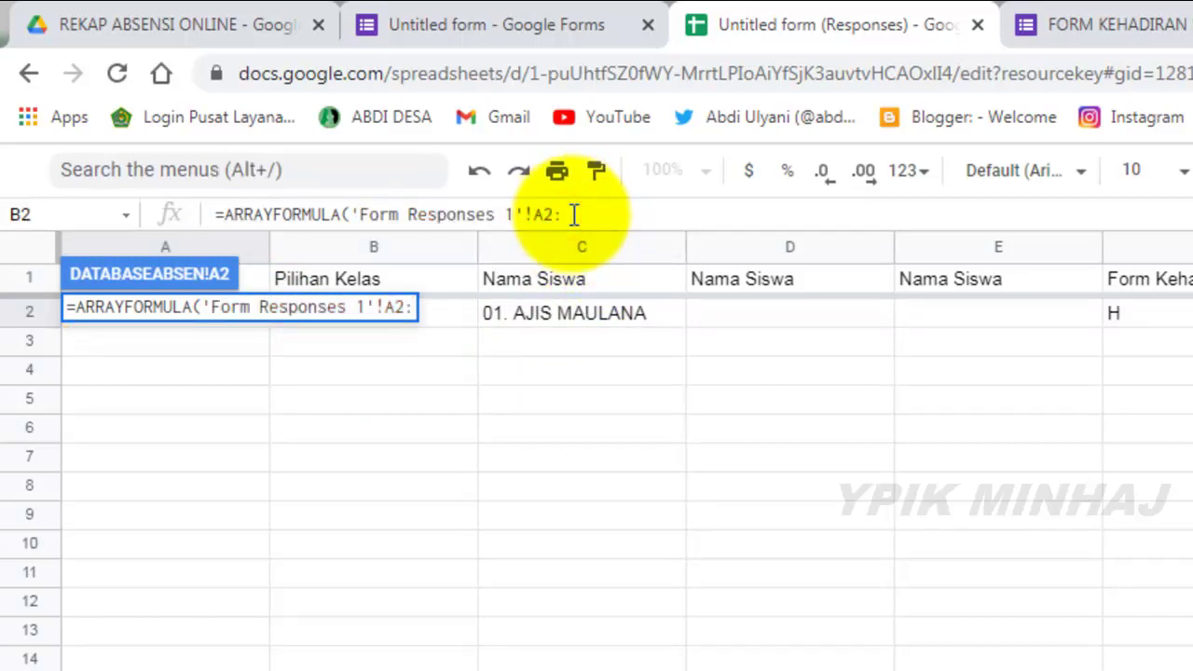
text(A)
key(BackSpace)
text(A)
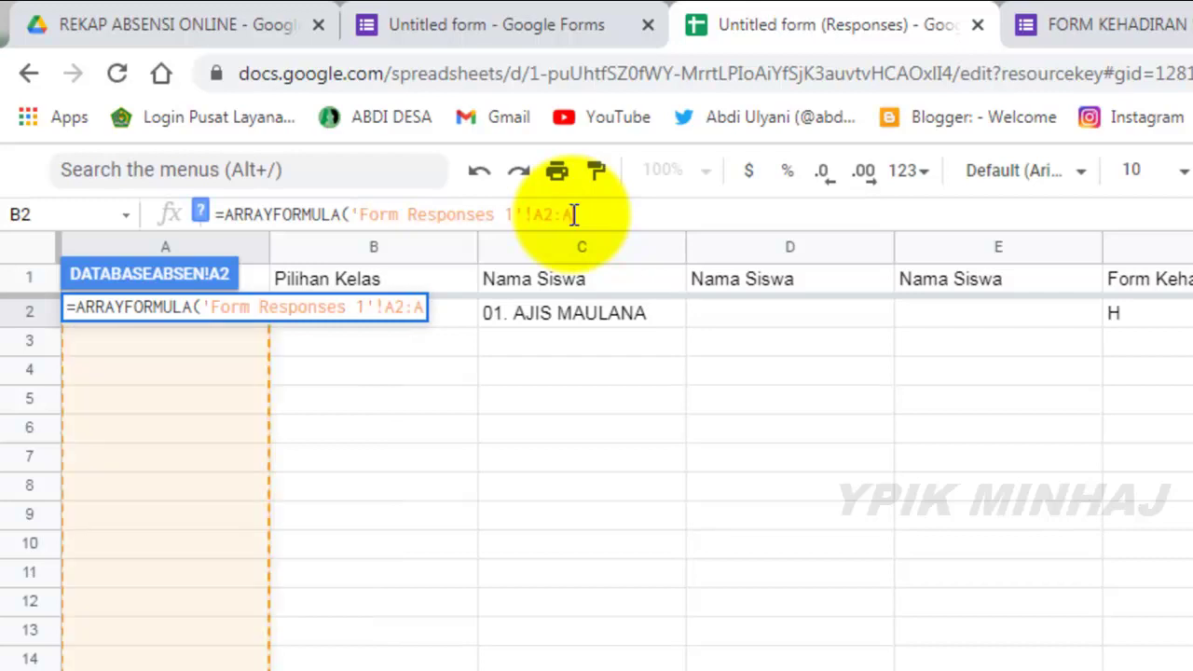
key(Return)
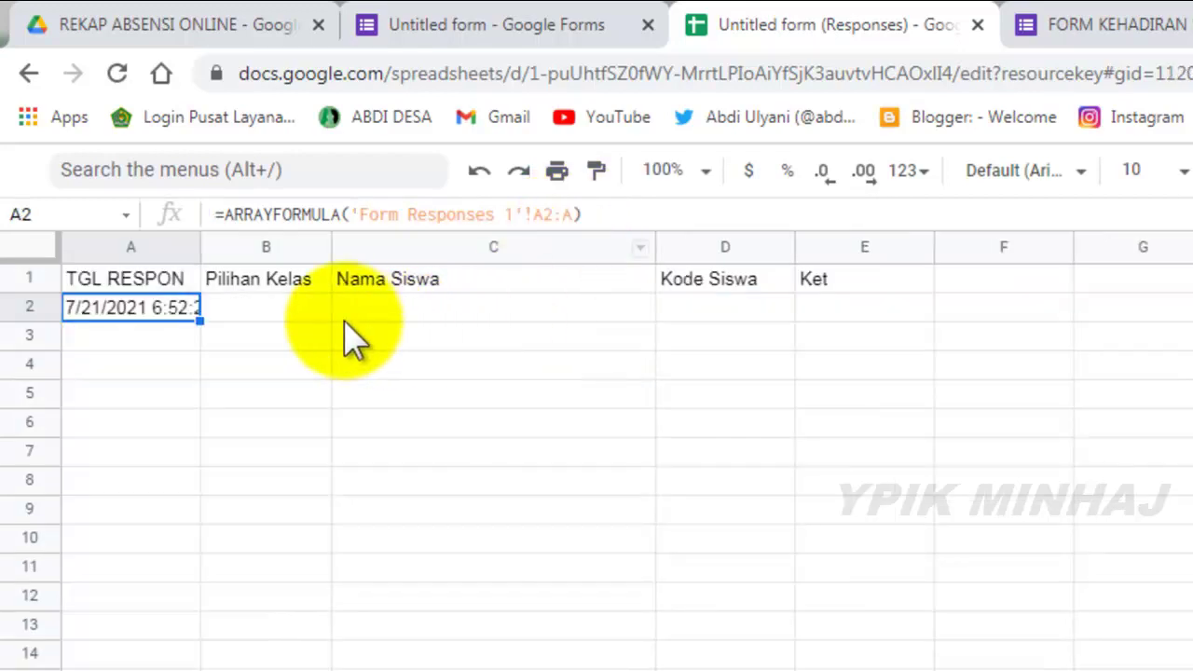
Enter =ARRAYFORMULA('Form Responses 1'!B2:B) in cell B2 to pull in the chosen classes.
click(322, 308)
text(=a)
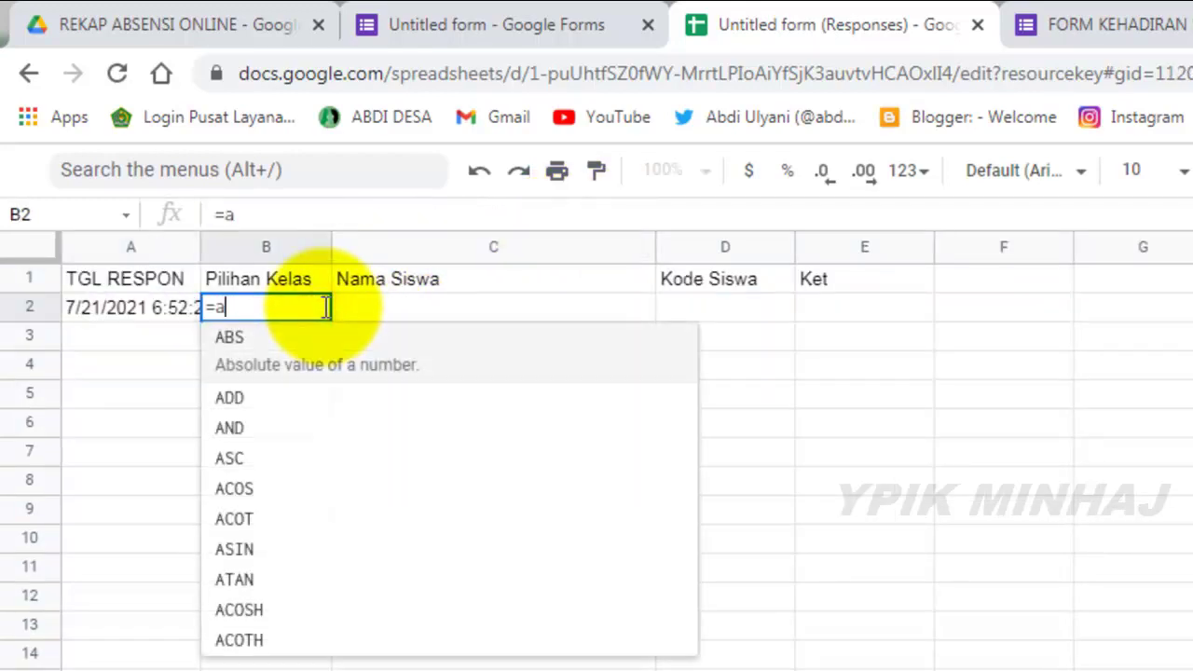
text(rr)
click(264, 354)
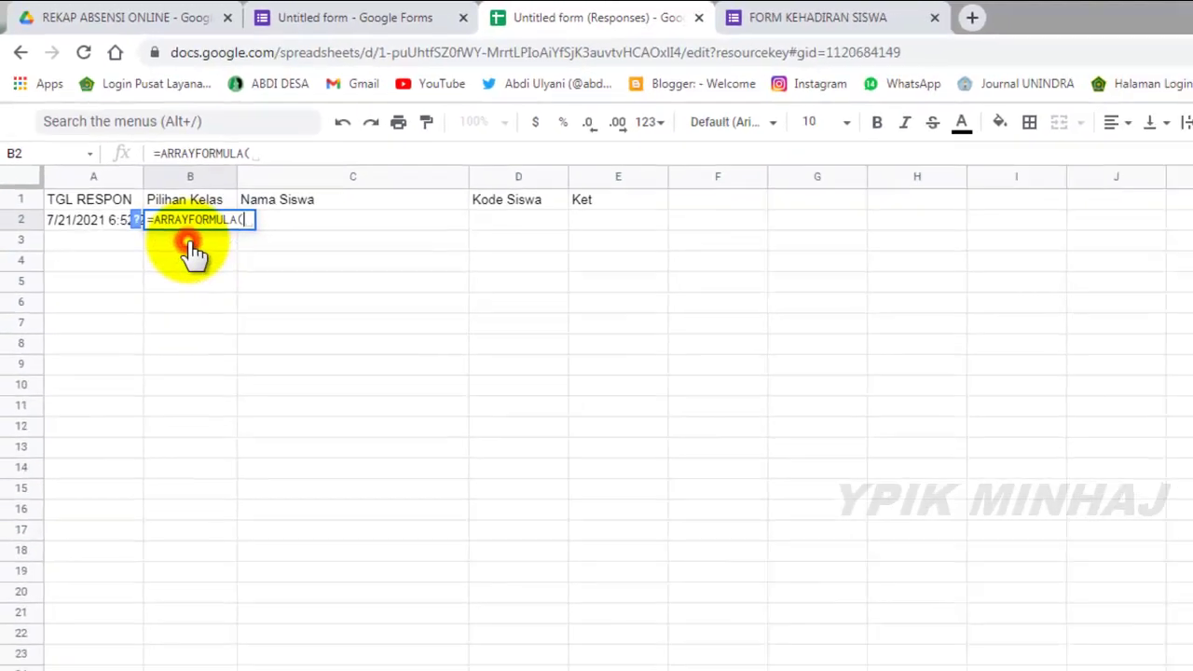
click(186, 651)
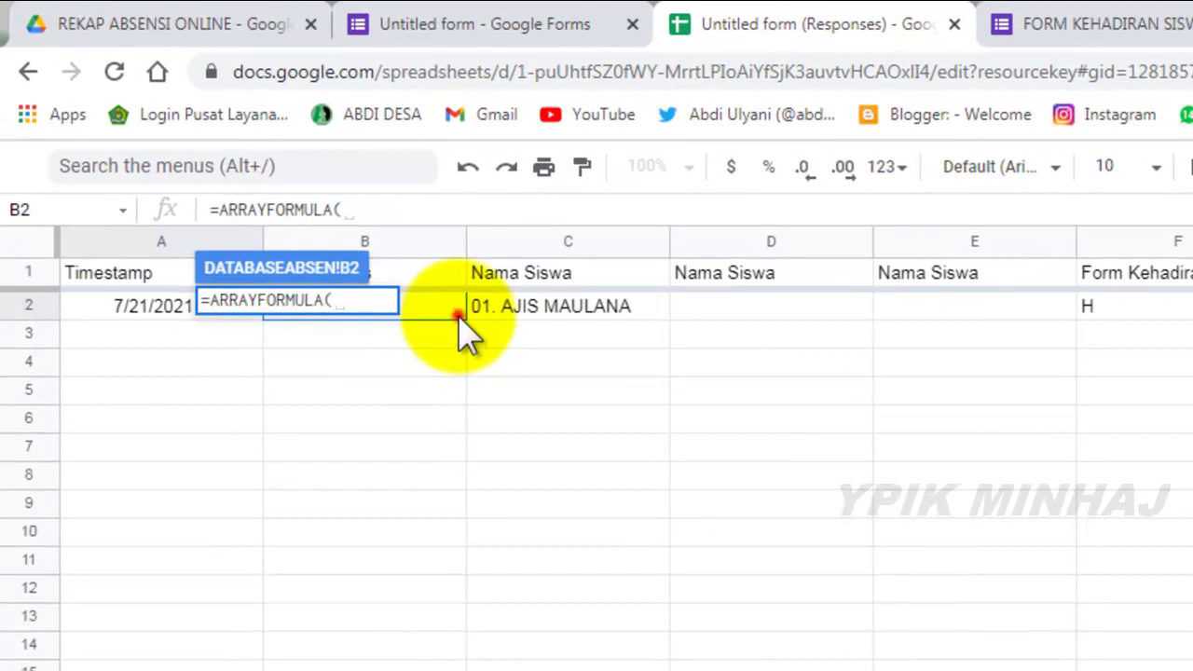
click(458, 315)
click(578, 218)
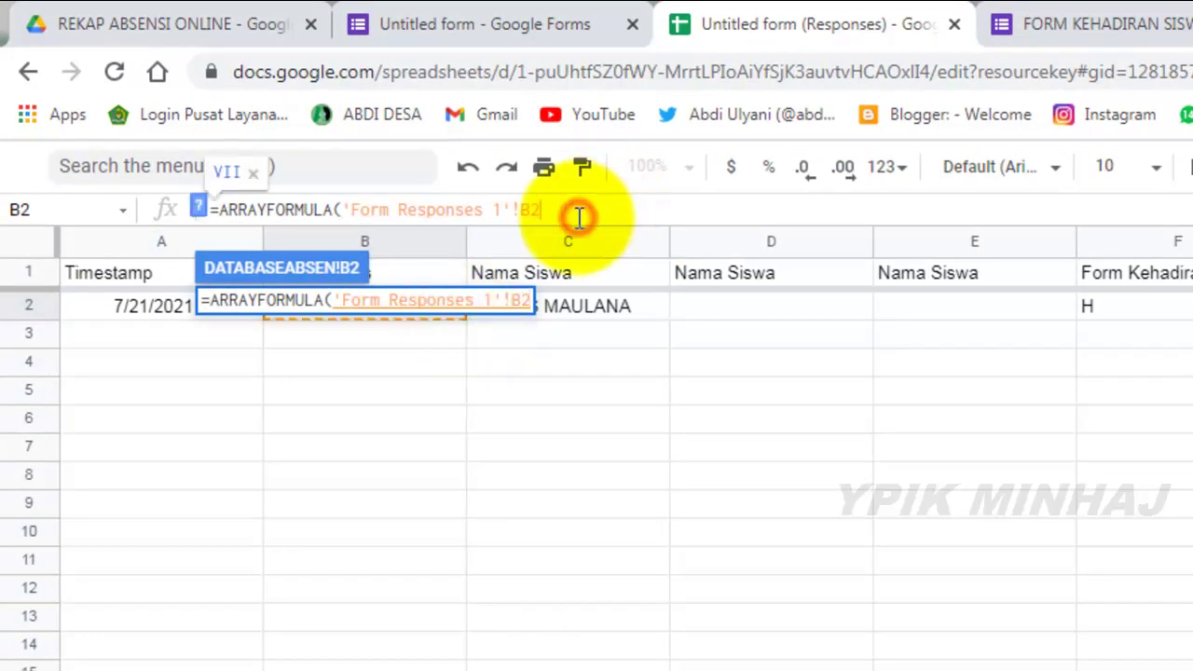
text(:B)
key(Return)
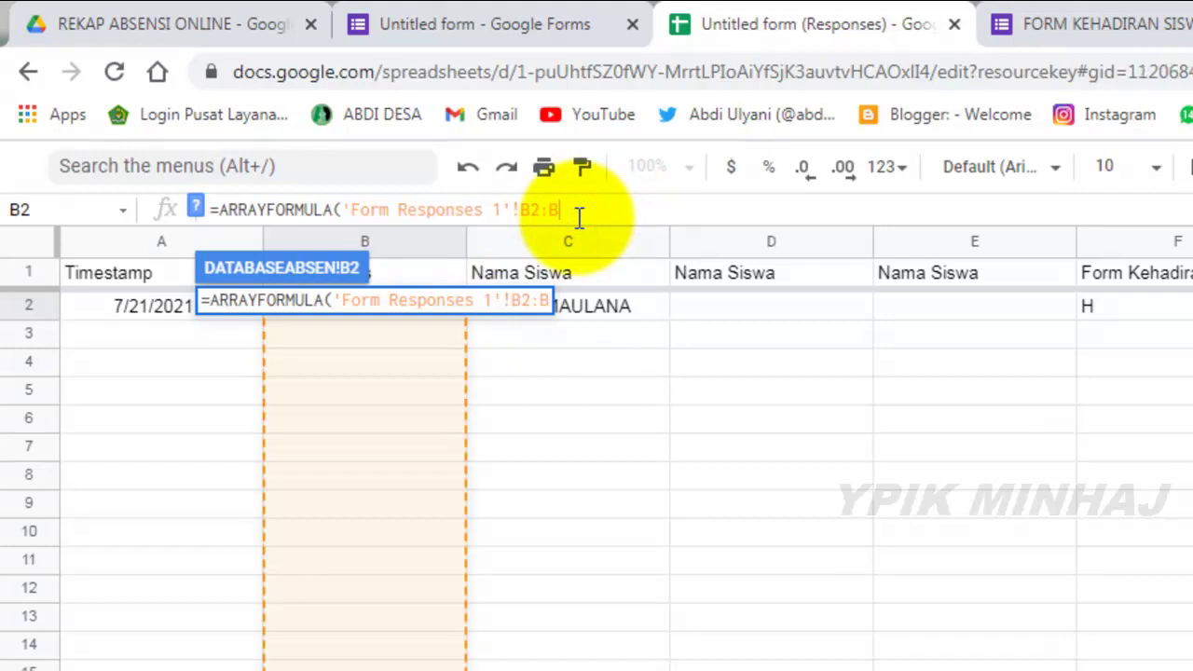
Begin an ARRAYFORMULA in C2 with an IF that returns blank when the class column is empty: =ARRAYFORMULA(if(B2:b="","",.
click(499, 312)
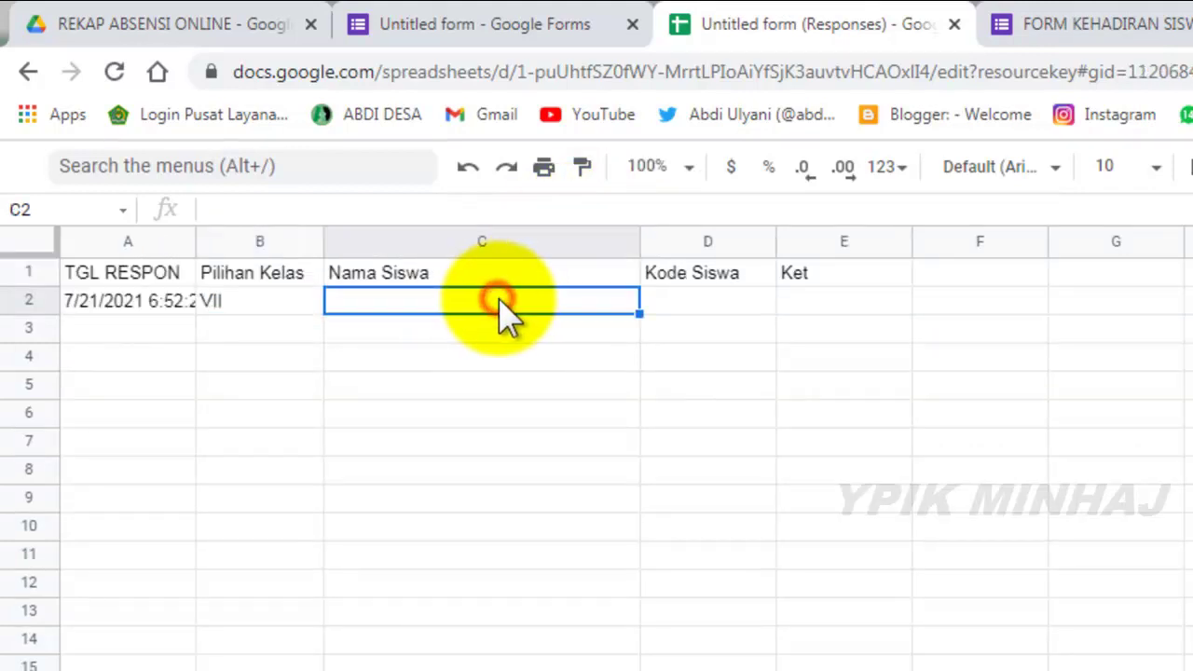
text(=arra)
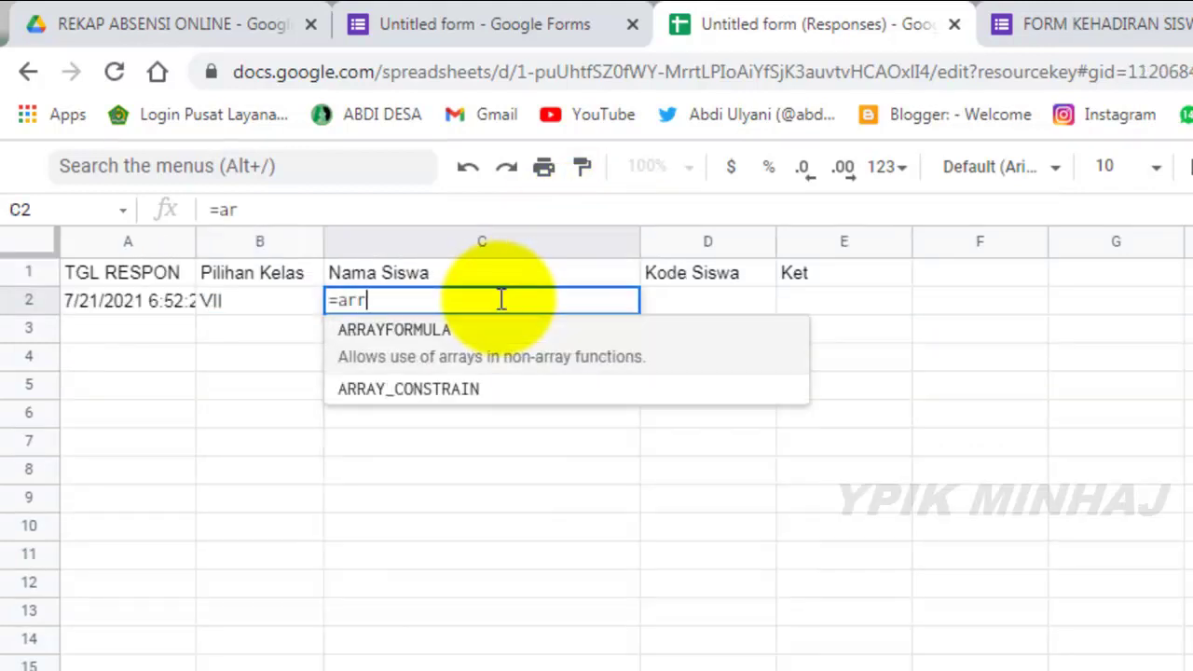
click(457, 332)
text(if()
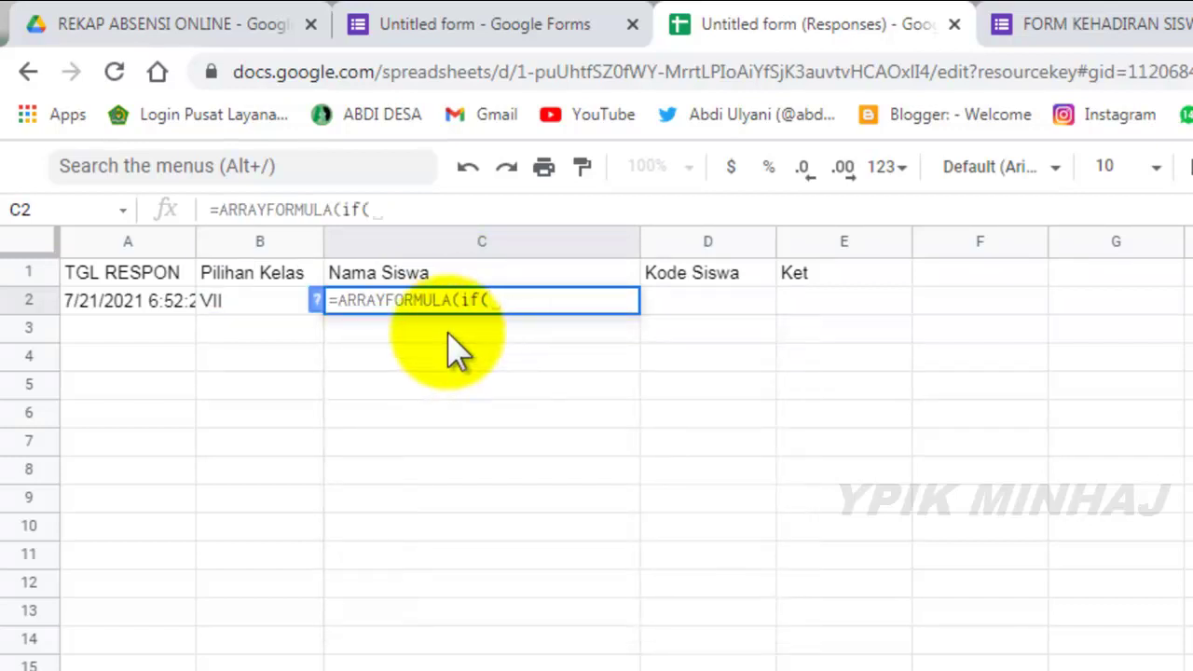
click(288, 305)
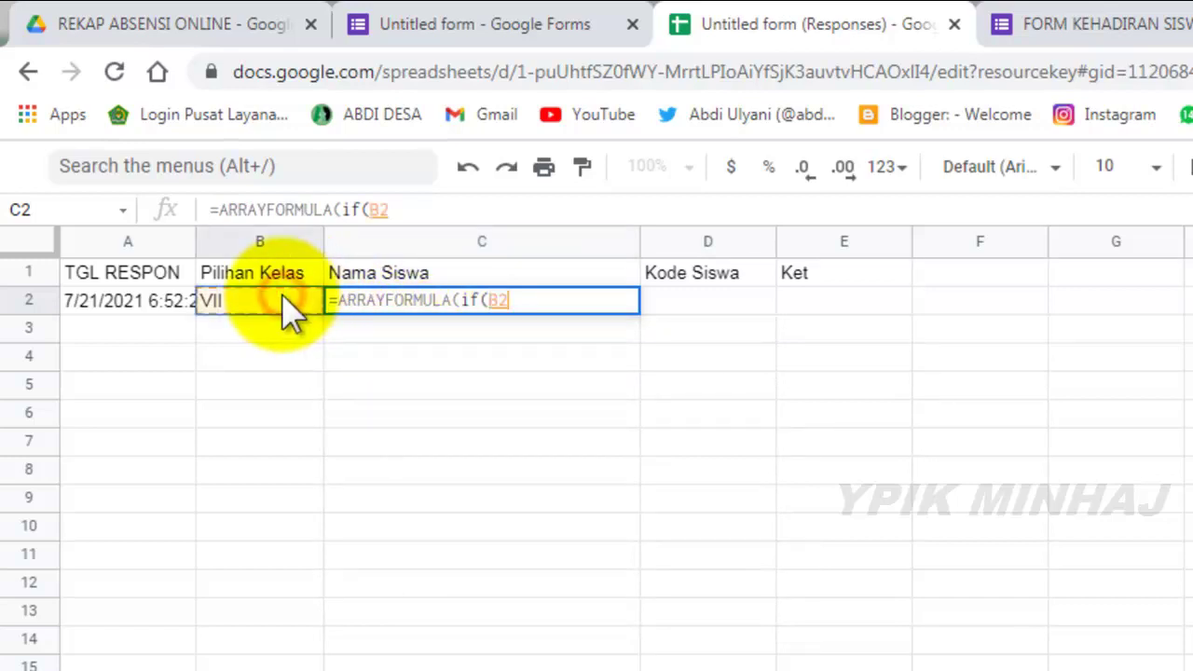
text(:b)
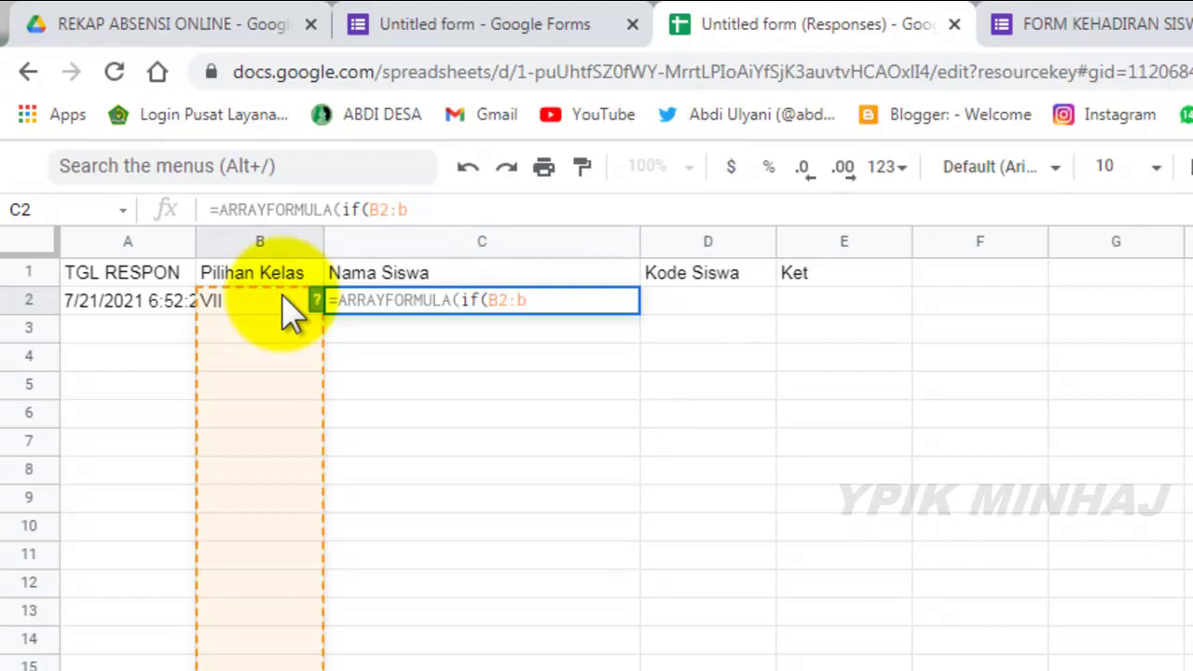
text(=)
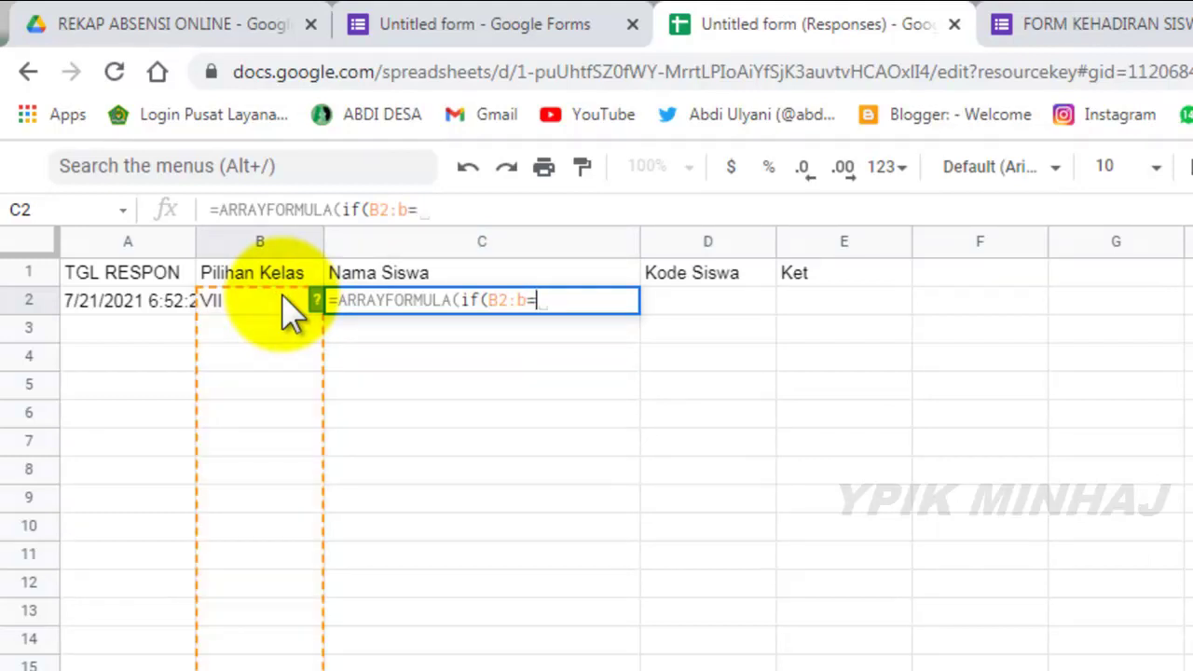
text("","",)
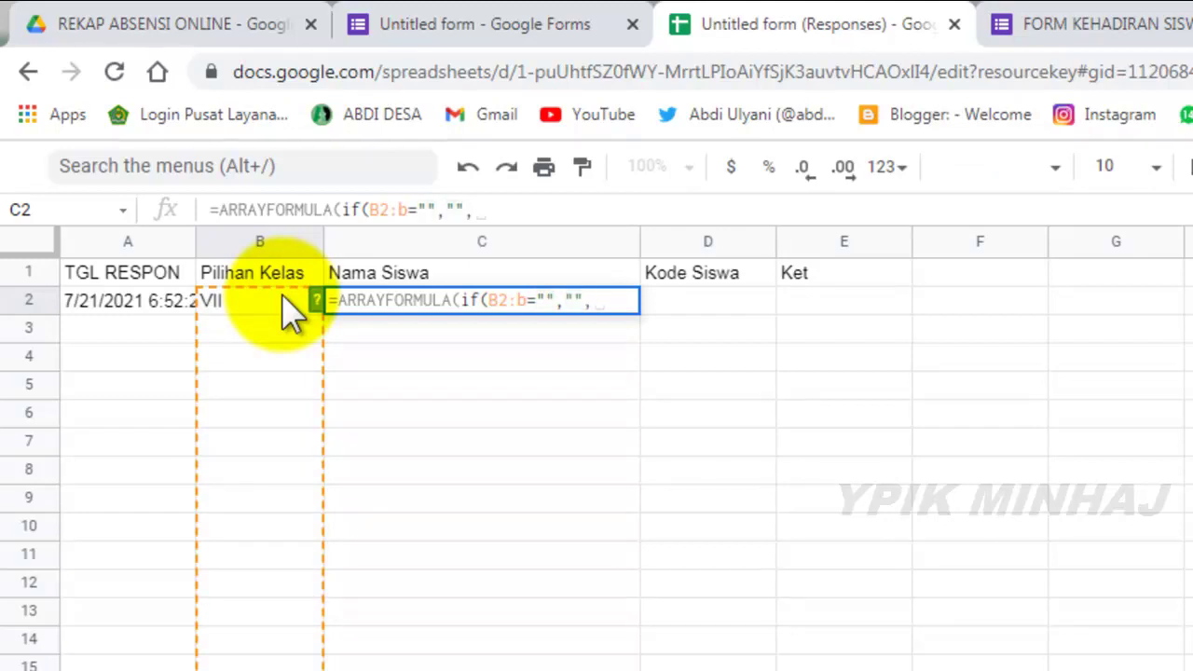
Add a nested IF to the C2 formula that tests whether B2:B equals "VII".
text(if()
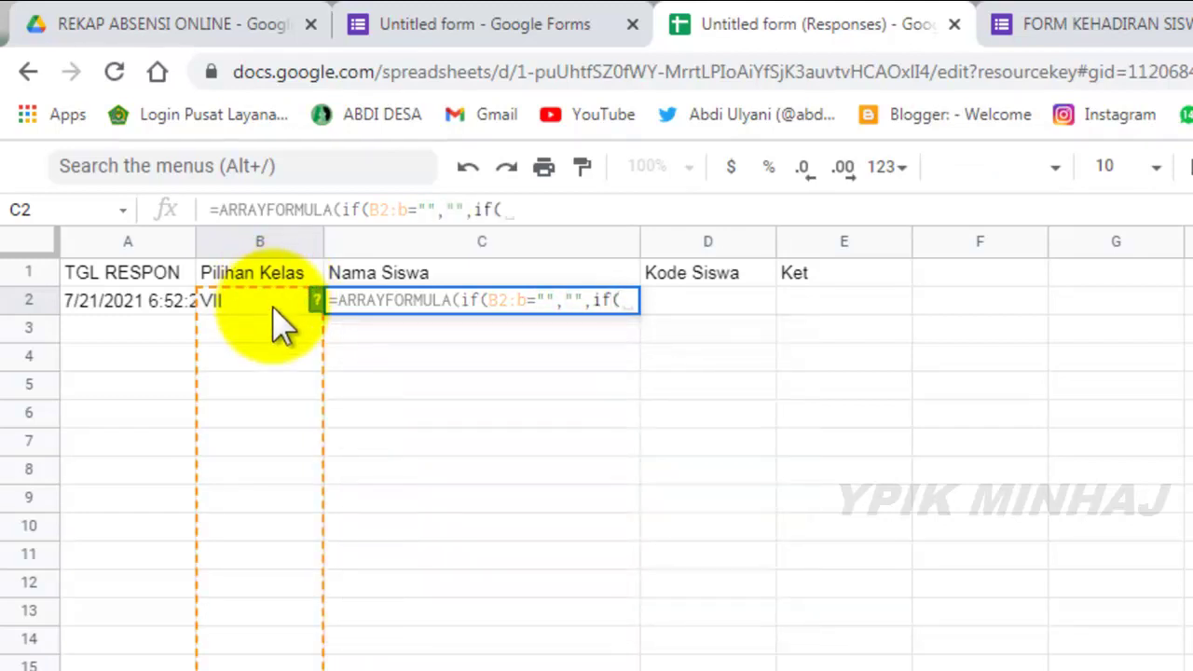
click(279, 302)
text(:B)
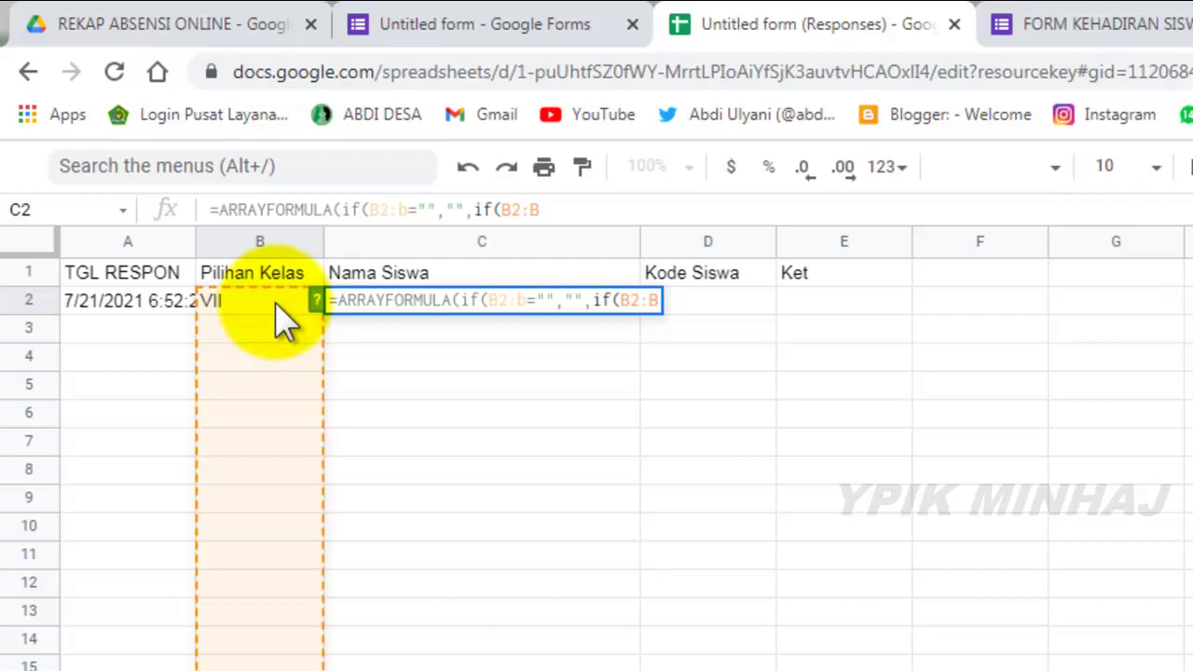
text(=)
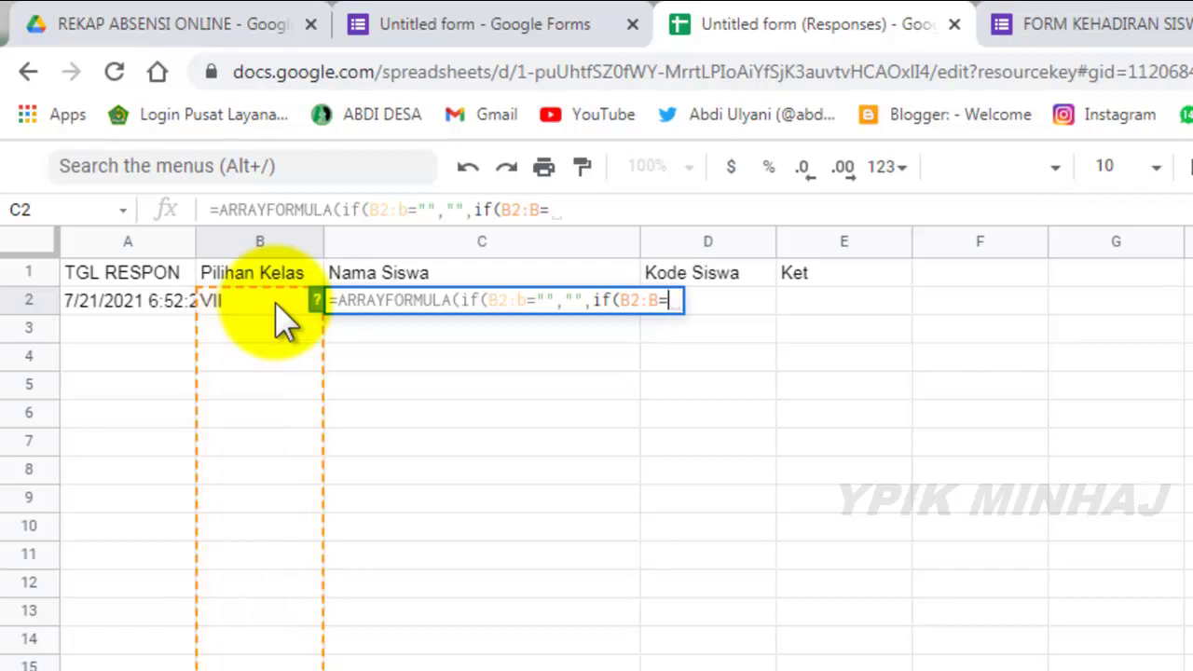
text("vii)
key(BackSpace)
key(BackSpace)
key(BackSpace)
text(VII)
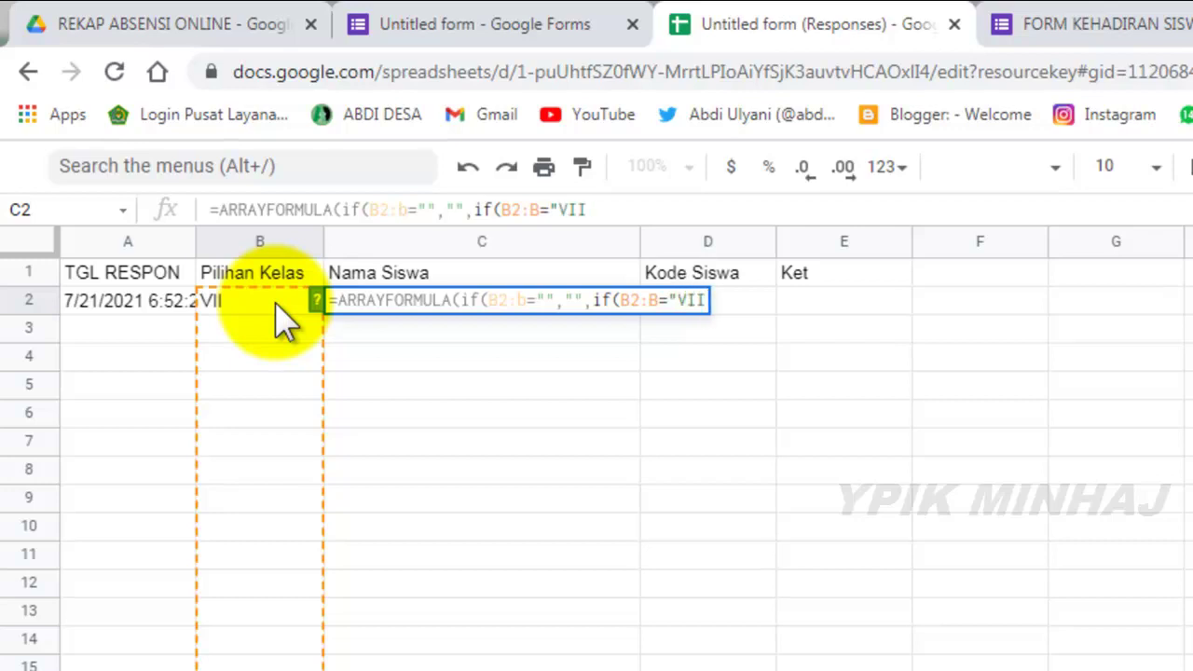
text(",)
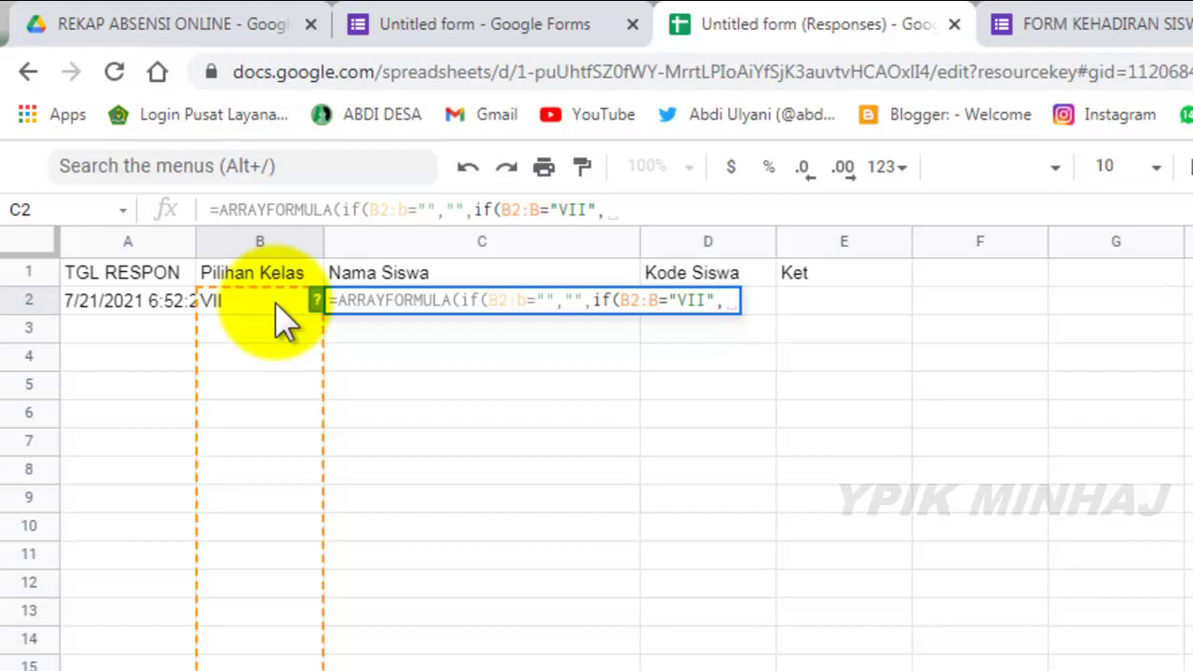
Set the class VII result in the C2 formula to the range 'Form Responses 1'!C2:C, followed by a comma.
click(168, 651)
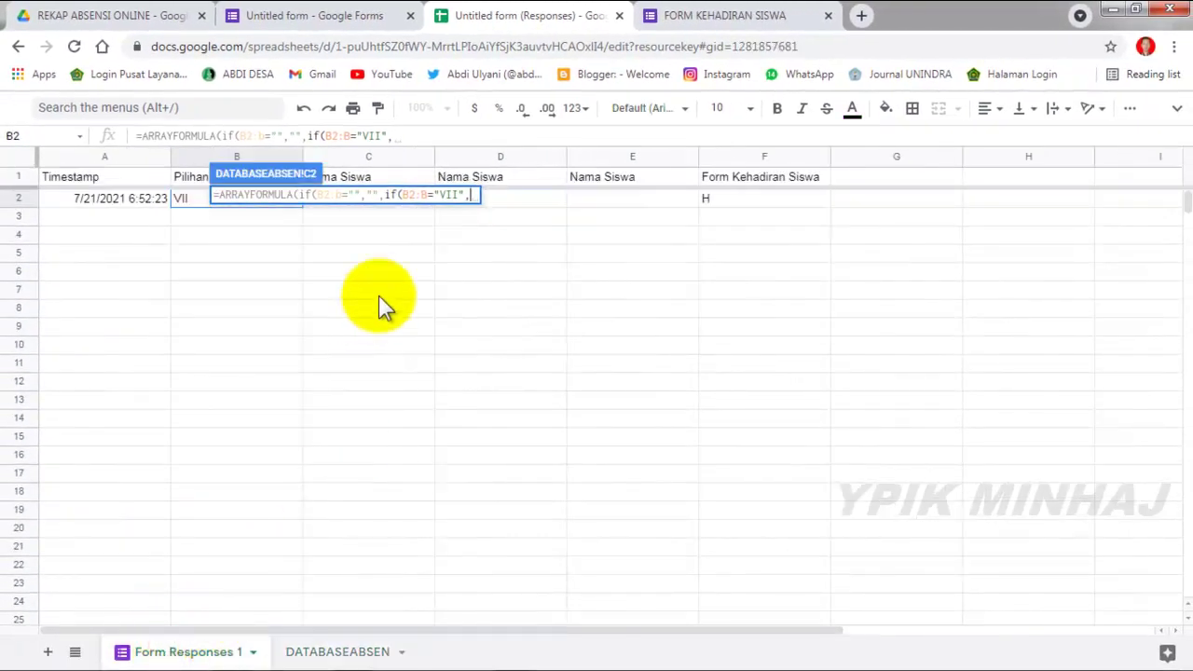
click(412, 203)
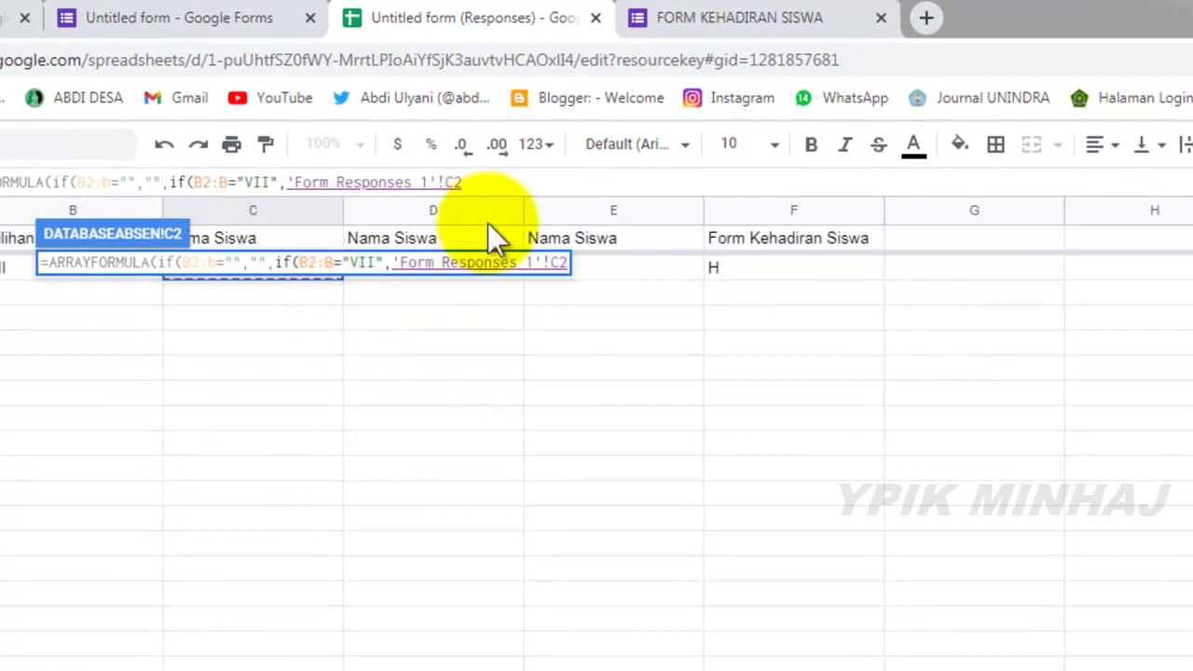
click(487, 183)
text(:)
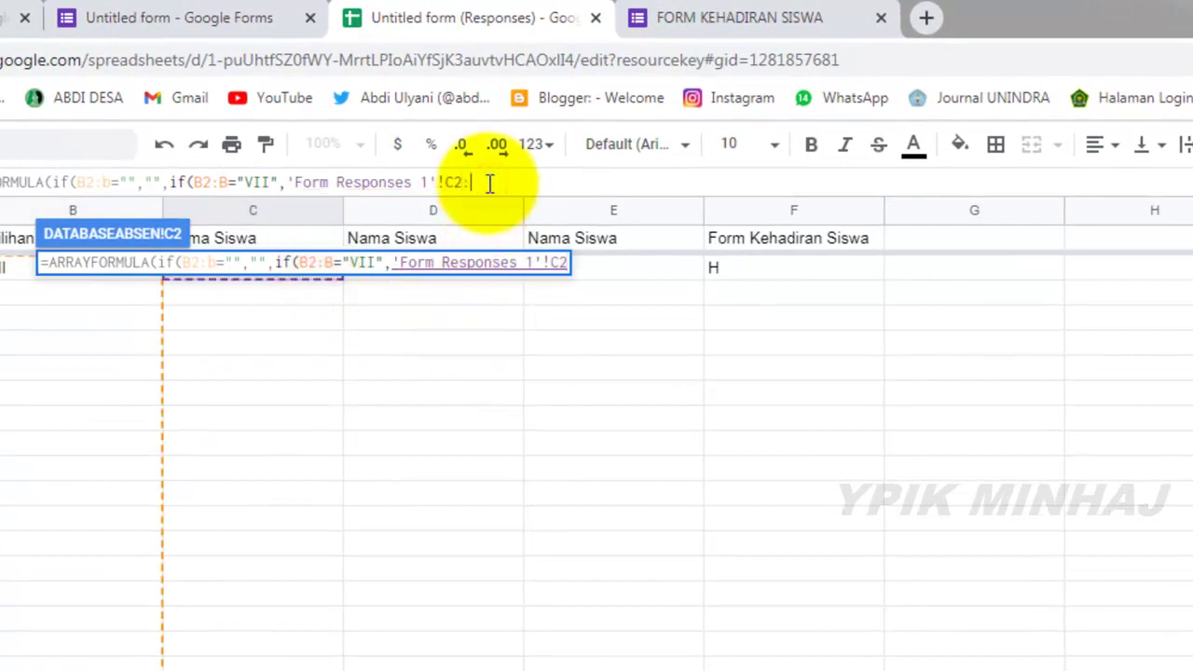
text(C,)
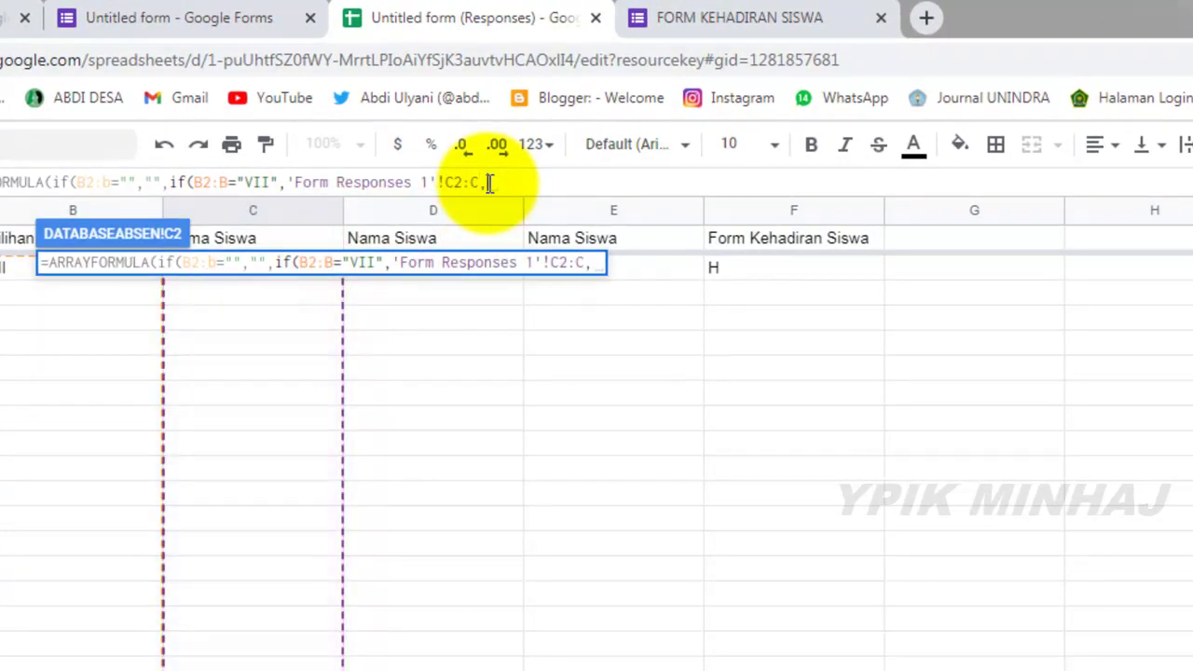
Add a nested IF to the C2 formula that returns 'Form Responses 1'!D2:D when B2:B equals "VIII".
text(IF()
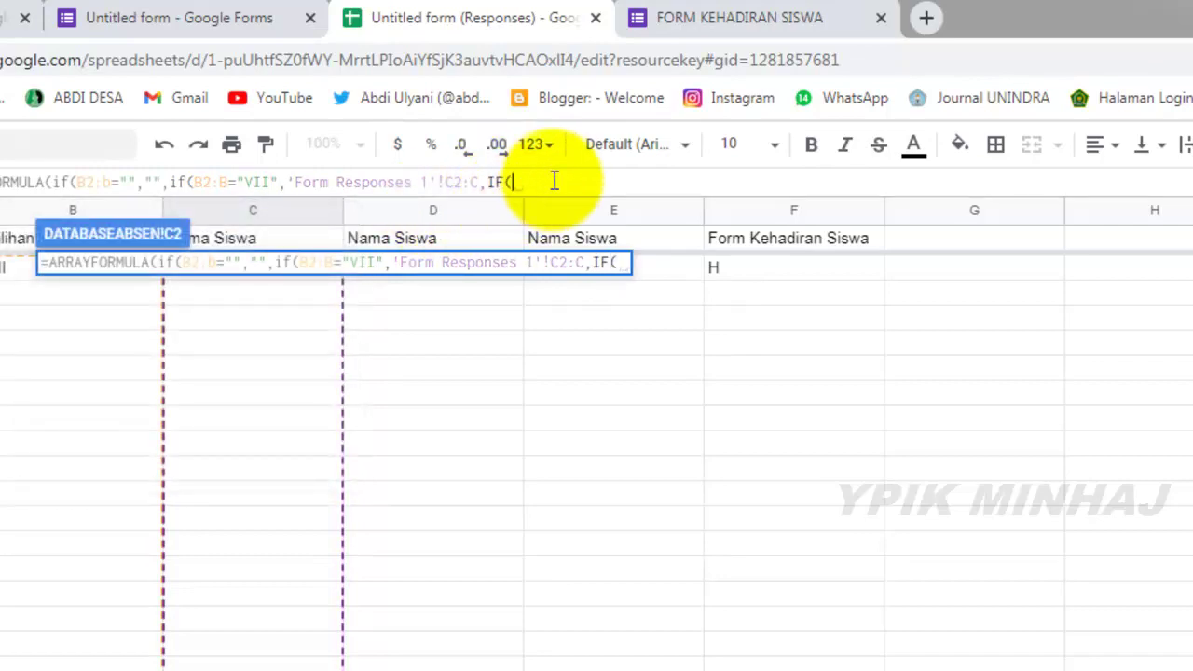
text(B2)
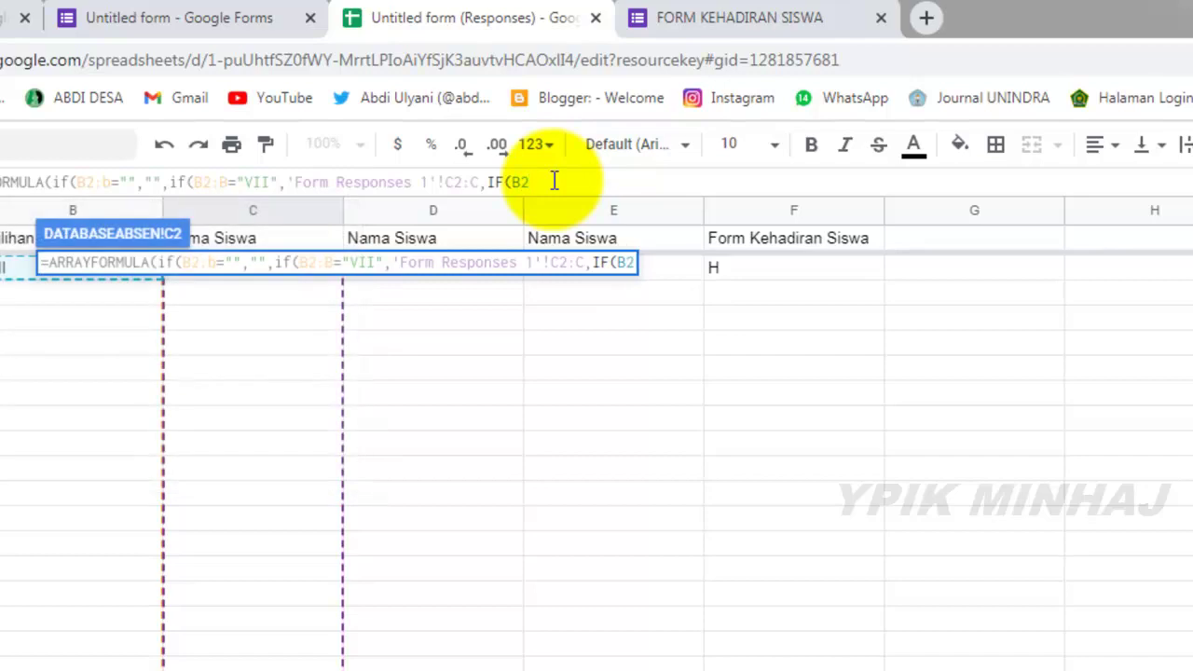
text(,)
key(BackSpace)
text(:B)
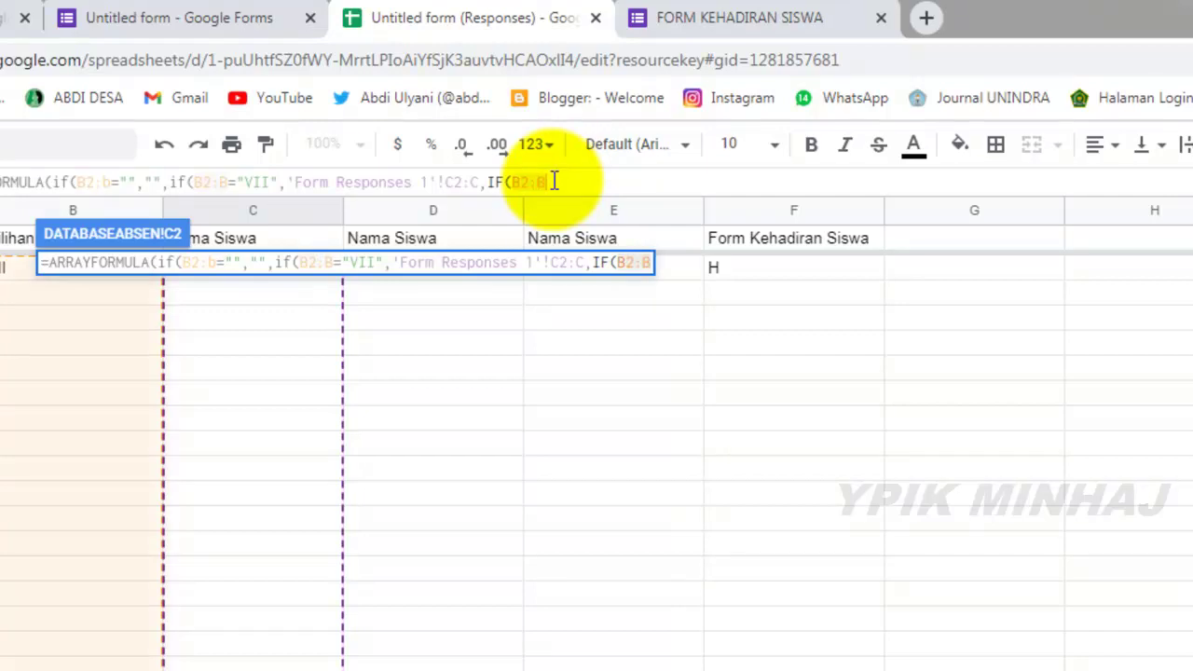
text(=)
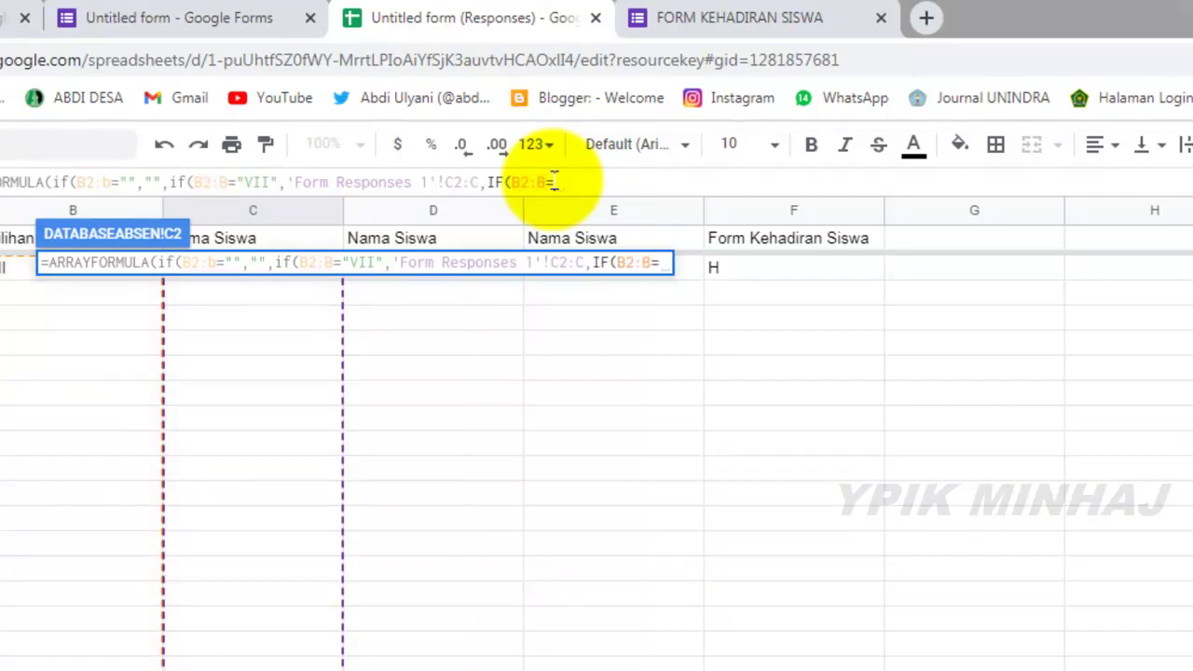
text("VIII")
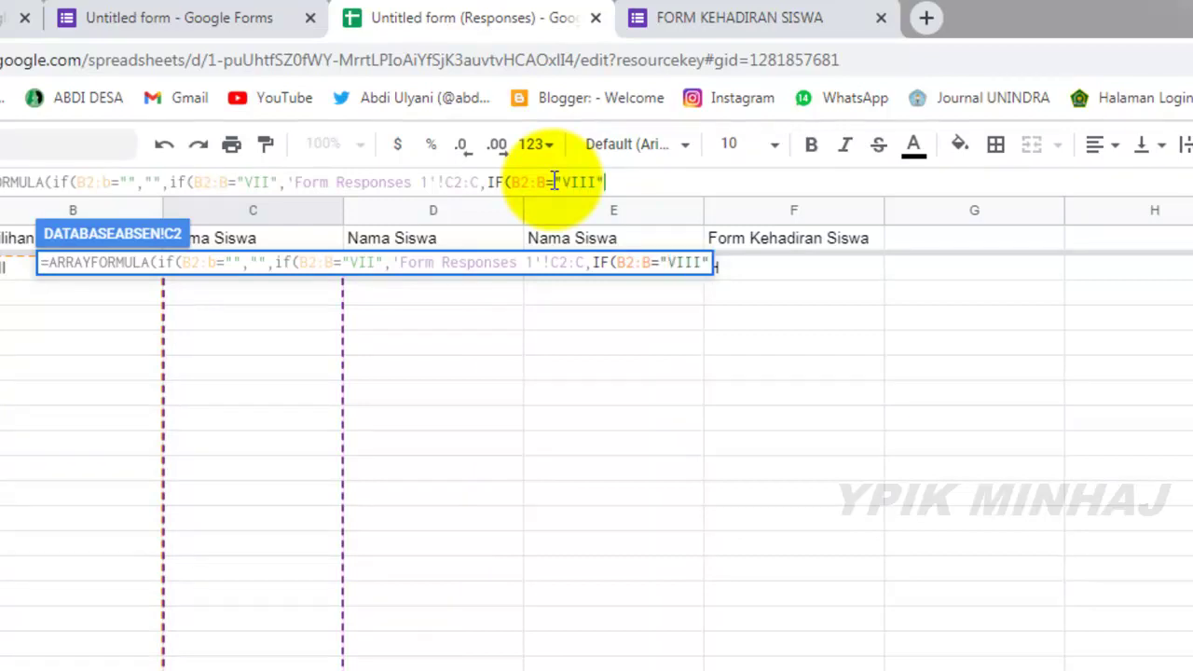
text(,)
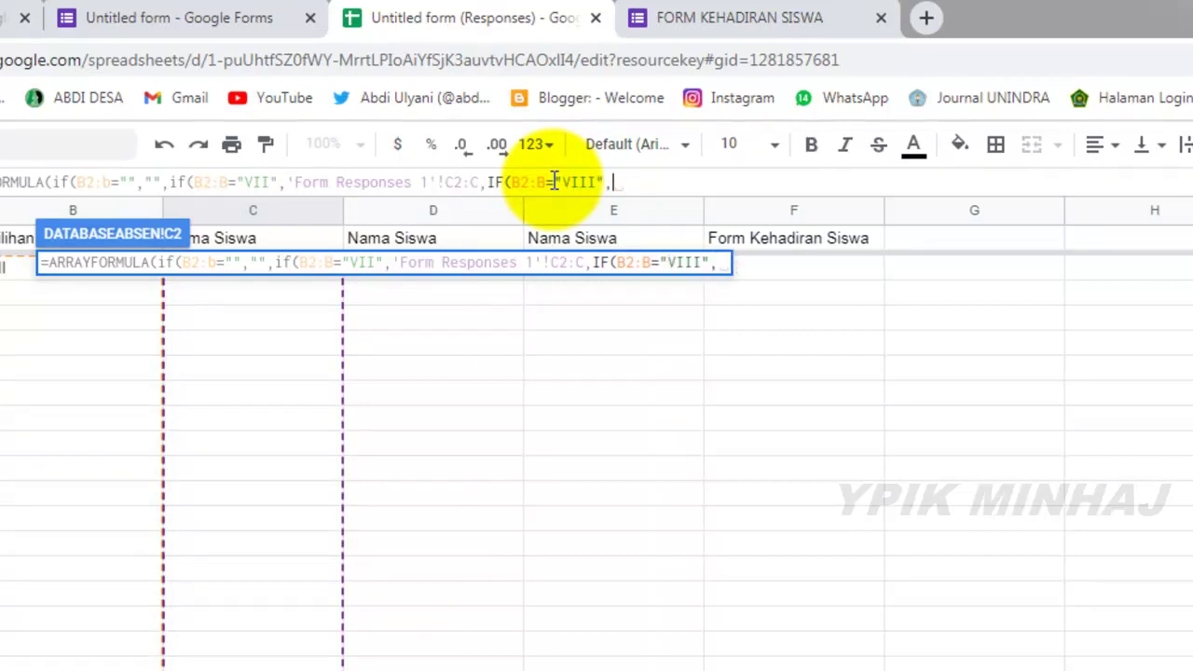
click(470, 277)
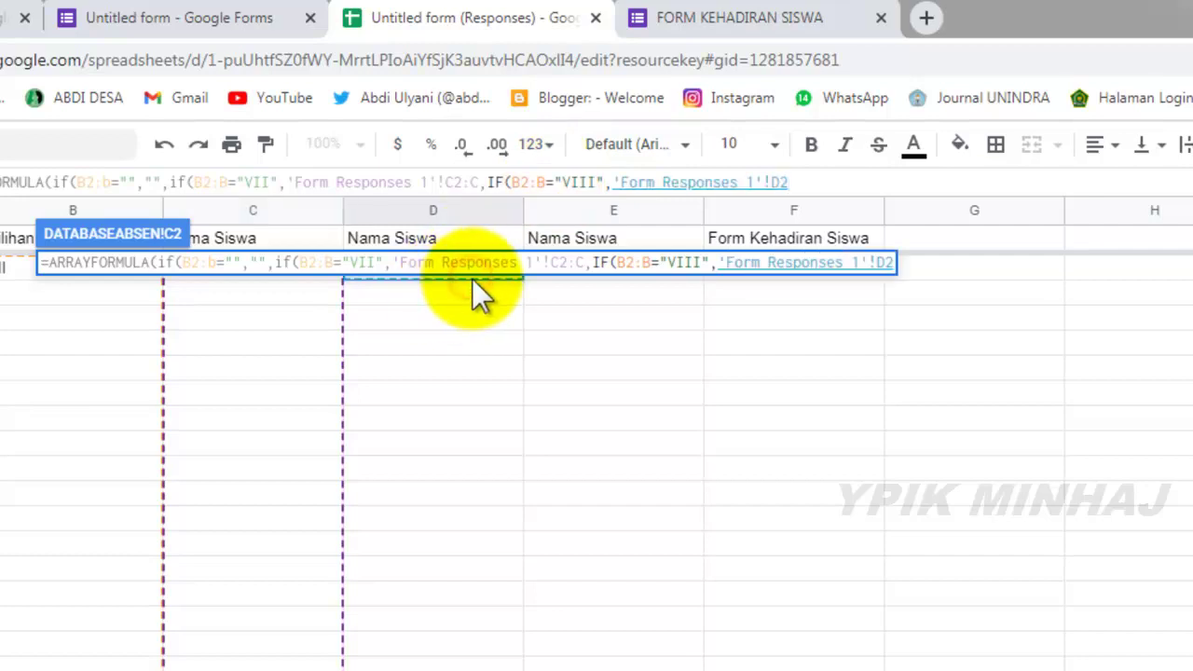
text(:D)
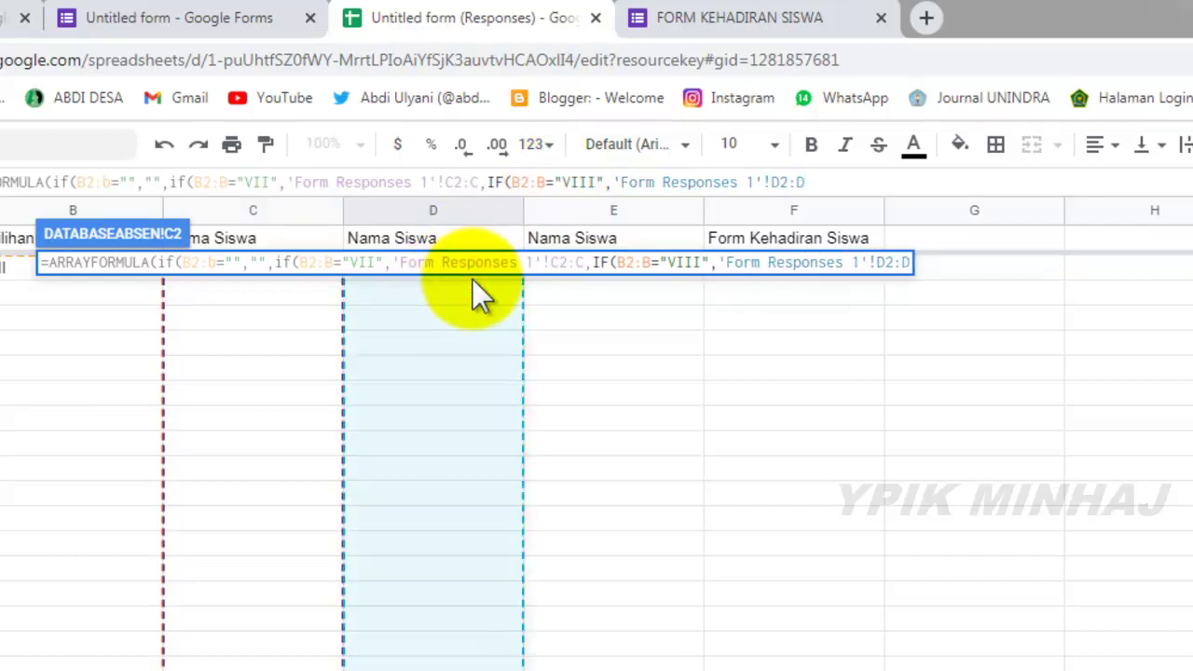
Add a last nested IF that returns 'Form Responses 1'!E2:E when B2:B equals "IX", and commit the C2 formula.
text(,IF()
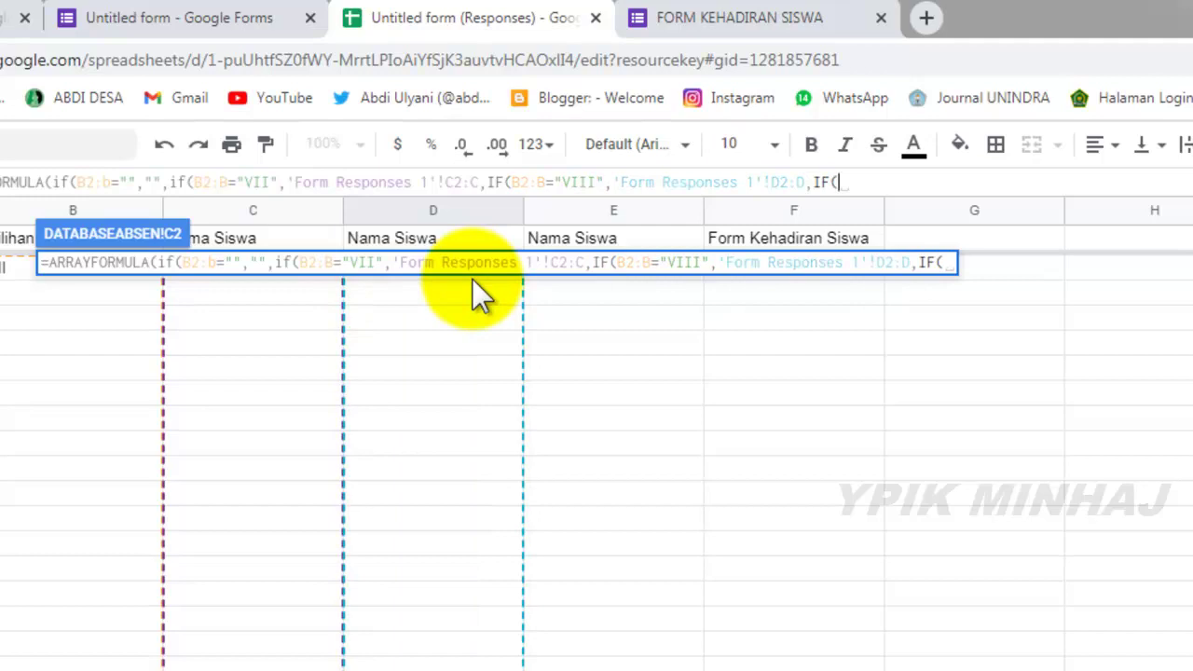
text(B2:)
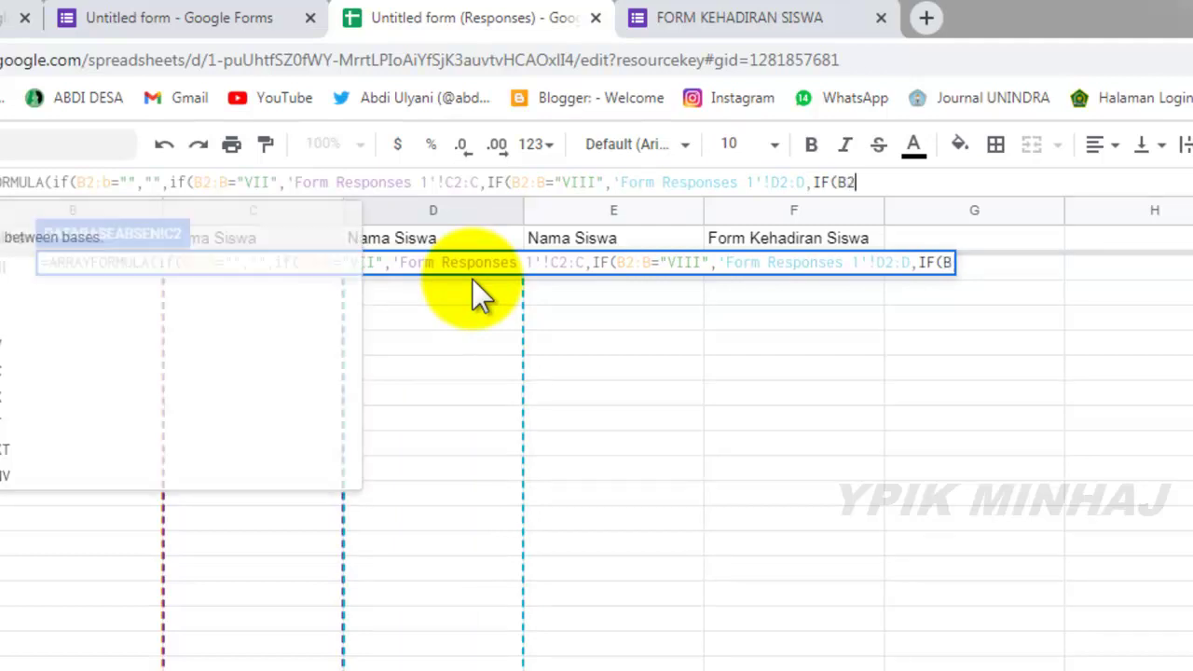
text(B)
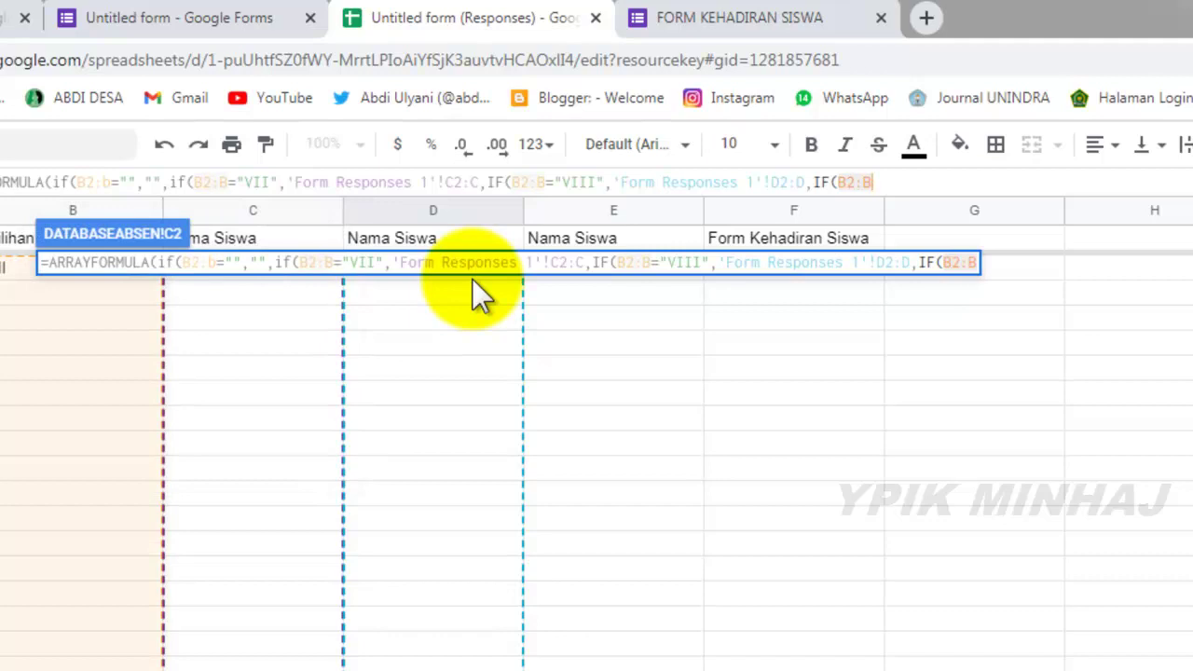
text(=)
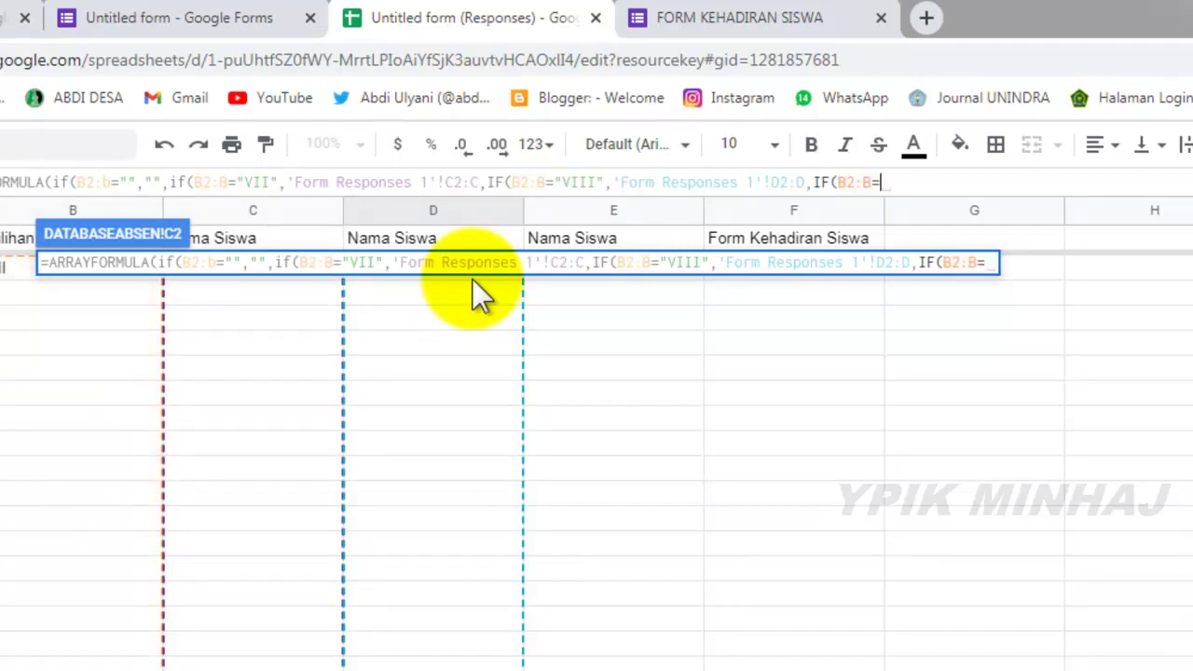
text(")
text(IX:)
text(")
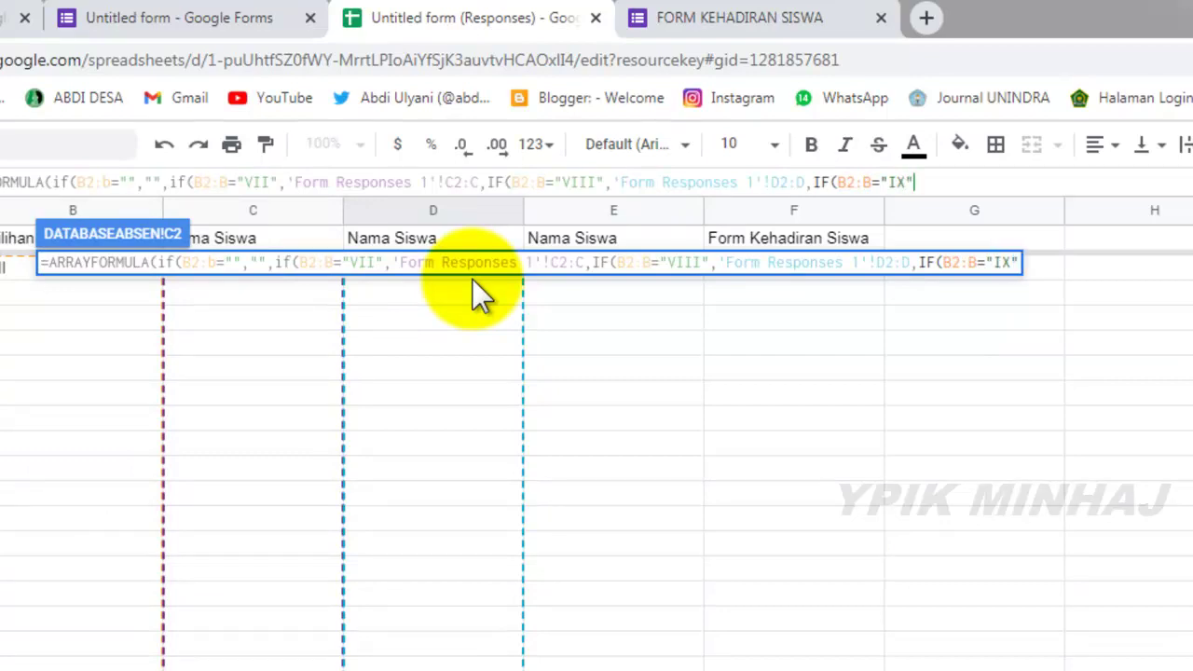
text(,)
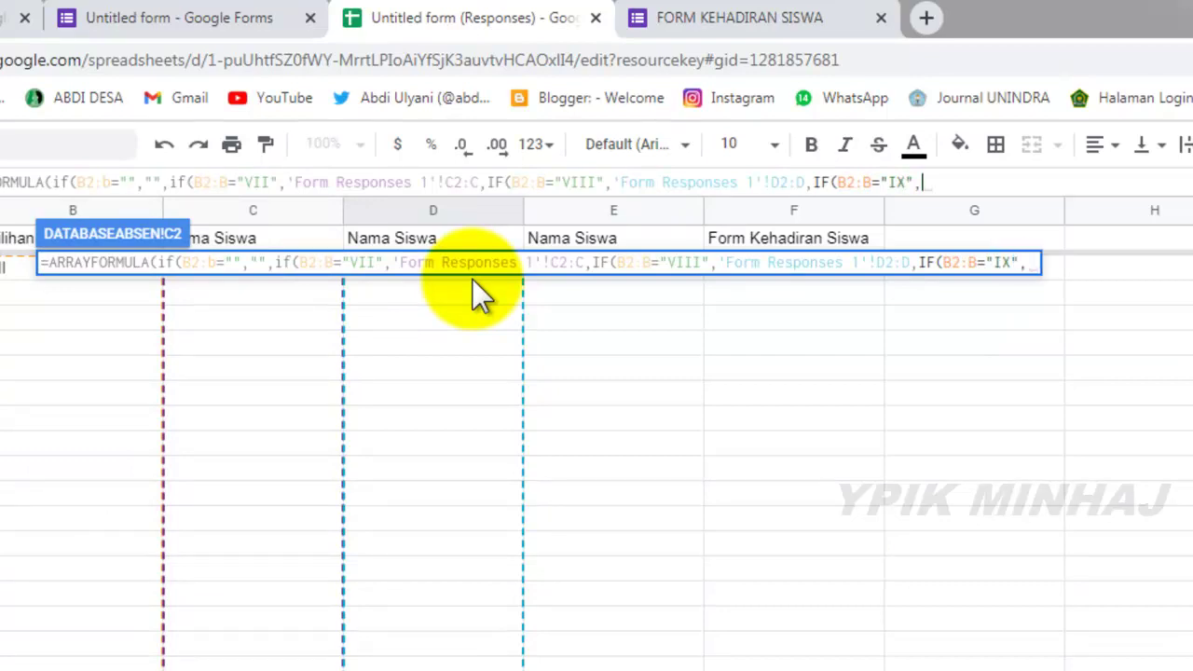
click(597, 282)
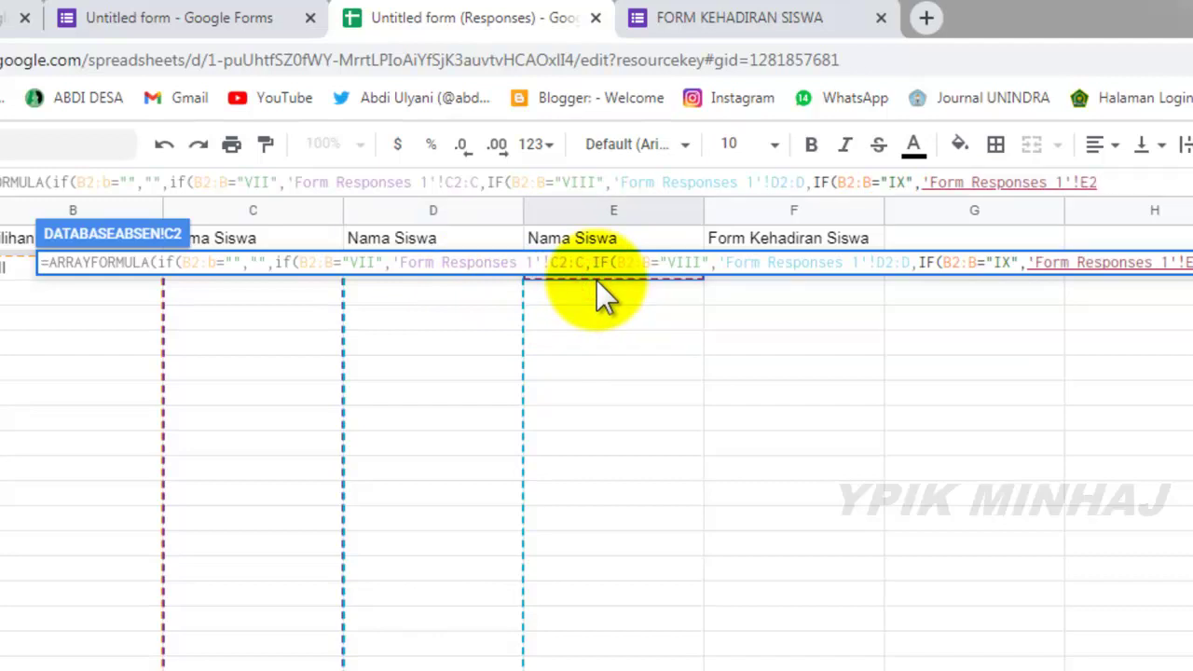
text(:E)
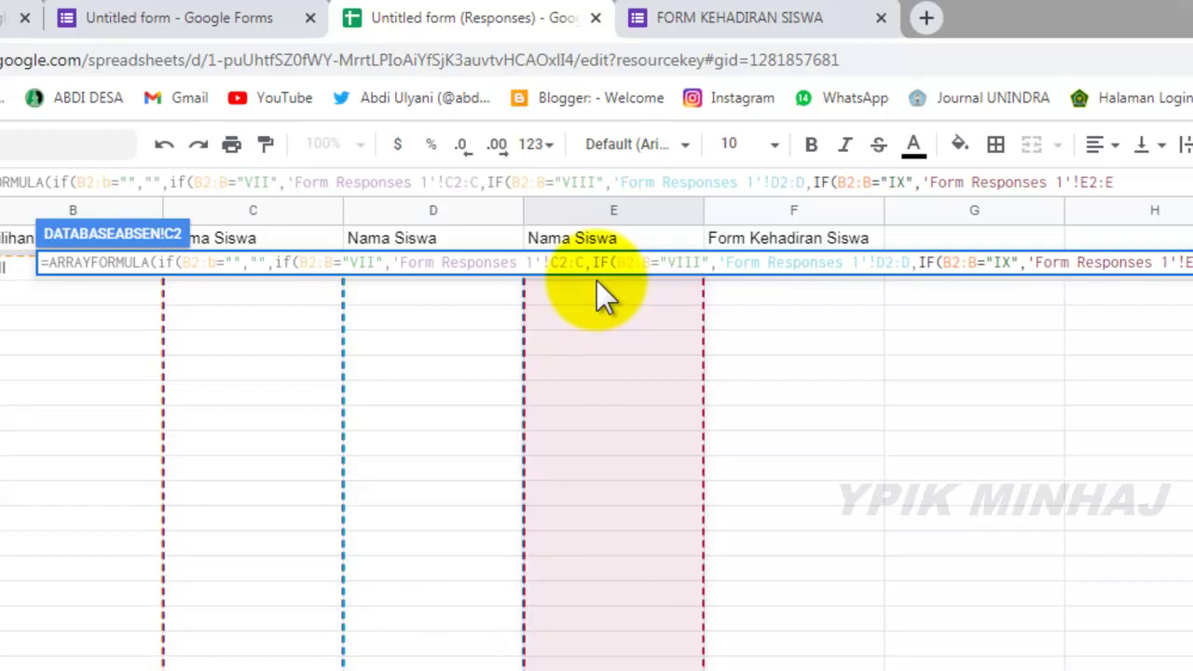
key(Return)
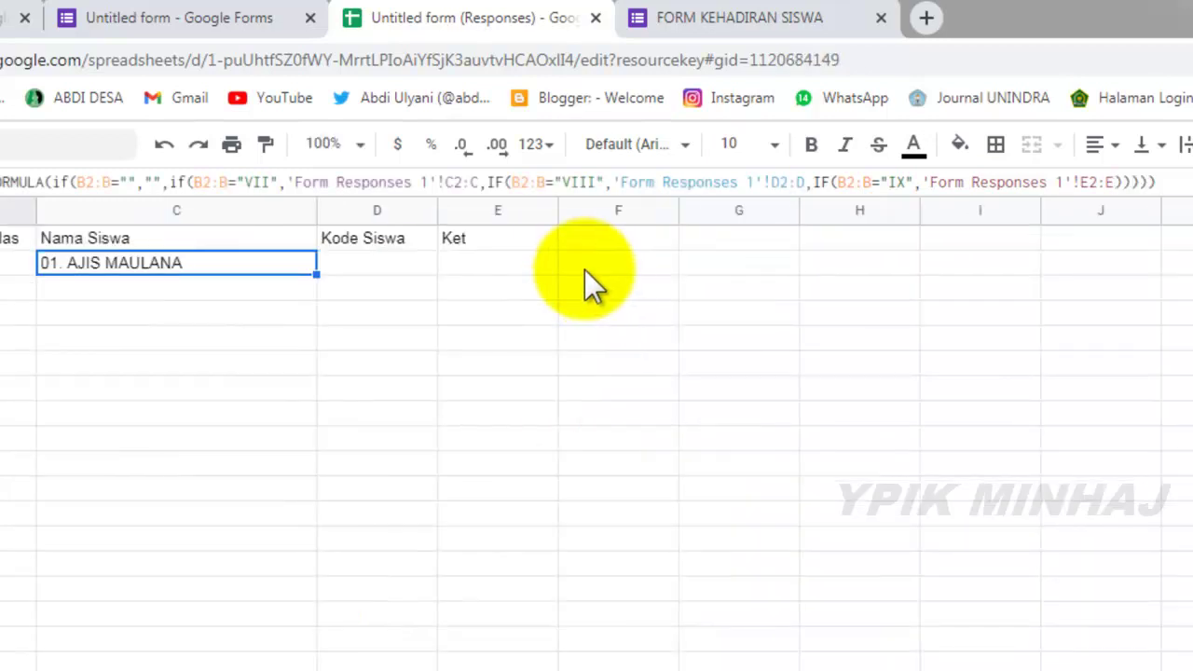
click(195, 284)
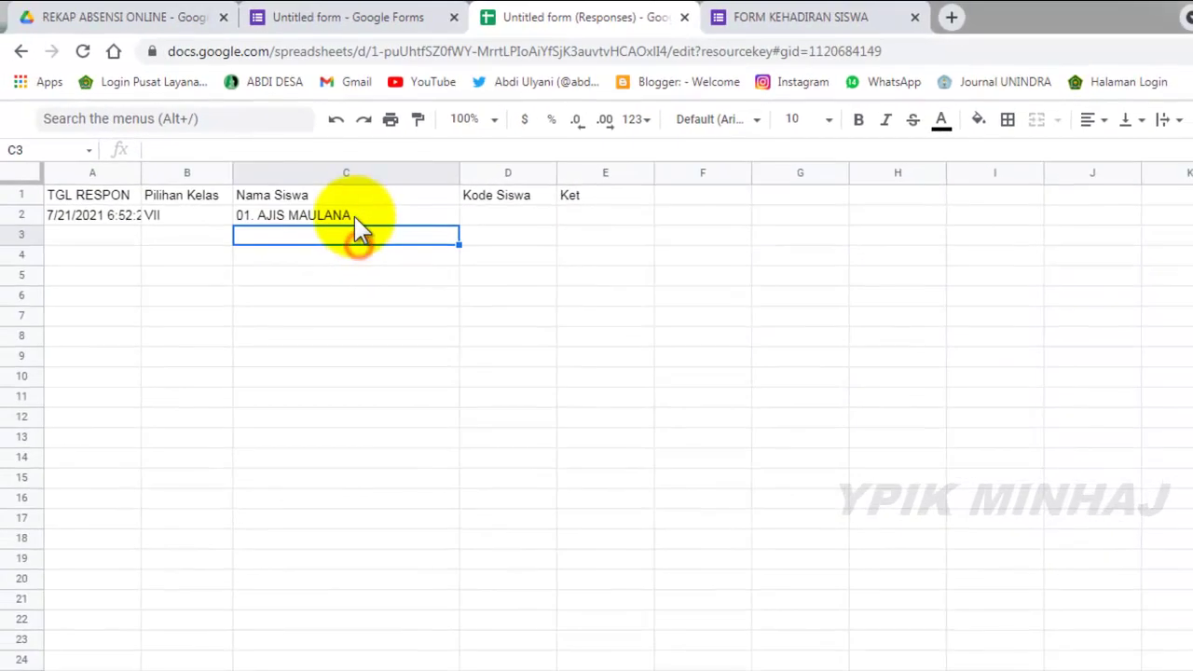
click(355, 218)
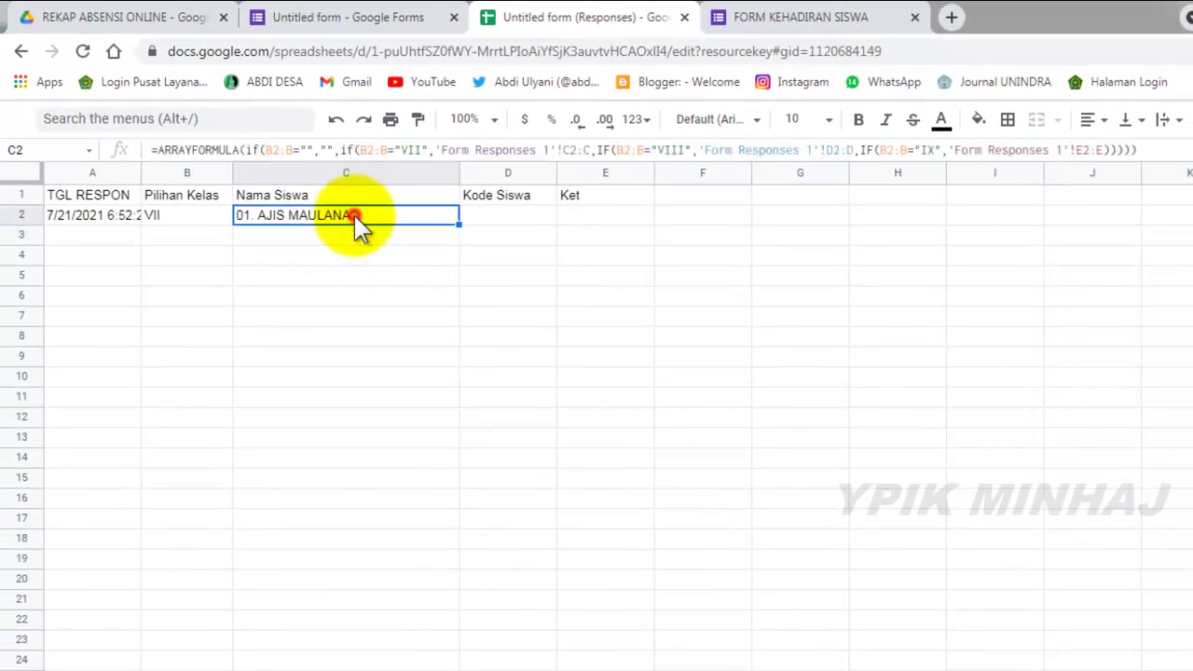
Begin an ARRAYFORMULA in D2 with an IF that returns blank when the name column is empty: =ARRAYFORMULA(IF(C2:C="","",.
click(506, 217)
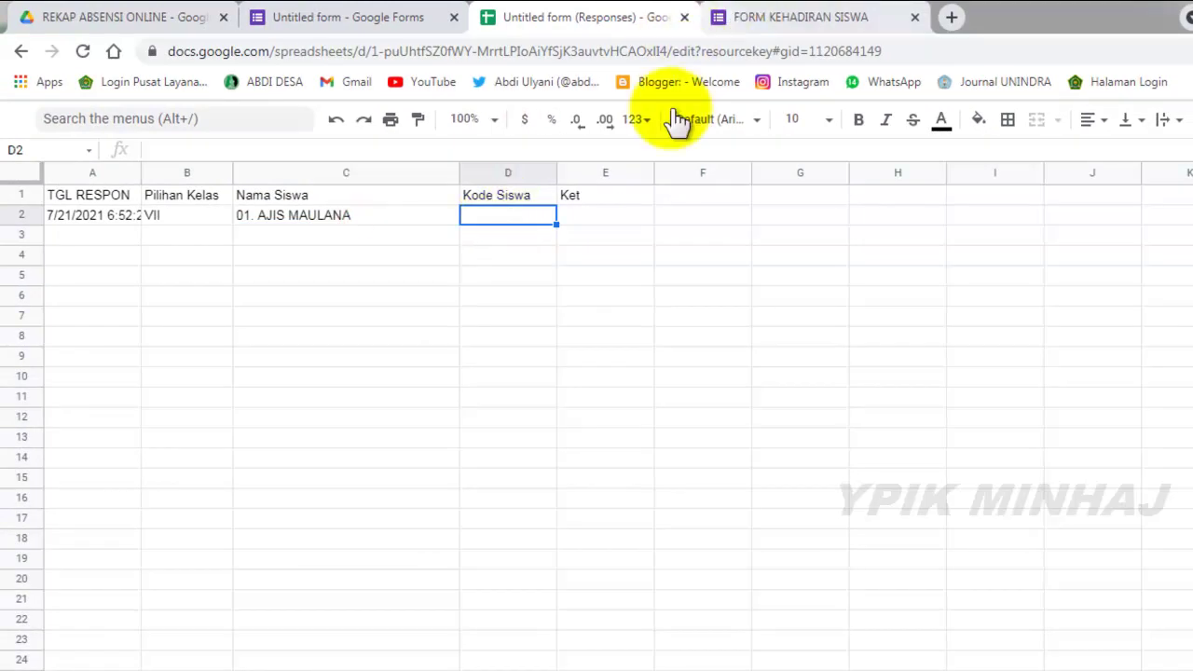
click(520, 277)
click(513, 218)
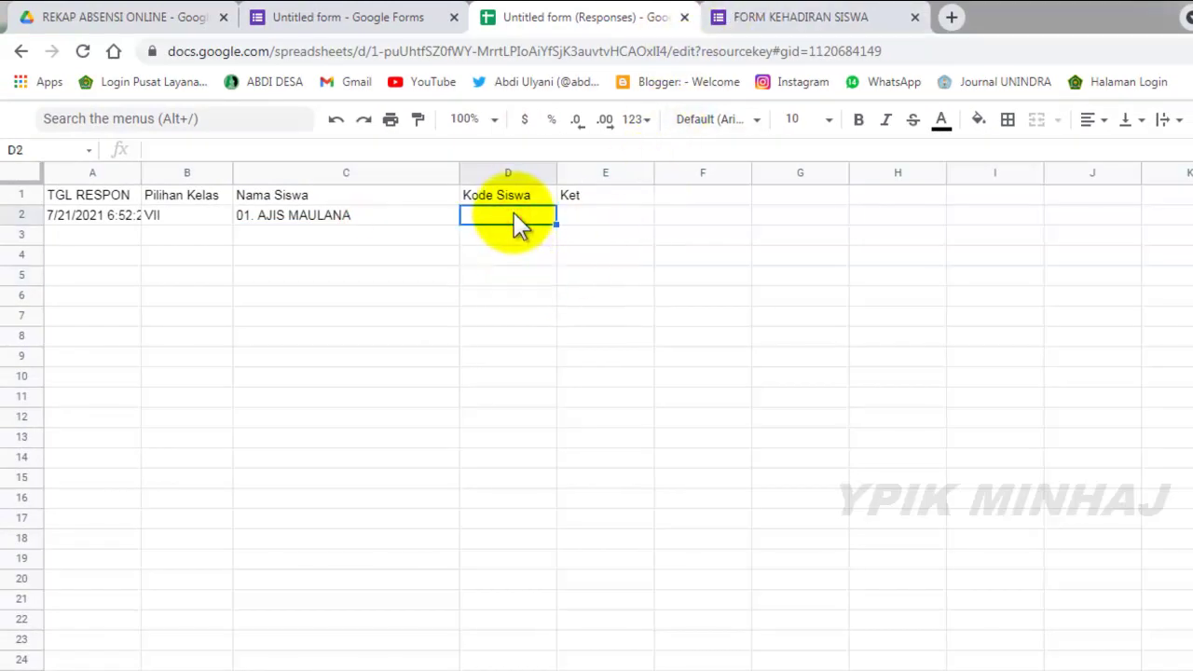
text(=ARR)
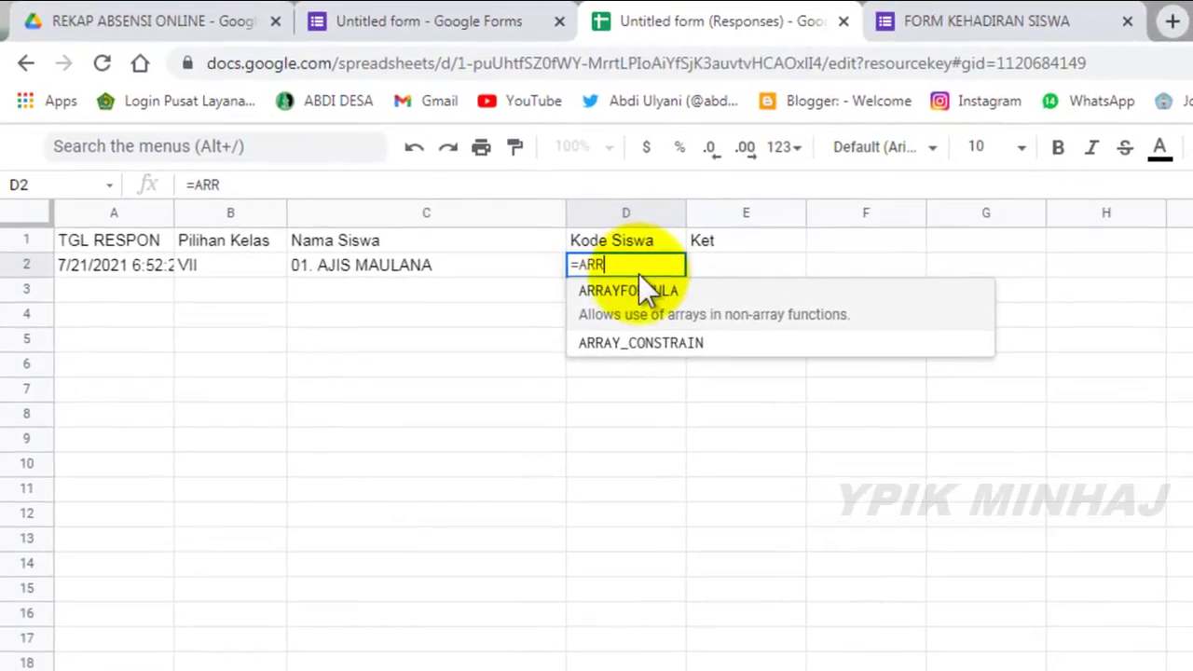
click(645, 290)
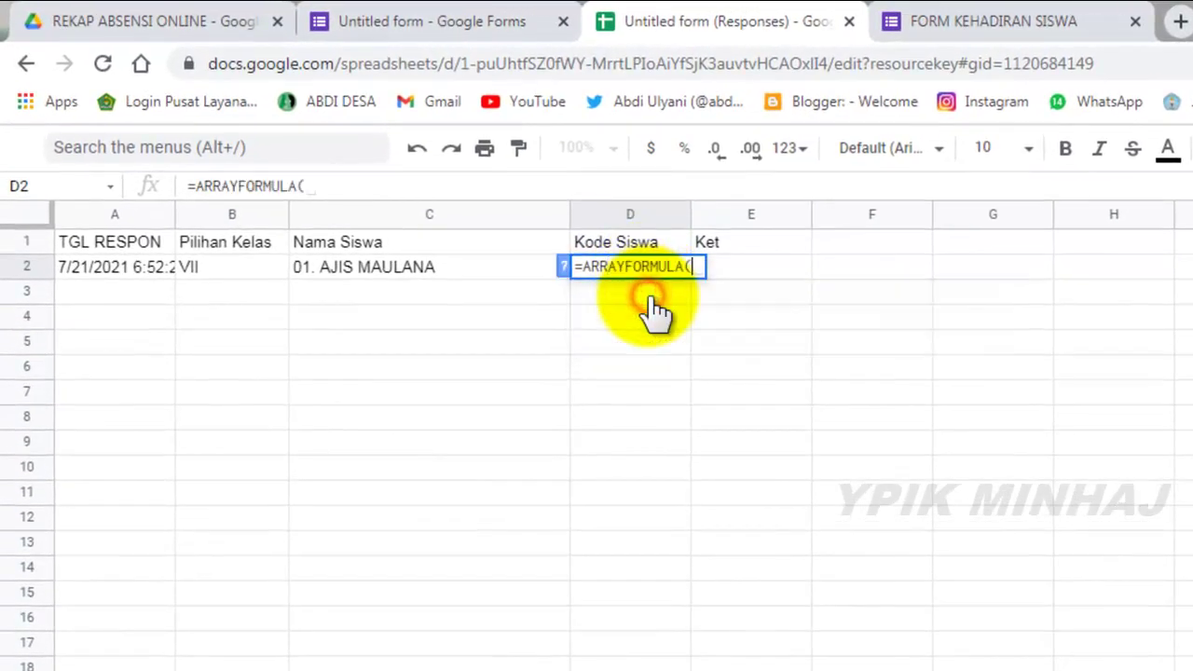
text(IF)
click(655, 300)
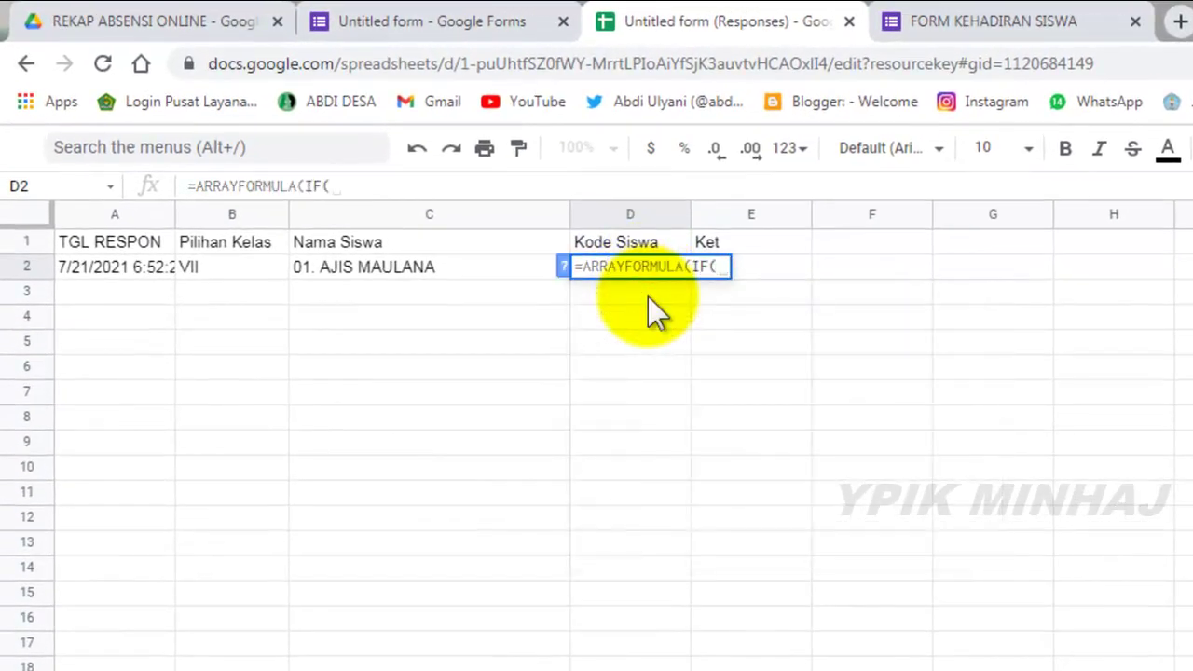
click(485, 267)
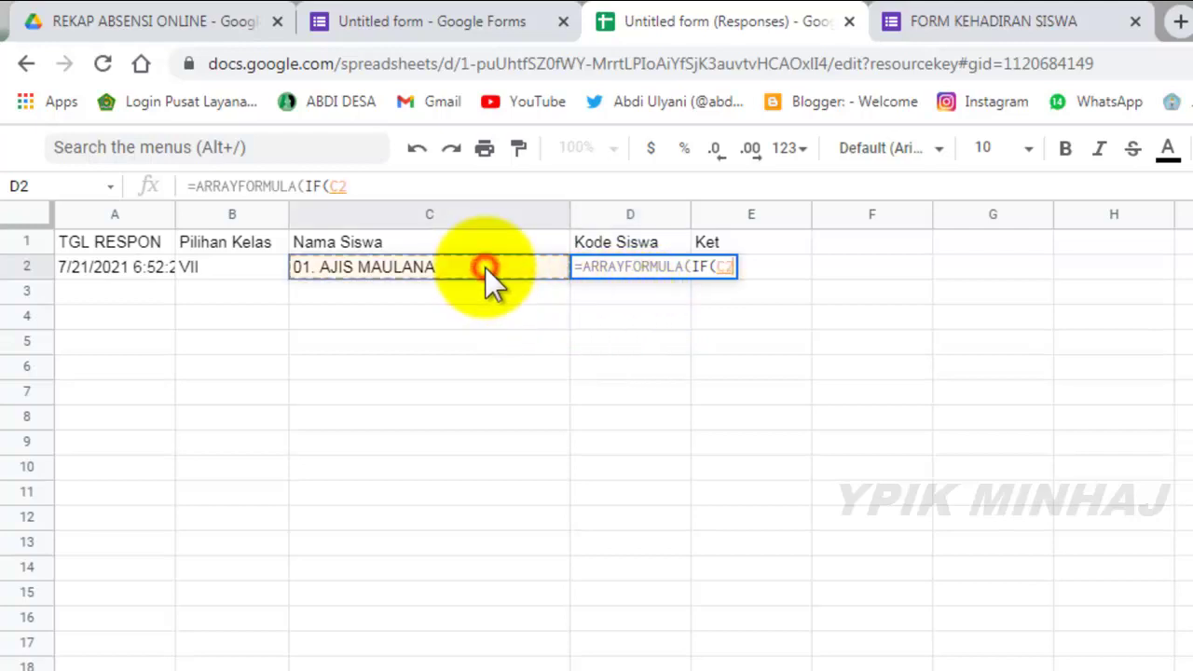
text(:C)
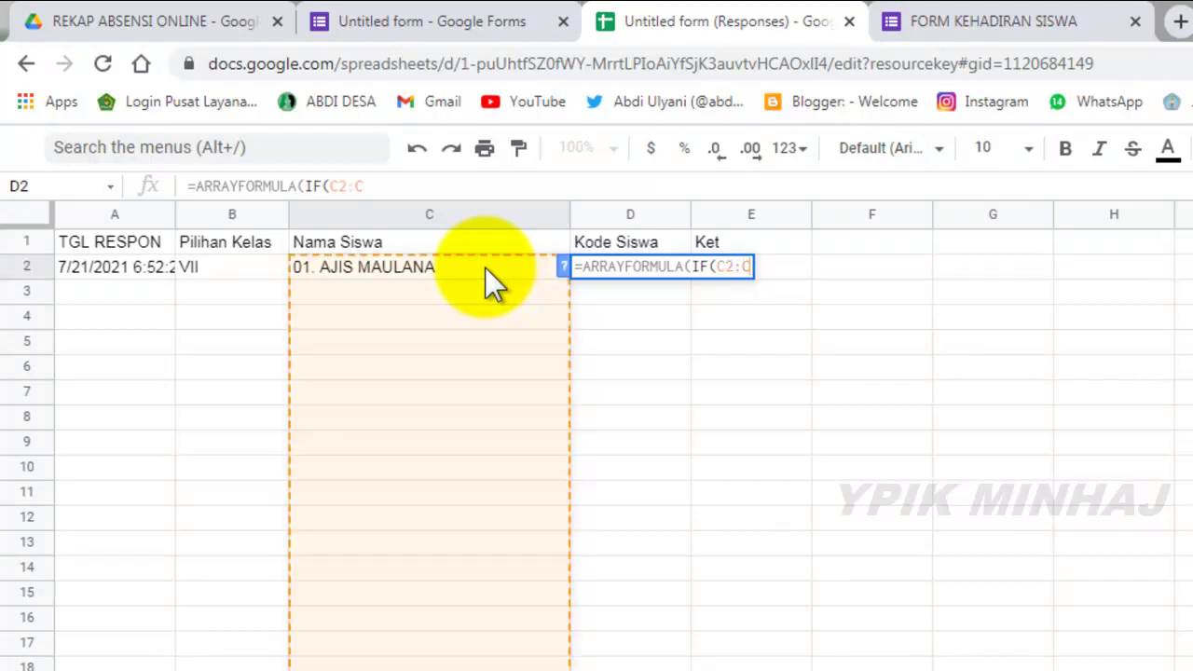
text(="","",)
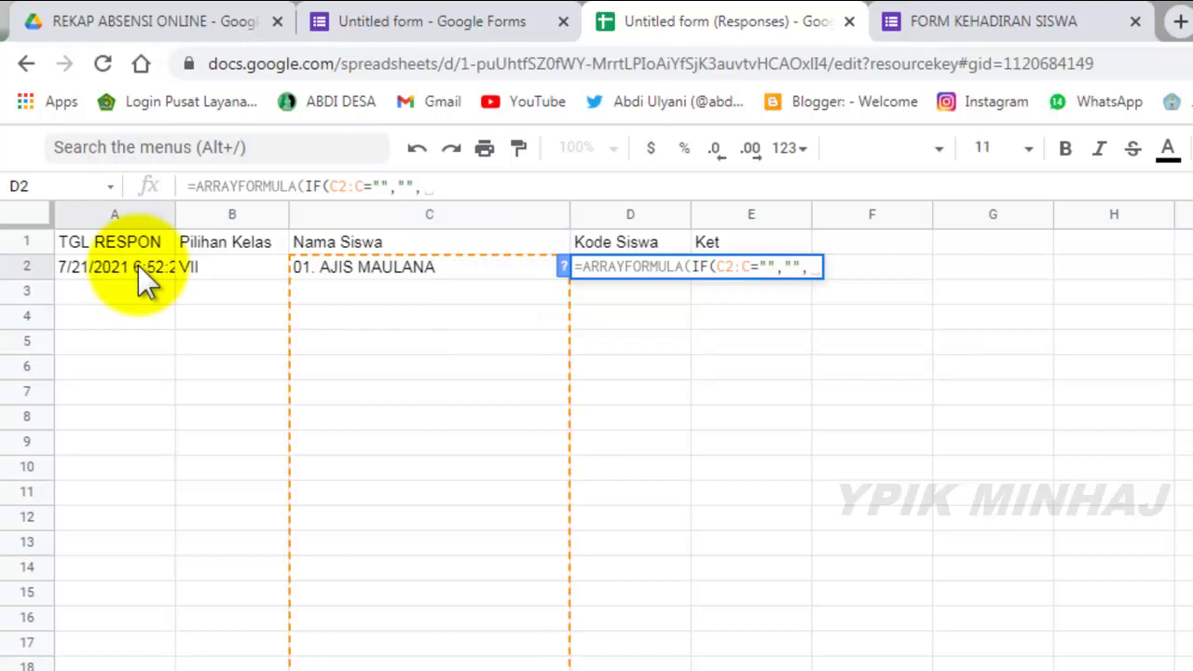
Add TEXT(A2:A,"DDMMYY") to the D2 formula to convert the response dates into a code.
text(TEXT)
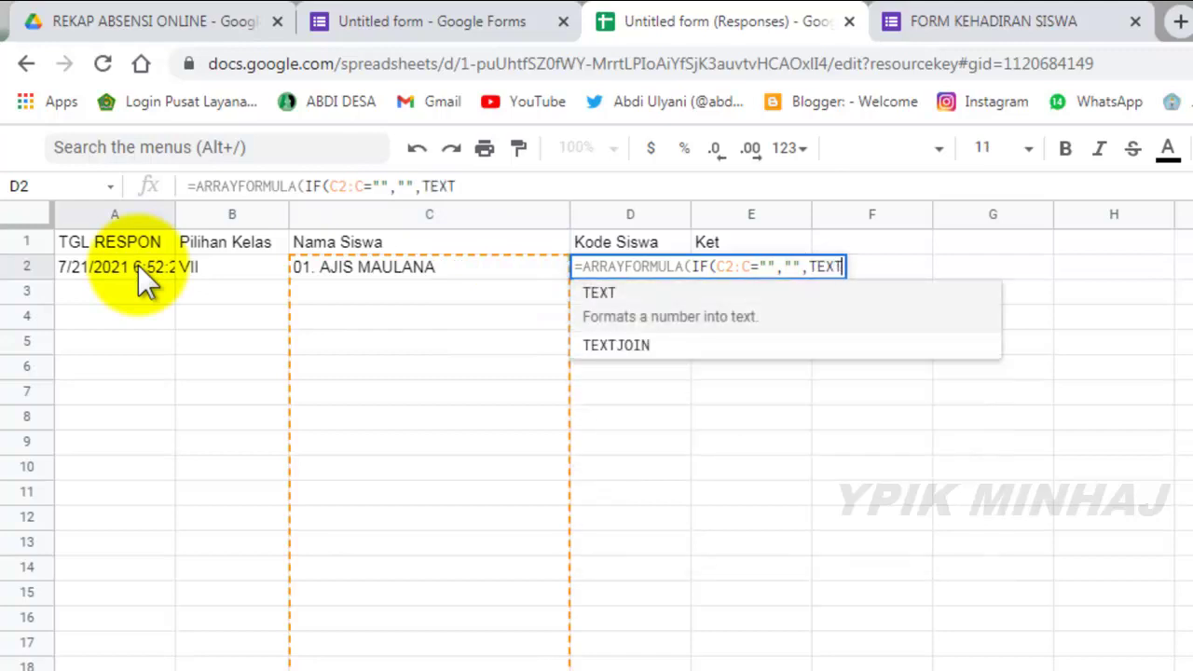
text(()
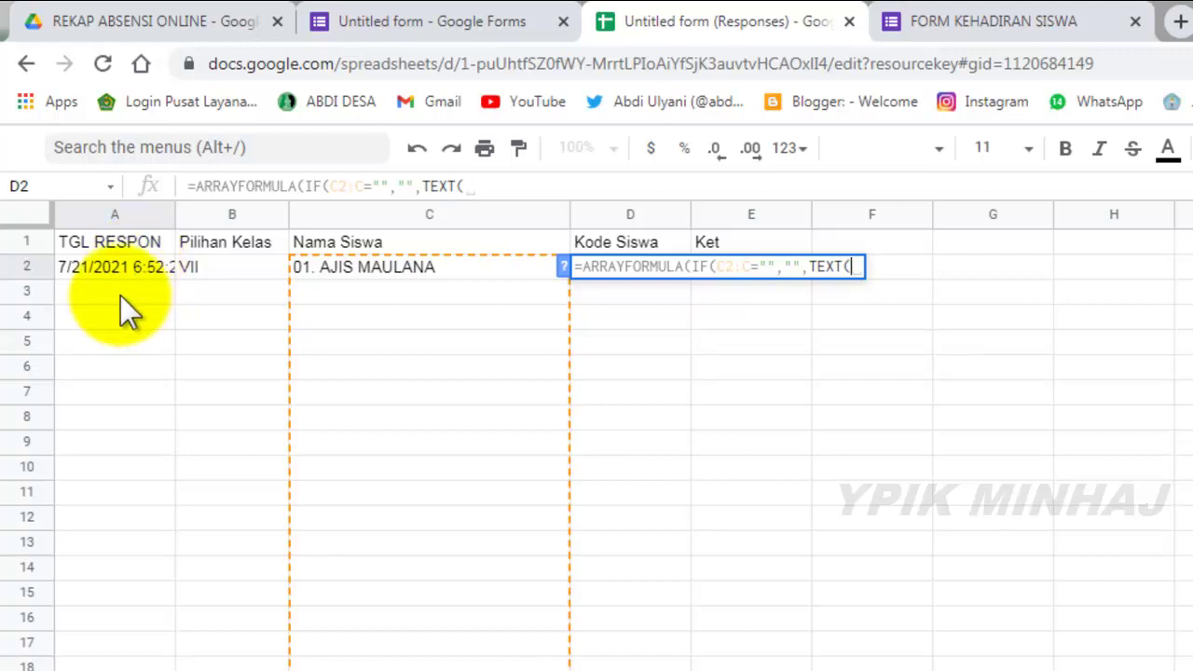
click(120, 268)
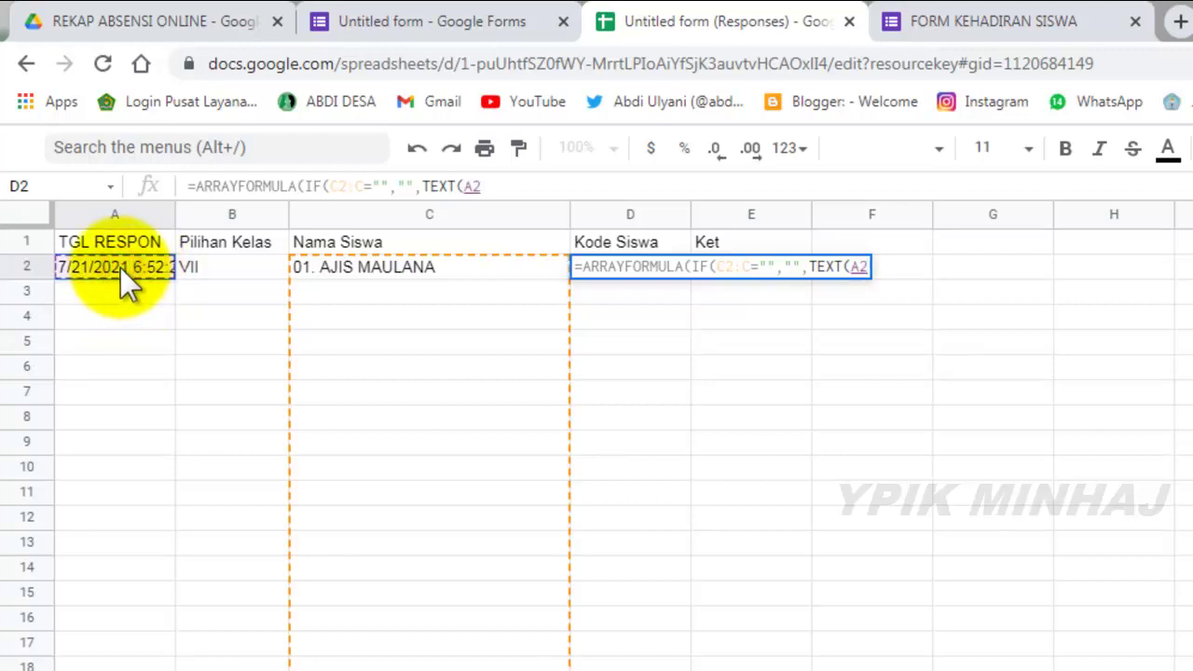
text(:)
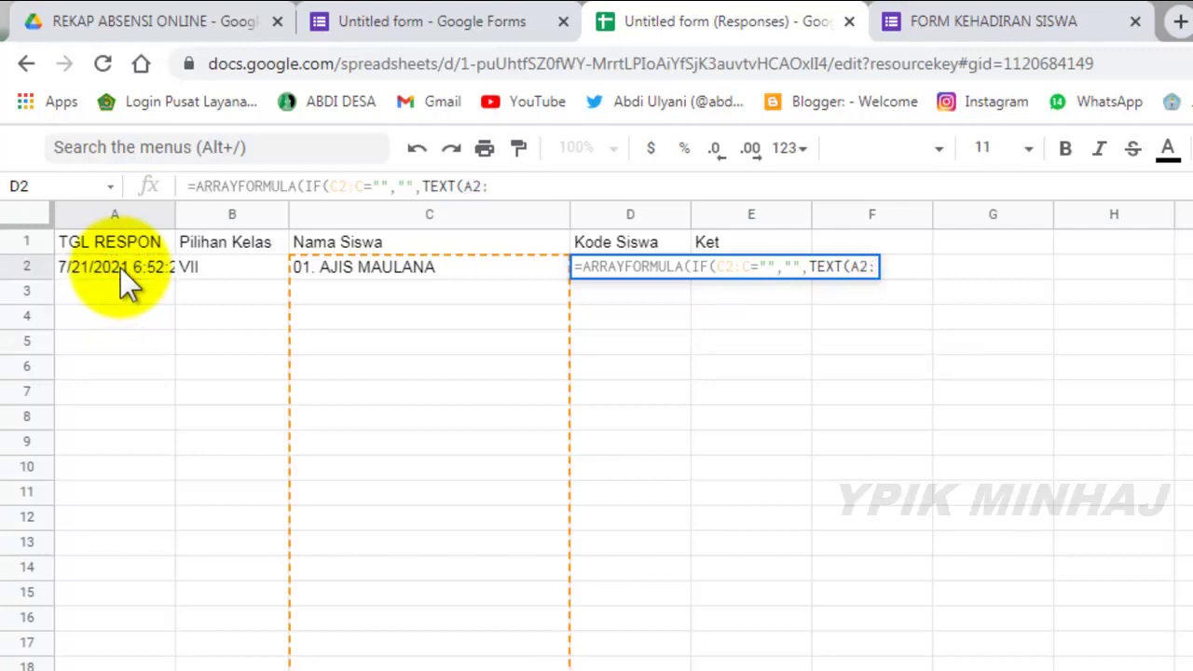
text(A)
text(,D)
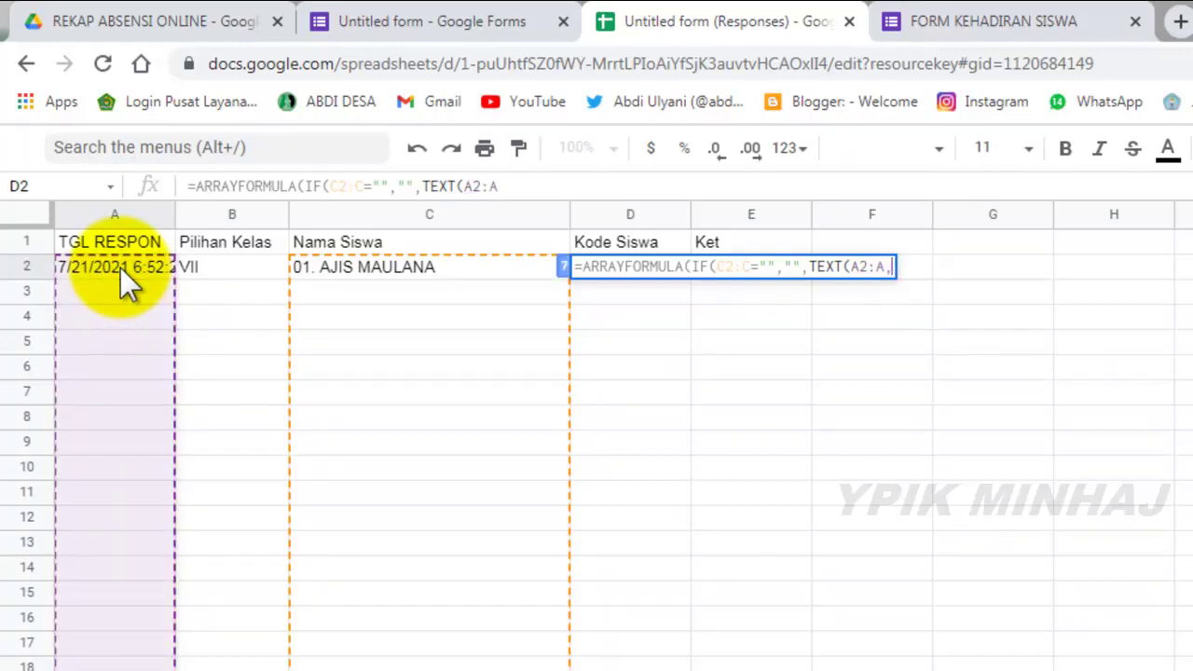
key(BackSpace)
key(BackSpace)
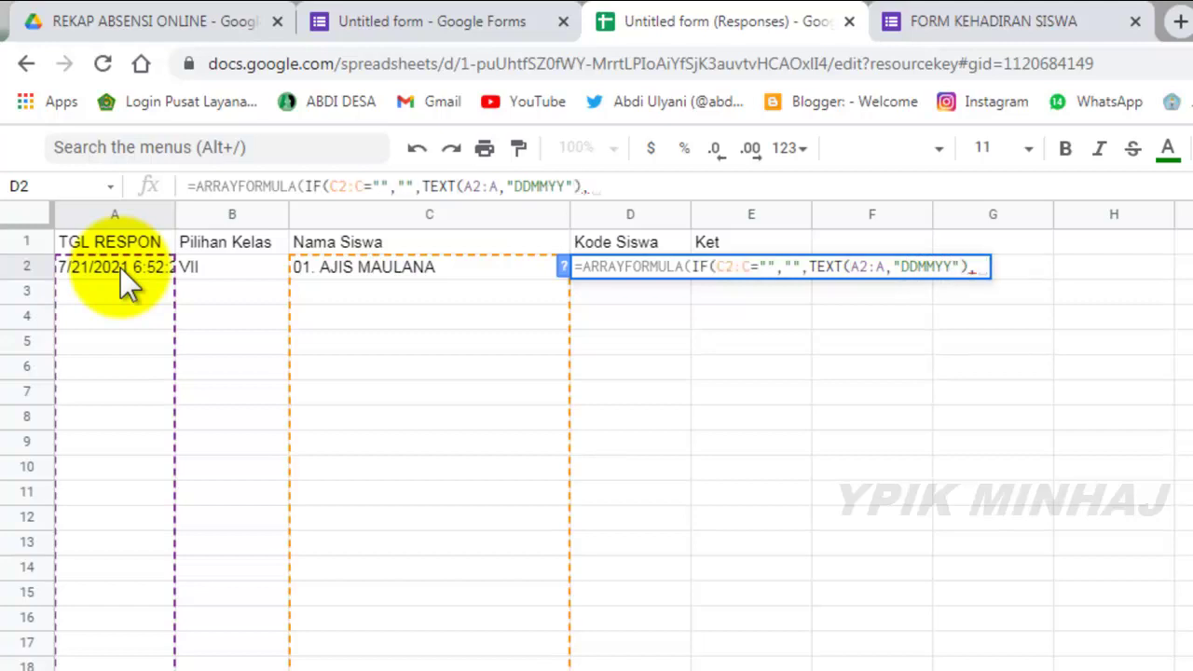
Append &B2:B to the D2 formula so the class follows the date code.
text(&)
click(222, 262)
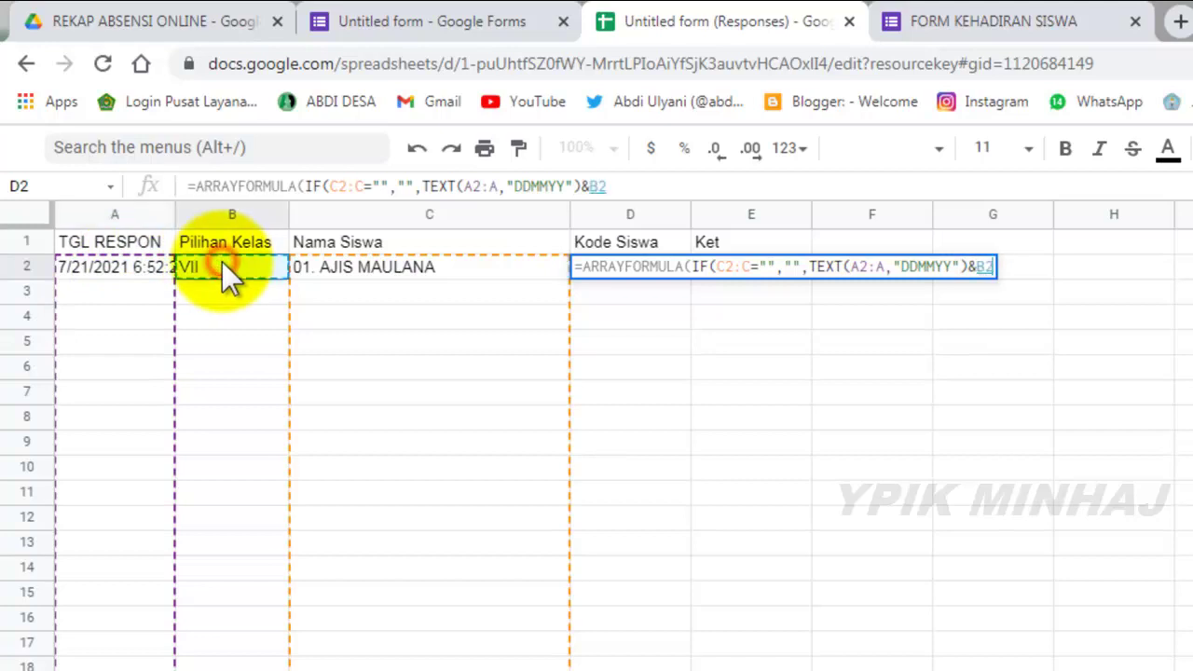
text(:)
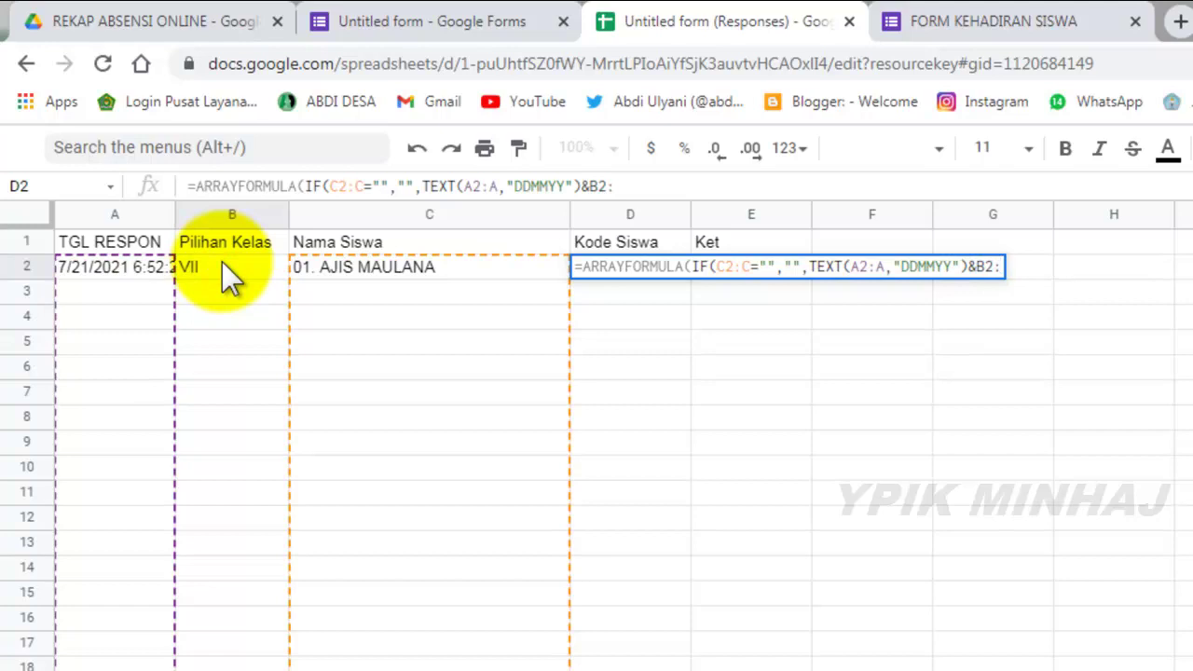
text(B,)
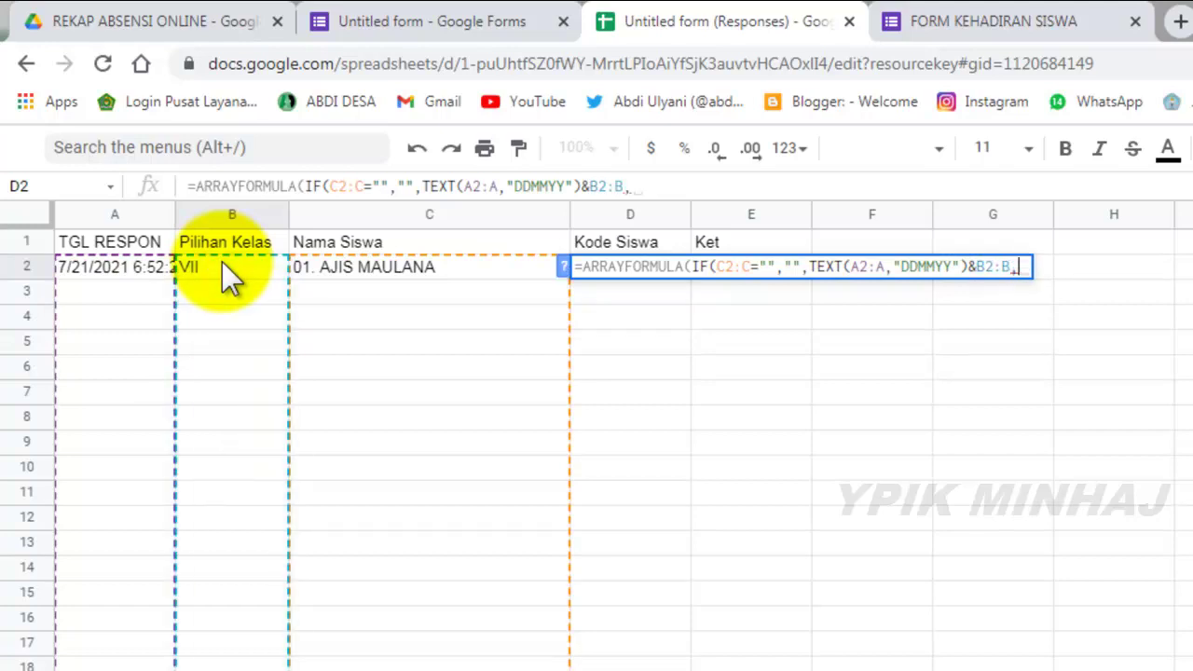
key(BackSpace)
Append &LEFT(C2:C,2) to the D2 formula to add the first two characters of the student name, and commit it.
text(&LEFT)
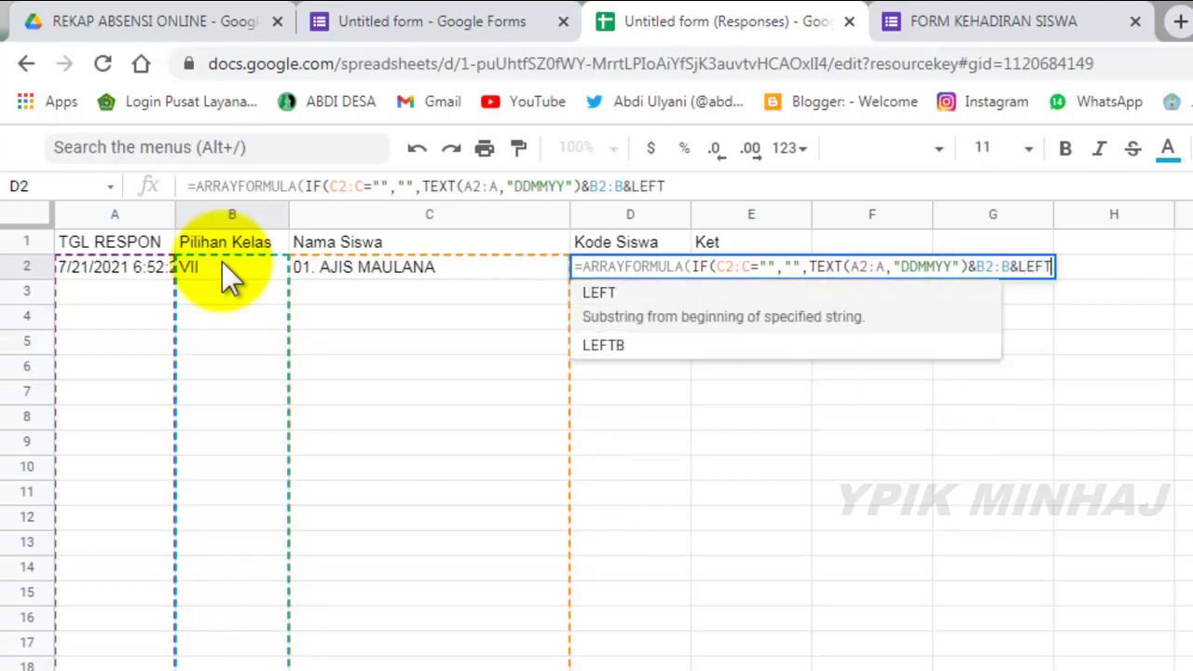
text(()
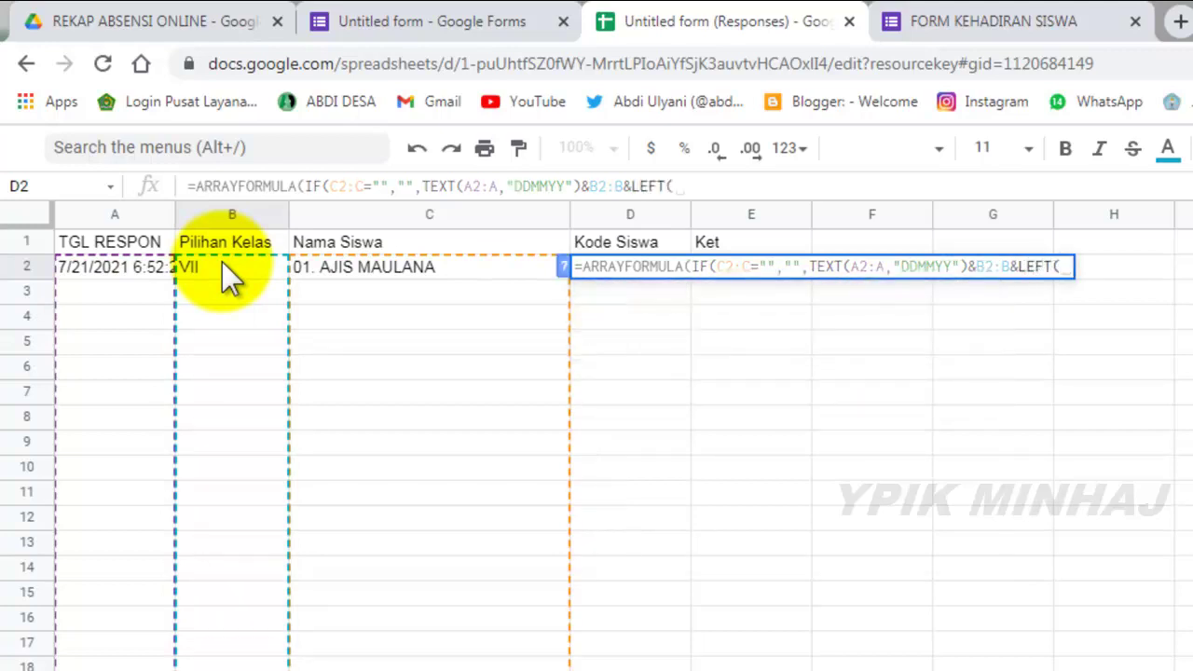
click(318, 259)
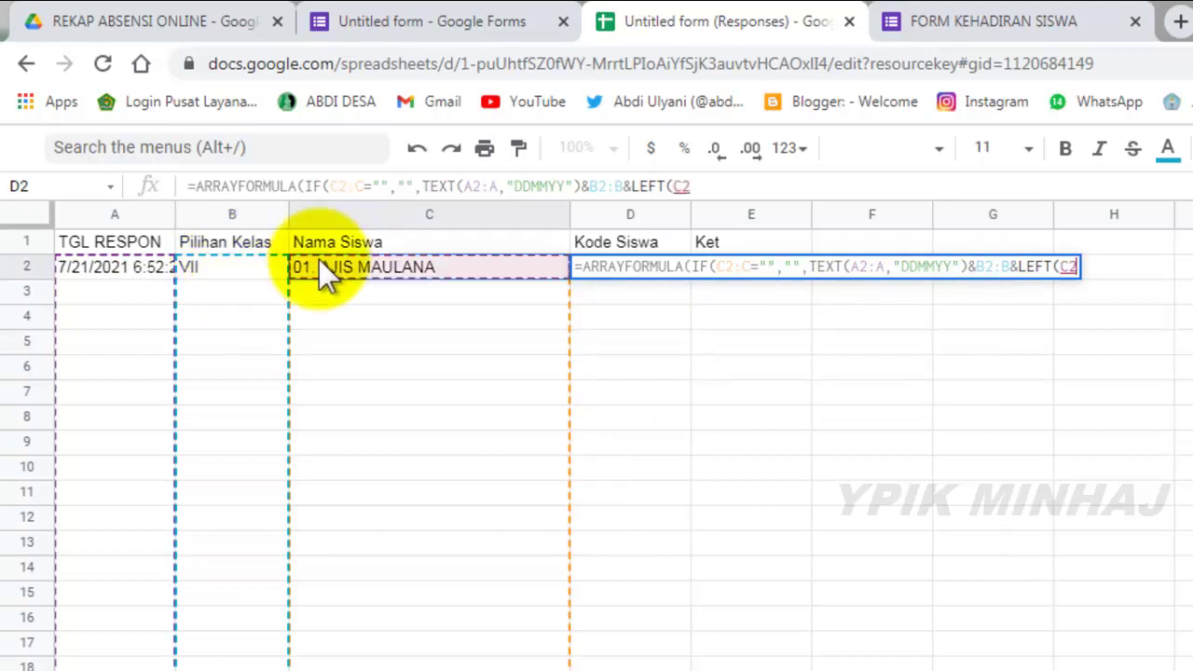
text(:C)
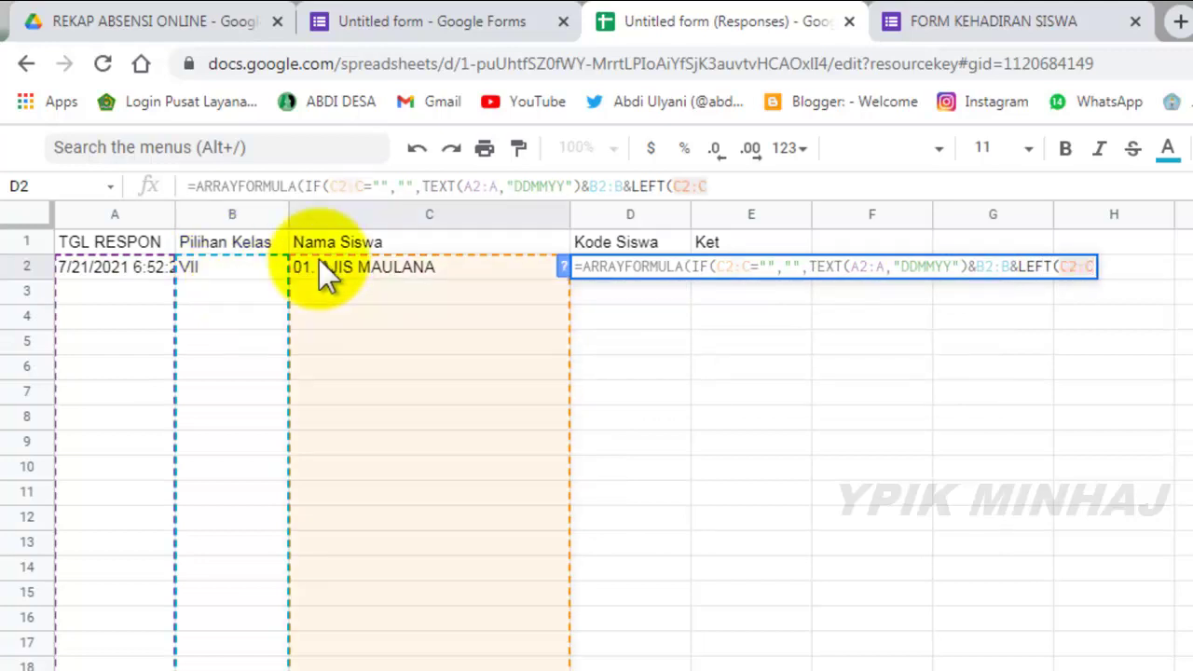
text(,2)
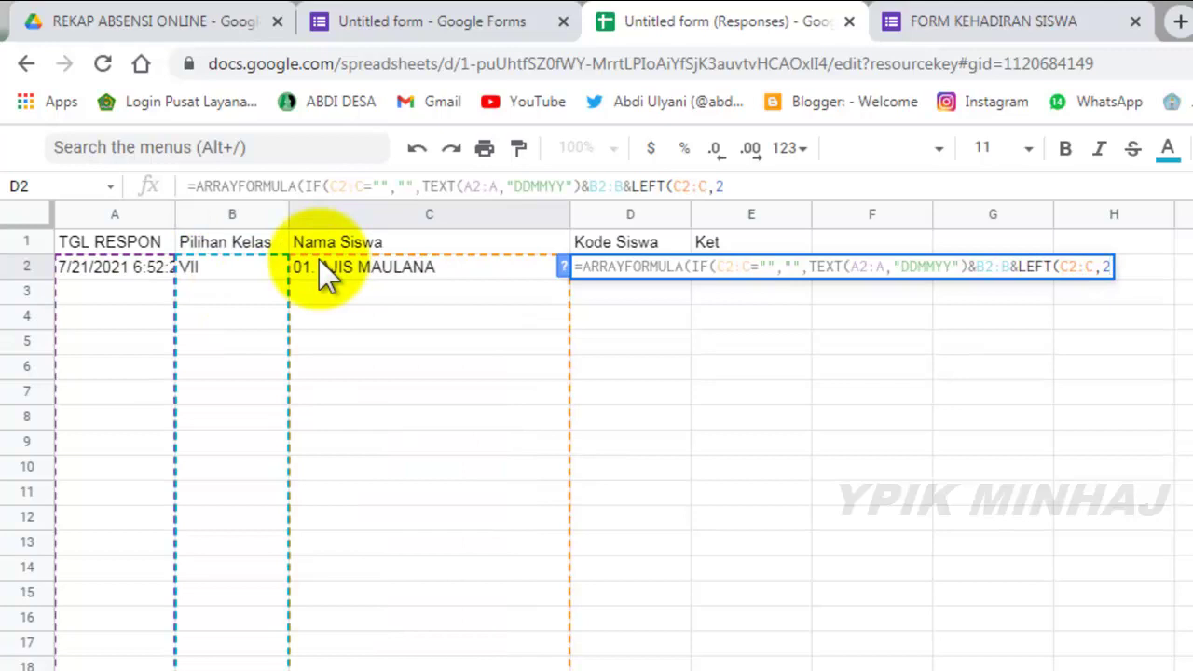
key(Return)
click(602, 272)
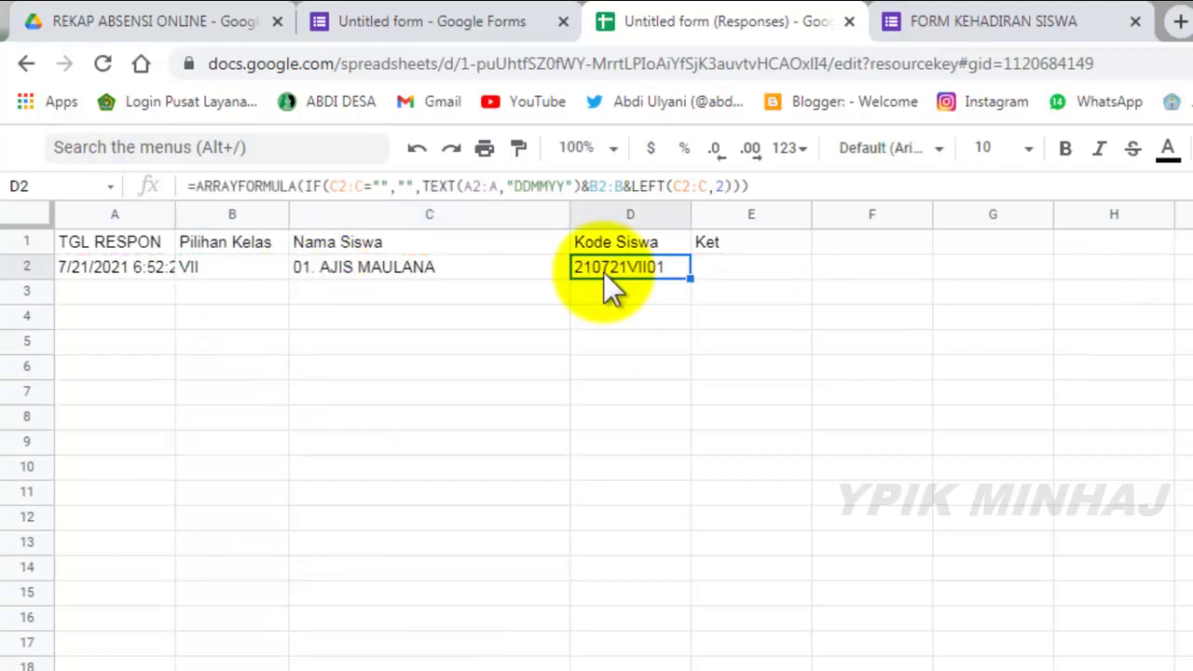
click(654, 289)
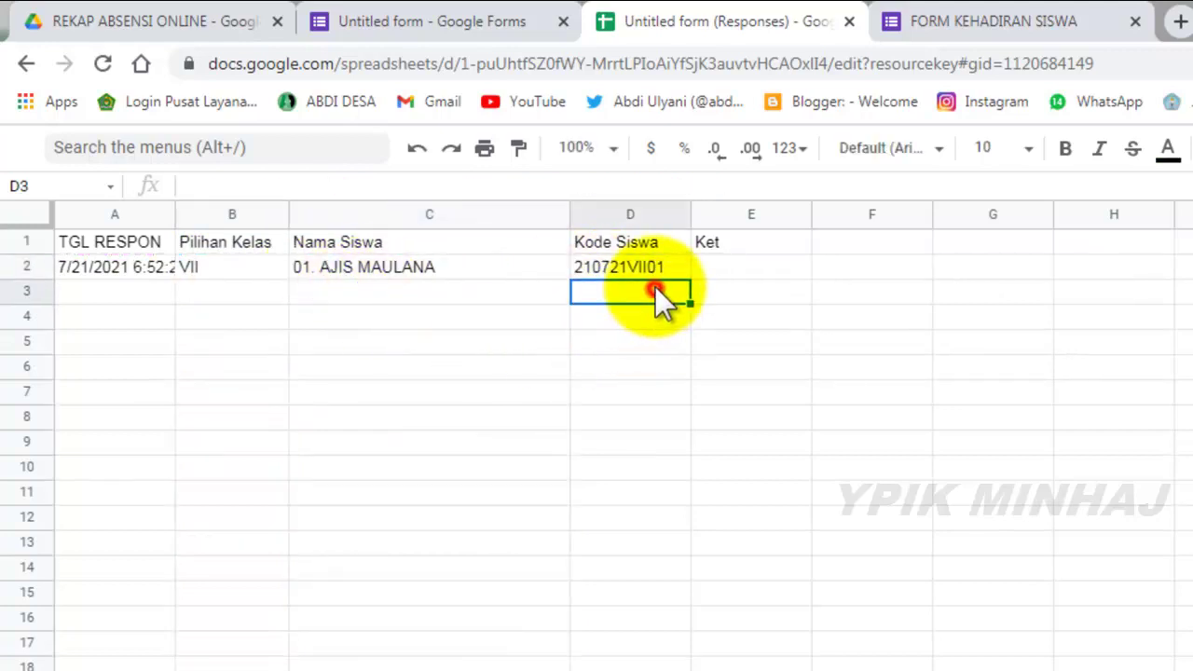
click(639, 268)
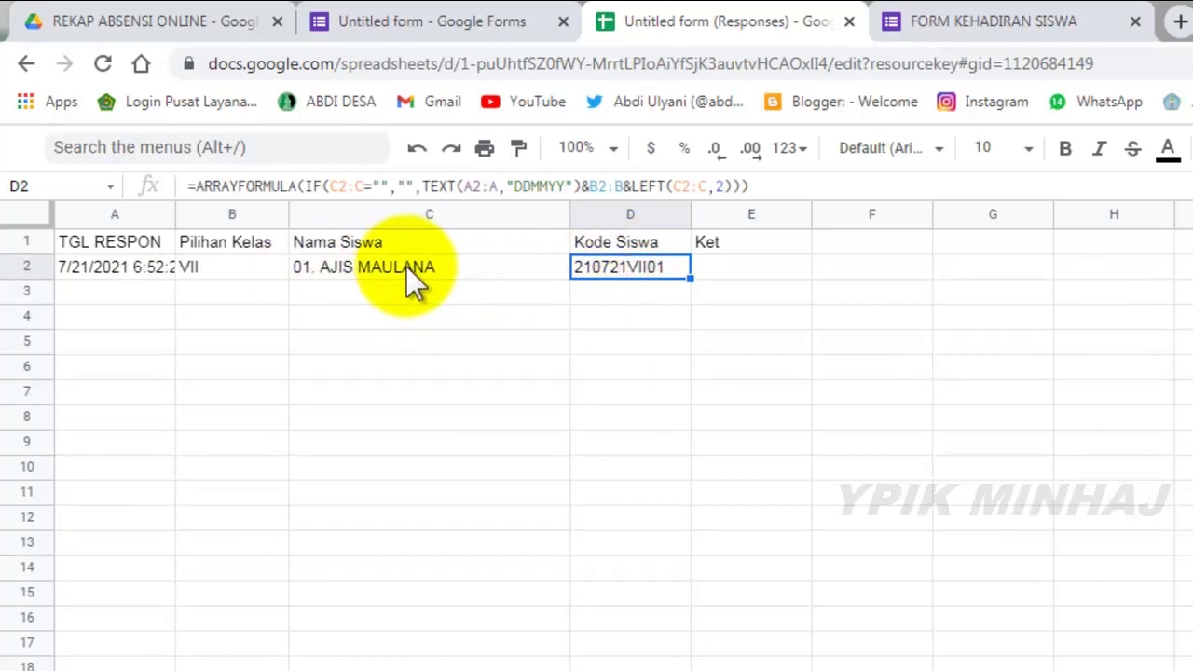
Fill the Ket column by entering =ARRAYFORMULA('Form Responses 1'!F2:F) in E2.
click(722, 266)
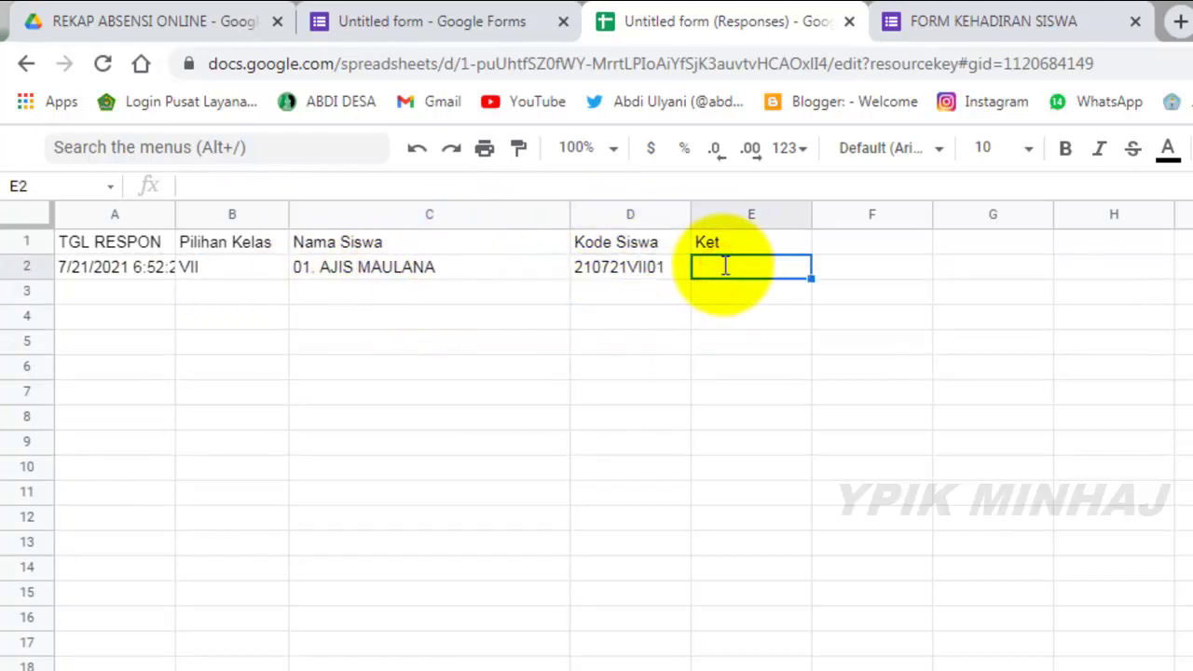
text(=ARR)
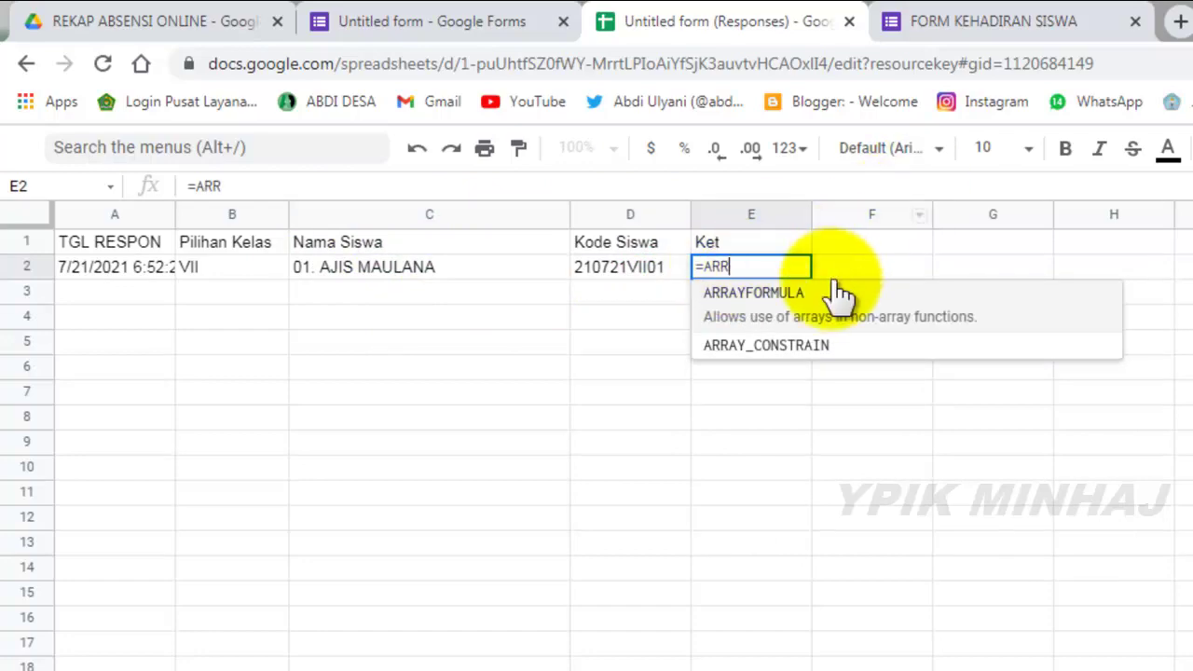
click(838, 291)
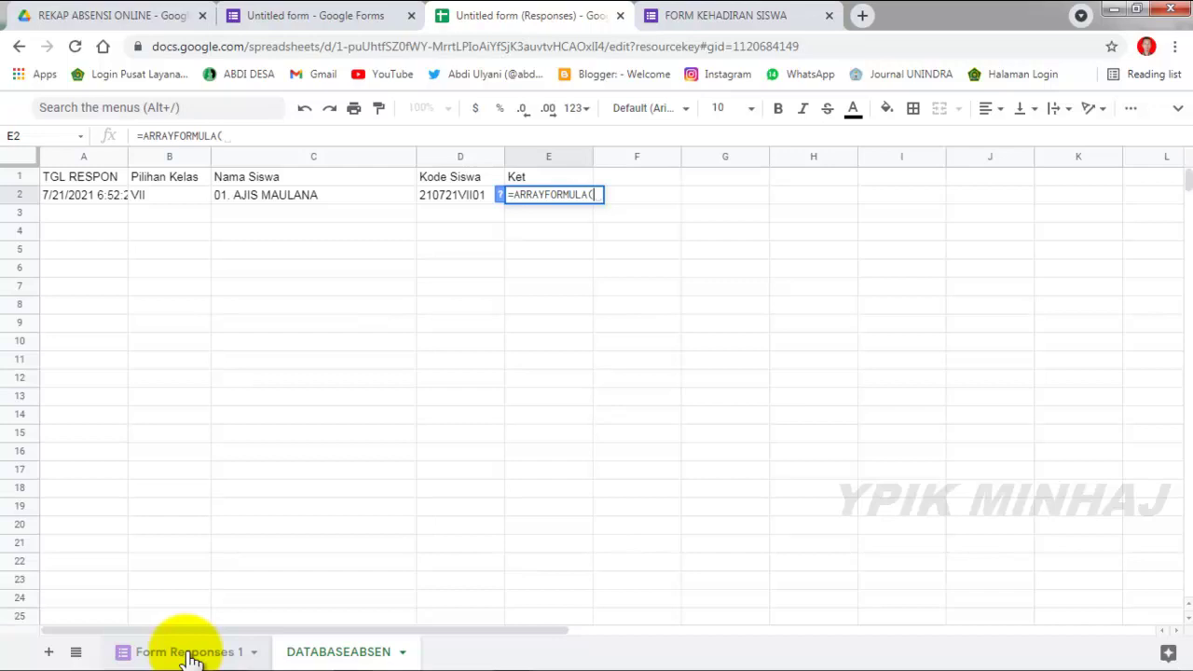
click(190, 653)
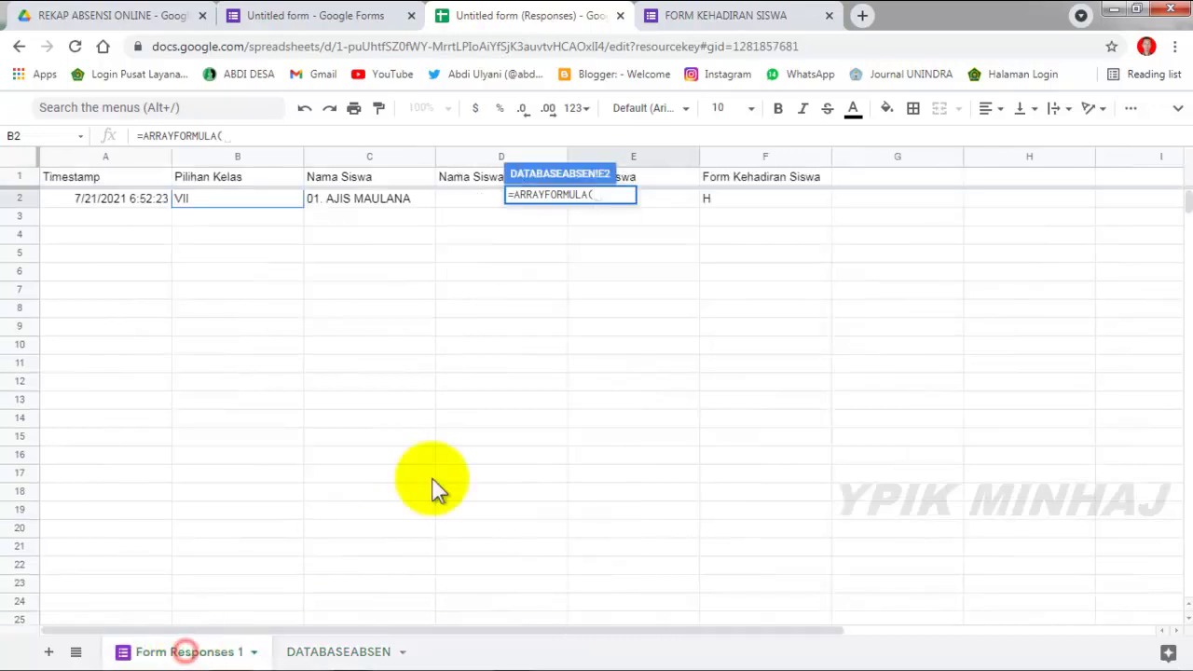
click(716, 195)
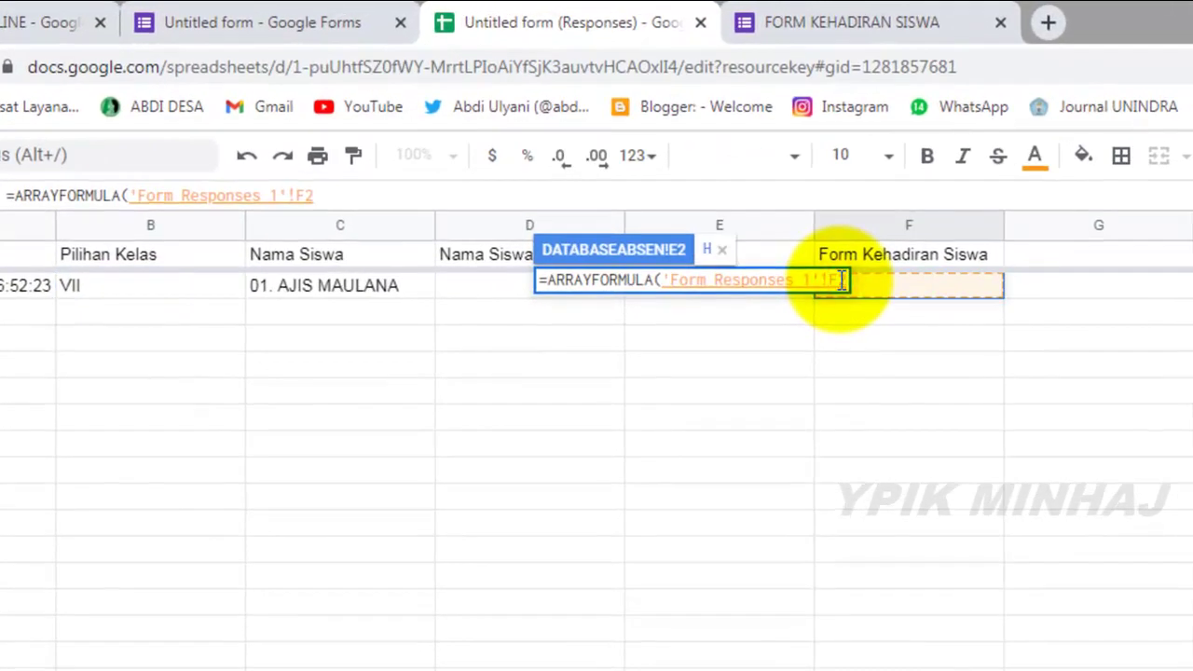
text(:F)
key(Return)
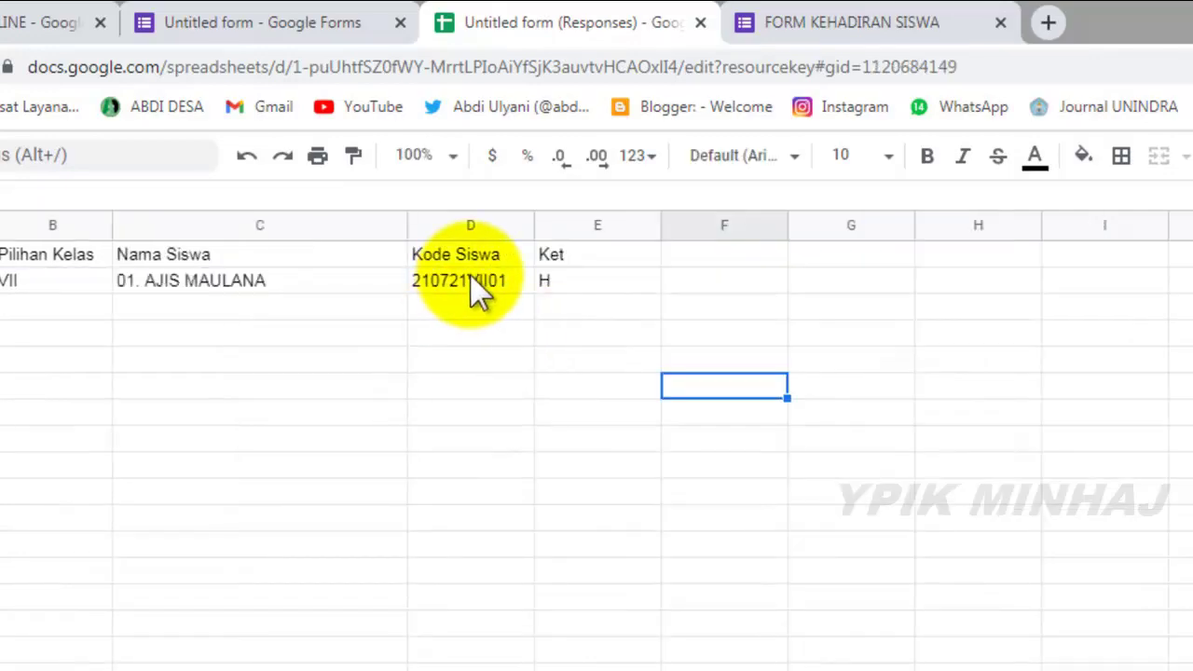
click(554, 285)
click(512, 282)
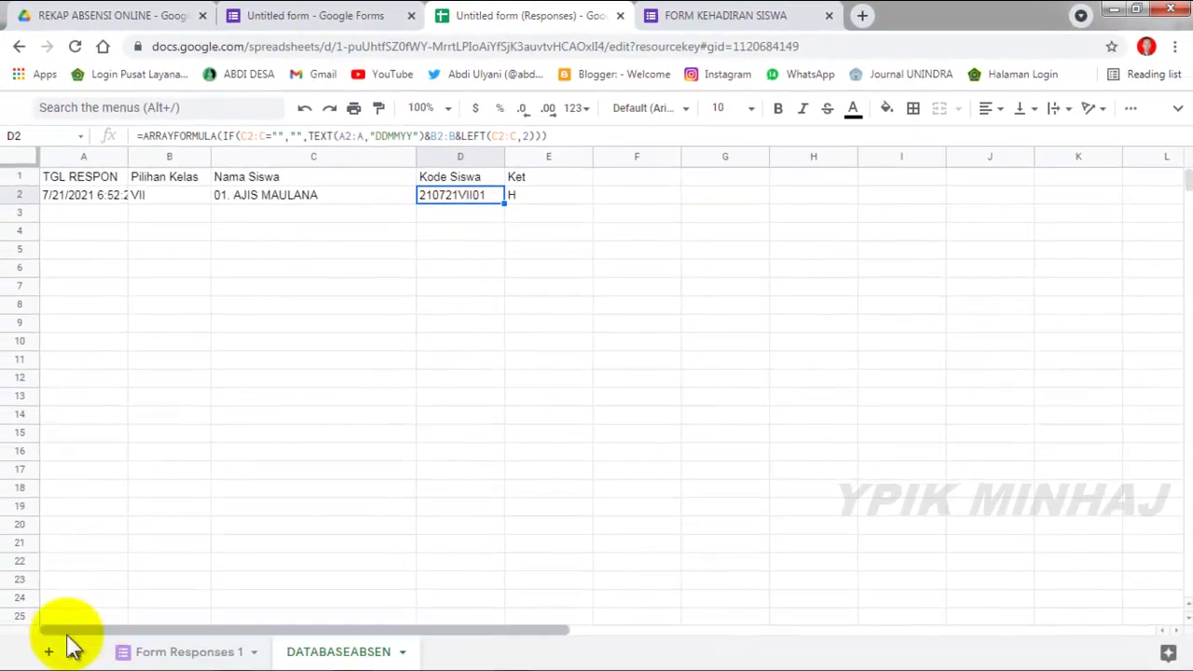
Add a new sheet named KELAS VII and enter the title REKAPAN KEHADIRAN KELAS VII in A1.
click(47, 651)
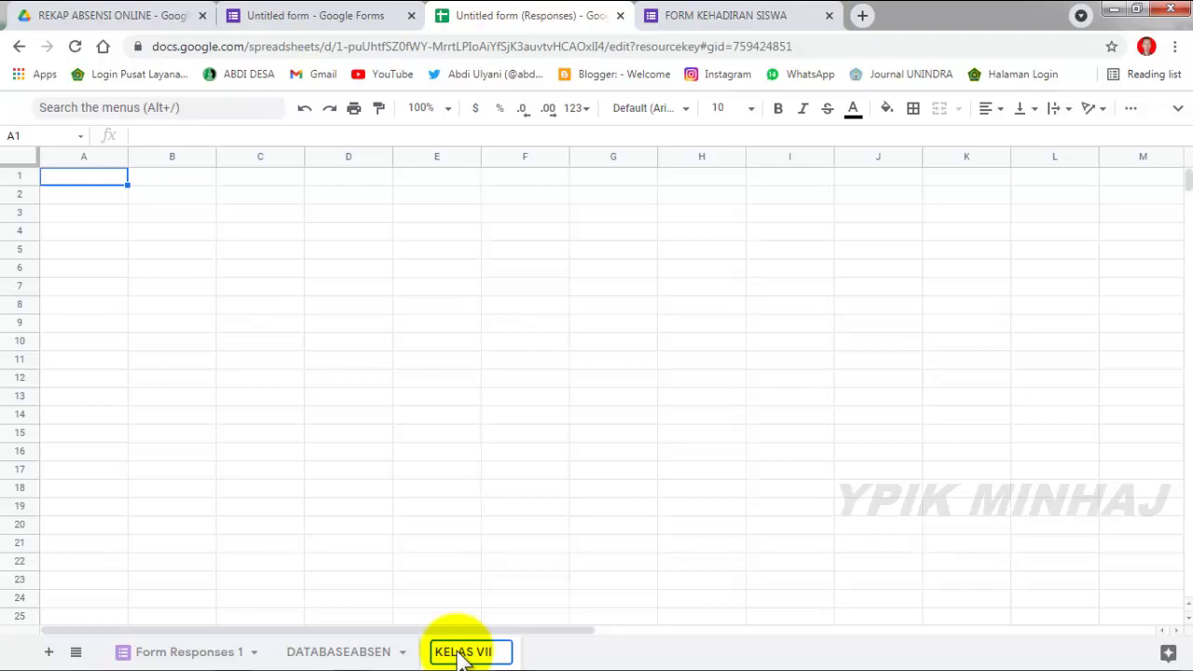
click(429, 506)
click(112, 181)
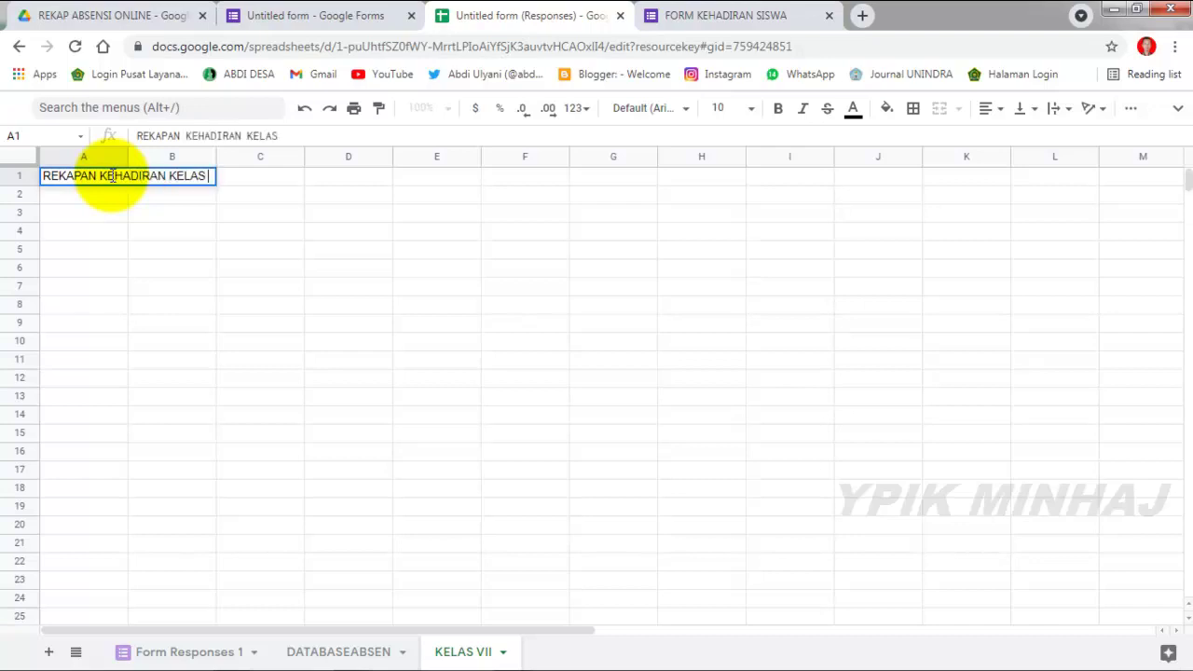
Enter the headers NO URUT, NAMA, KELAS and TANGGAL in cells A3 to D3.
click(83, 214)
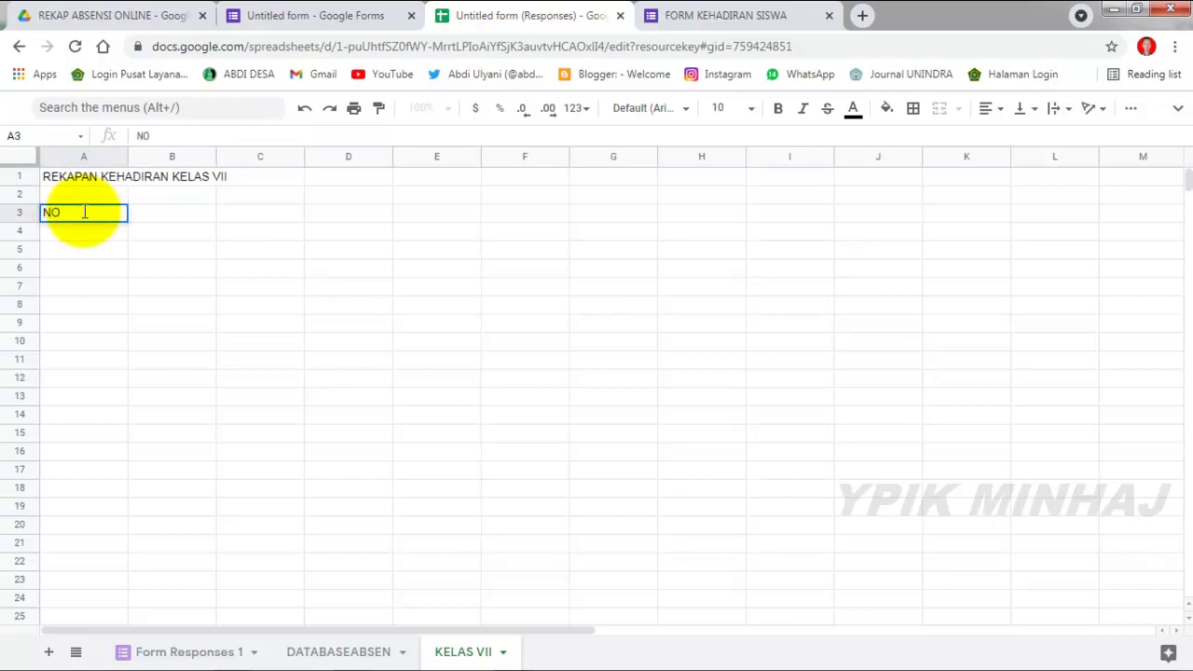
text(NO URUT)
key(Tab)
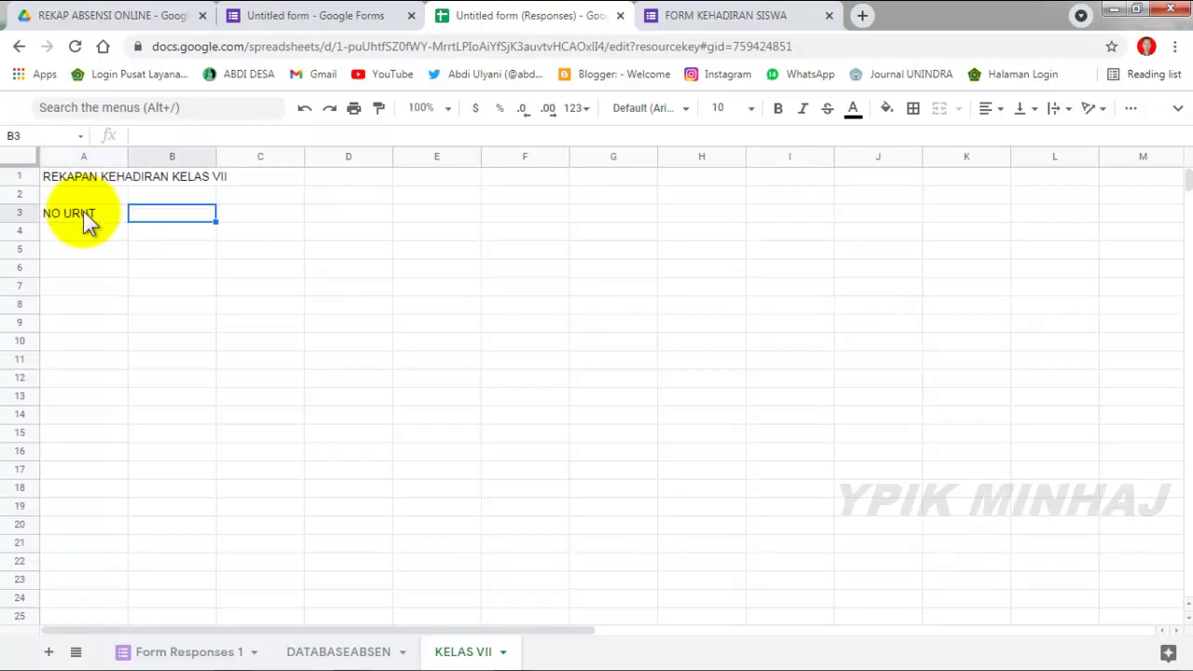
text(NAMA)
key(Tab)
text(K)
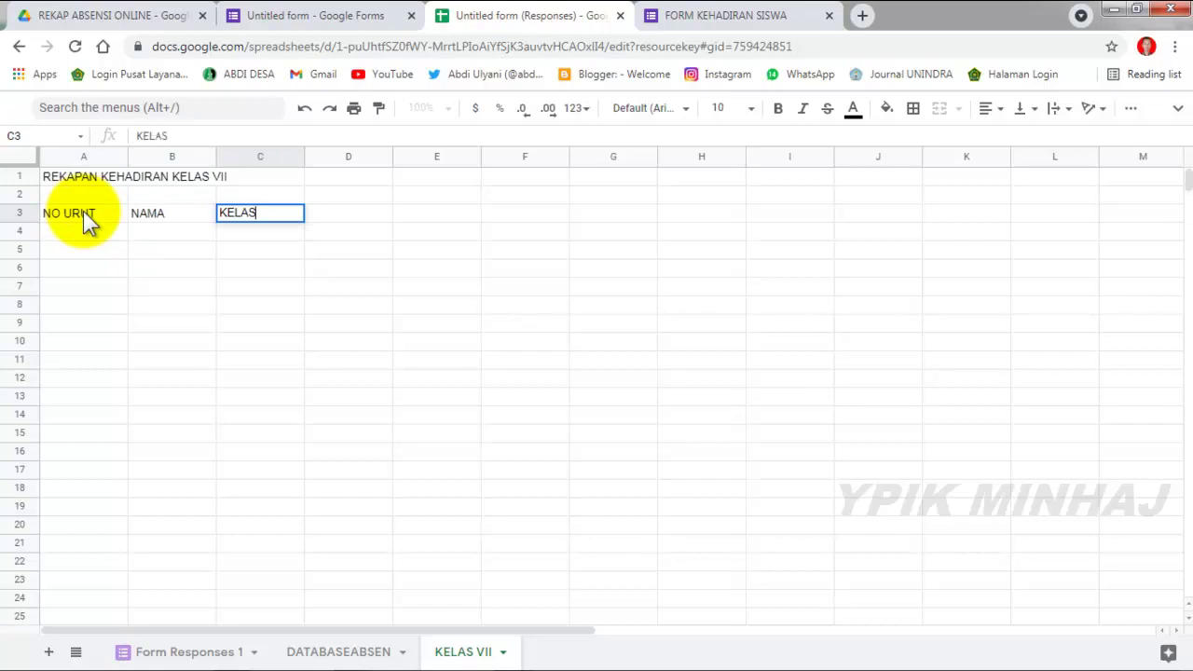
key(Tab)
text(TANGGAL)
Merge D3:M3 and center the TANGGAL header across it.
drag(373, 231, 1155, 240)
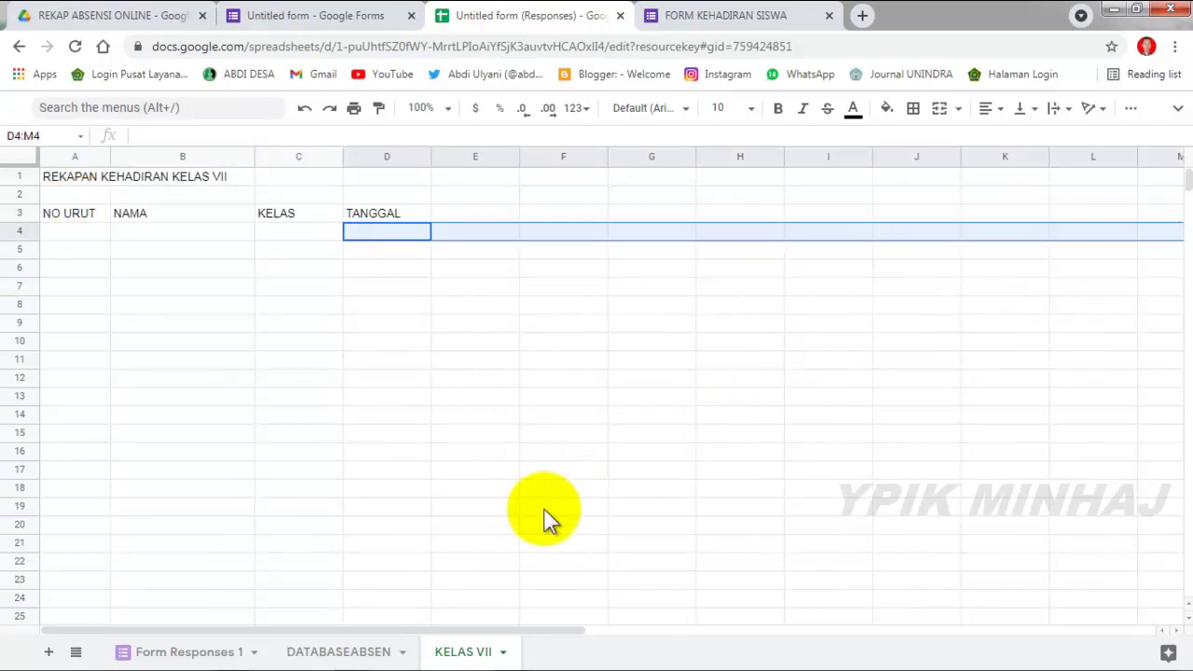
drag(468, 631, 532, 635)
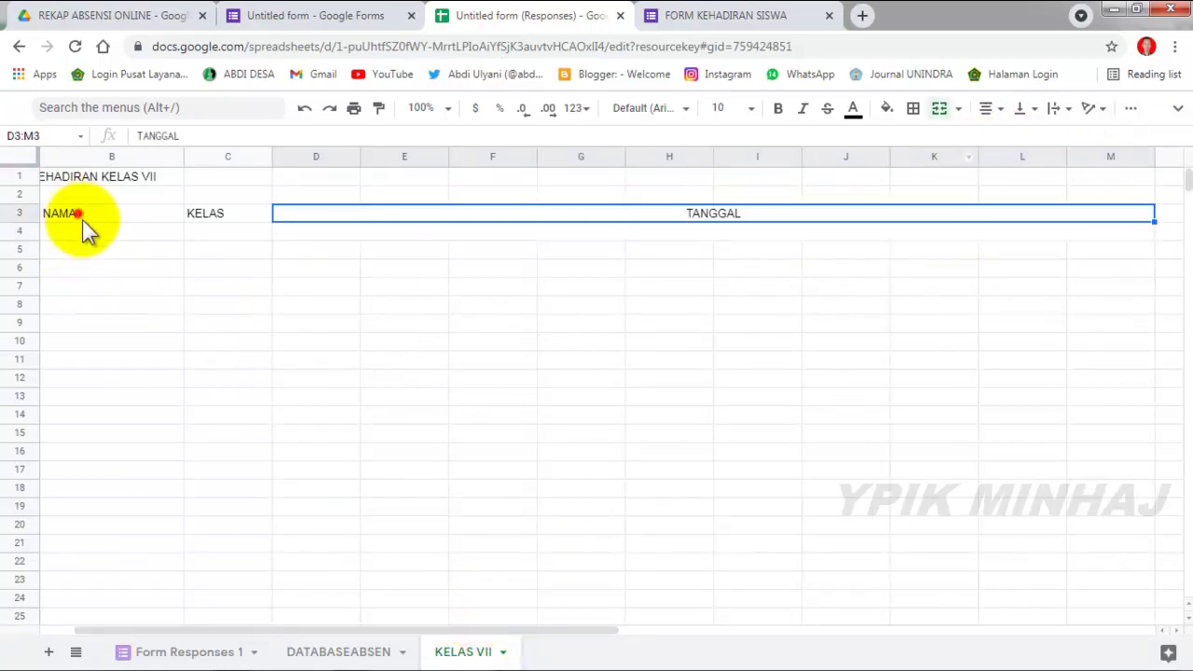
Merge the NAMA, KELAS and NO URUT headers each over rows 3 and 4: B3:B4, C3:C4 and A3:A4.
drag(82, 224, 84, 233)
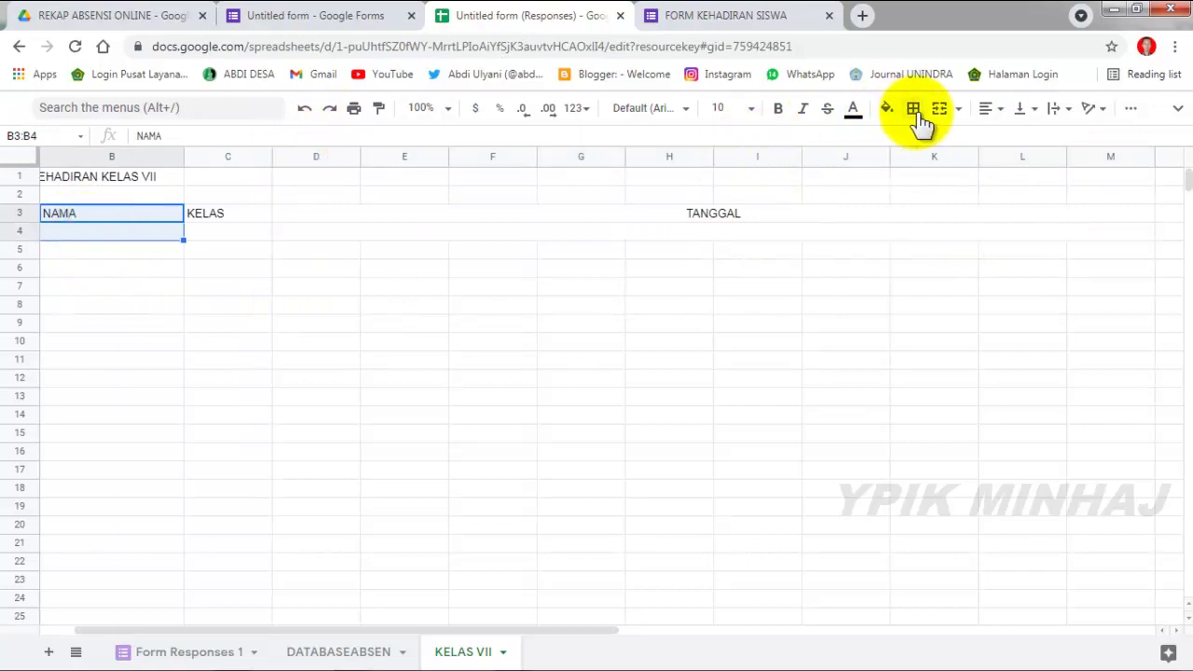
click(936, 108)
click(237, 214)
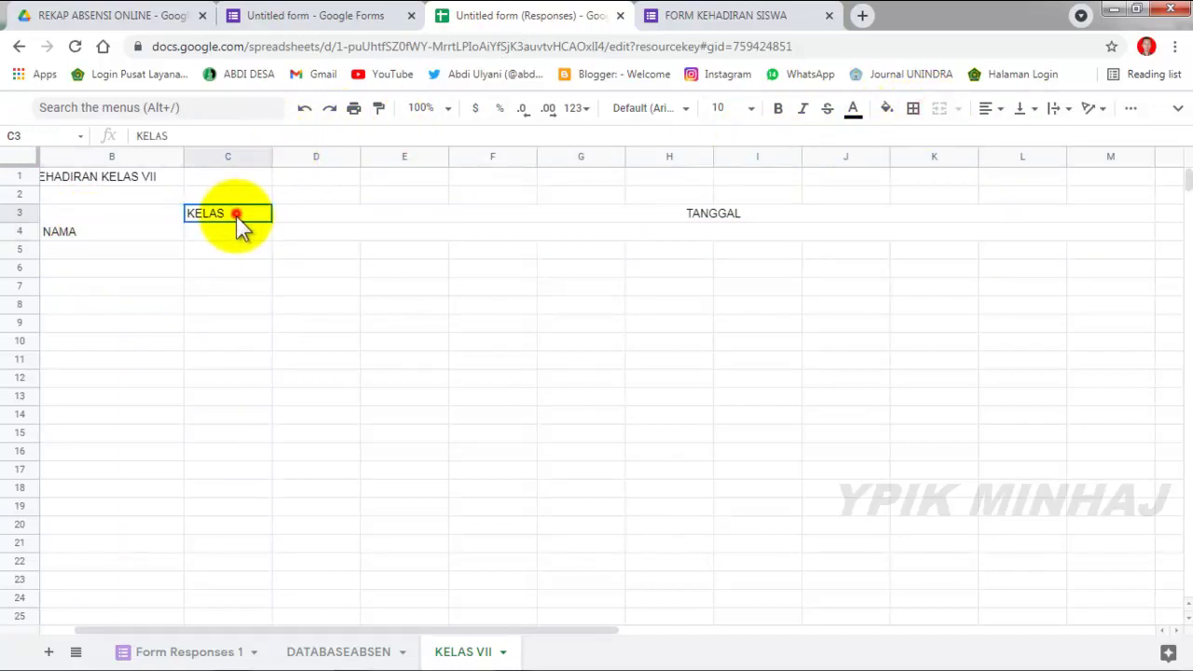
drag(236, 214, 239, 234)
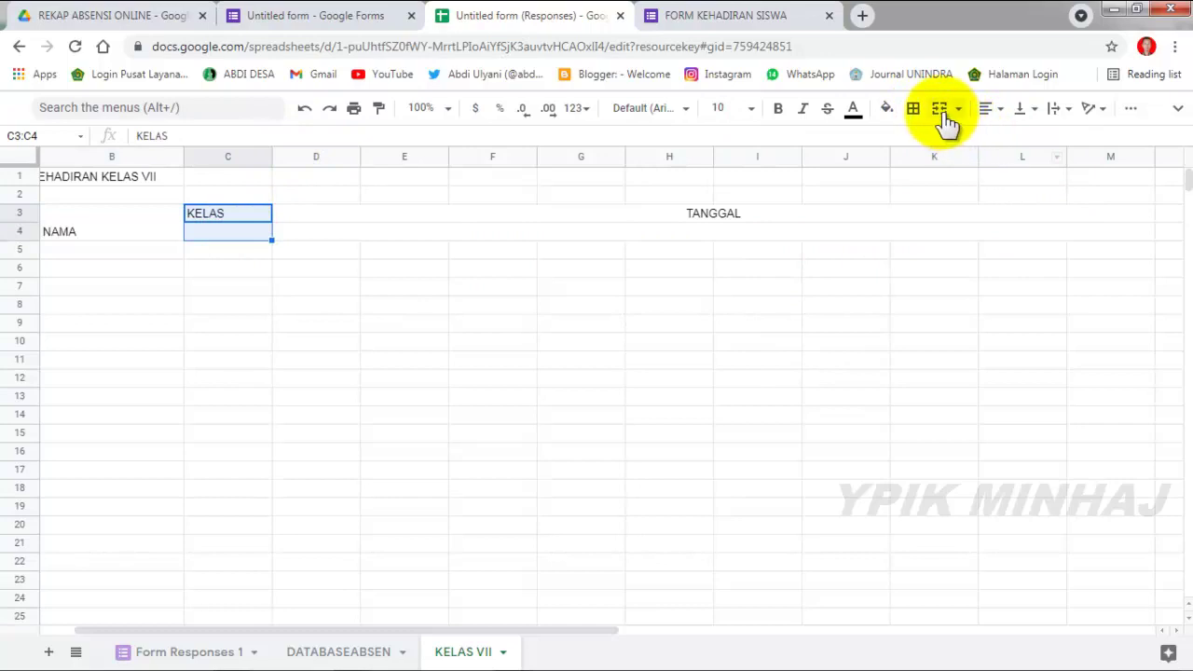
click(941, 111)
drag(410, 628, 328, 637)
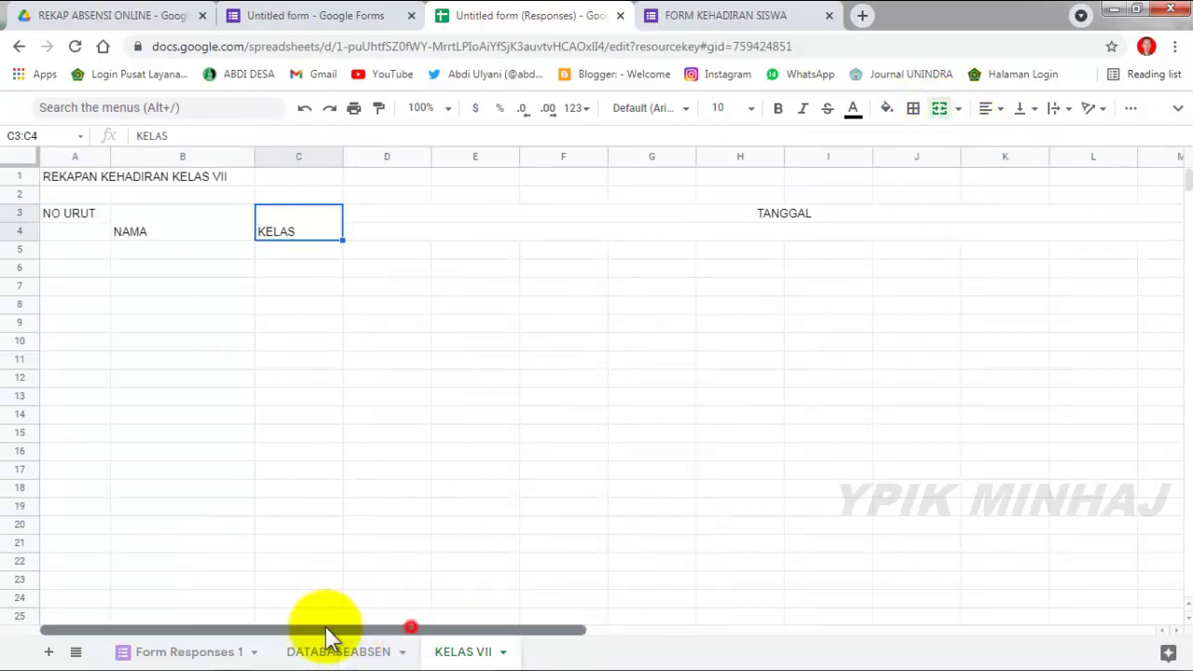
drag(80, 214, 85, 234)
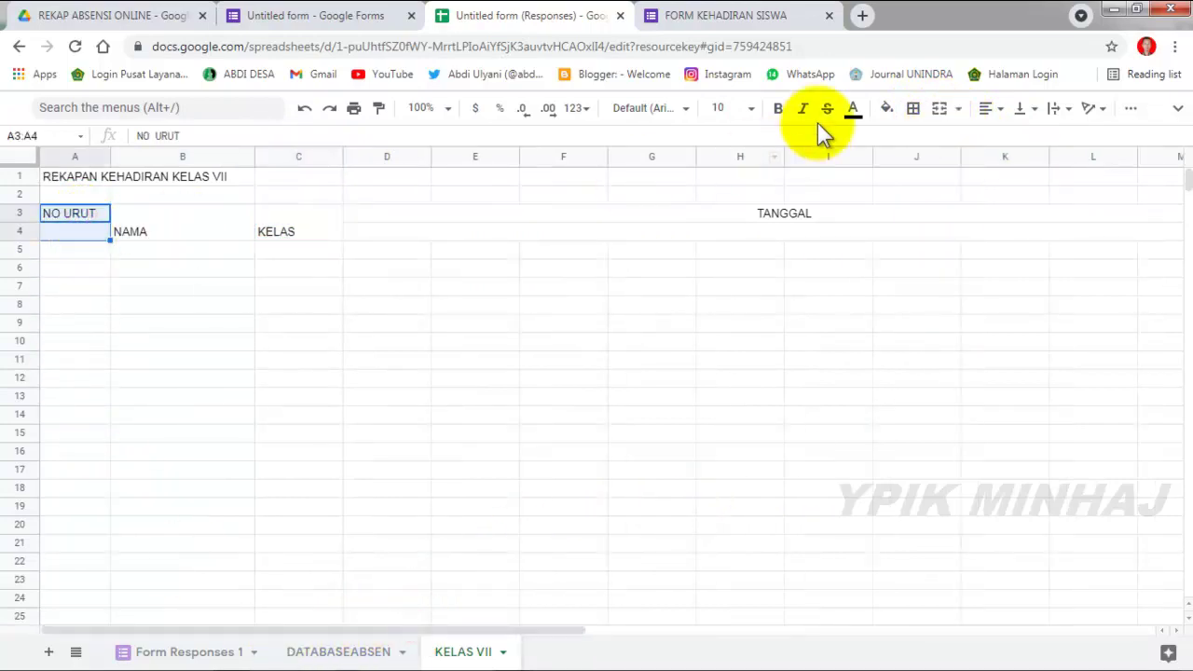
click(941, 112)
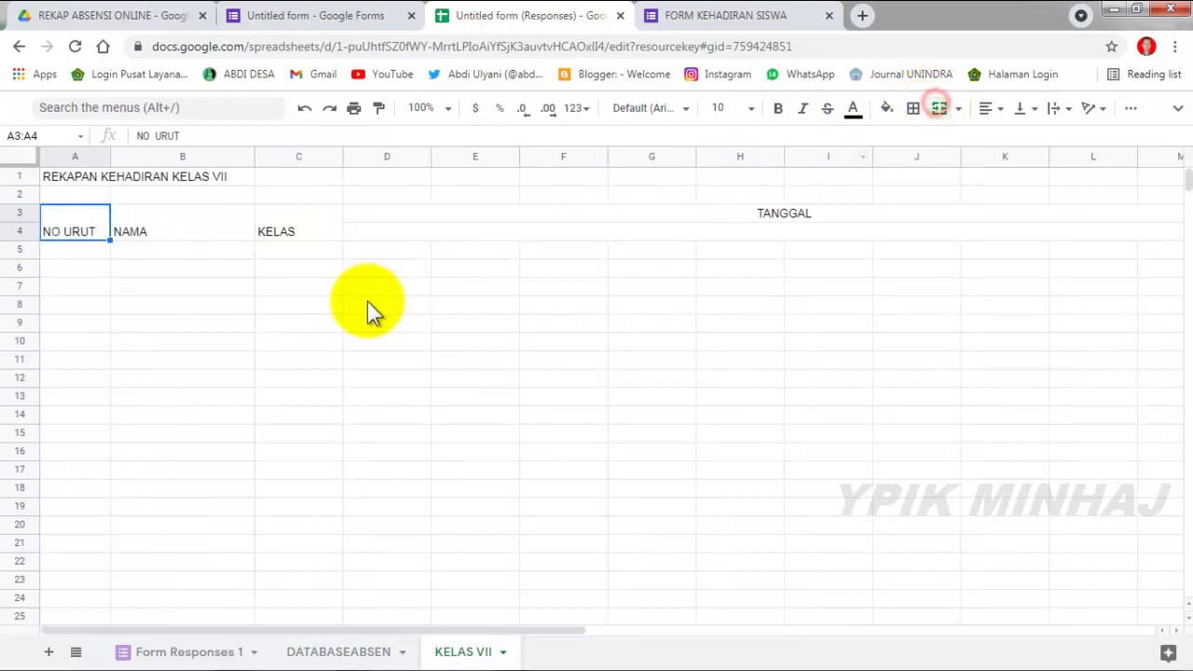
click(367, 300)
Center the NO URUT, NAMA and KELAS headers in A3:C4 both vertically and horizontally.
drag(59, 214, 308, 231)
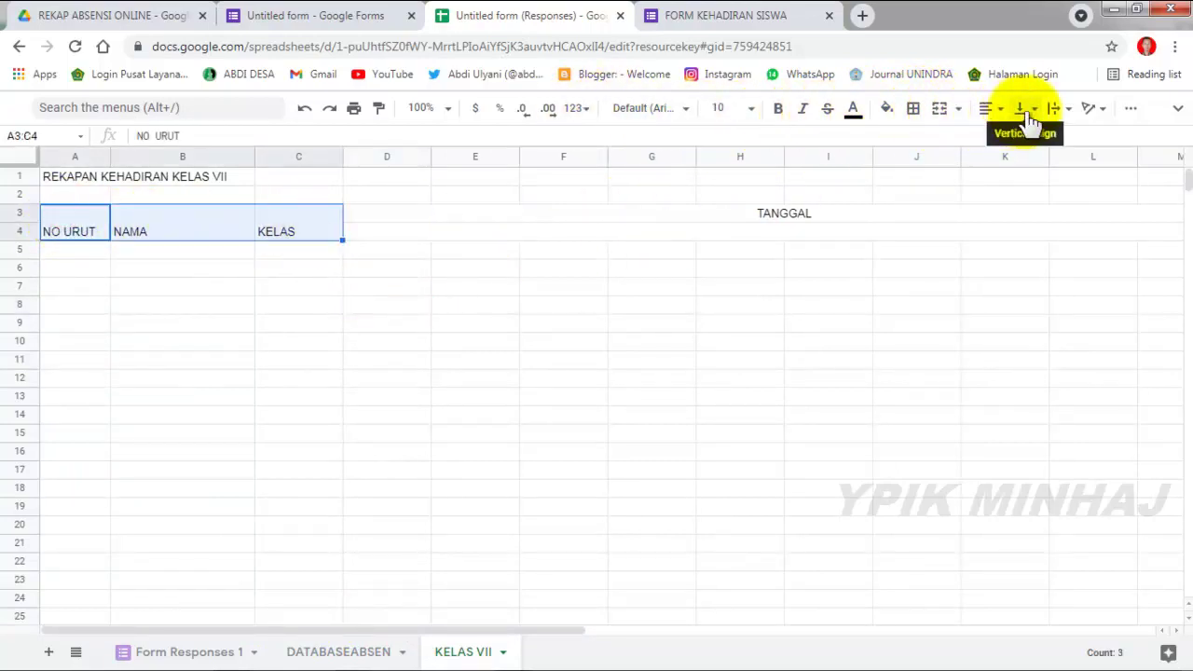
click(1024, 110)
click(1046, 142)
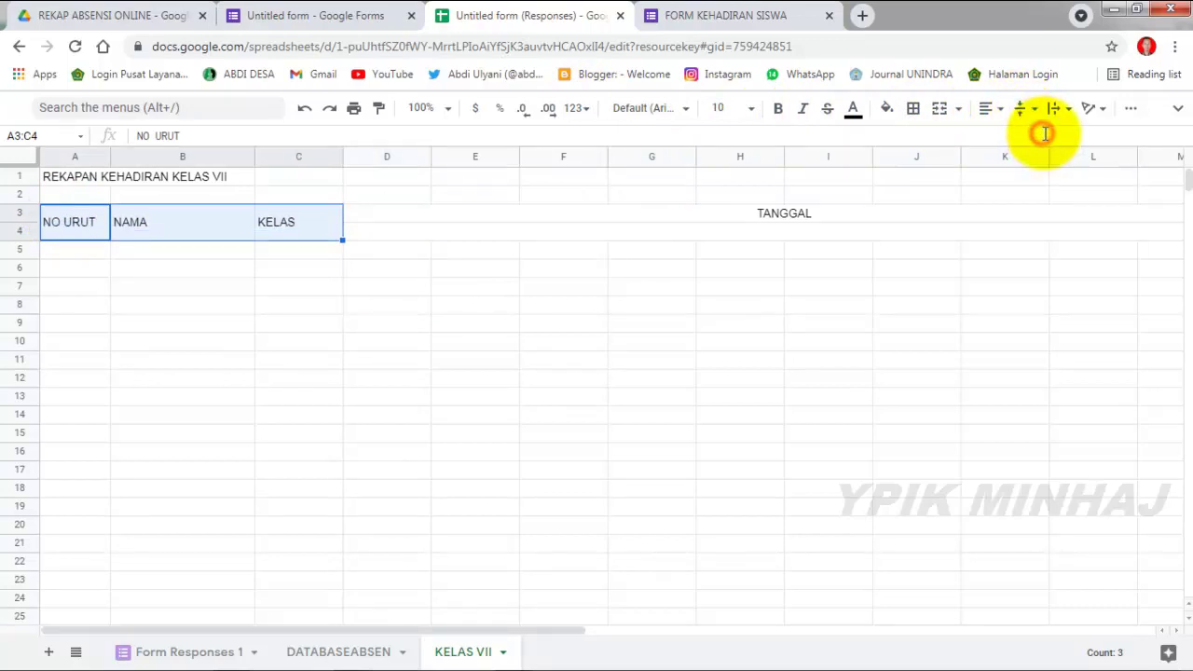
click(1062, 112)
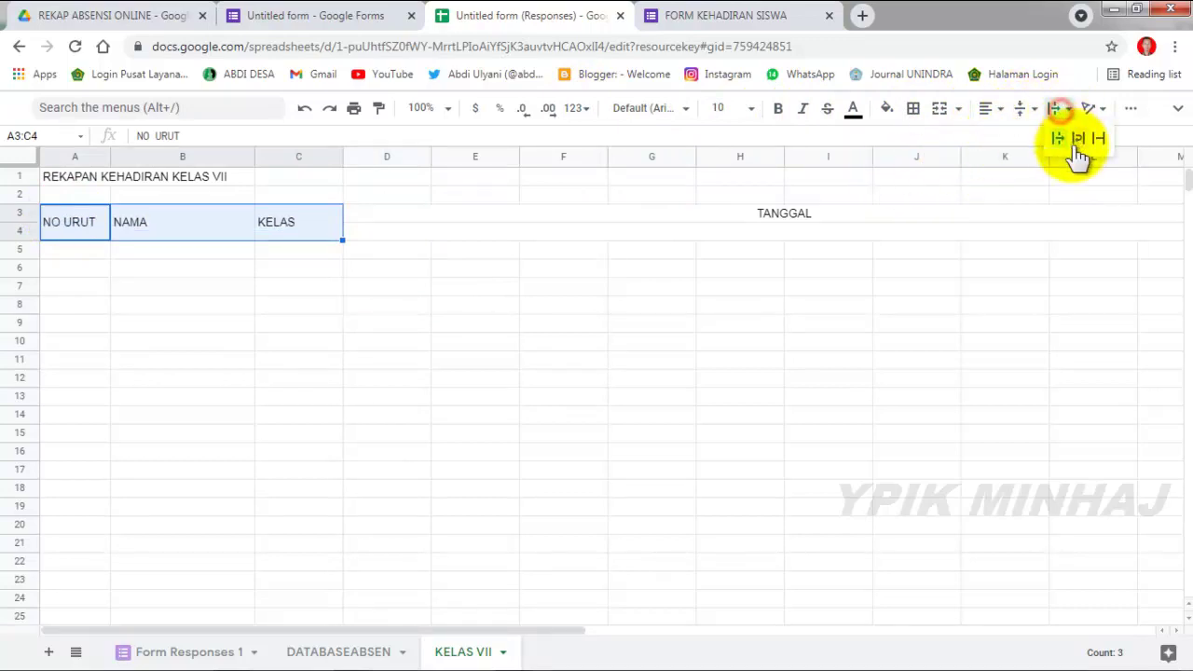
click(993, 110)
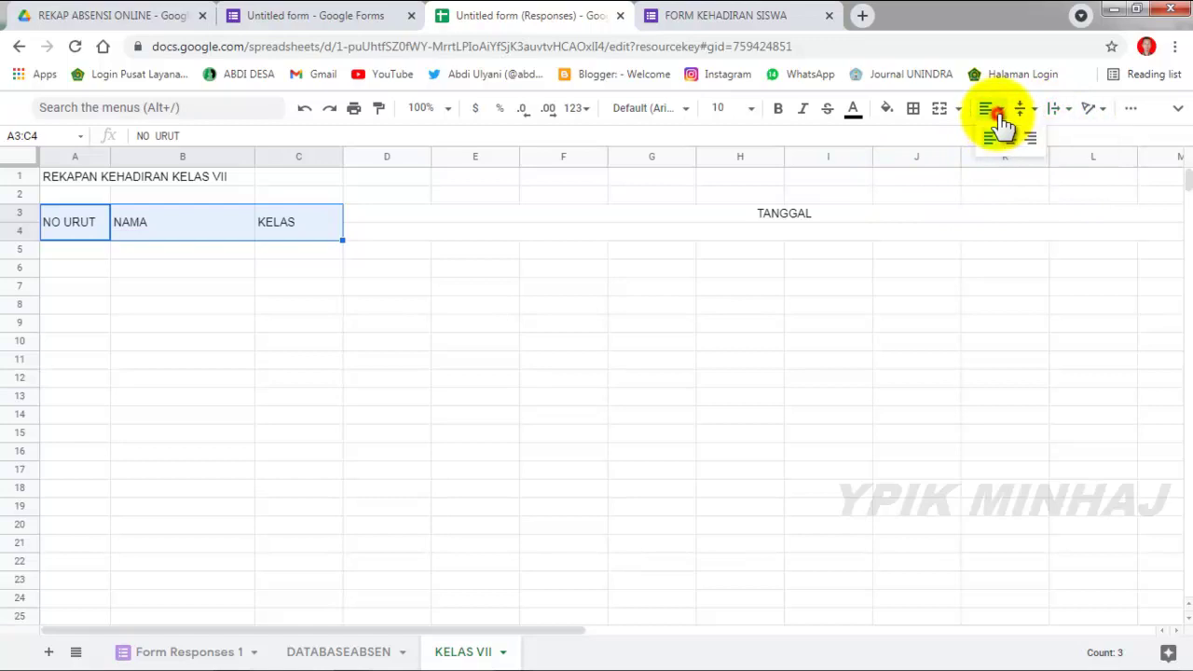
click(1006, 138)
click(459, 325)
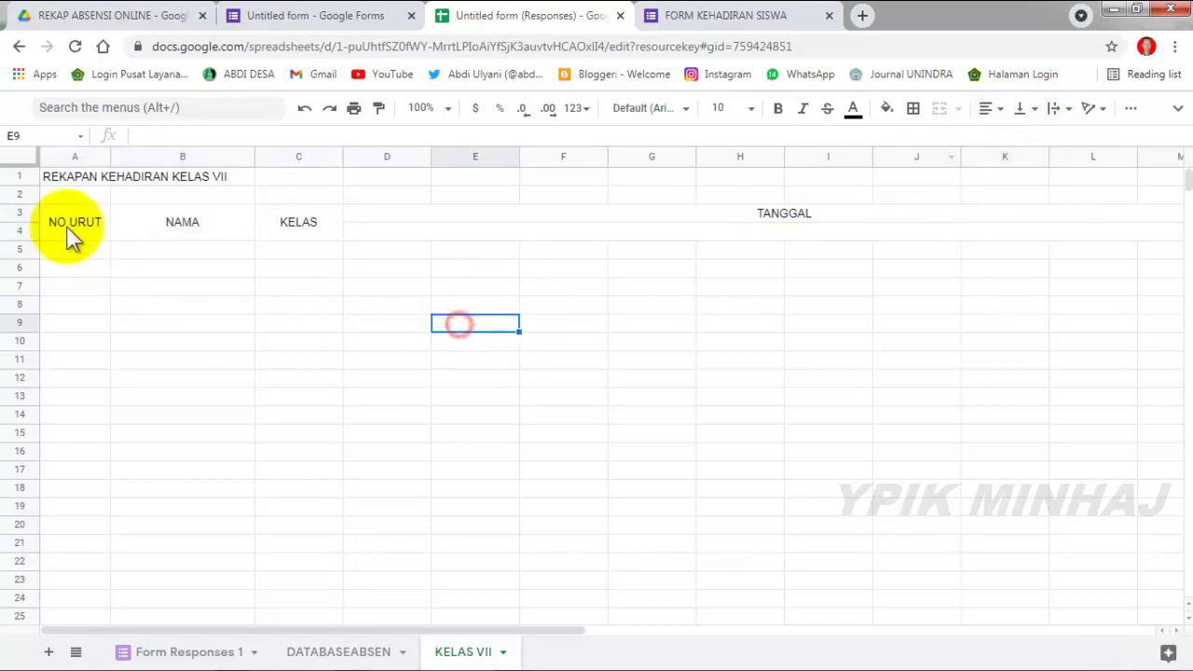
Make header rows 3 and 4 bold and fill them with yellow.
drag(28, 217, 29, 228)
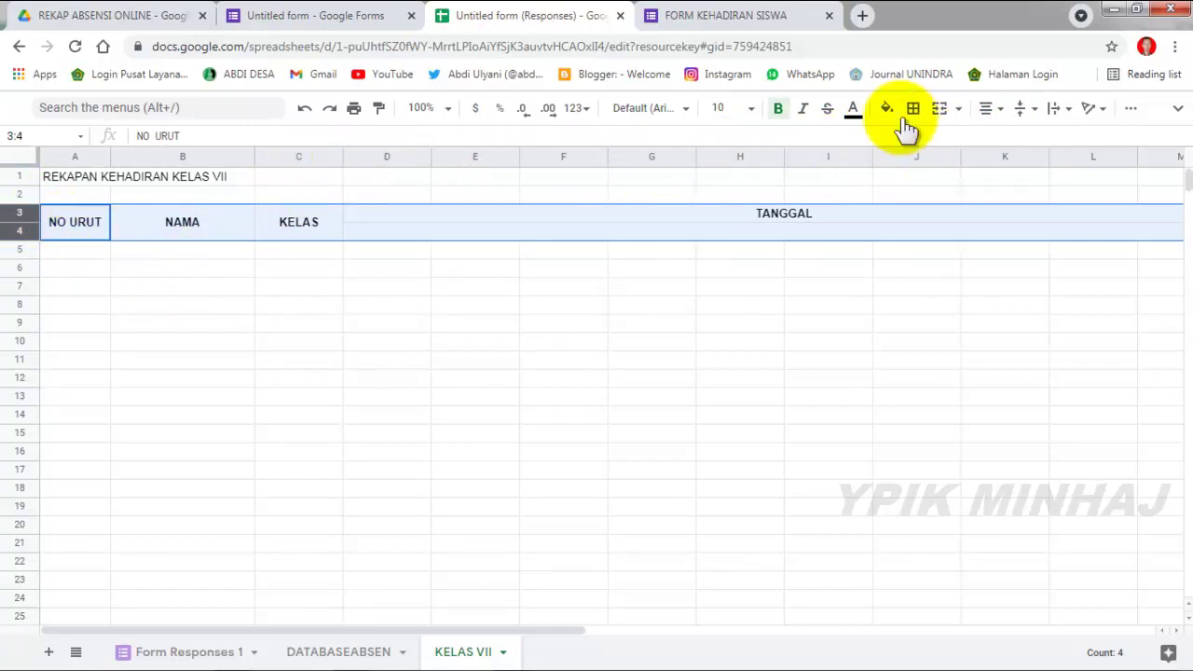
click(887, 108)
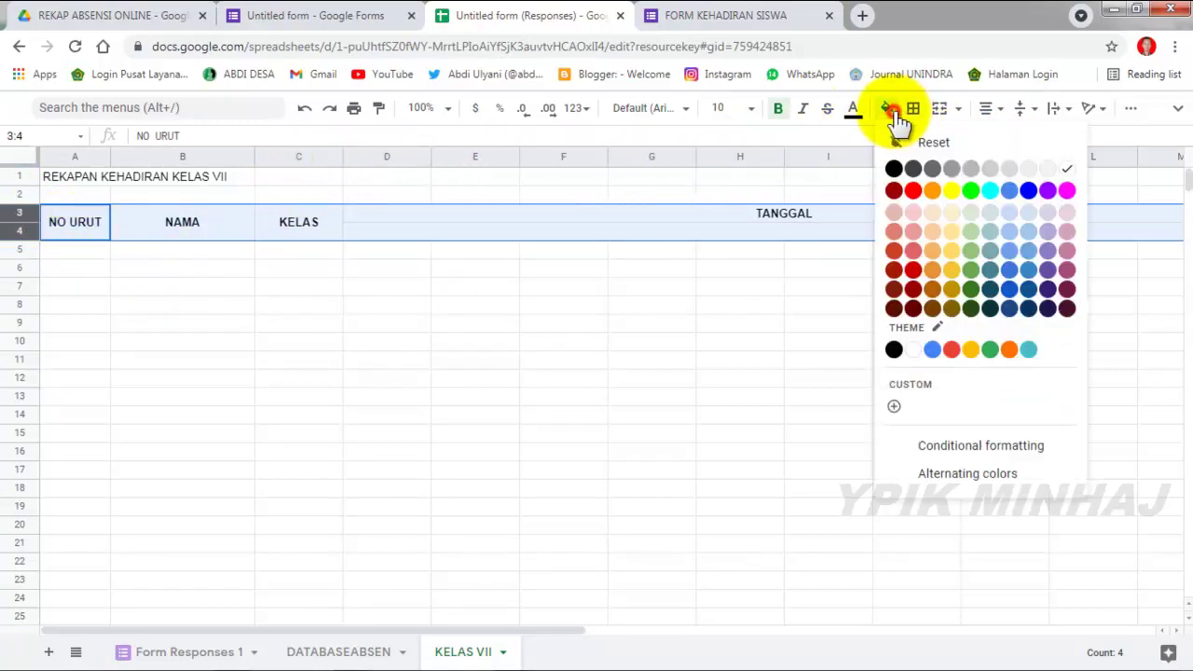
click(946, 194)
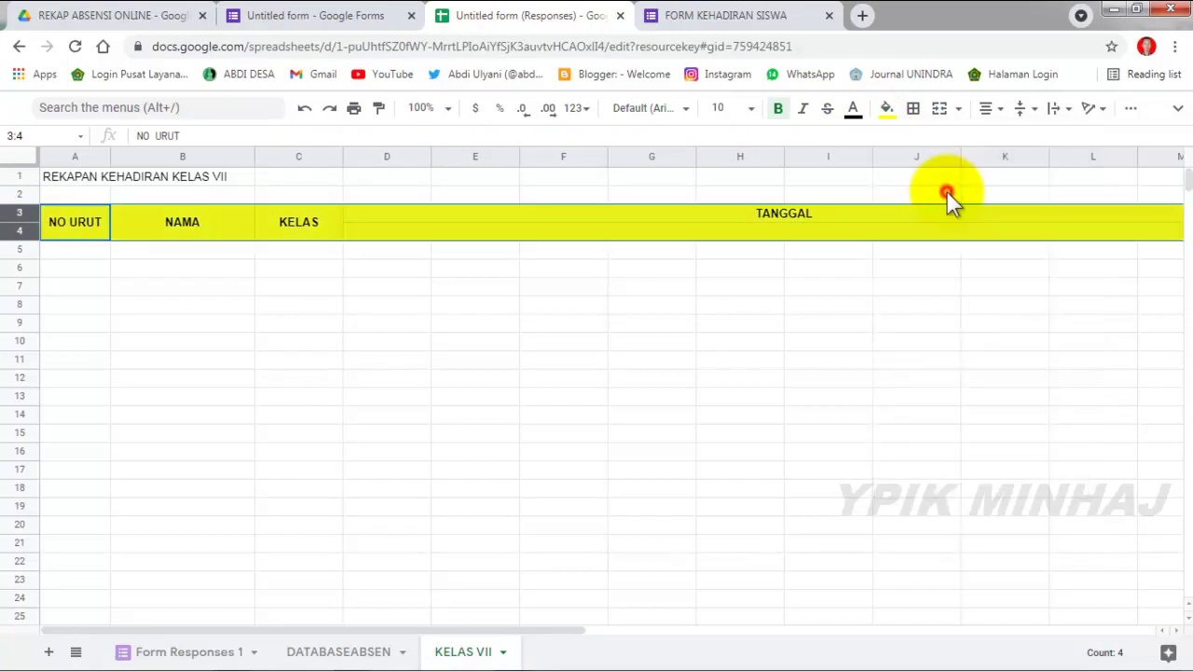
click(532, 378)
Number the NO URUT column as text from 01 in A5, filling the series down to 18 in A22.
click(75, 249)
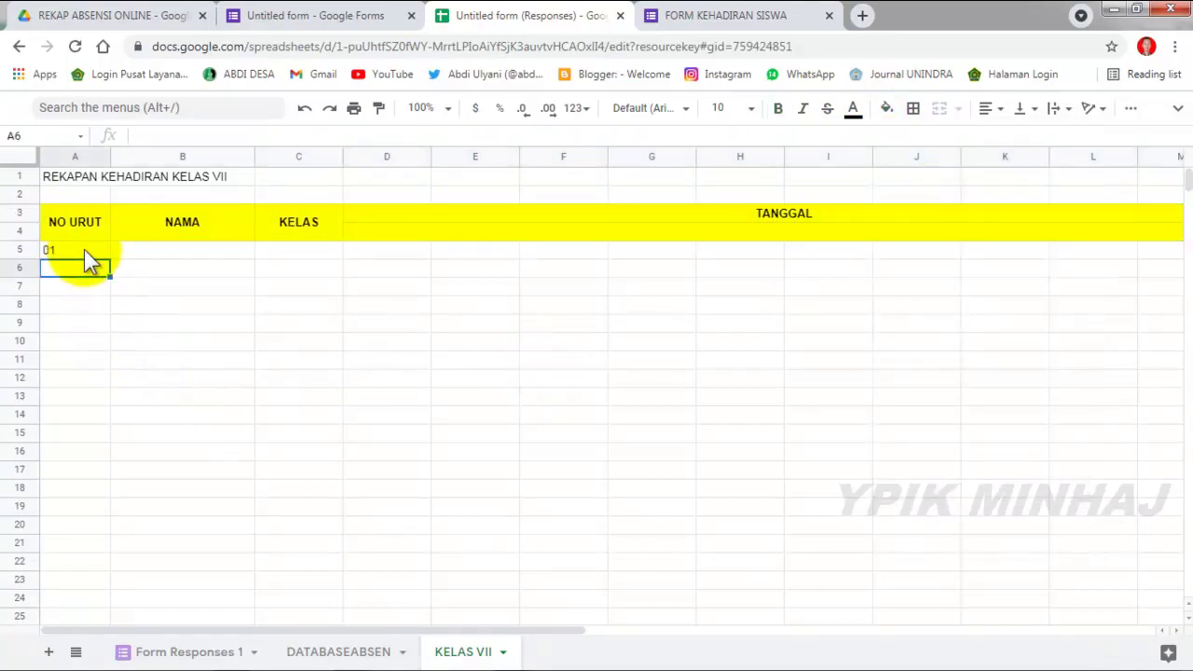
text('01)
key(Down)
key(Down)
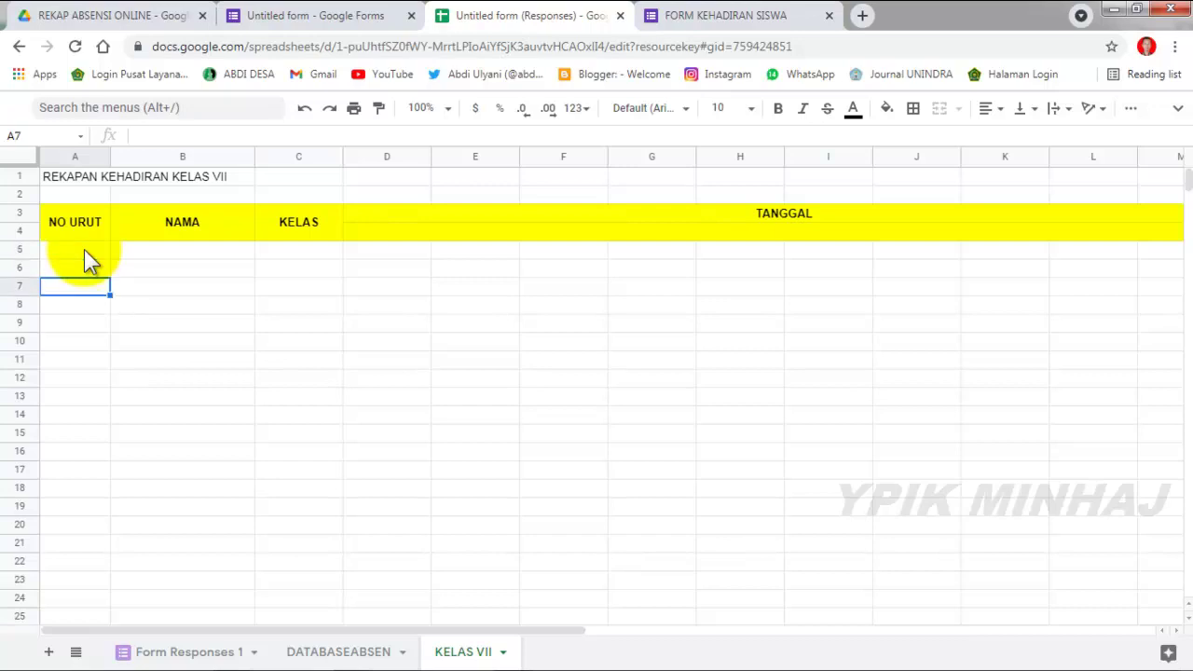
key(Up)
key(Up)
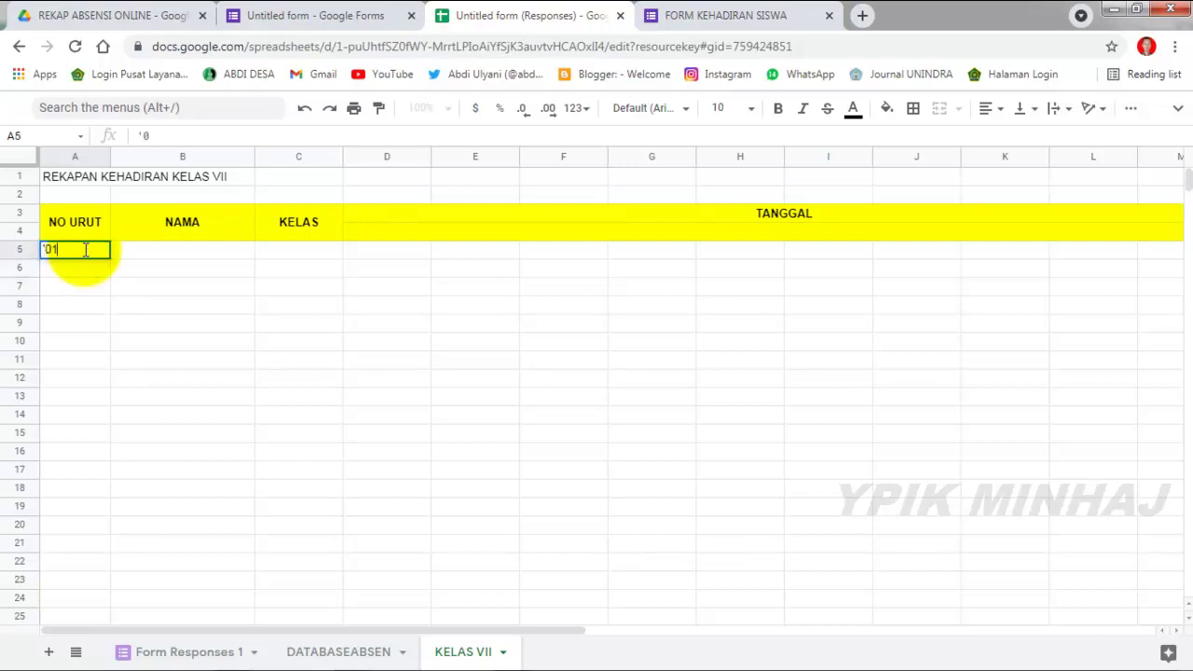
key(Return)
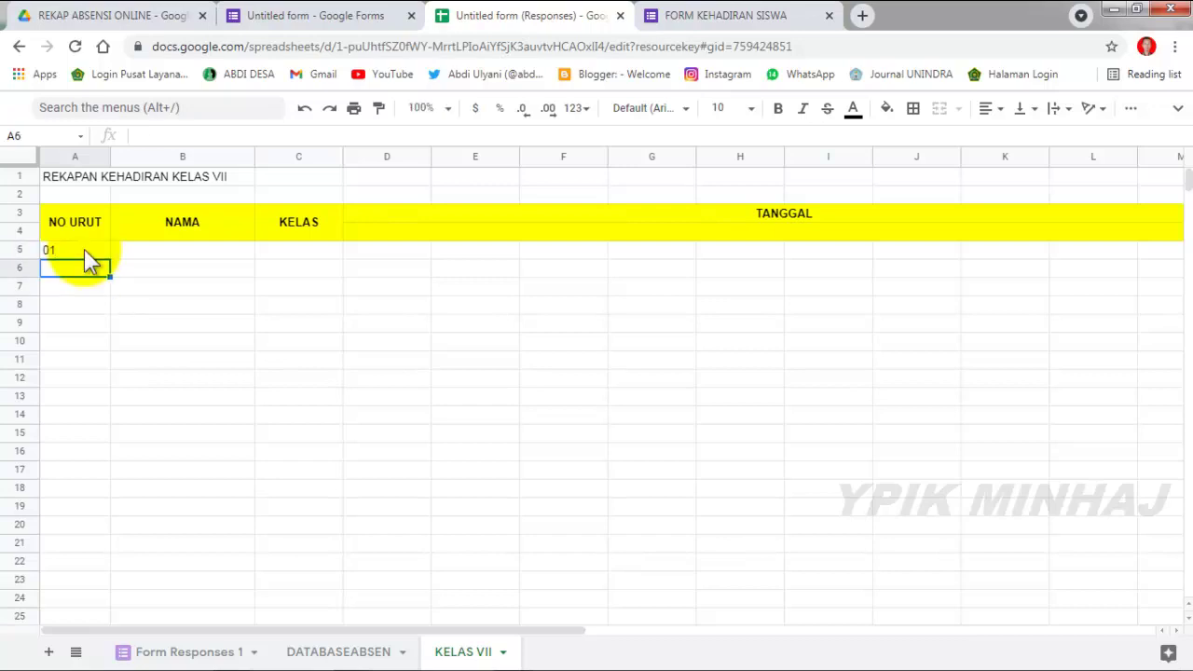
text('02)
click(83, 250)
key(shift+Down)
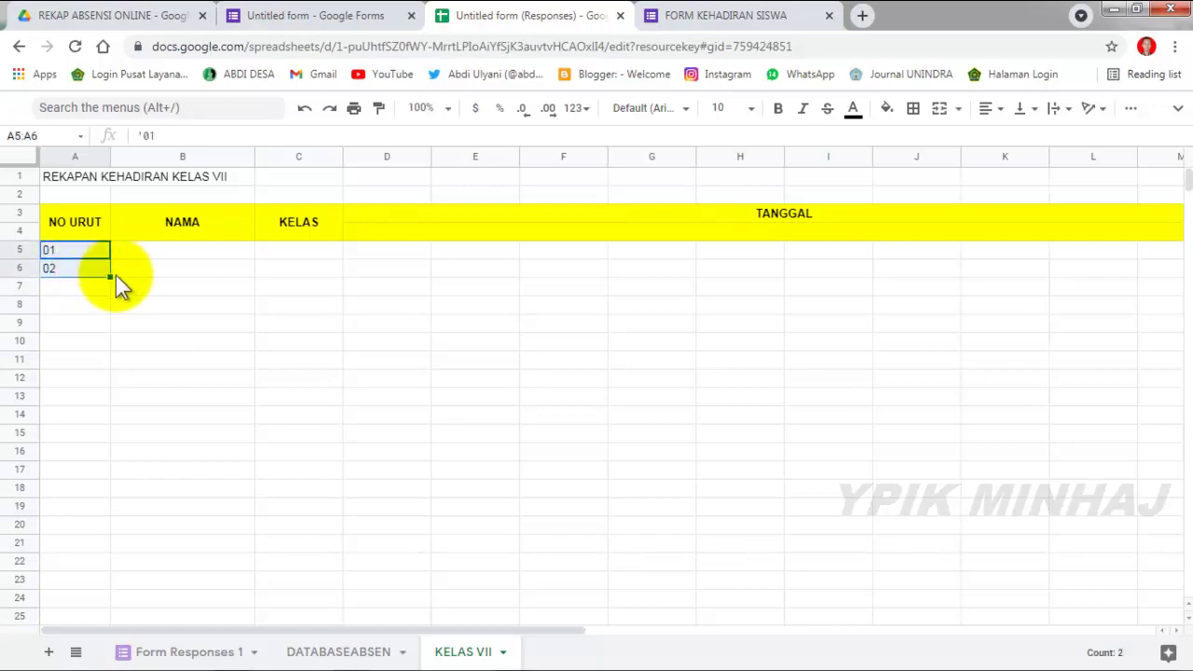
drag(109, 275, 56, 562)
Copy the NAMA KELAS VII student names from the Excel workbook and paste them into the NAMA column starting at B5.
click(186, 248)
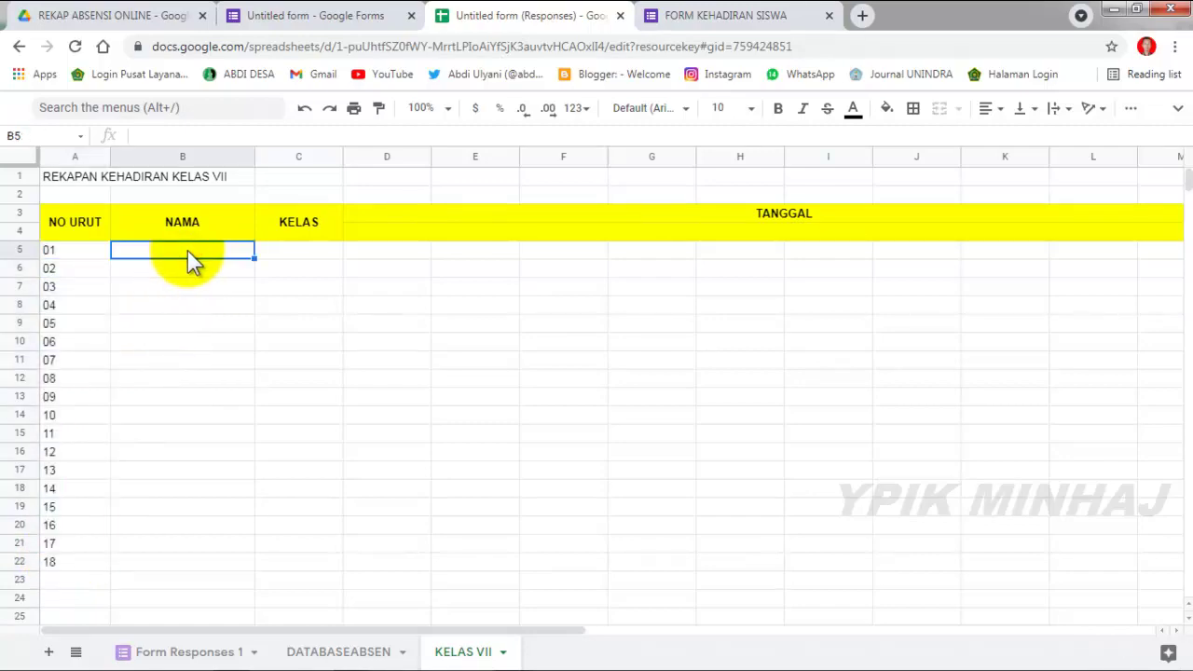
key(alt+Tab)
click(152, 332)
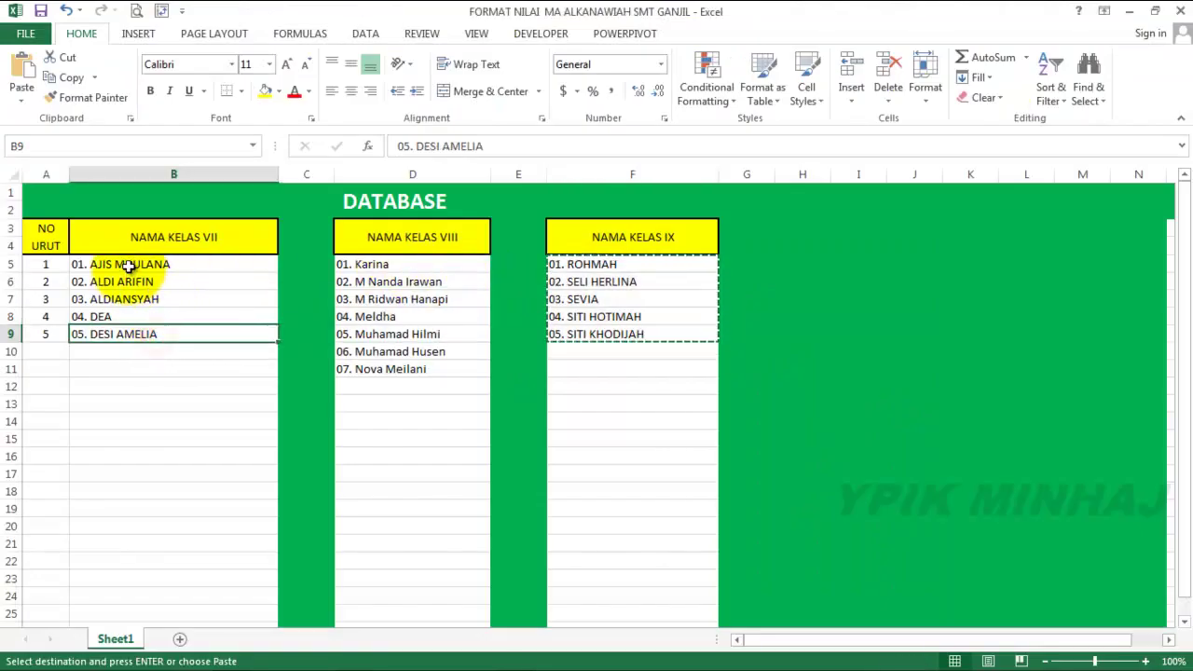
drag(128, 267, 128, 328)
key(ctrl+c)
key(alt+Tab)
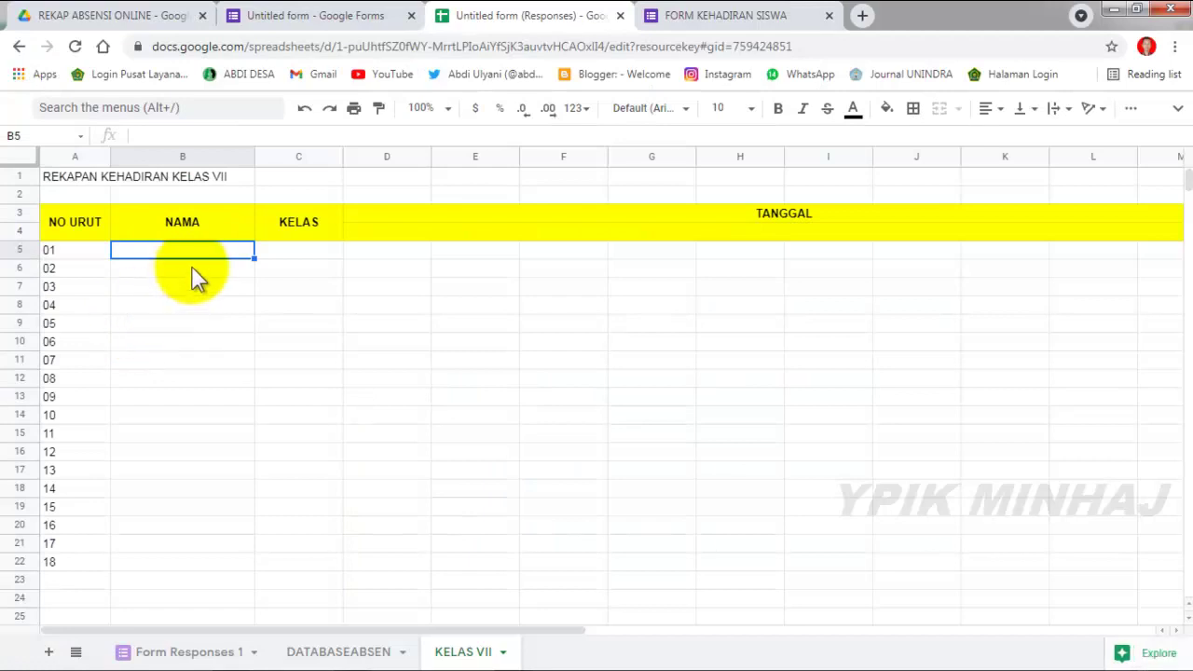
key(ctrl+v)
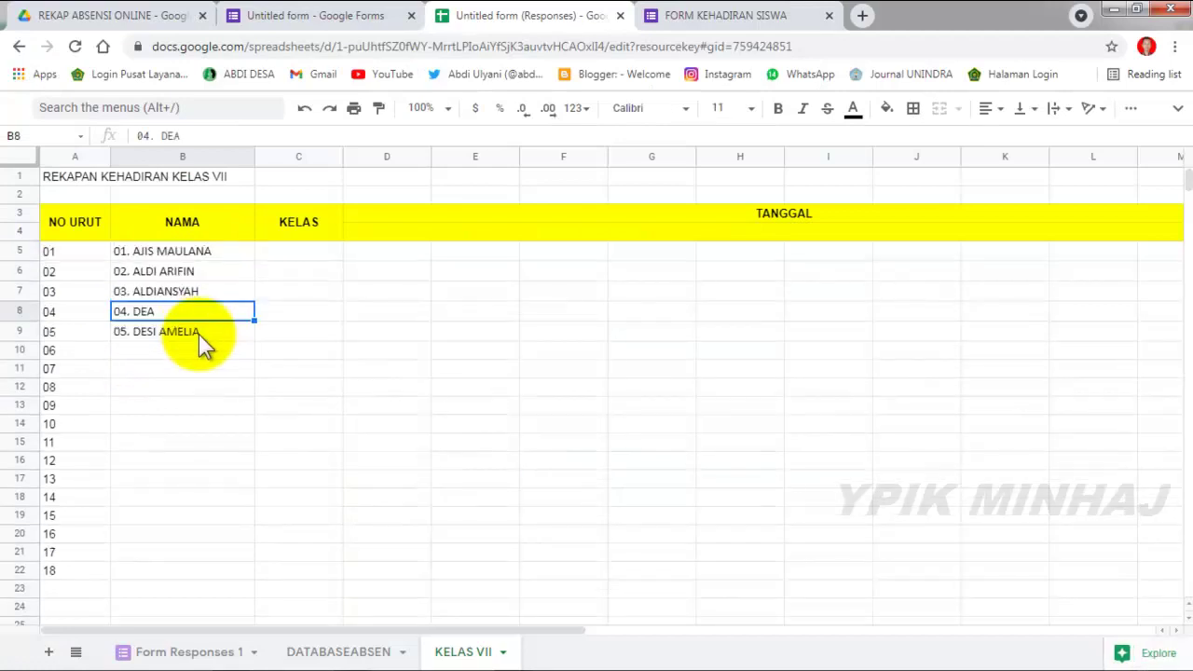
click(199, 353)
scroll(165, 299, down, 2)
scroll(158, 308, up, 1)
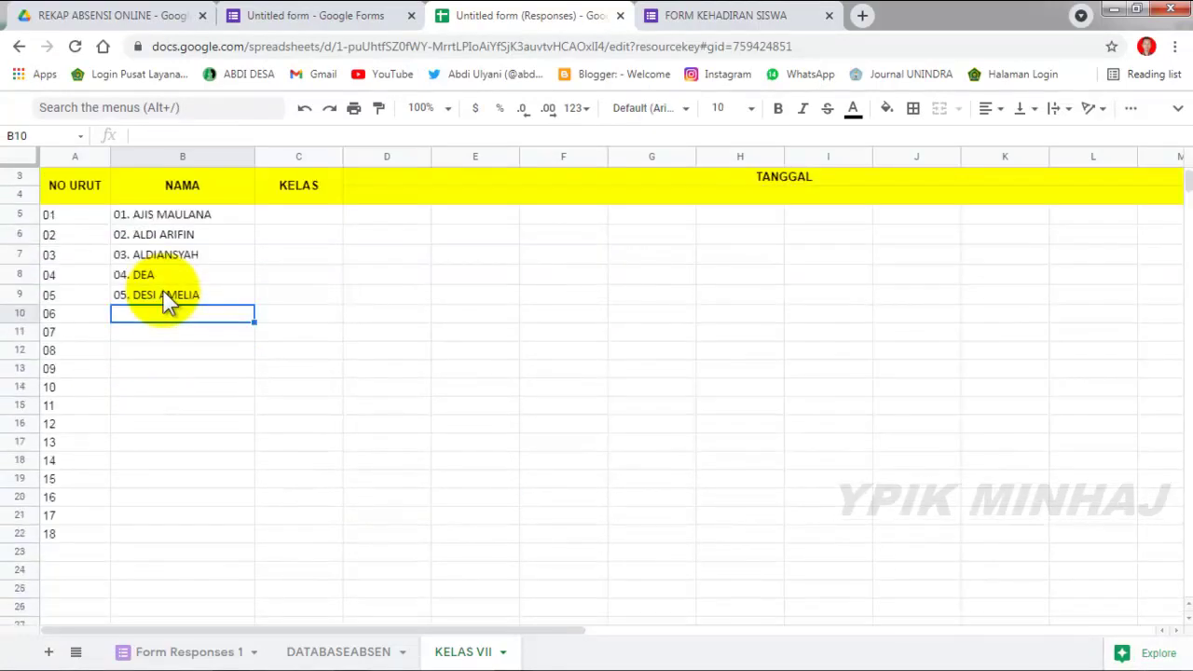
scroll(280, 250, up, 1)
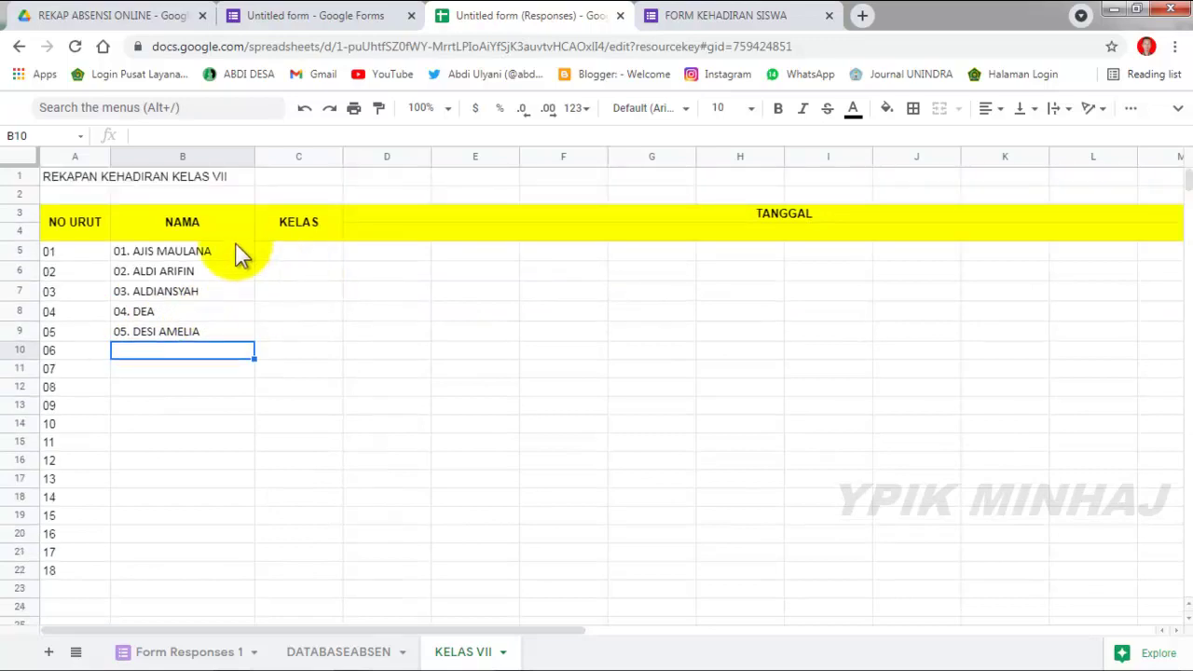
Copy the entire KELAS VII sheet into a new sheet and add another new sheet for a second copy.
click(20, 159)
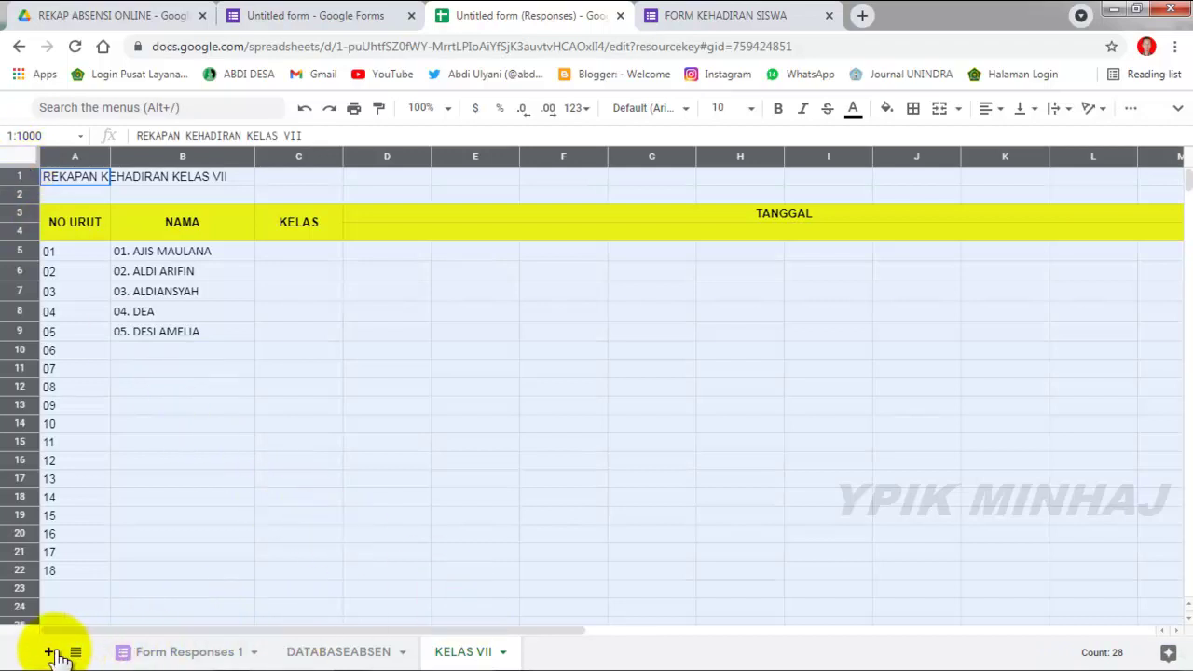
click(48, 651)
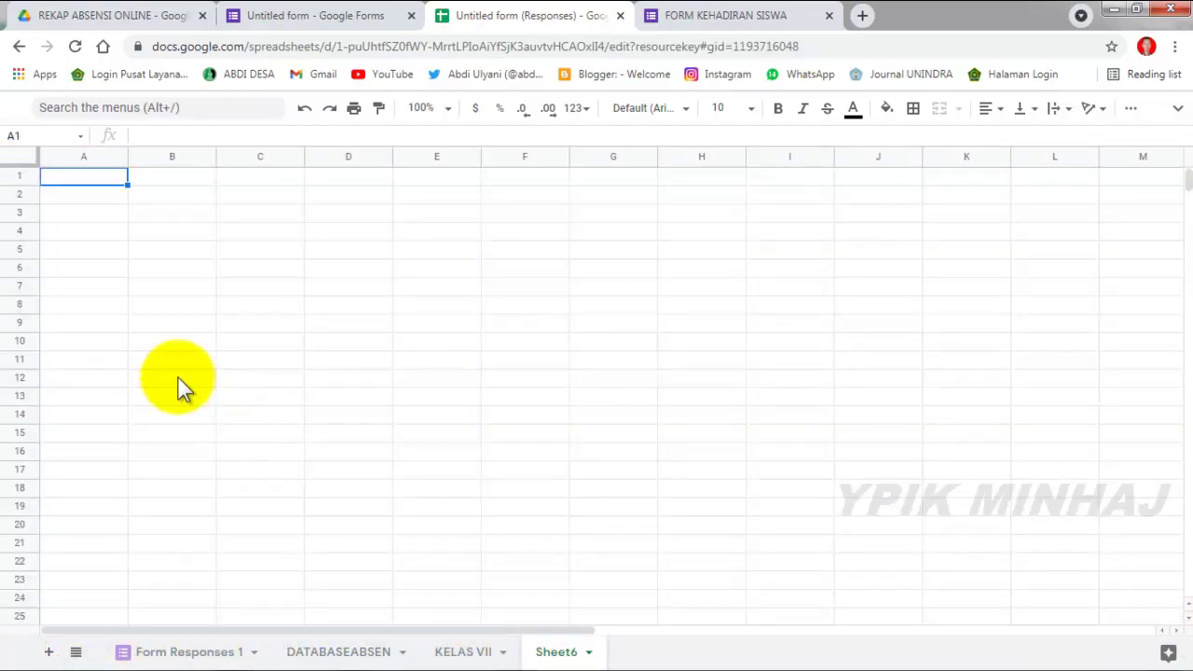
key(ctrl+v)
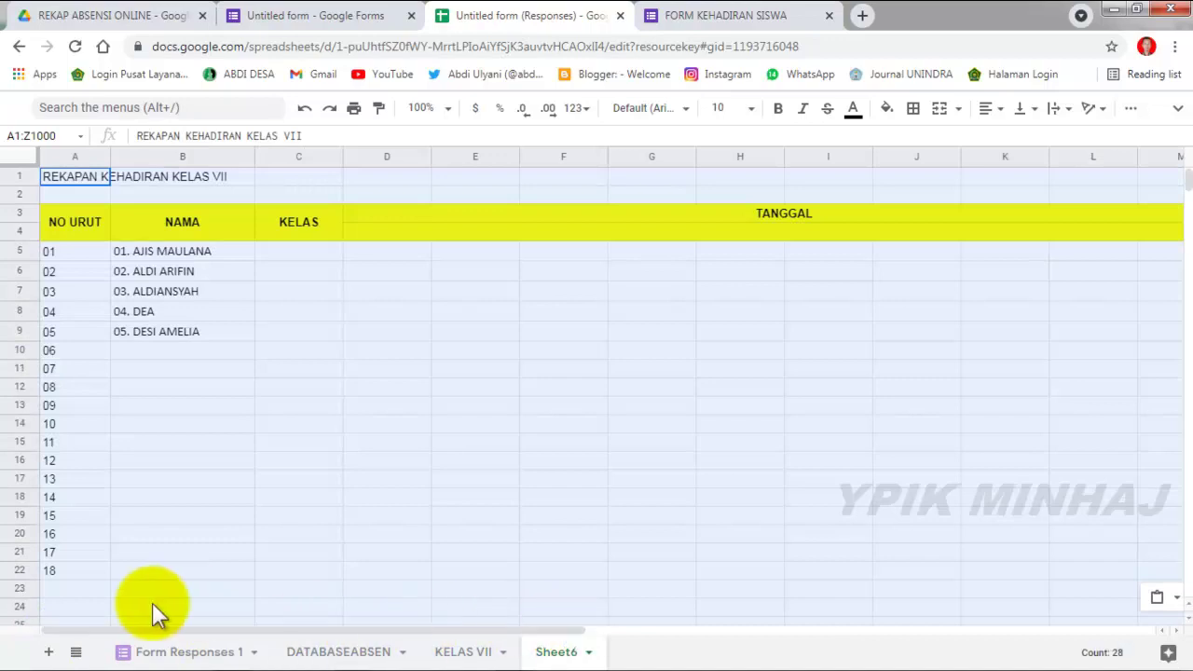
click(49, 652)
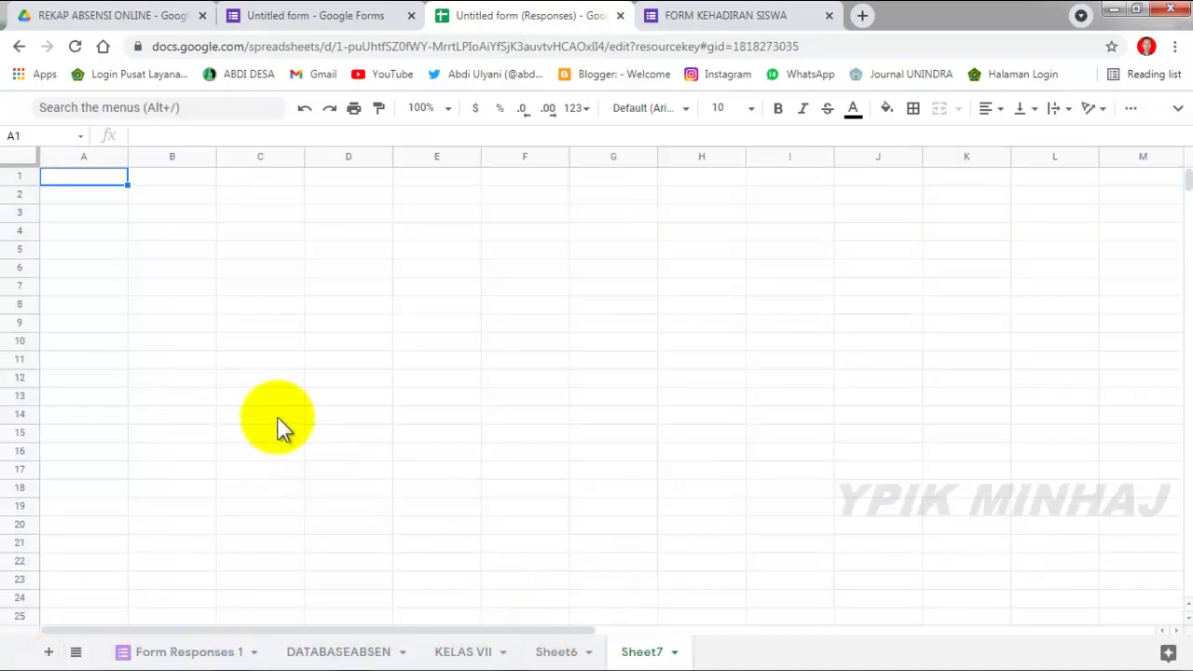
Replace the names in Sheet6's NAMA column with the NAMA KELAS VIII list copied from the Excel workbook.
key(alt+Up)
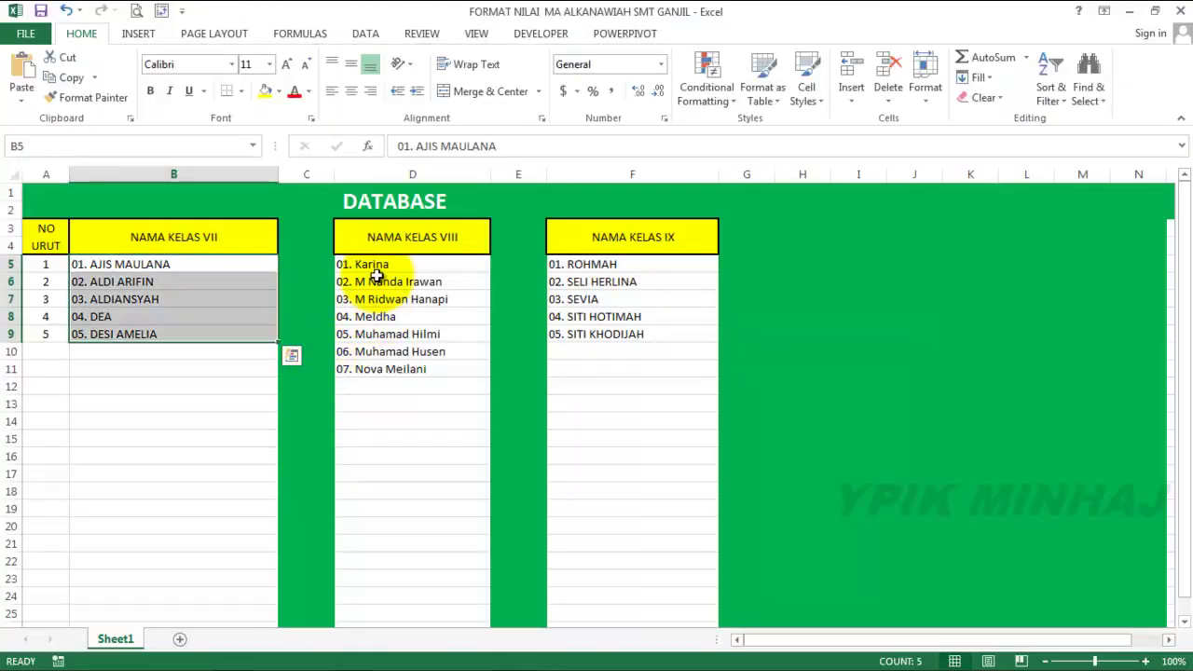
drag(373, 267, 374, 365)
key(ctrl+c)
key(alt+Tab)
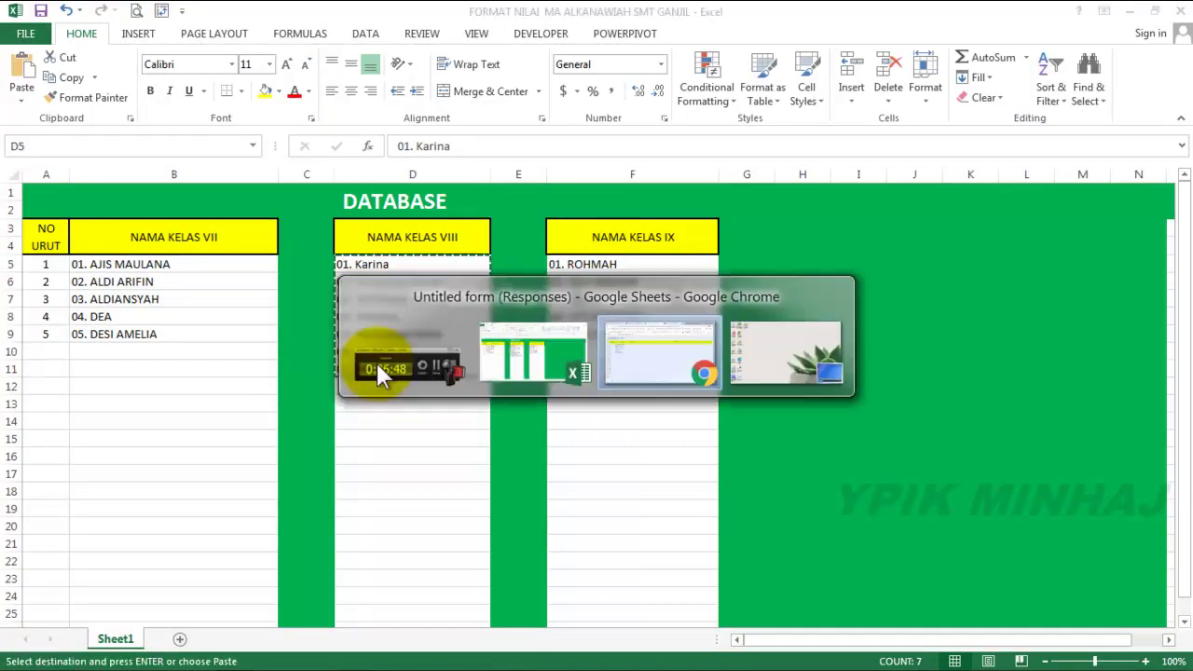
click(168, 259)
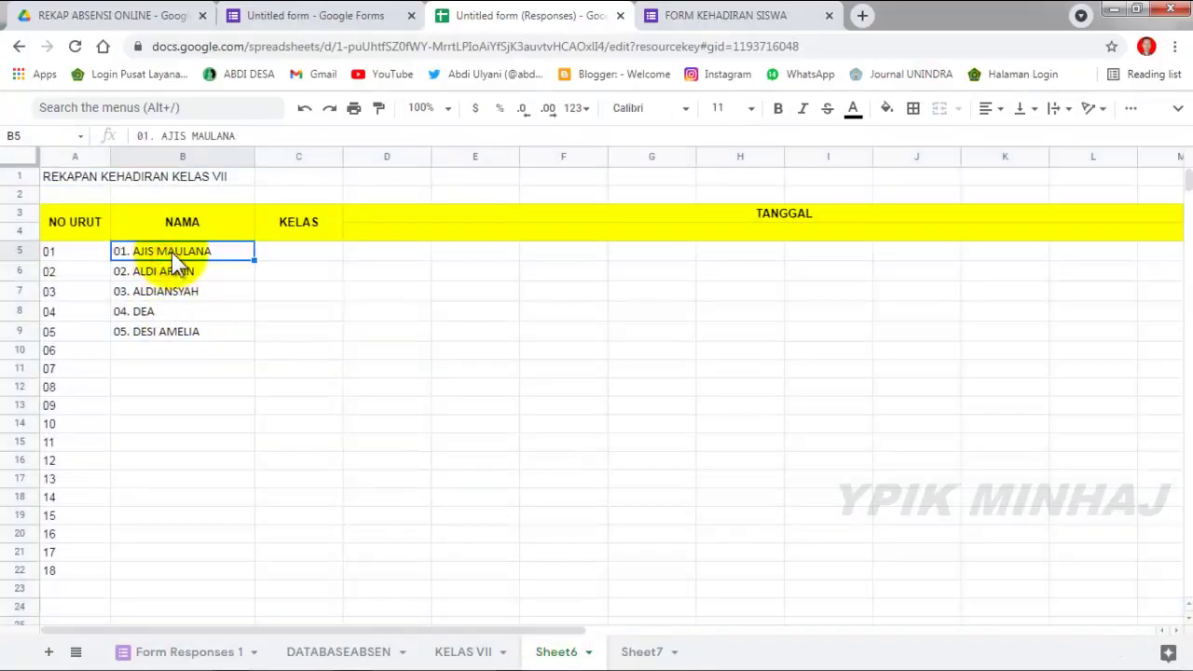
drag(237, 264, 231, 345)
key(ctrl+v)
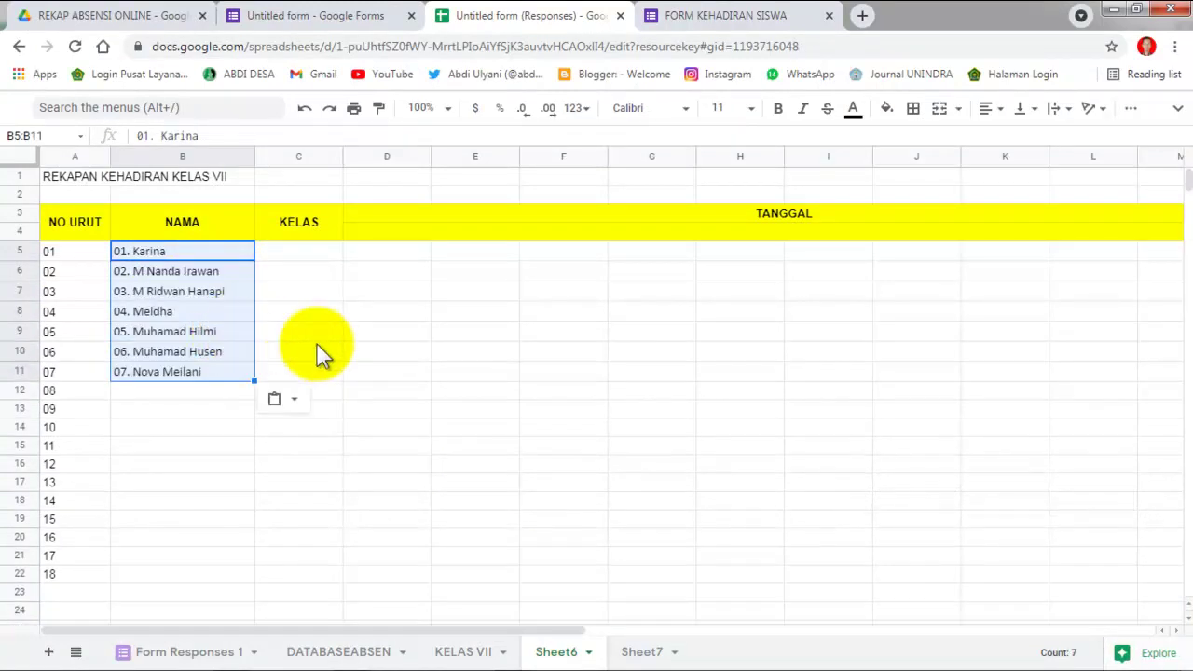
click(317, 352)
Replace the names in Sheet7's NAMA column with the NAMA KELAS IX list copied from the Excel workbook.
key(alt+Tab)
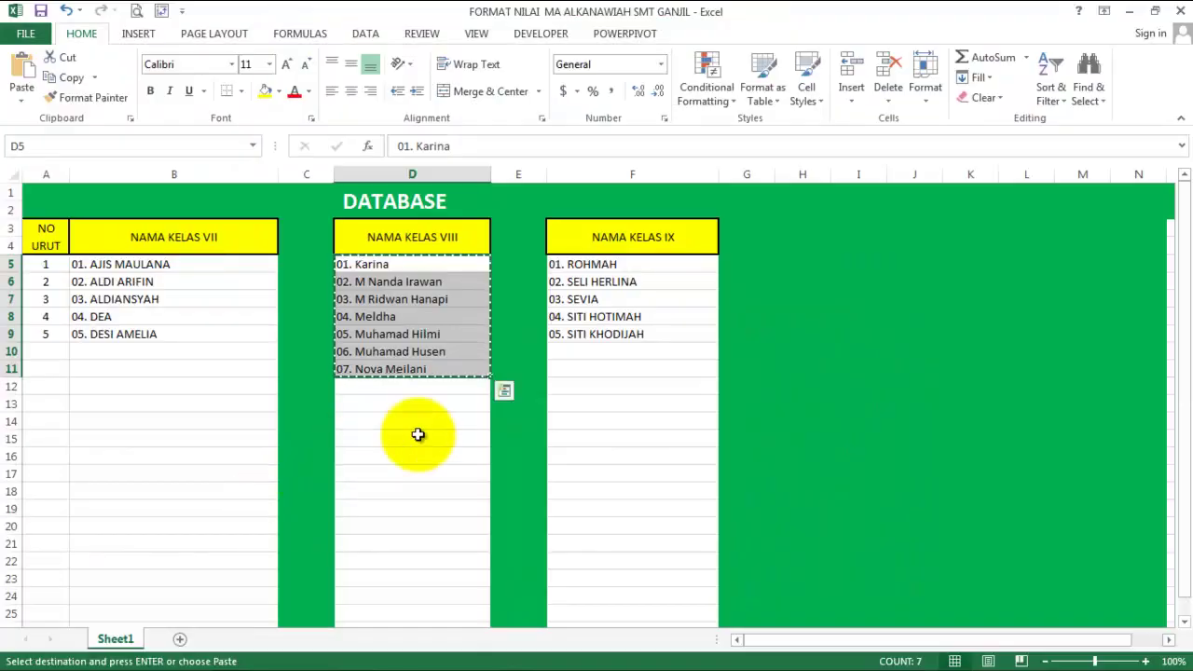
drag(607, 266, 620, 333)
key(ctrl+c)
key(alt+Tab)
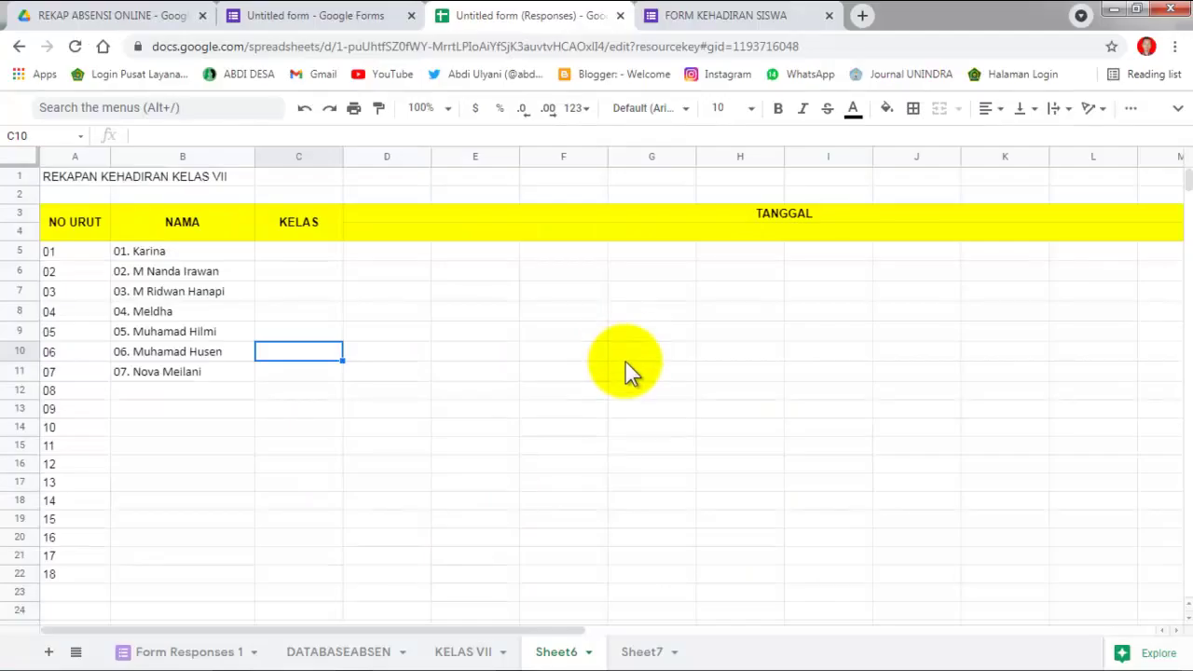
click(629, 655)
drag(196, 250, 205, 336)
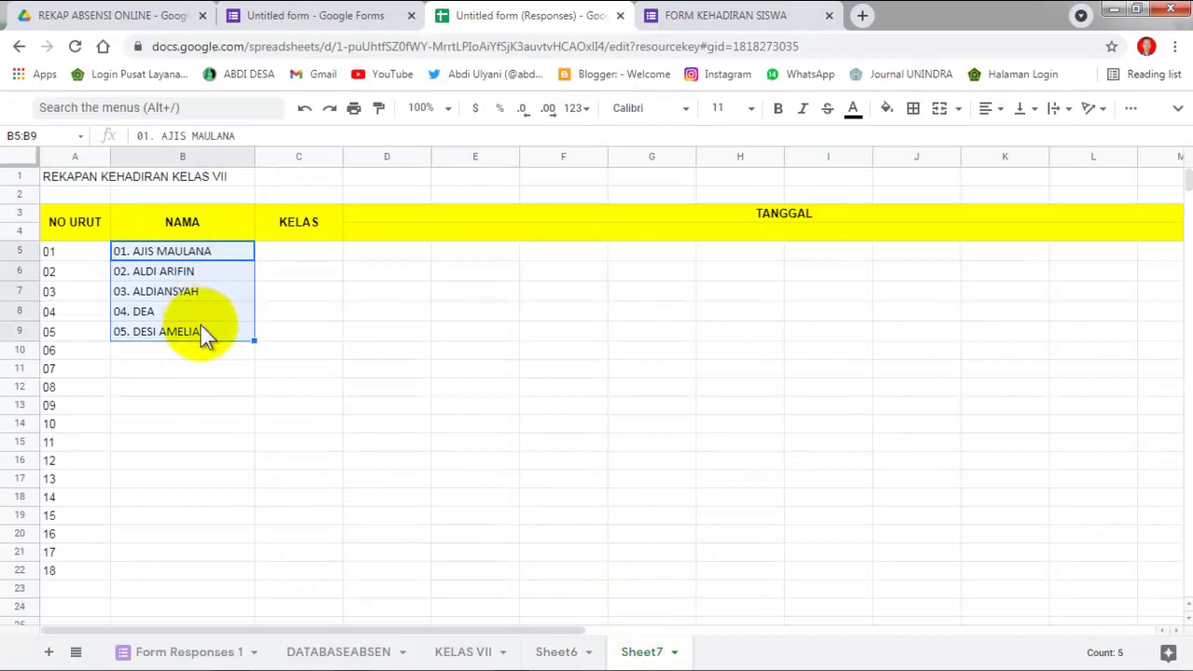
key(ctrl+v)
key(ctrl+Home)
On the KELAS VII sheet, merge A1:M2 for the title and center it vertically and horizontally.
click(447, 652)
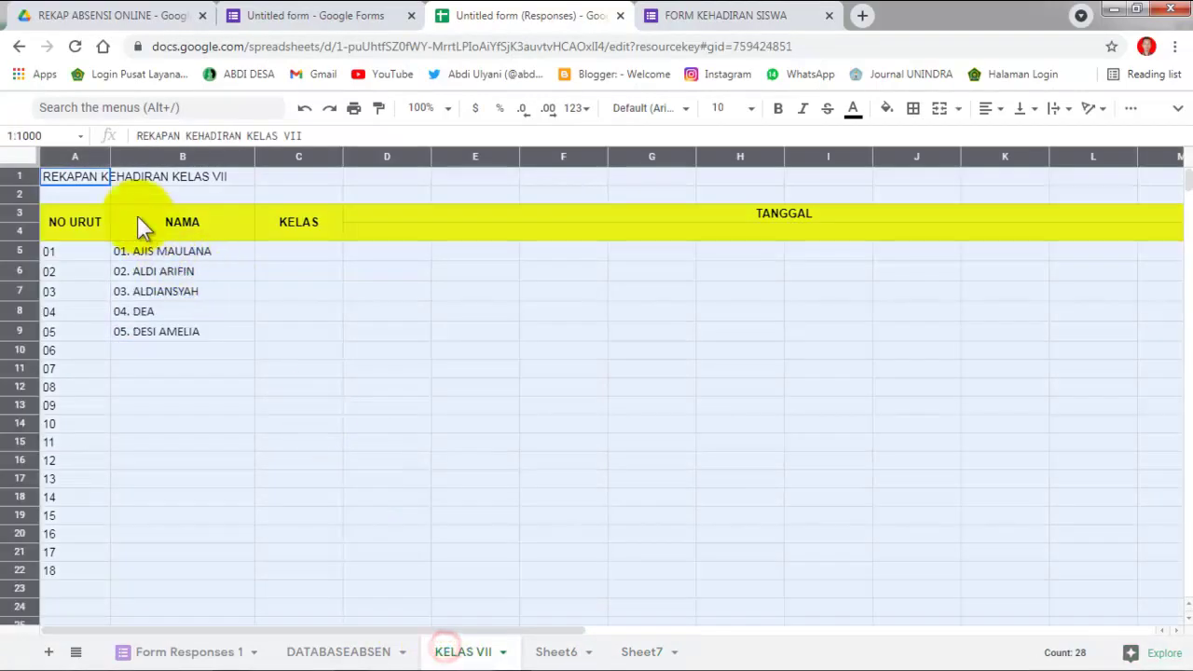
click(99, 192)
drag(95, 176, 553, 186)
click(939, 107)
click(1025, 107)
click(1038, 133)
key(ctrl+shift+e)
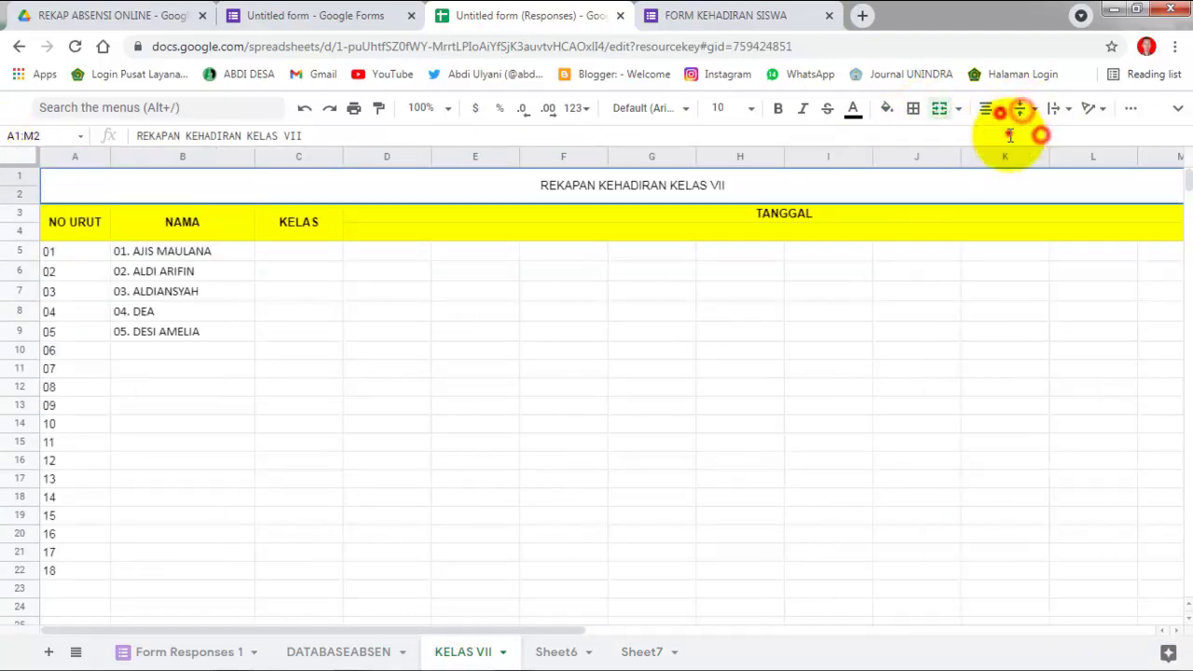
Format the REKAPAN KEHADIRAN KELAS VII title with a dark green fill and bold white text.
click(886, 108)
click(969, 292)
click(852, 107)
click(1028, 175)
click(652, 291)
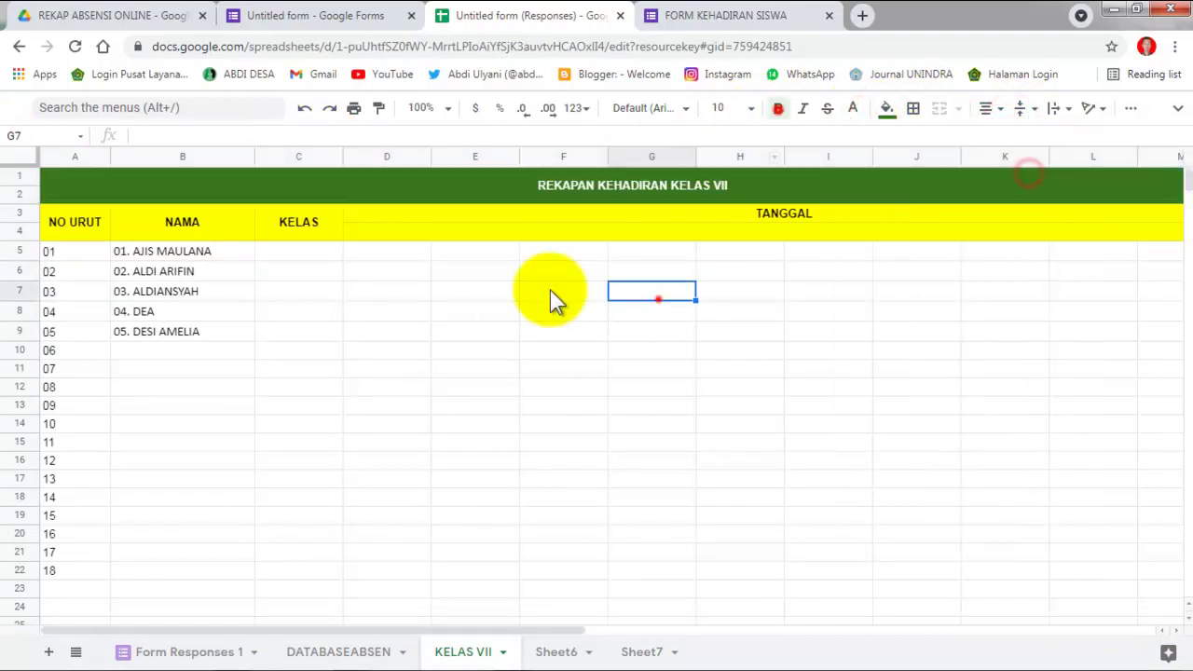
Enter 21/07/2021 as the first attendance date in cell D4, under the TANGGAL heading.
click(400, 231)
click(930, 109)
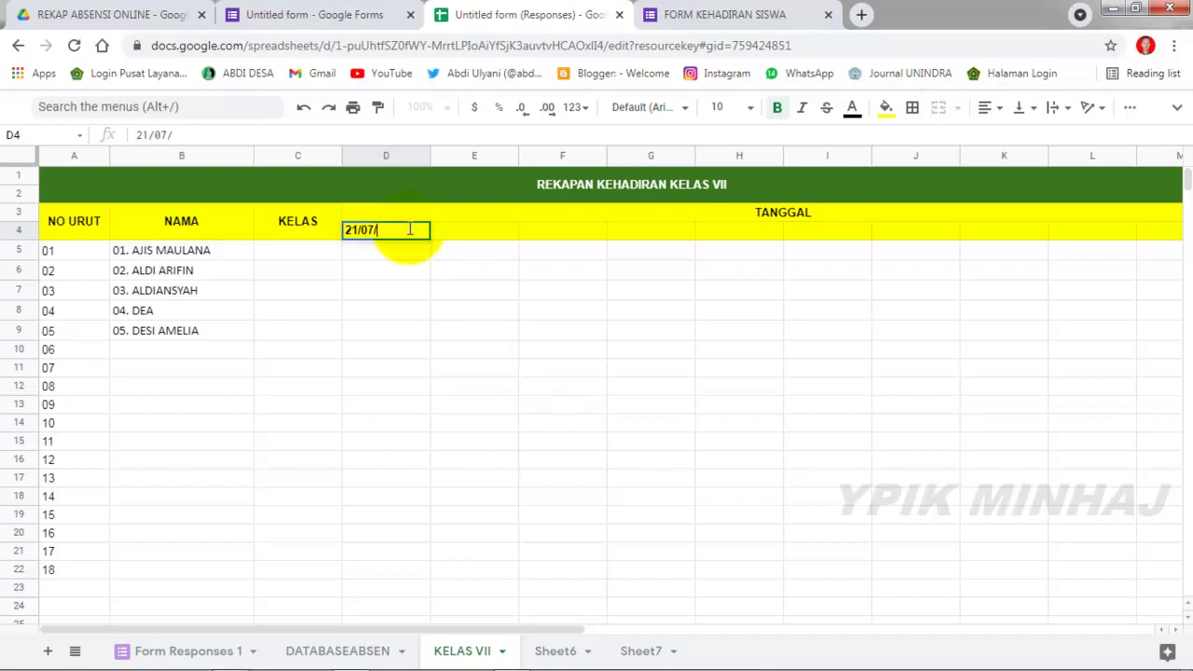
text(21)
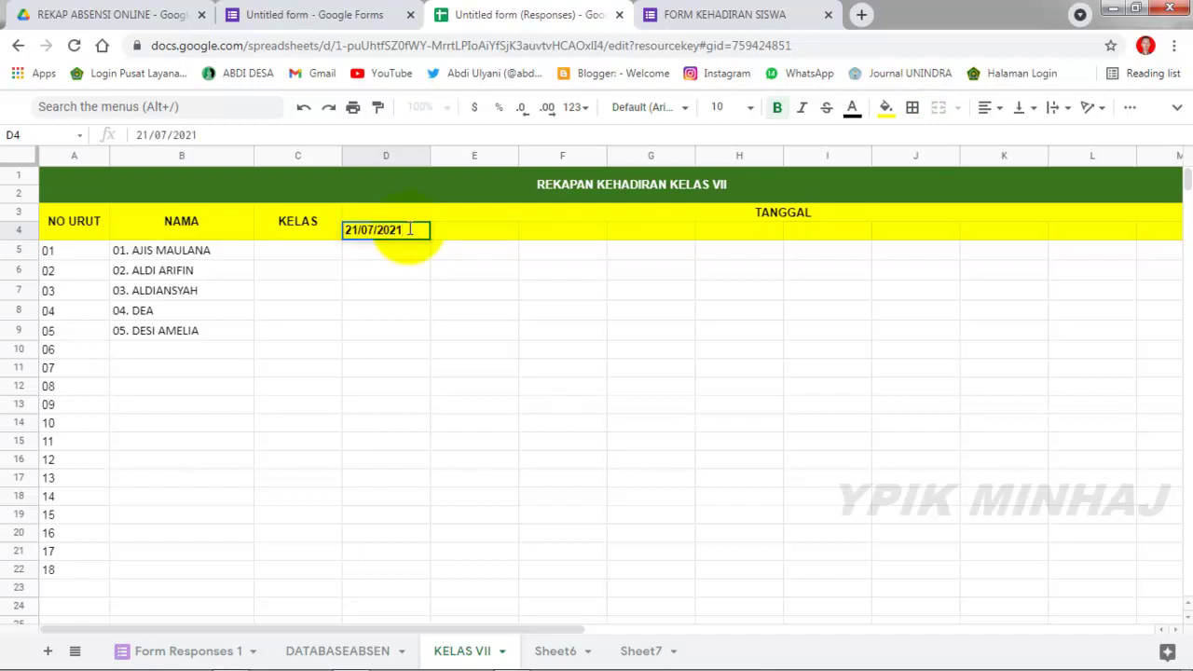
click(447, 270)
click(452, 236)
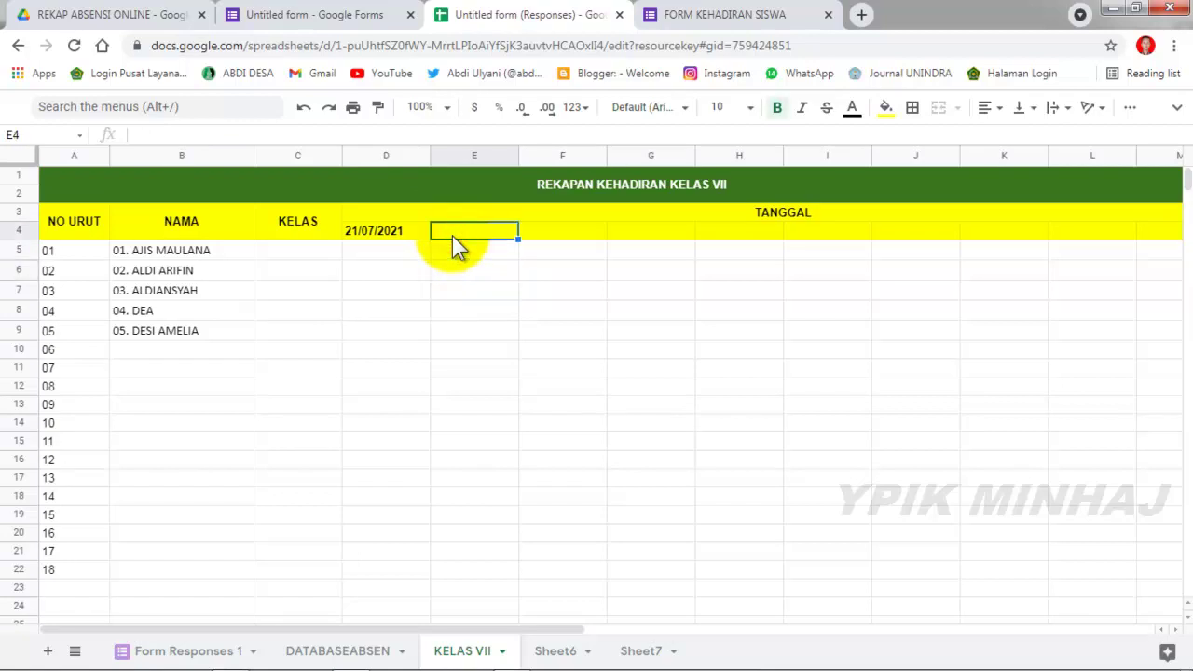
Replace the date in D4 with 07/21/2021, in month/day/year order.
click(416, 236)
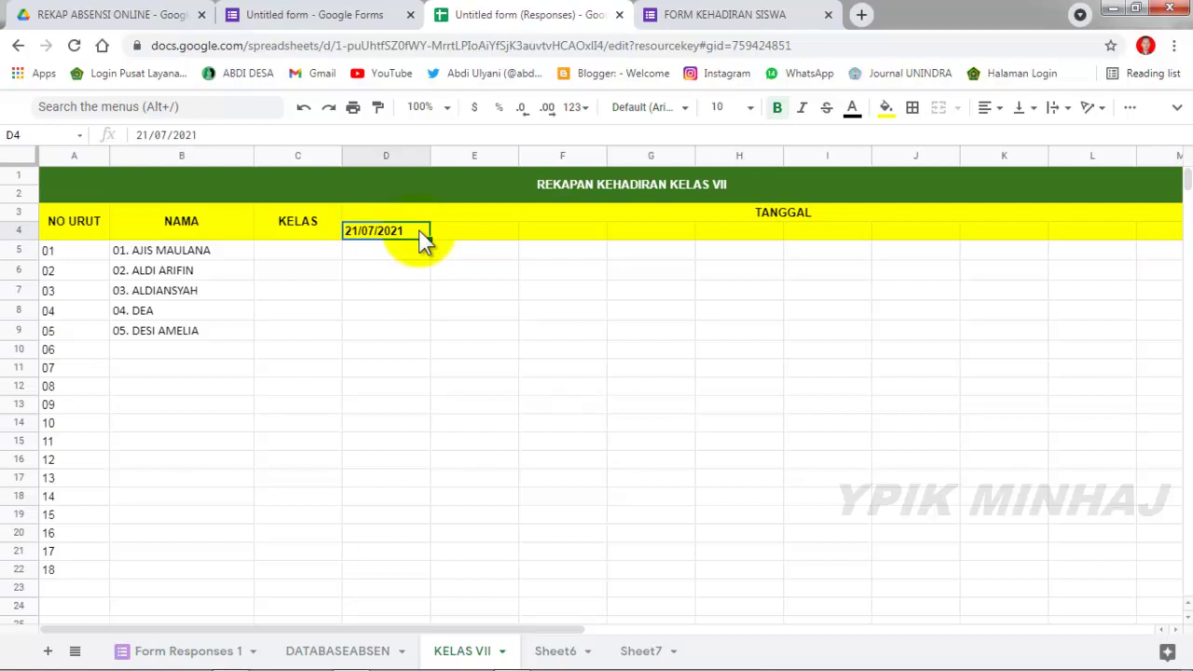
text(07)
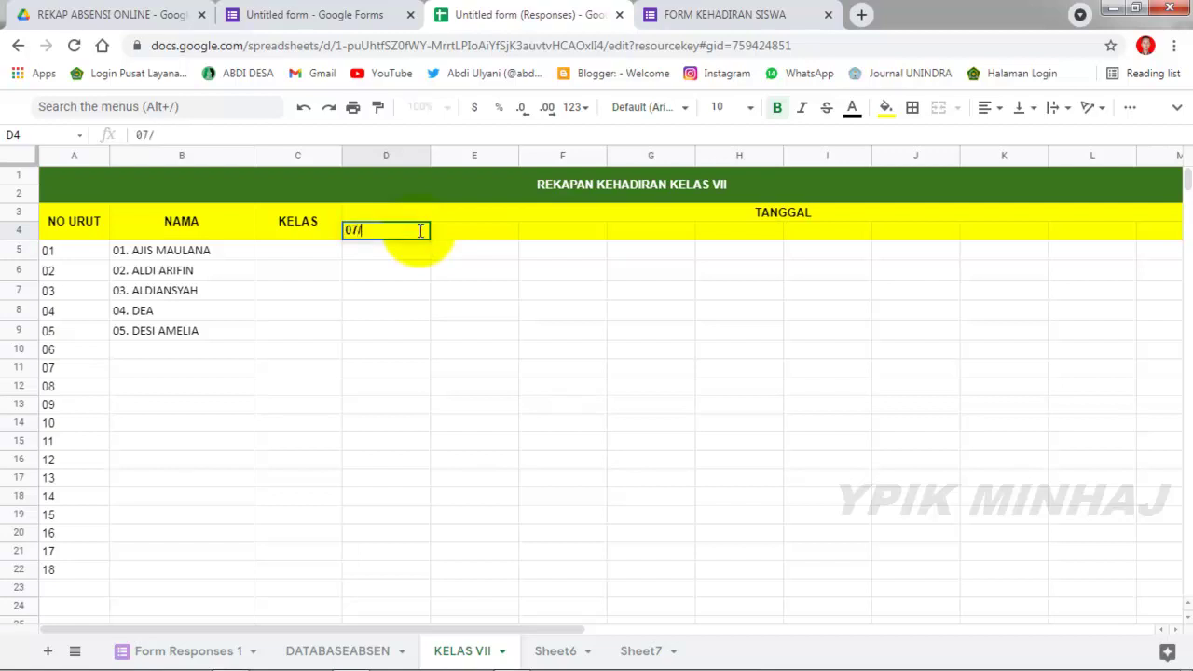
text(/21/2021)
click(427, 310)
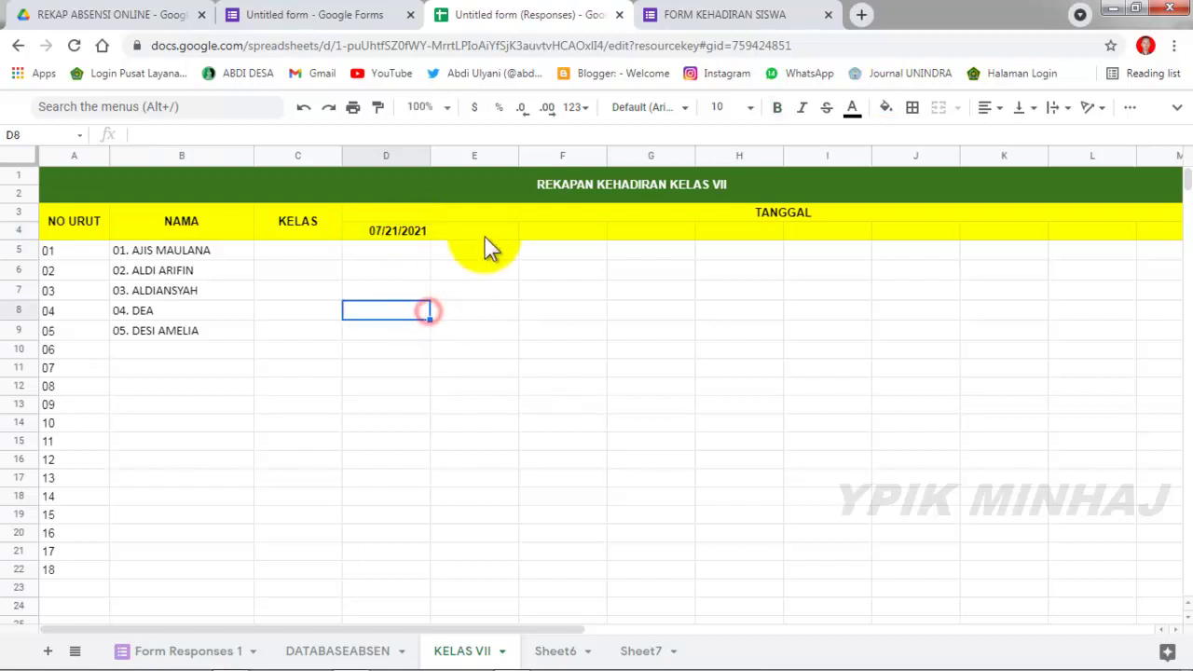
Calculate the next date header in E4 from the first date with the formula =D4+7.
click(486, 234)
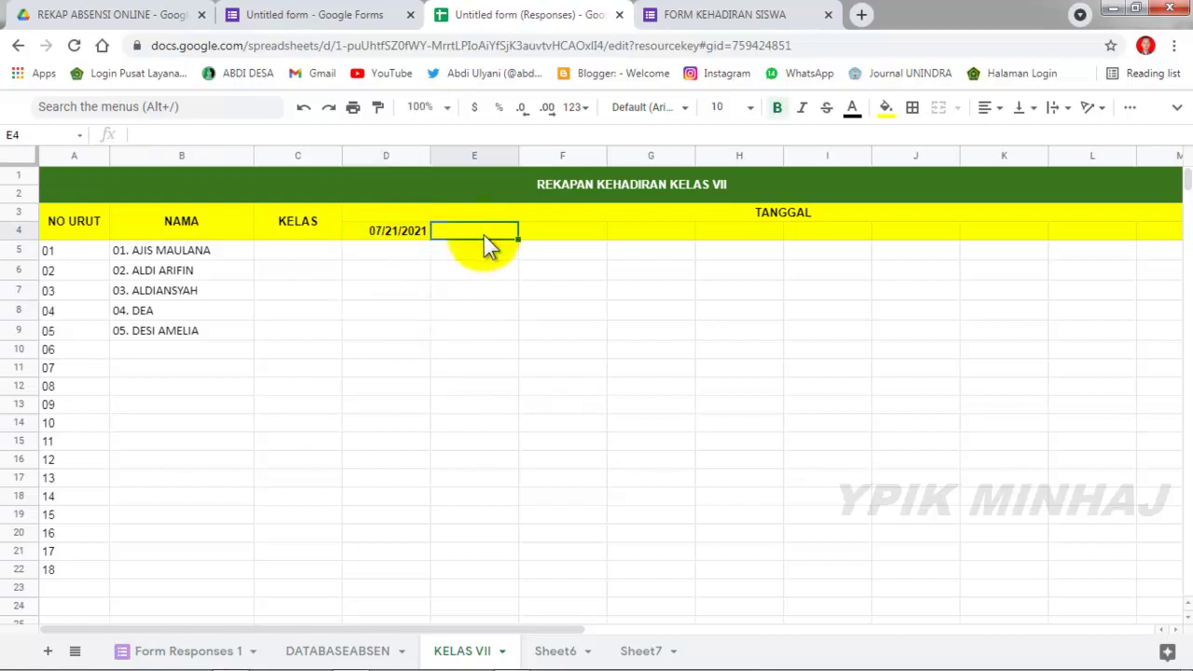
text(=)
click(386, 233)
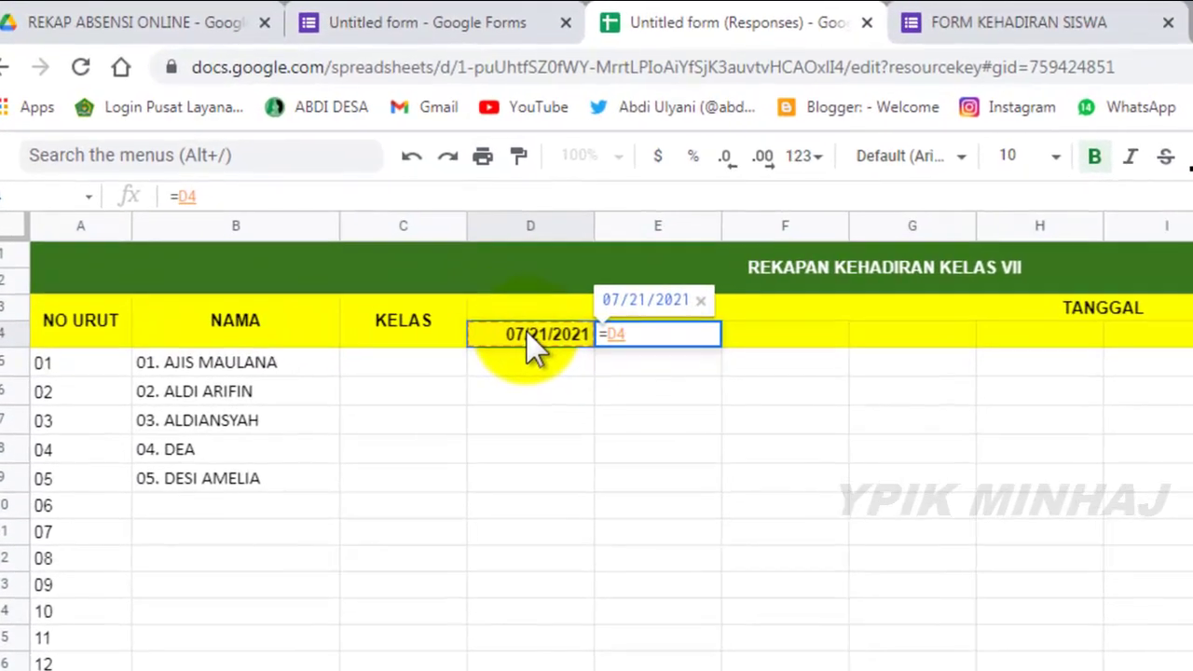
text(+7)
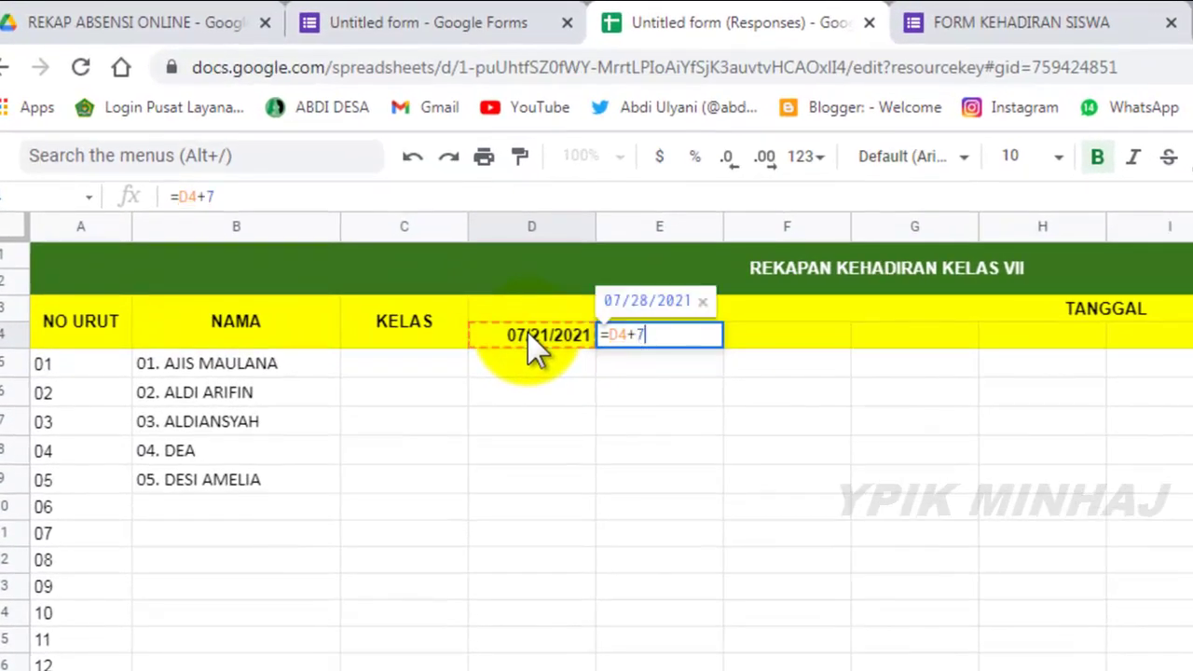
key(Return)
click(536, 367)
click(548, 337)
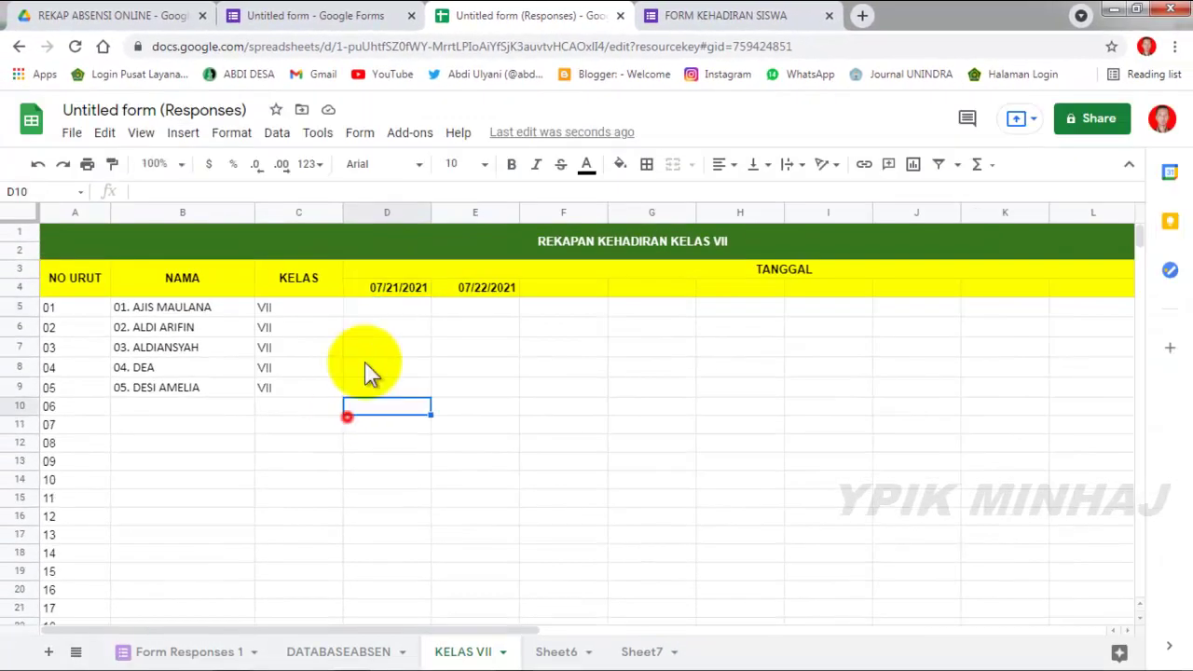
Begin the attendance lookup formula in D5 with an IFERROR function wrapping a VLOOKUP.
click(376, 315)
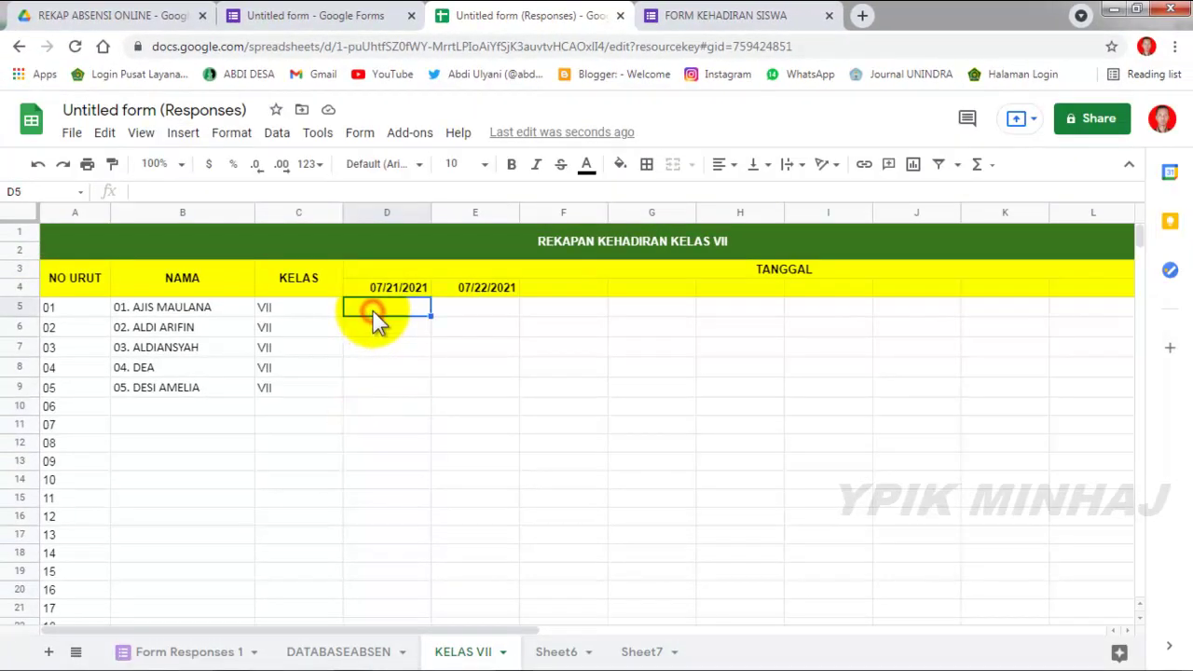
text(=IF)
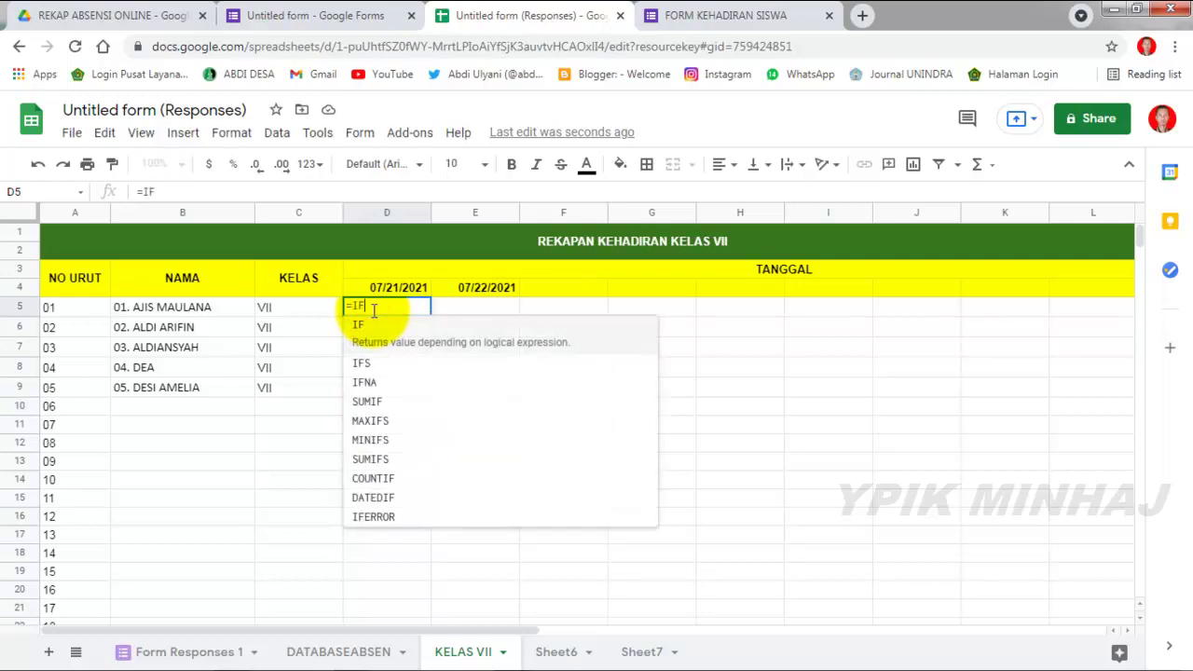
text(ERRO)
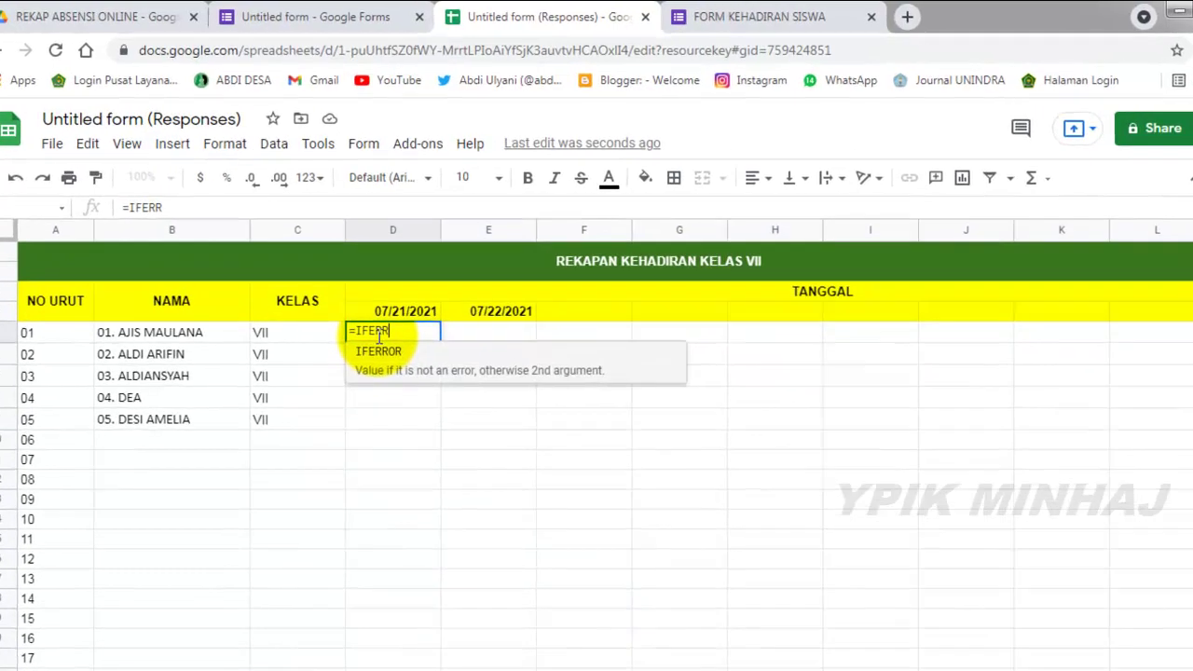
text(R)
text(()
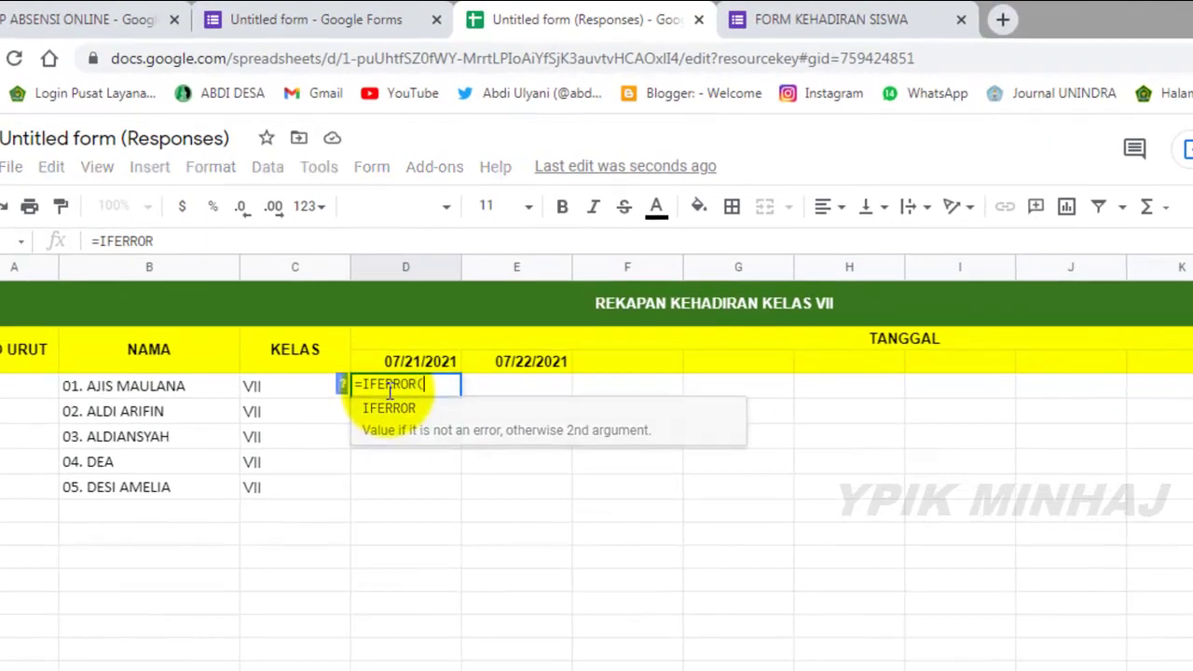
text(VLO)
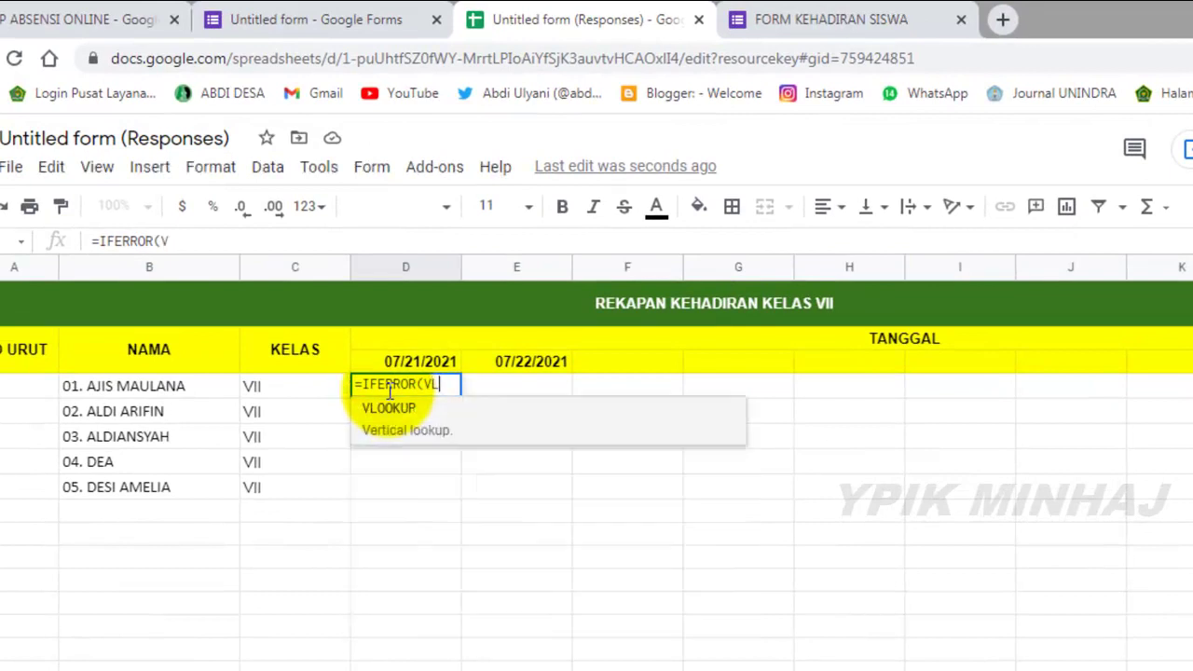
click(419, 417)
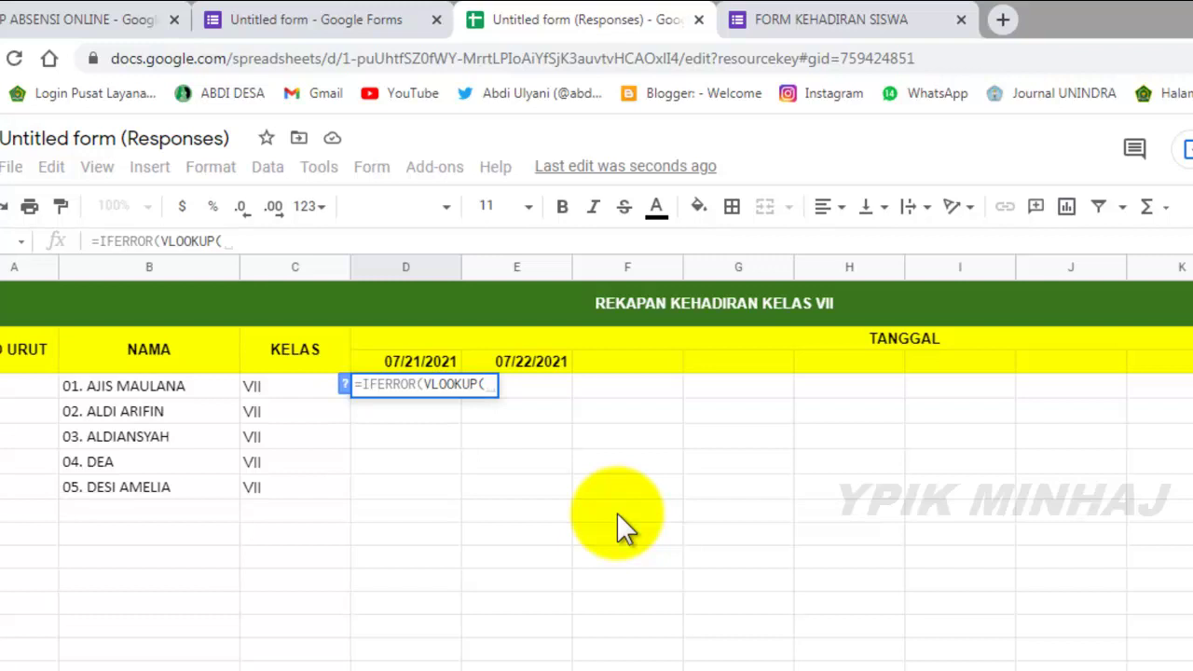
Build the VLOOKUP search key as TEXT(D4,"DDMMYY")&C5&A5, combining the date, class and roll number.
text(TEXT()
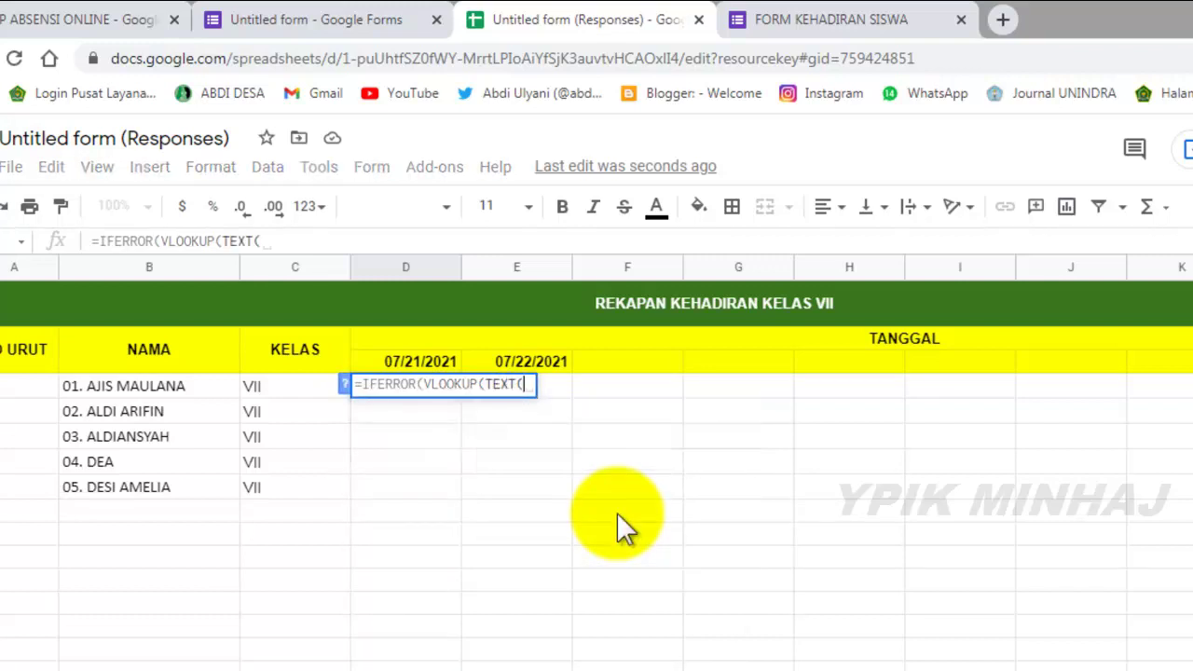
click(417, 360)
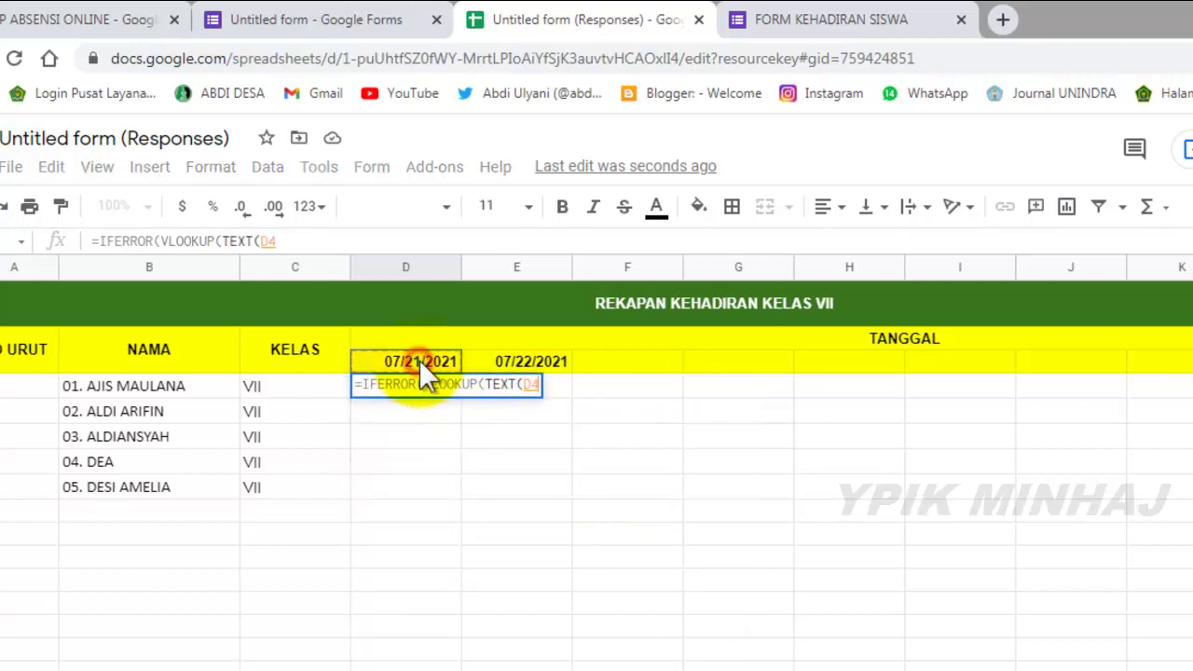
text(,"")
key(BackSpace)
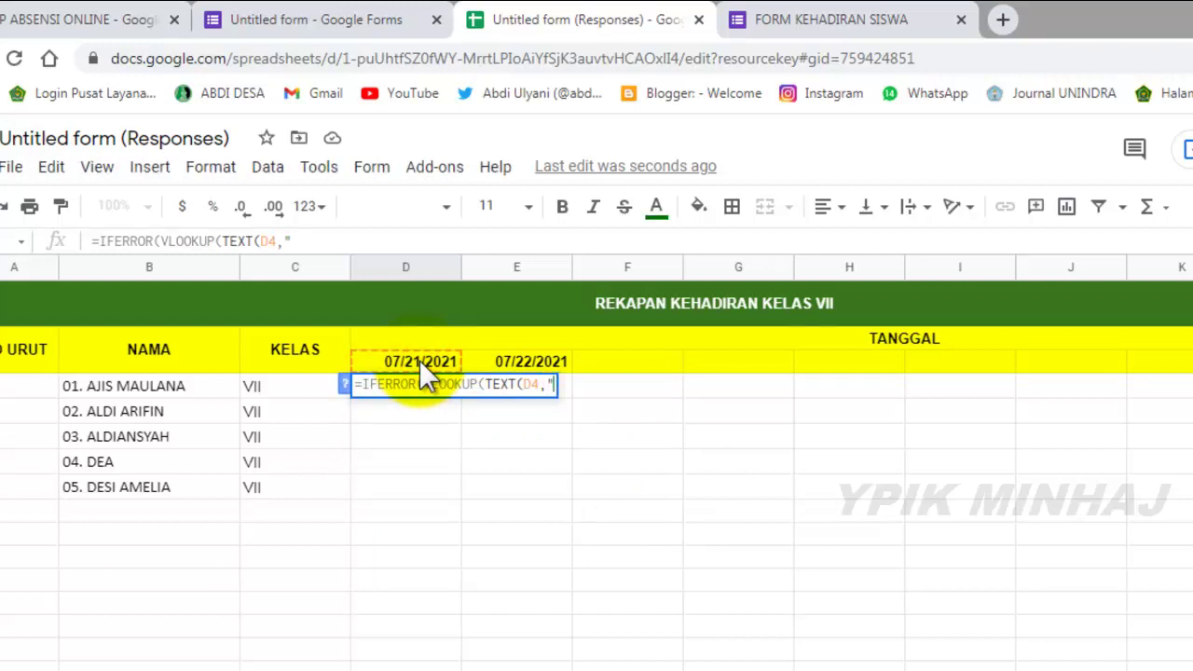
text(DDMMYY")
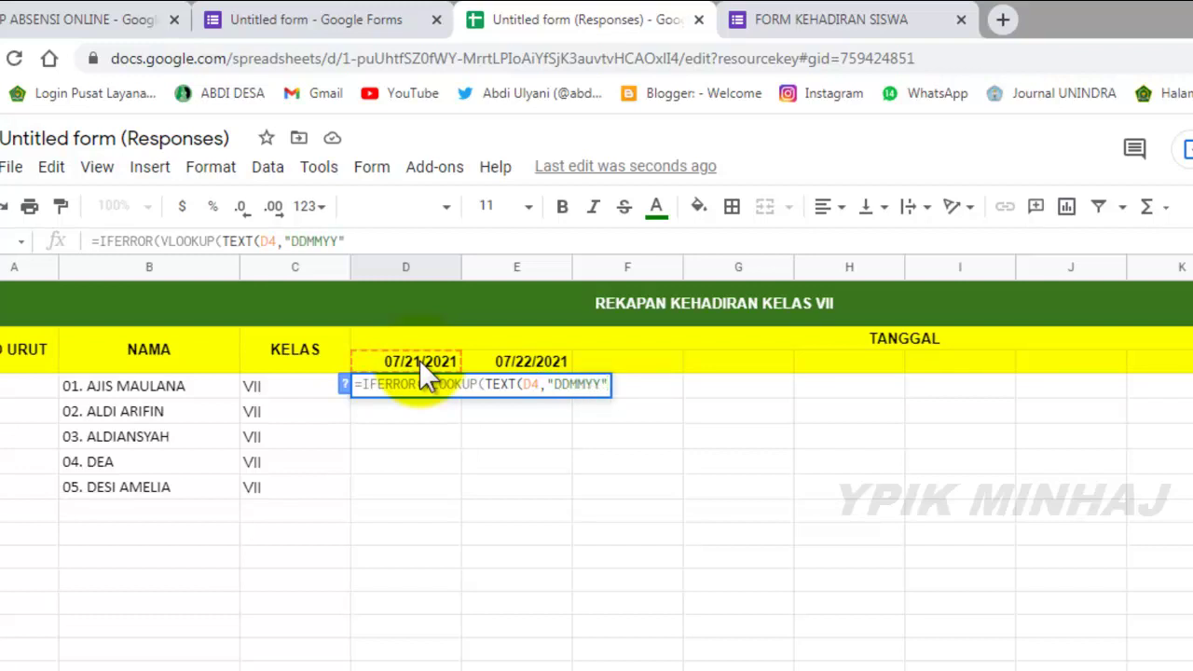
text()&)
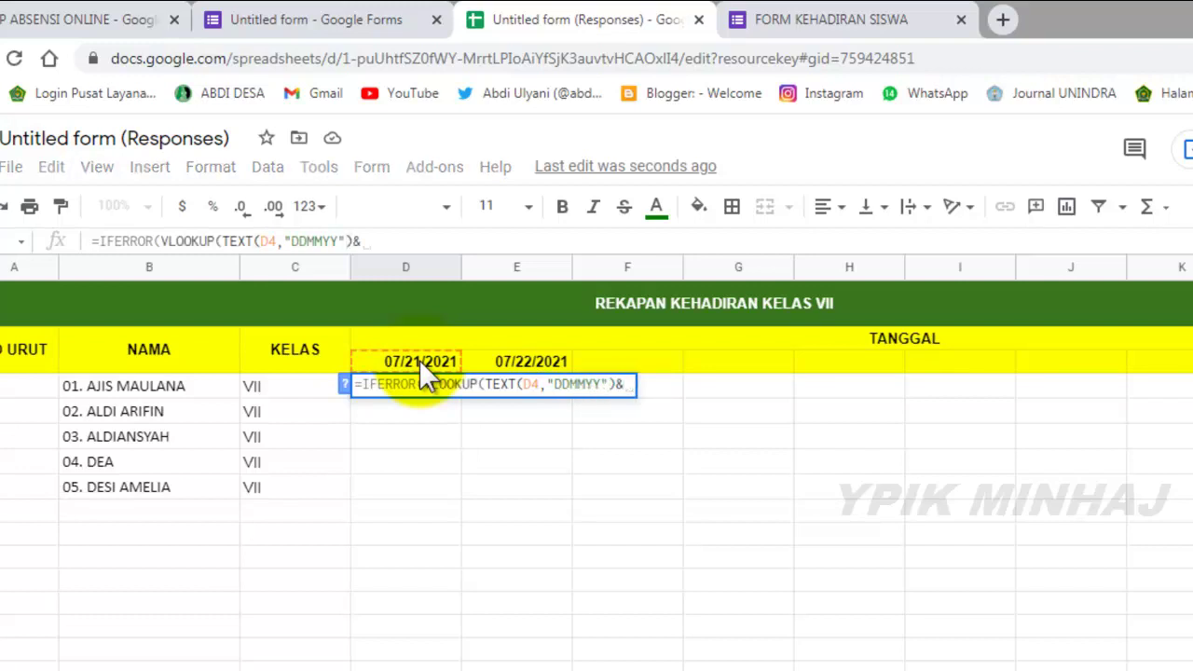
click(284, 386)
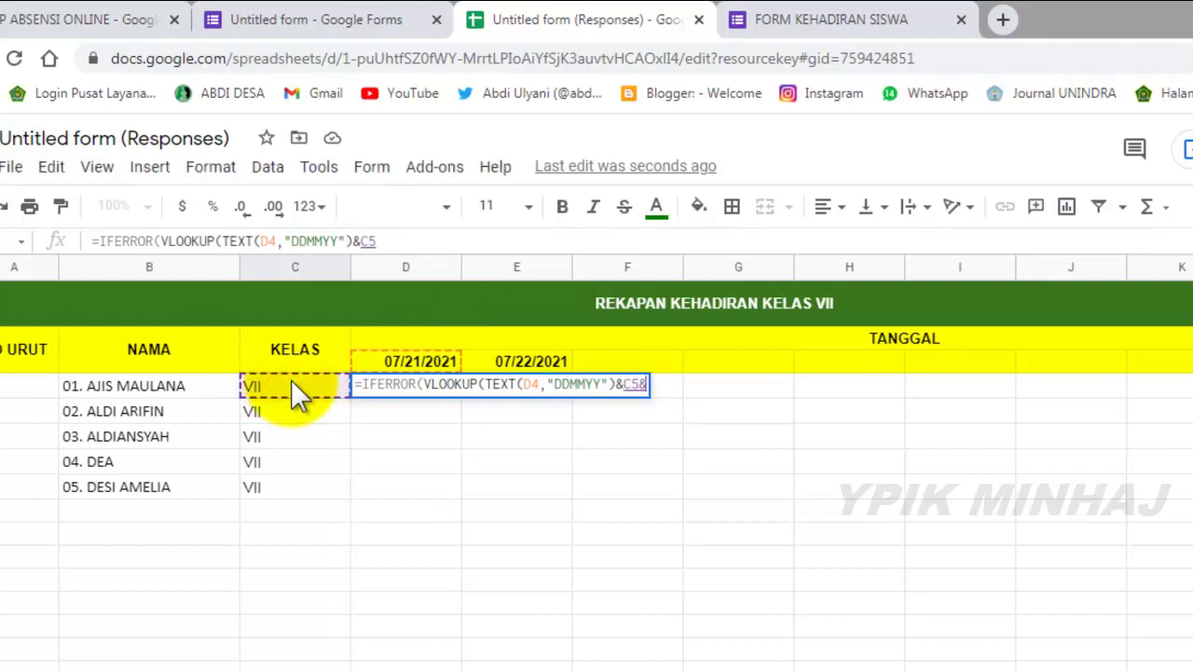
text(&)
click(28, 391)
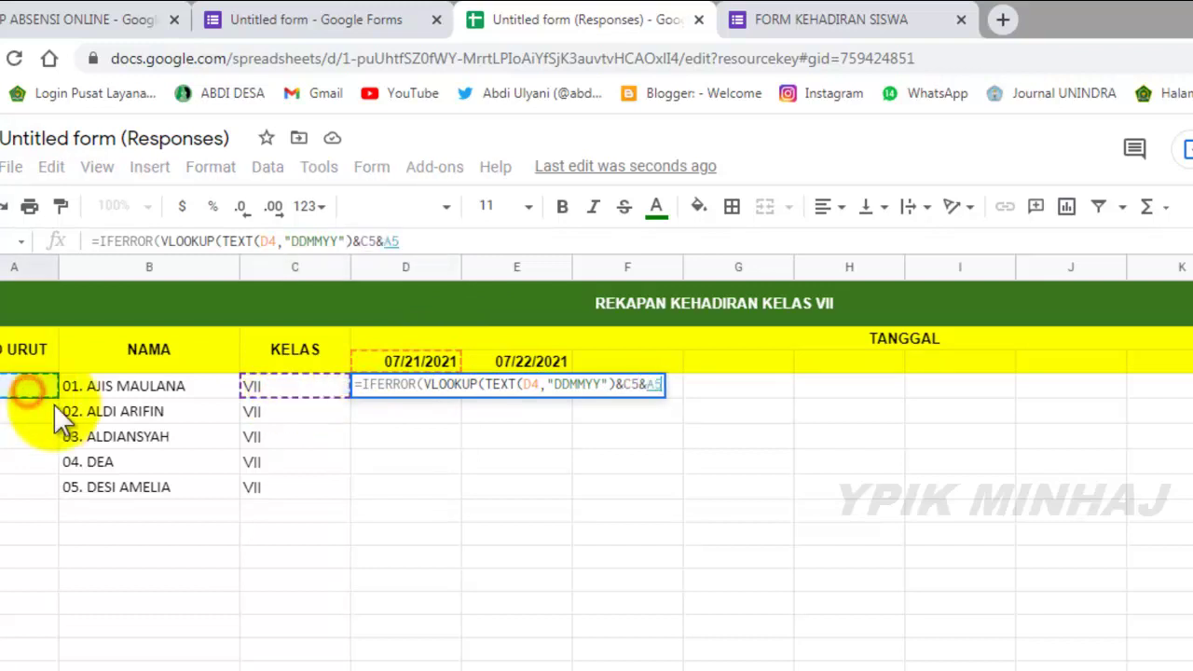
text(,)
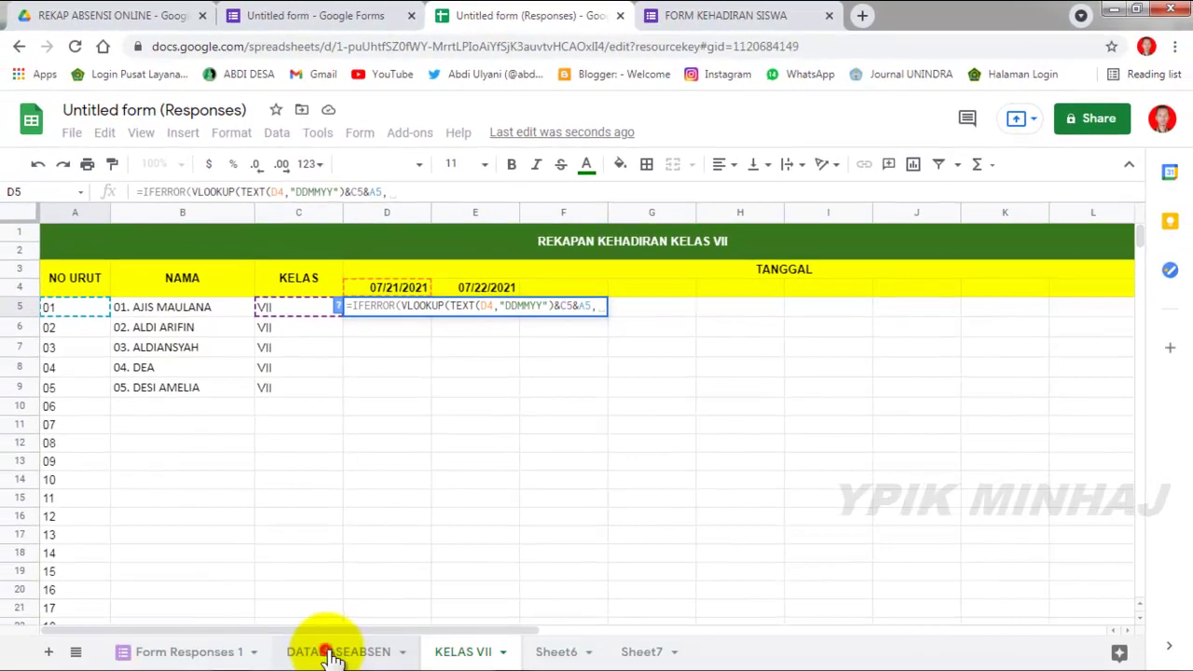
Complete the D5 formula with lookup range DATABASEABSEN!D2:E1000, column index 2 and exact match 0.
click(326, 651)
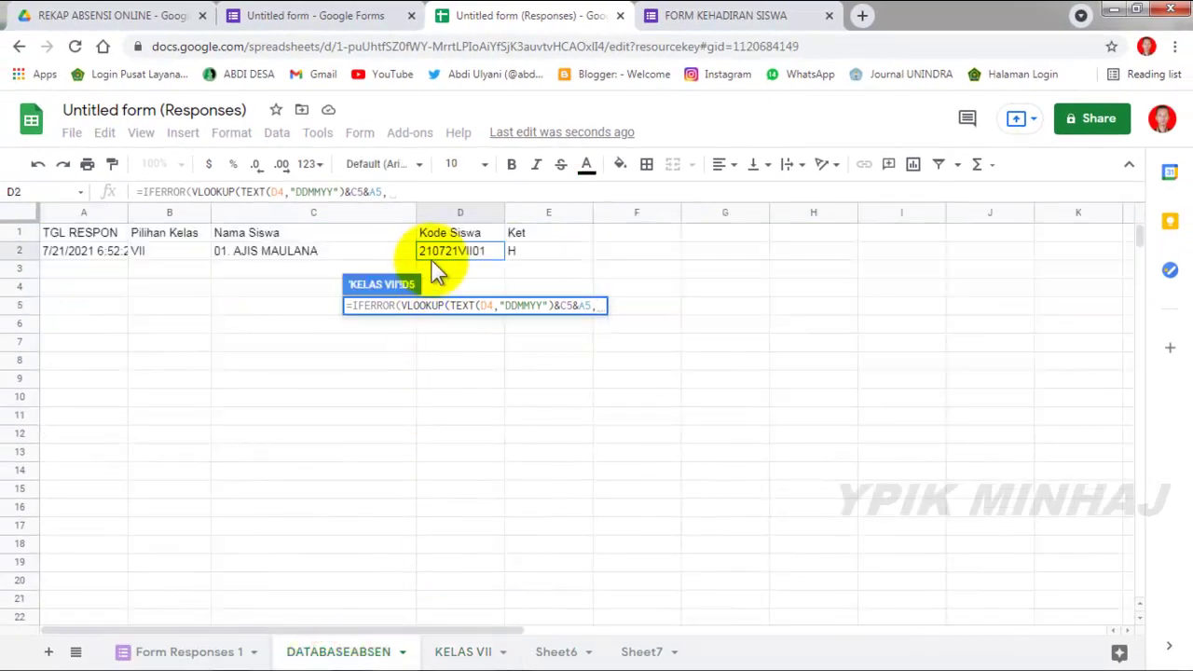
drag(438, 250, 545, 251)
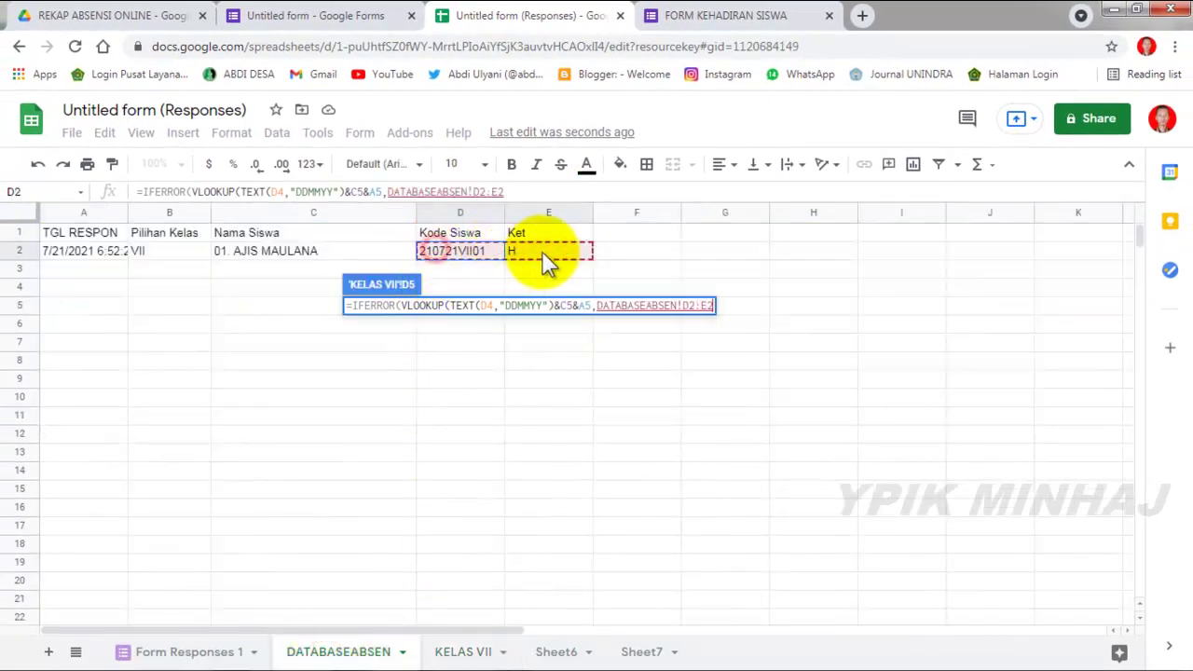
click(510, 192)
key(BackSpace)
text(1000)
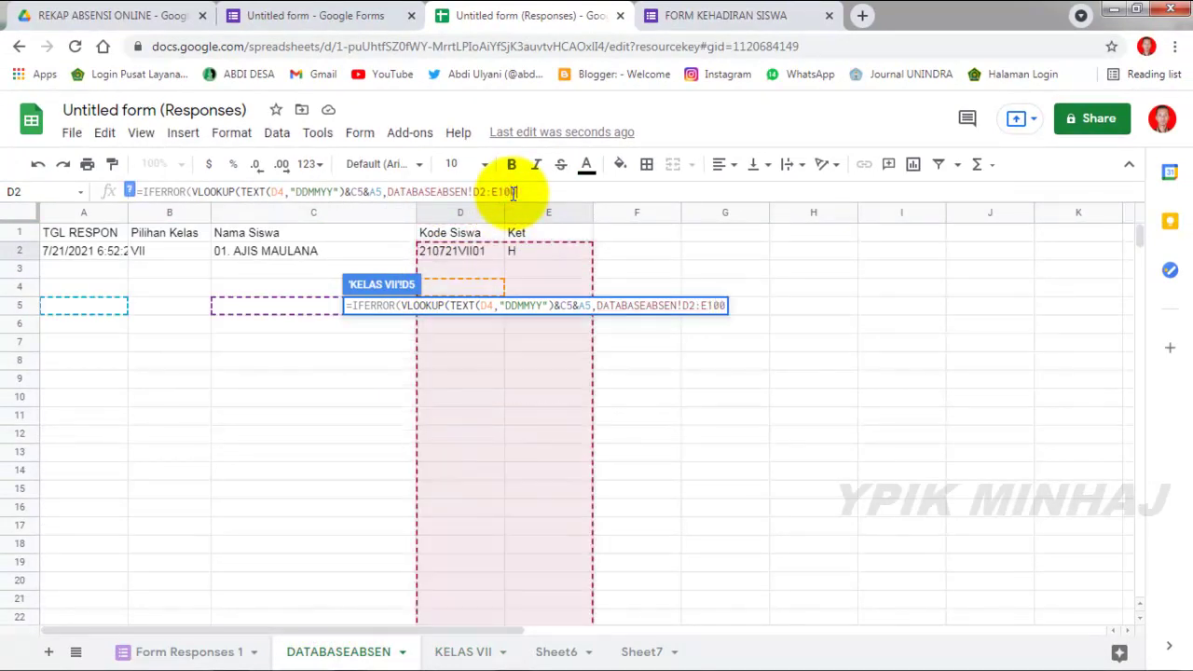
text(0,)
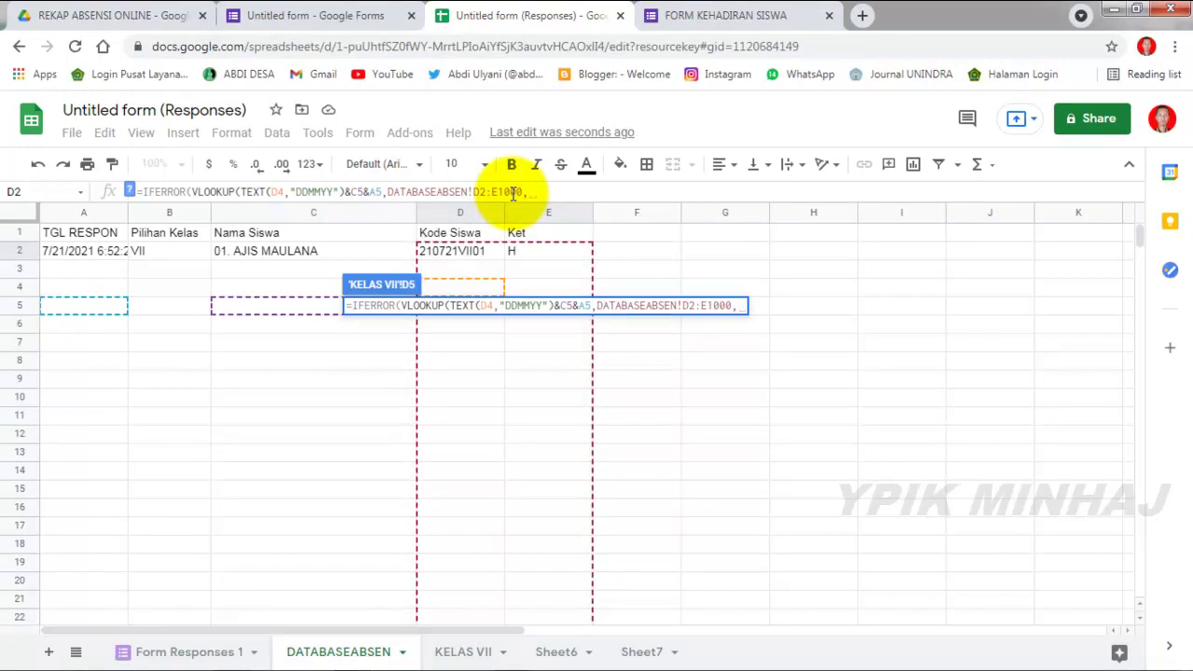
text(2,0)))
key(Return)
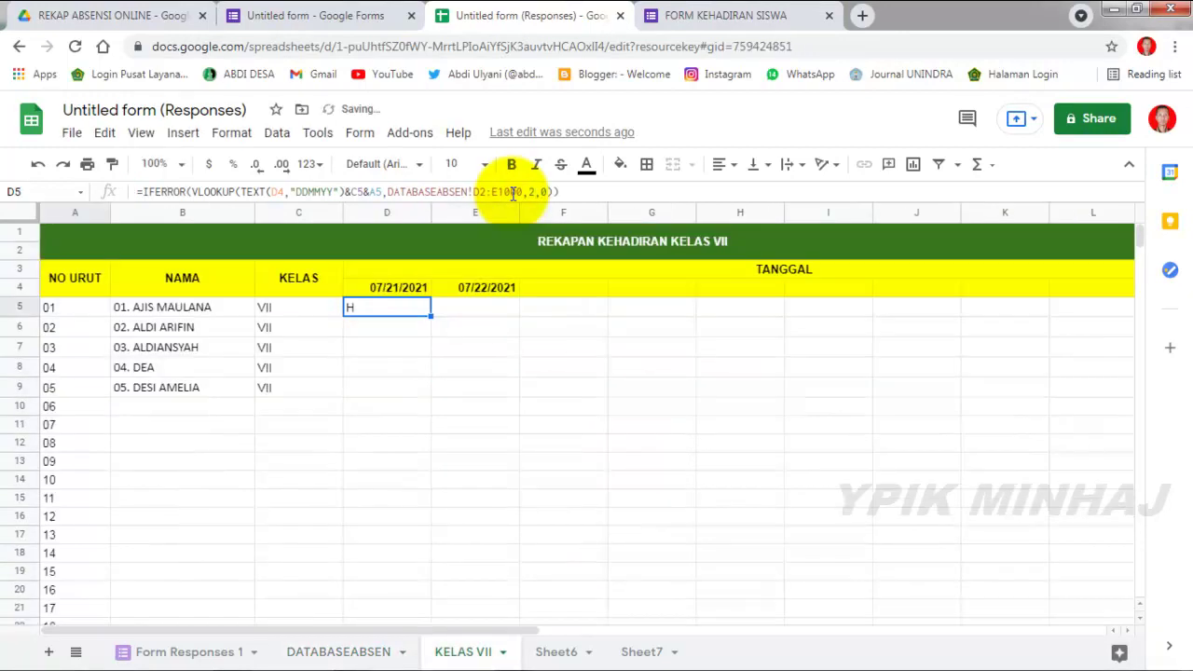
Anchor the search key references in the D5 formula as D$4, $C5 and $A5.
click(398, 391)
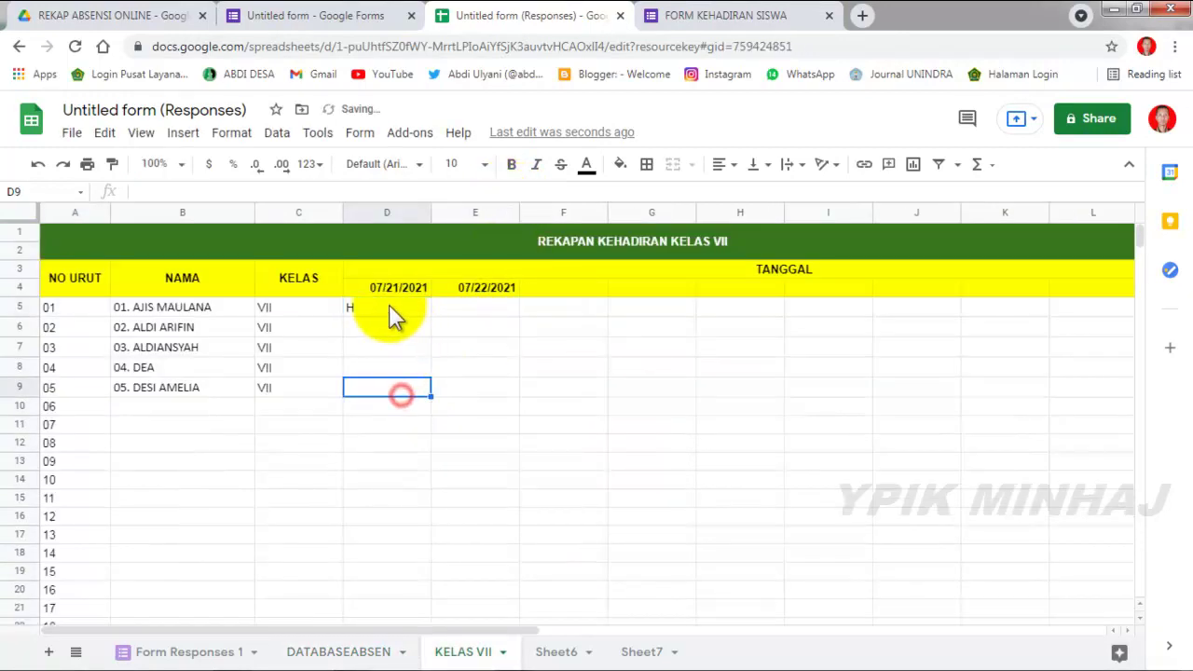
click(389, 305)
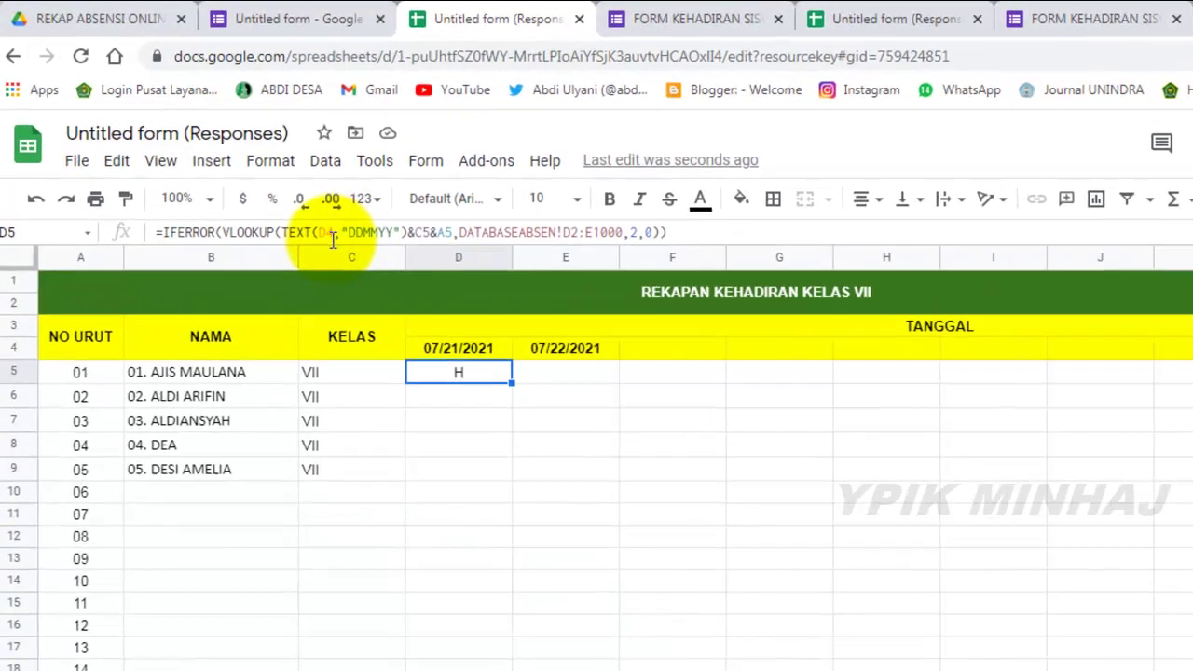
click(277, 193)
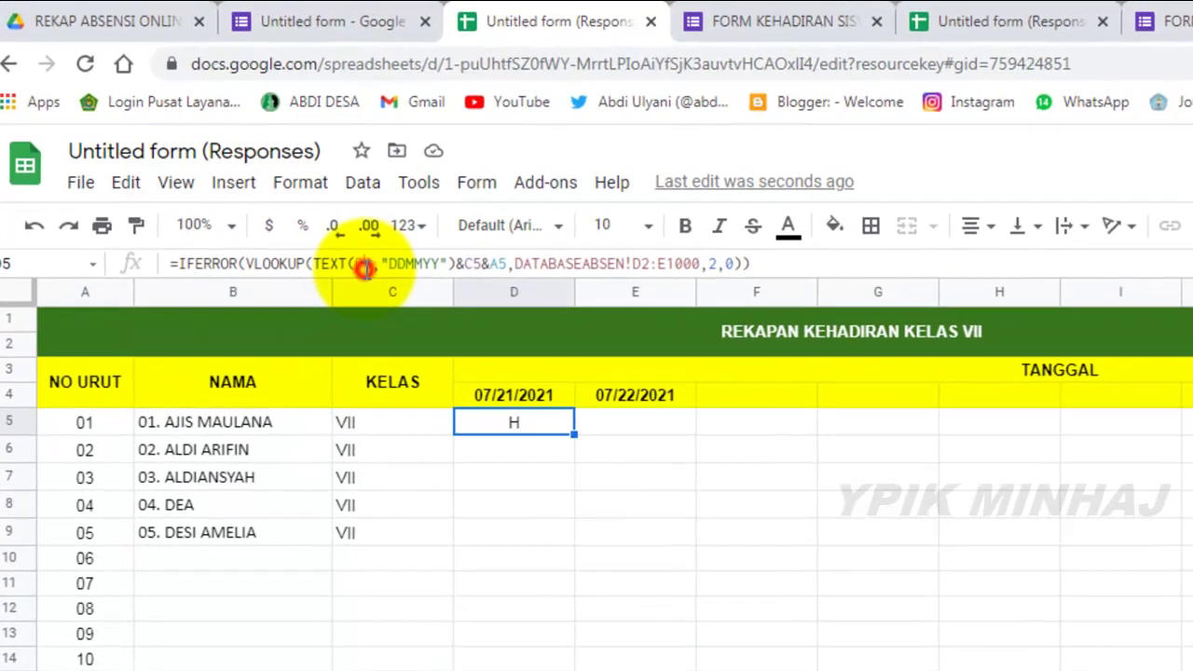
text($)
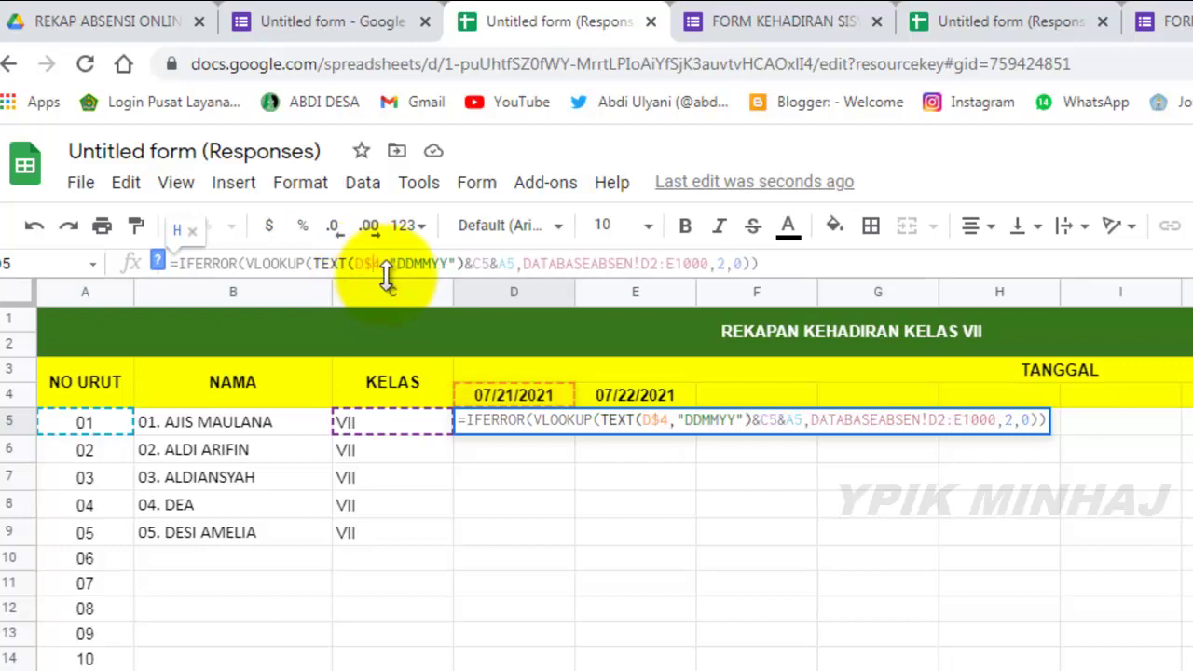
click(469, 268)
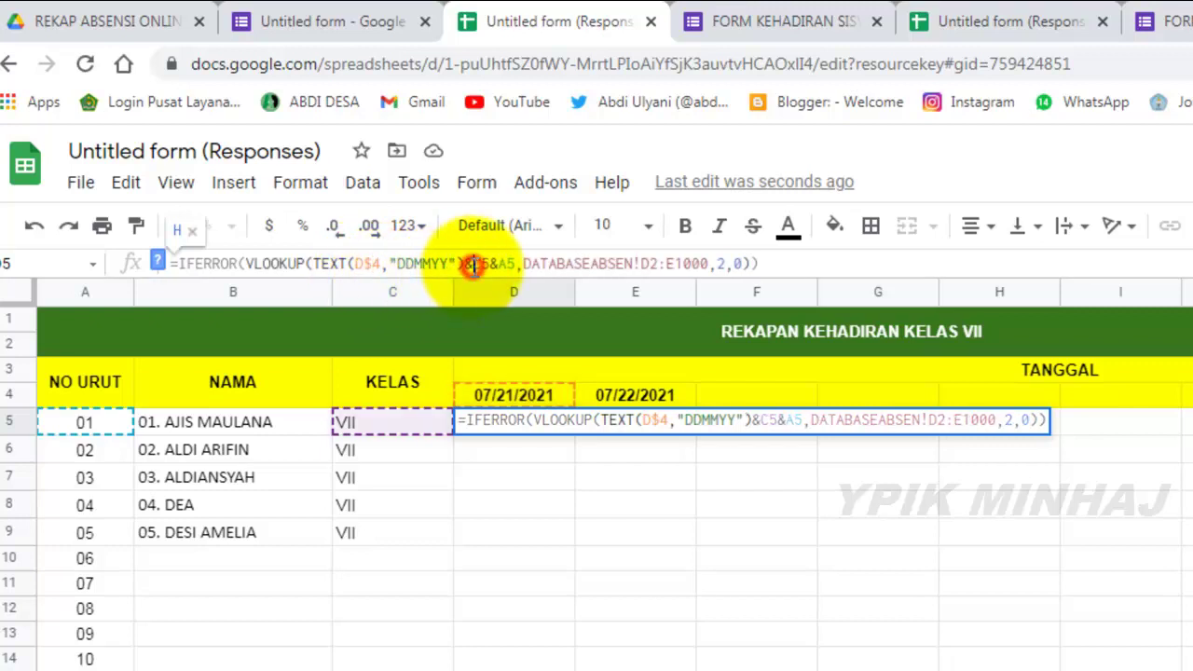
text($)
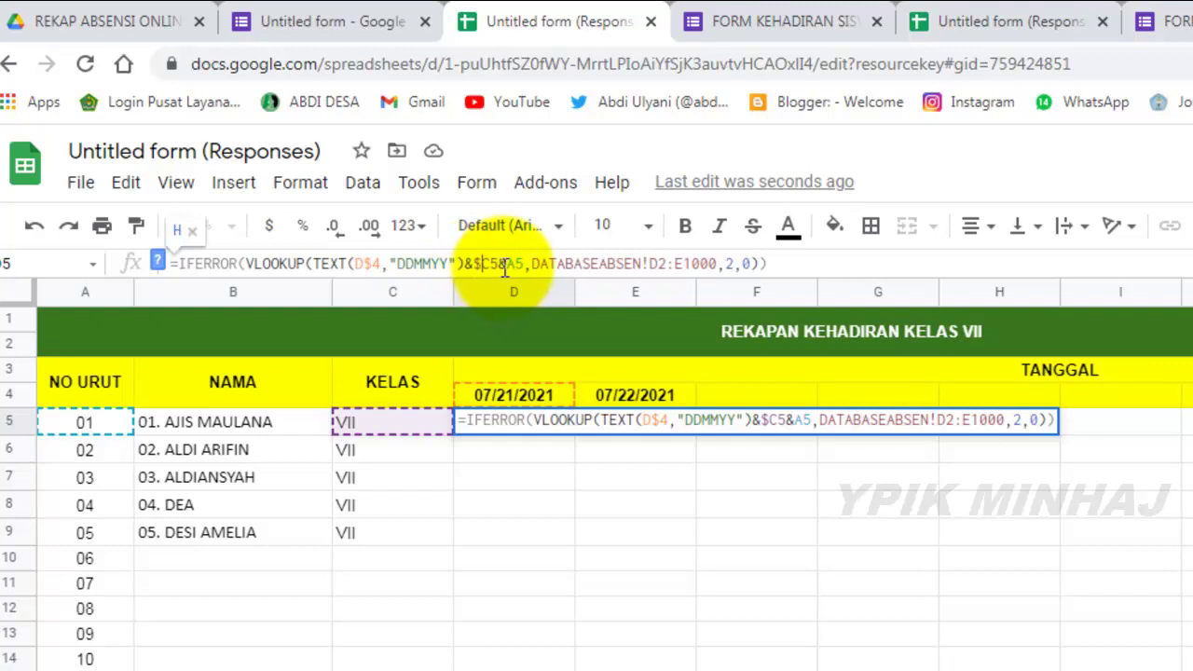
click(507, 267)
text($)
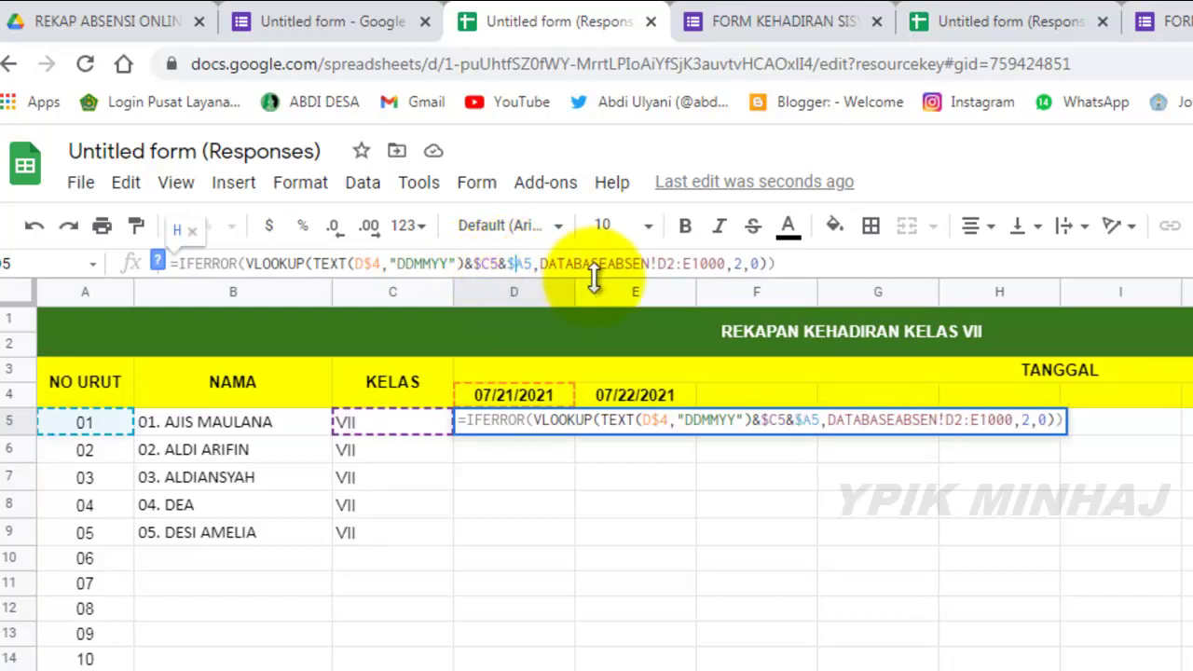
Anchor the lookup range in the D5 formula as DATABASEABSEN!$D$2:$E1000.
click(658, 265)
text($)
click(677, 266)
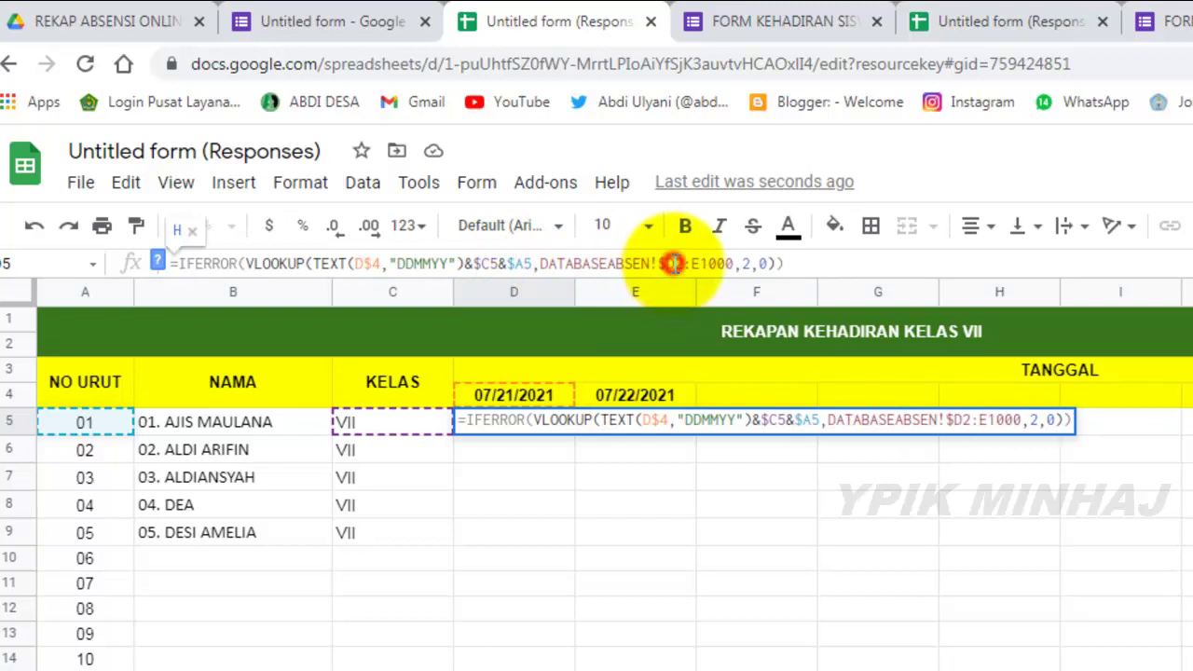
text($)
click(701, 265)
text(4)
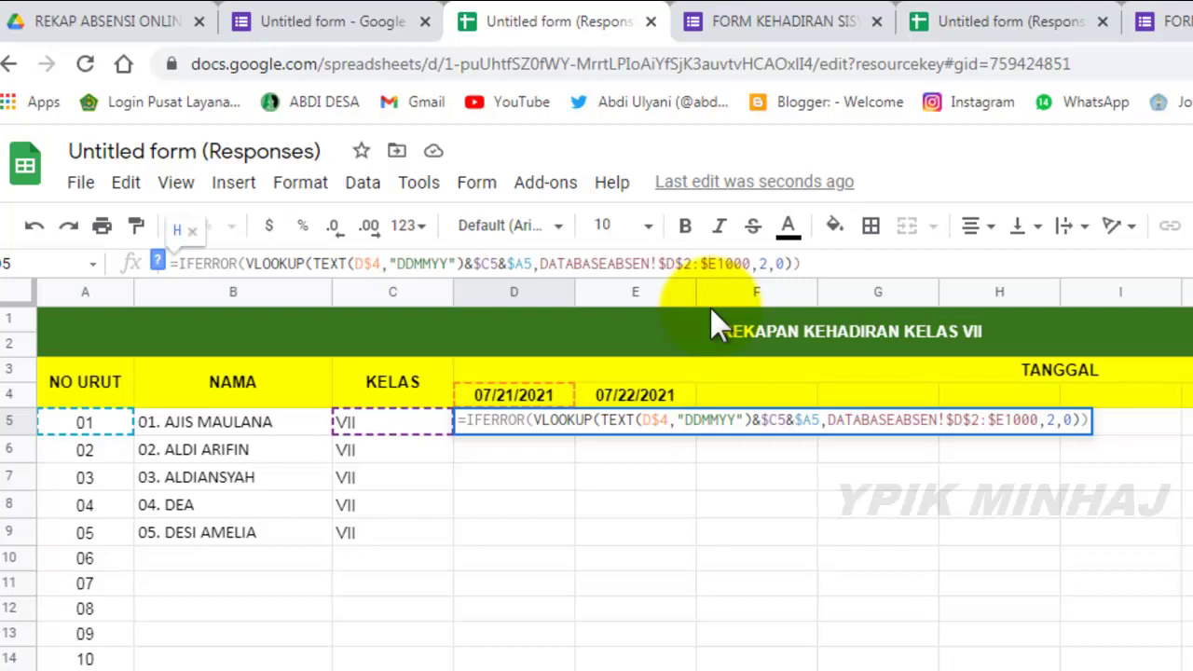
key(Return)
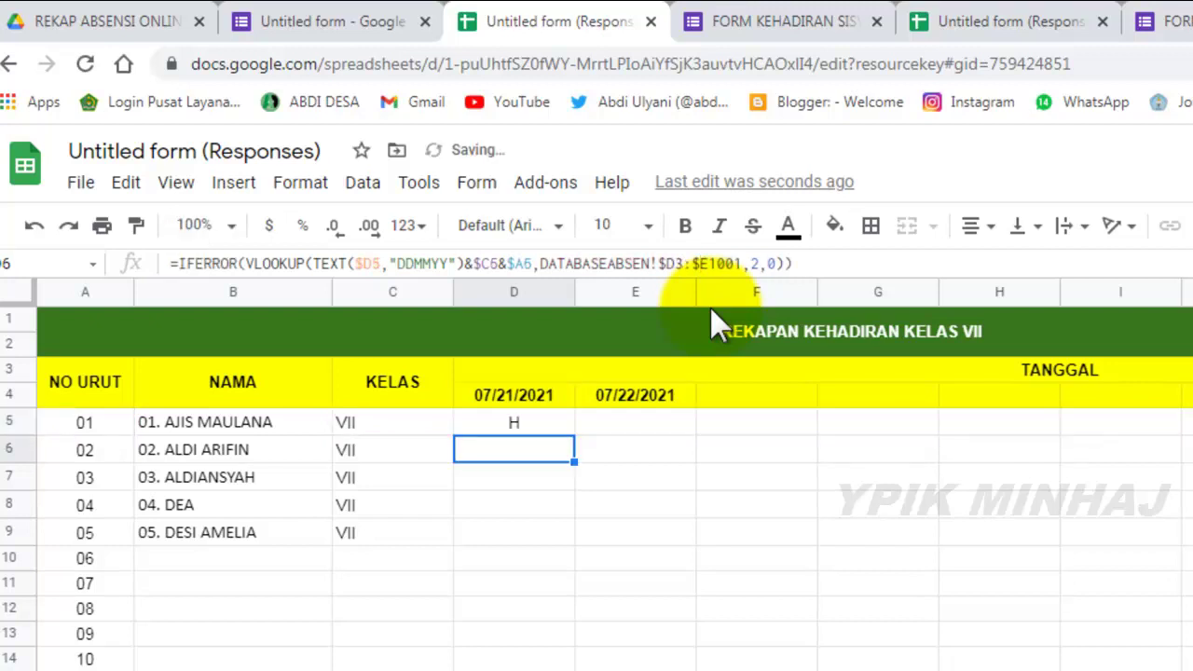
Copy the D5 attendance formula down through D9 for the remaining students and inspect the copy in D6.
click(548, 425)
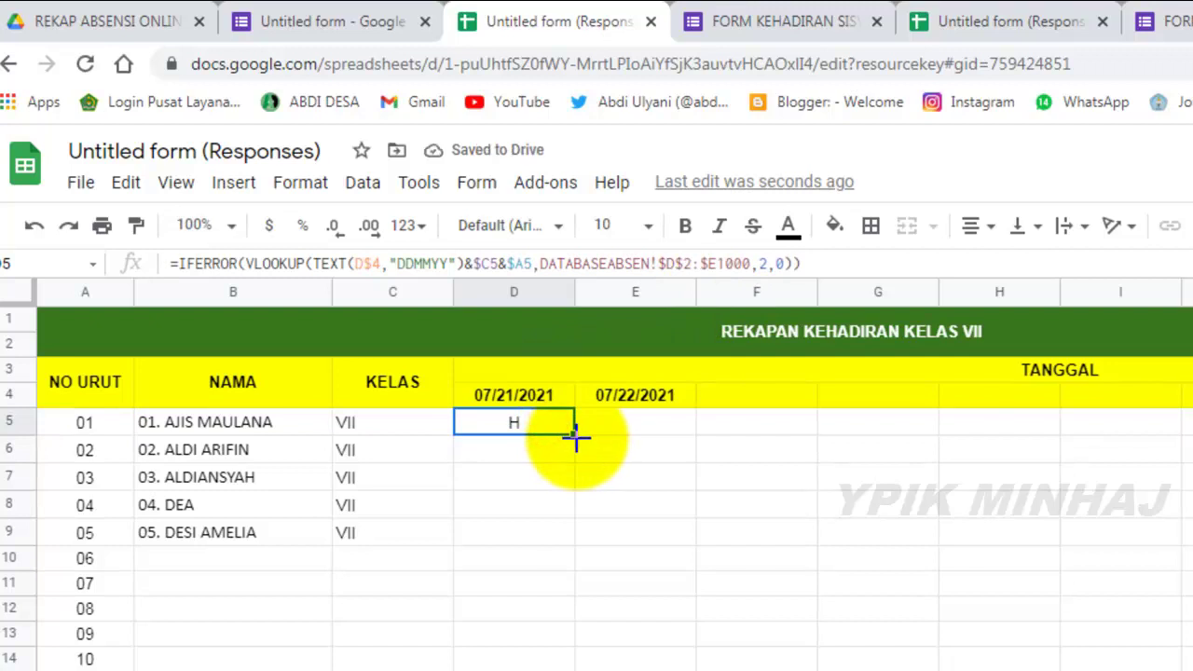
drag(570, 432, 559, 535)
click(621, 527)
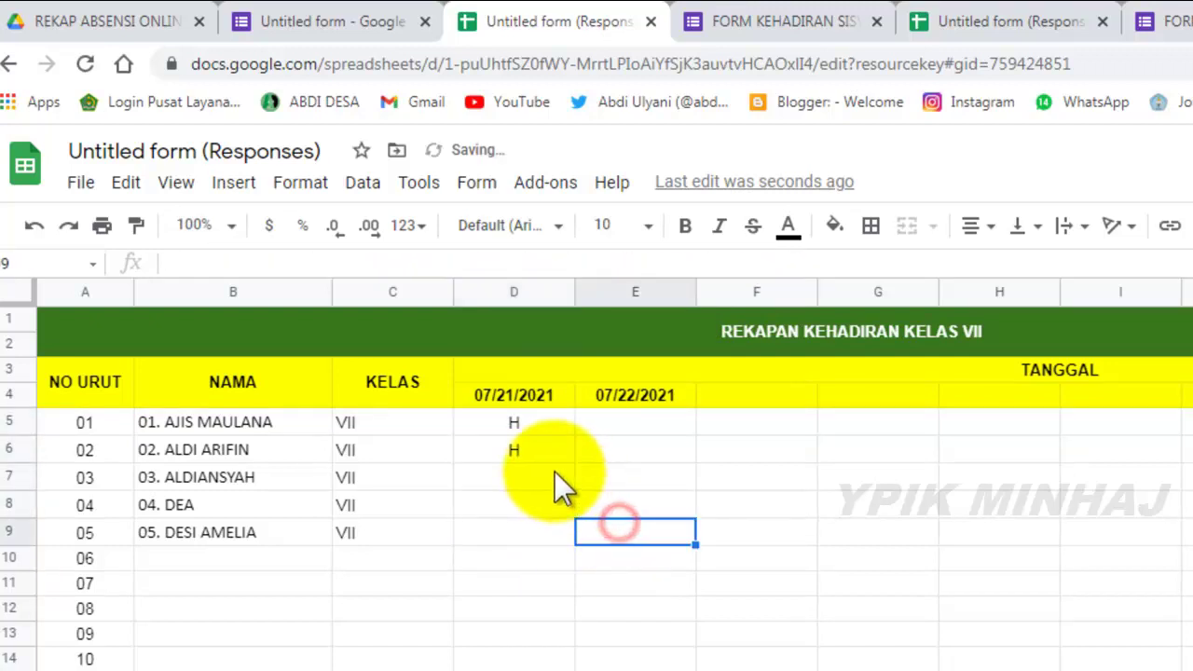
click(543, 451)
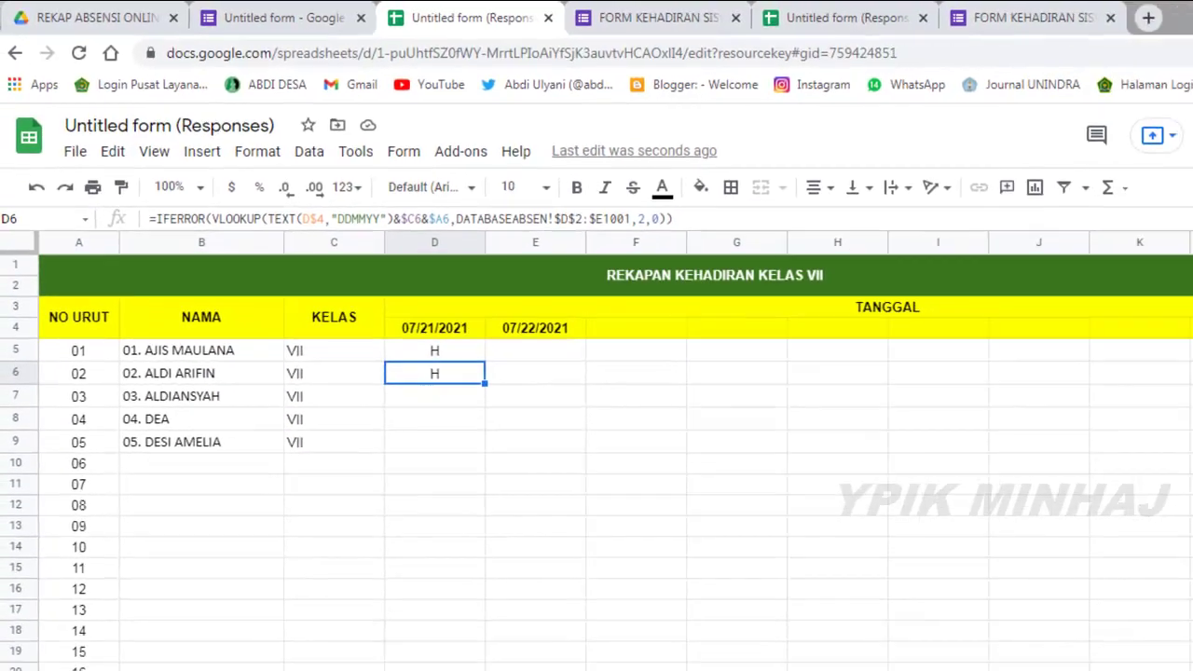
Preview the attendance form from its Google Forms editor and start a new response for class VII.
click(213, 651)
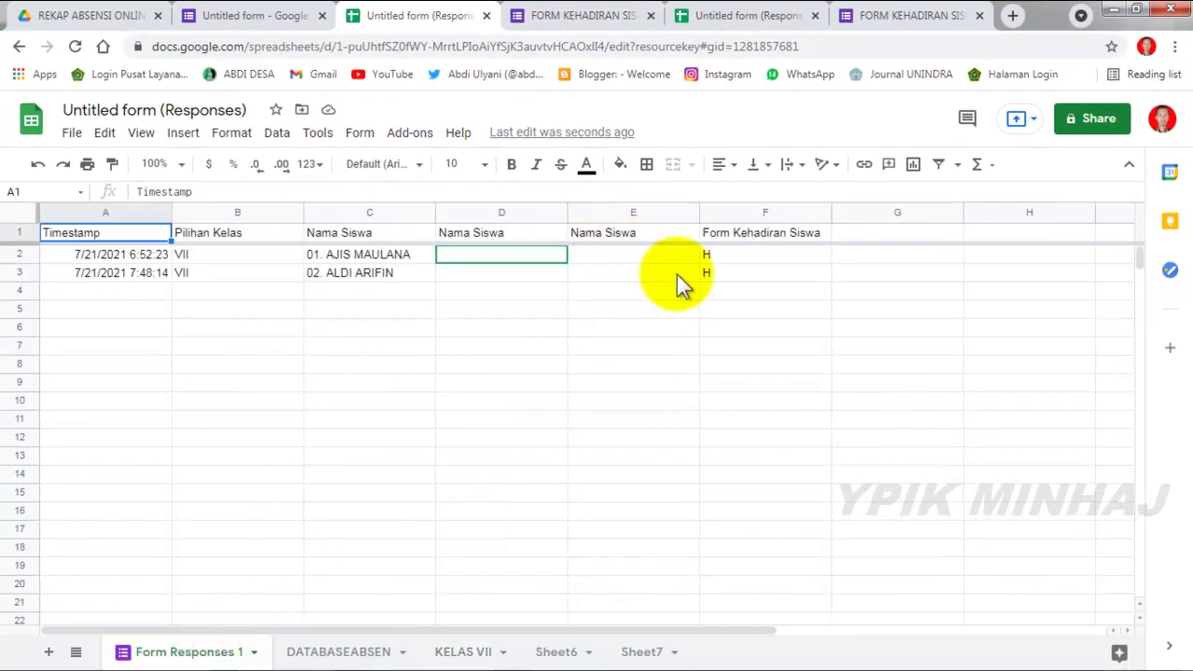
click(291, 17)
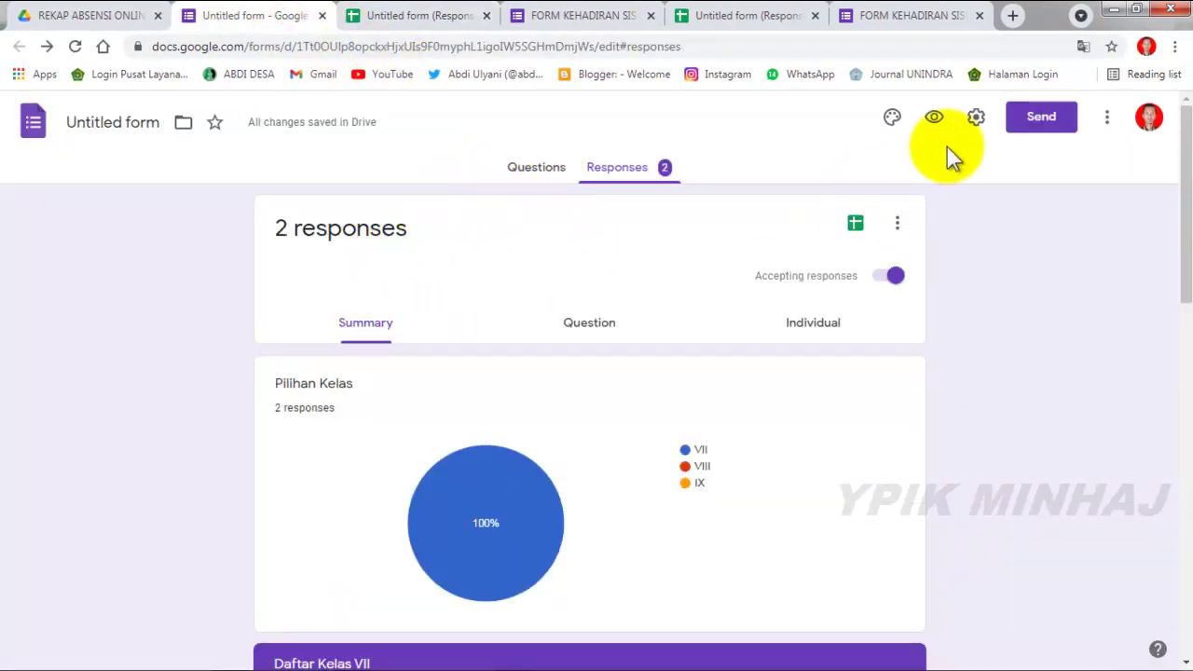
click(934, 119)
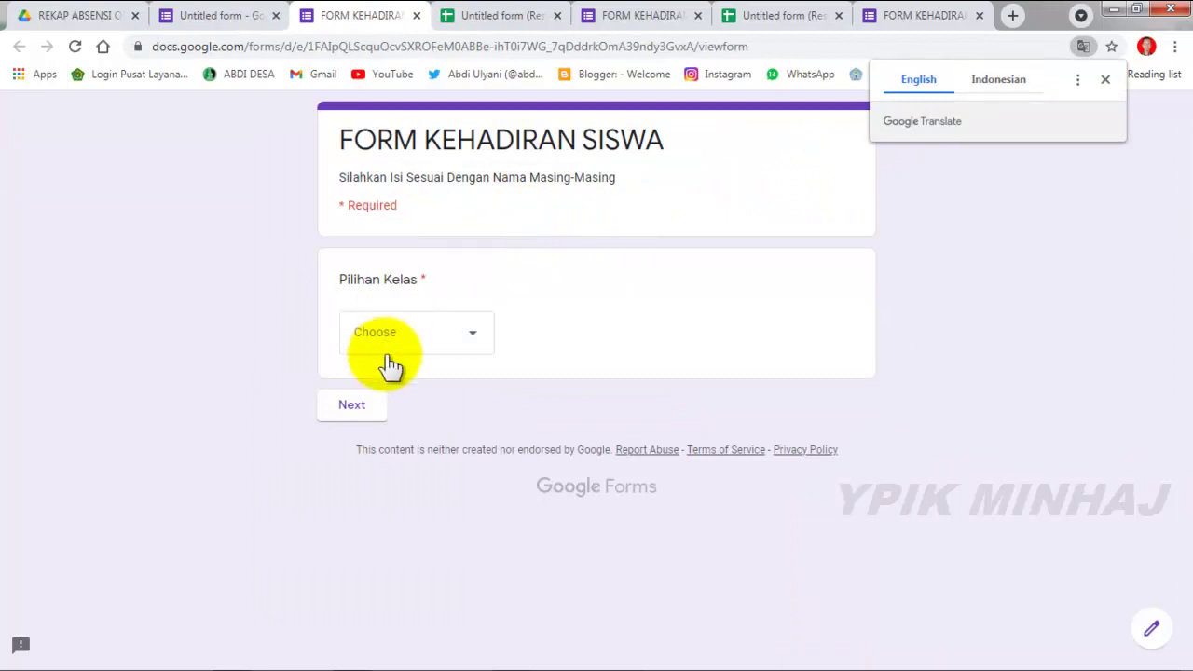
click(462, 333)
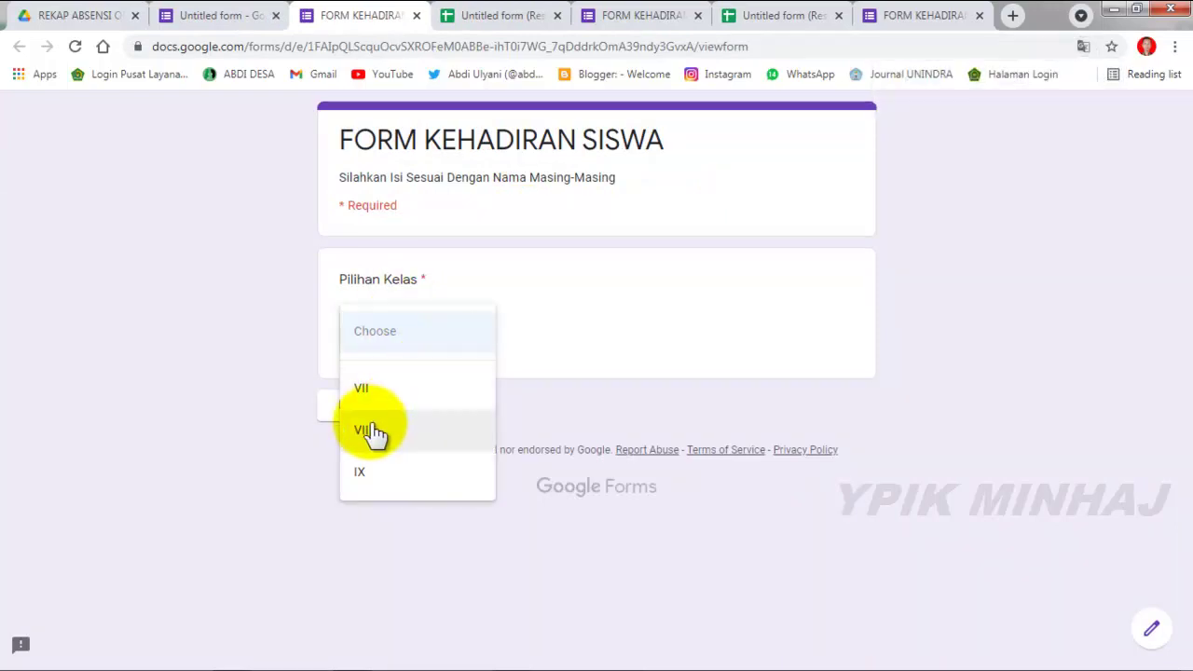
click(373, 391)
click(466, 332)
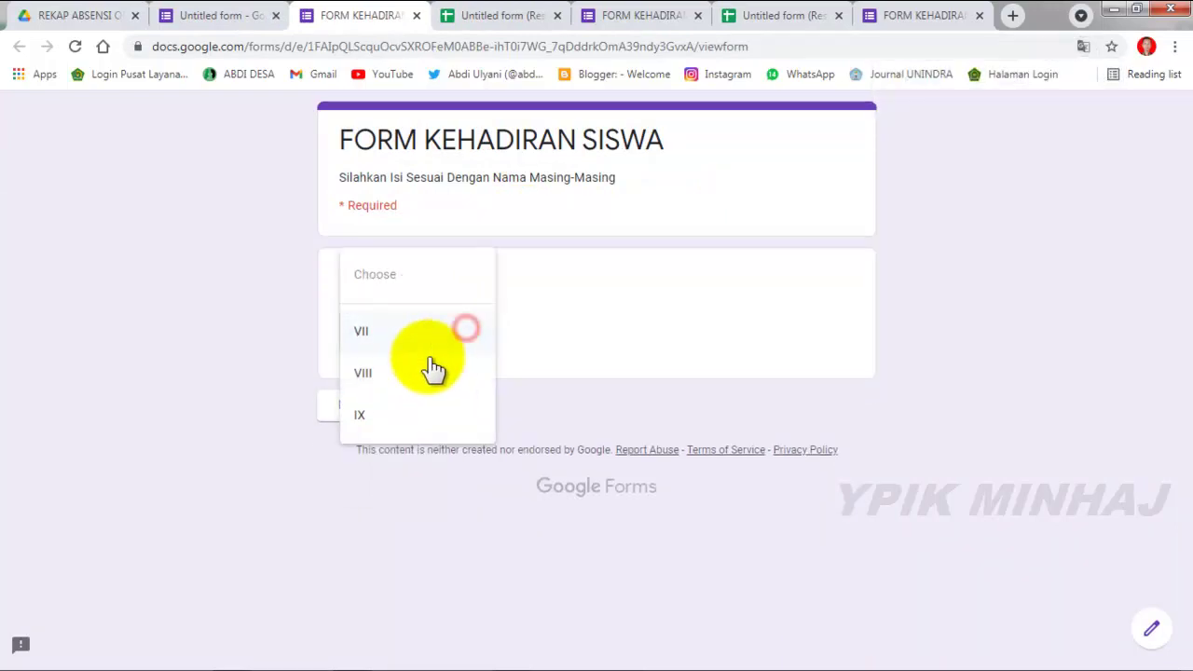
click(398, 333)
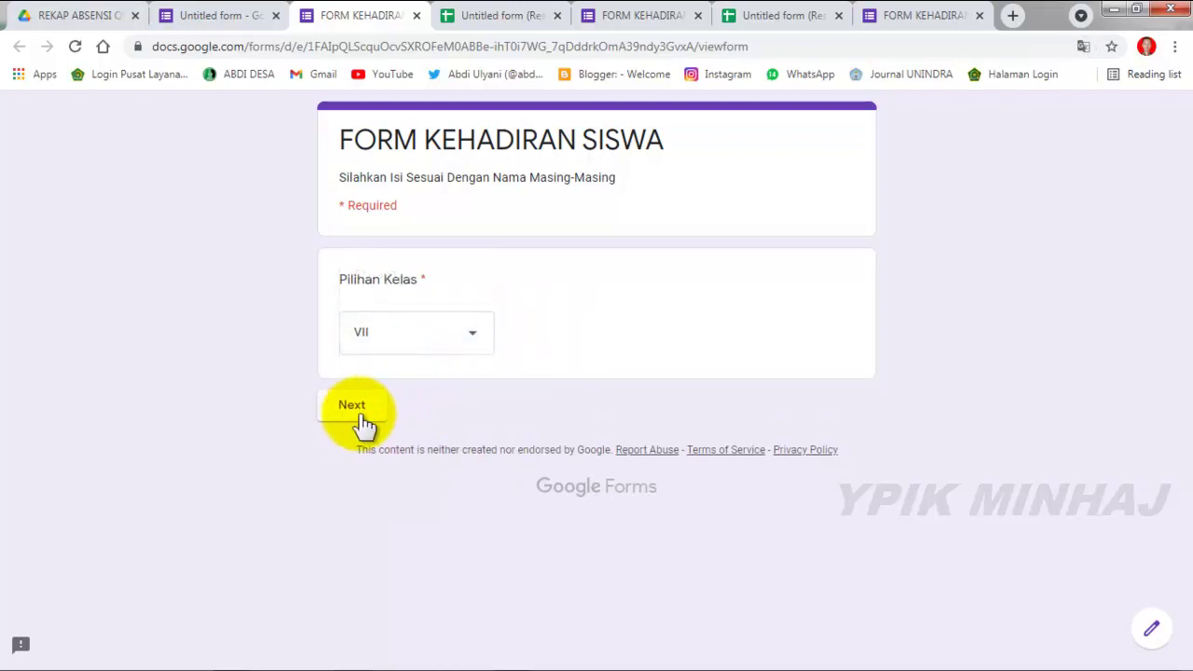
click(356, 408)
Choose student 03 from the class VII list, mark the attendance as I and submit the response.
click(492, 354)
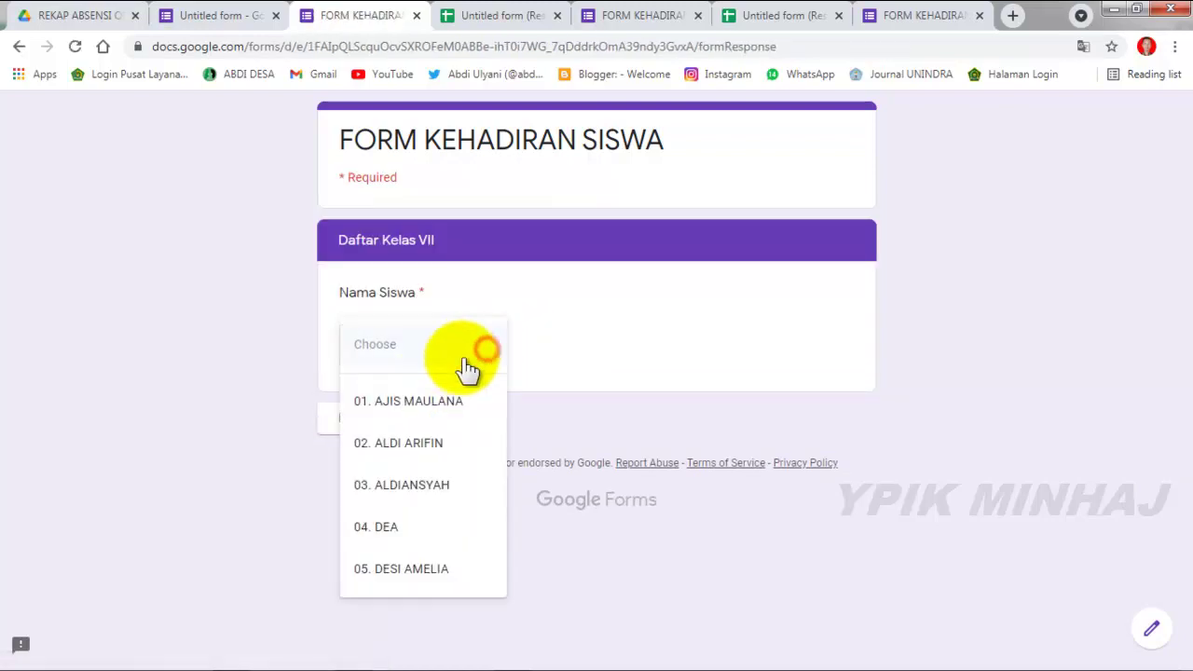
click(420, 485)
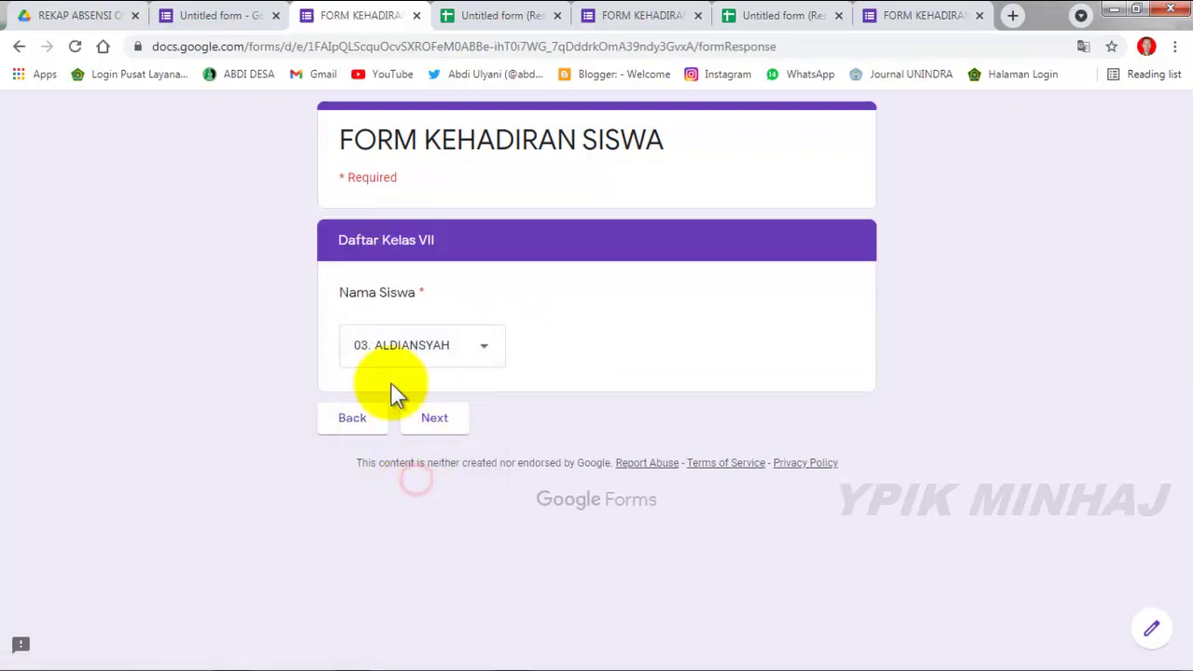
click(440, 420)
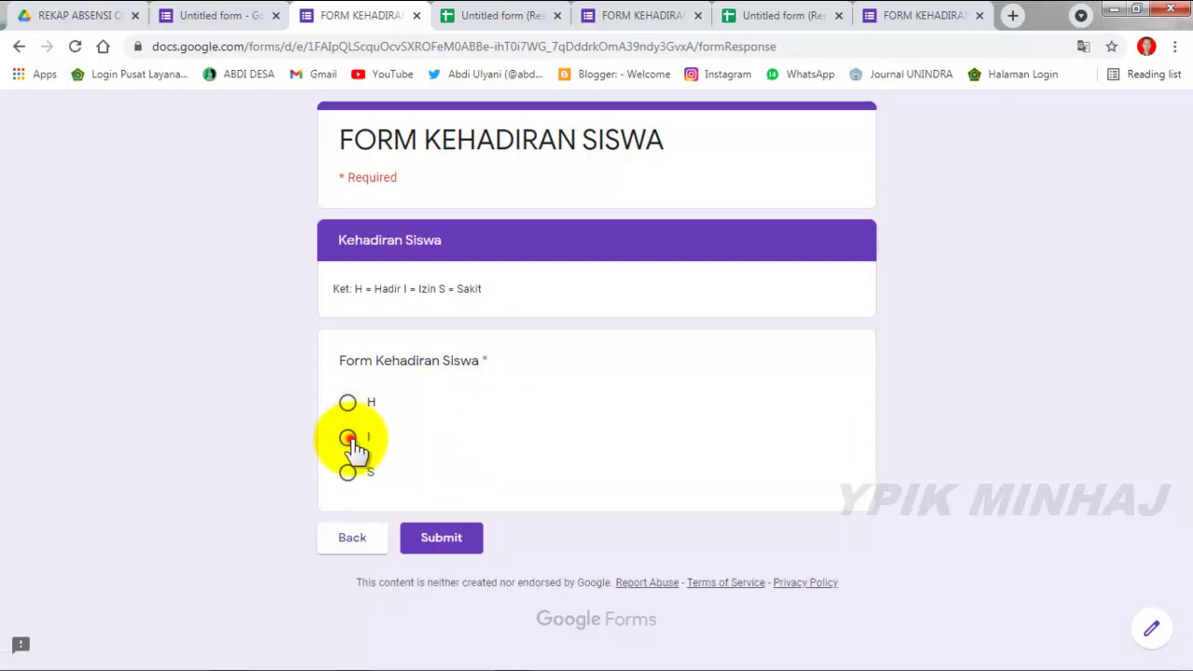
click(348, 438)
click(441, 538)
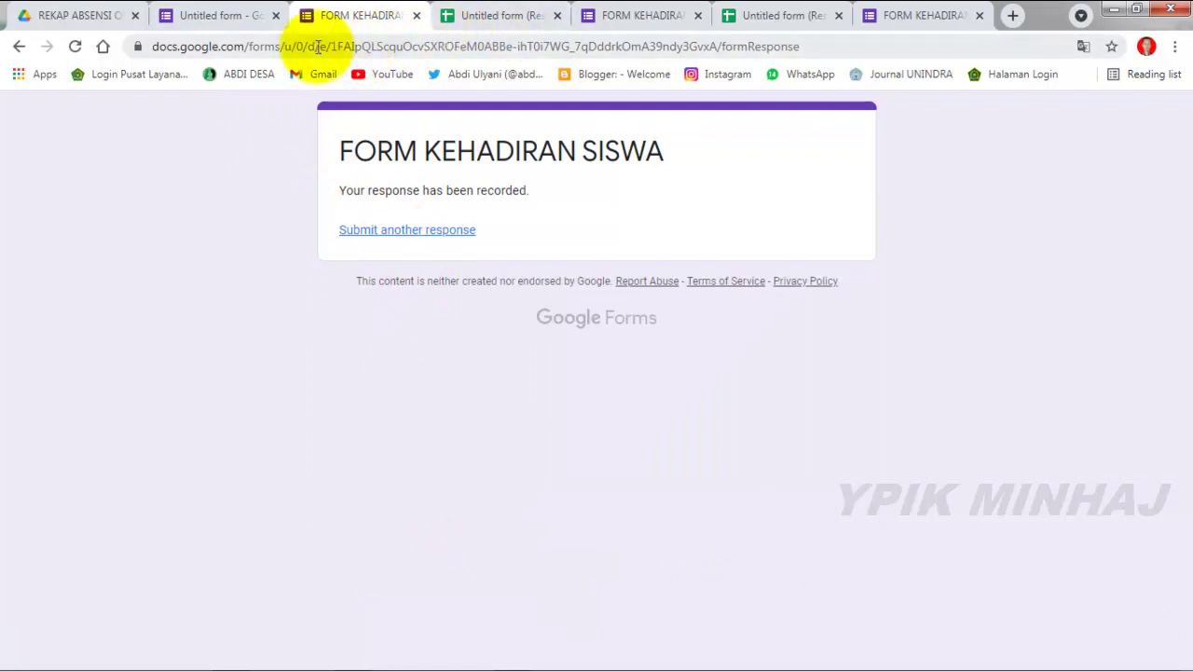
Open the form's linked response spreadsheet and check the new entry in the KELAS VII recap.
click(228, 16)
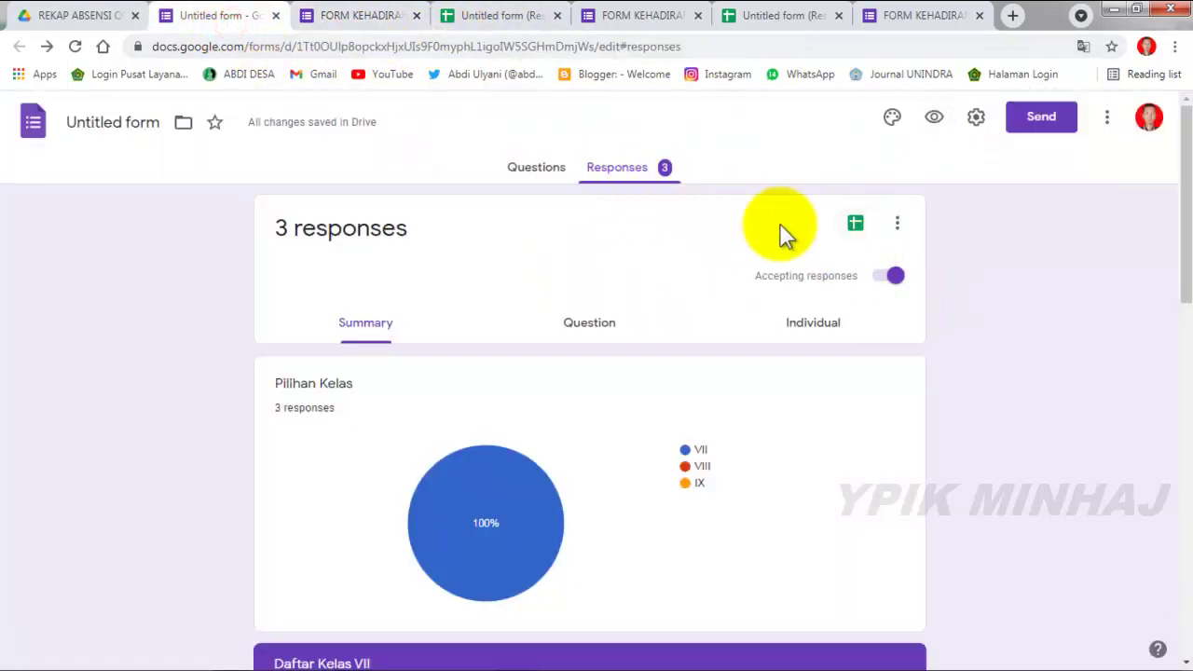
click(853, 222)
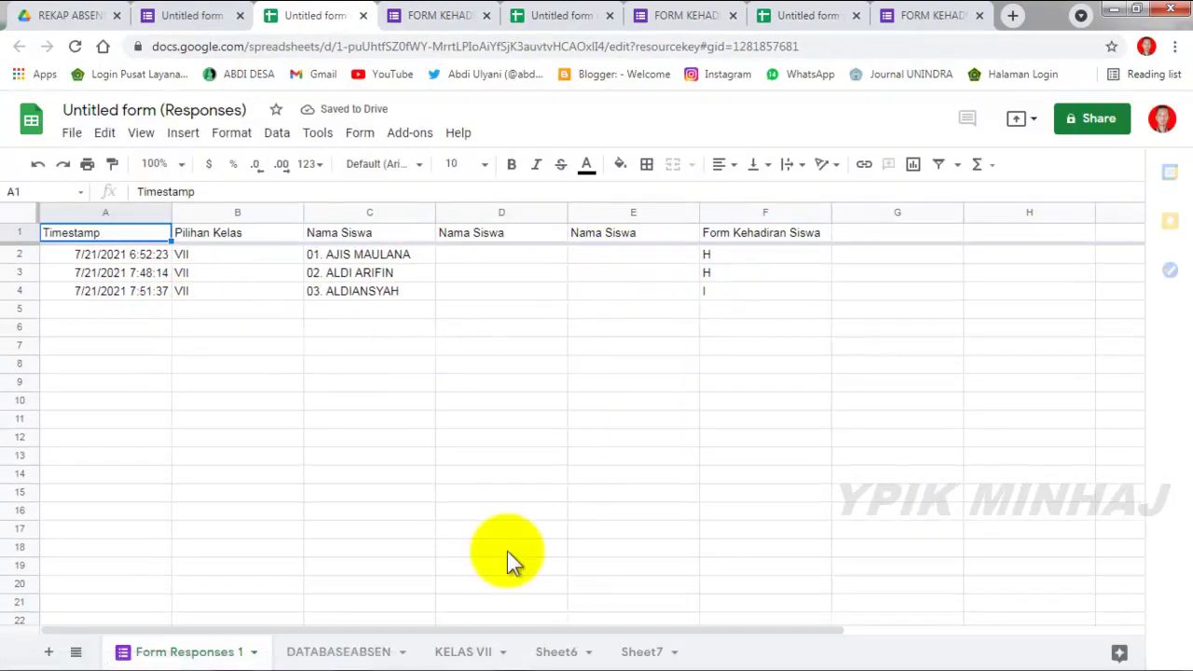
click(463, 651)
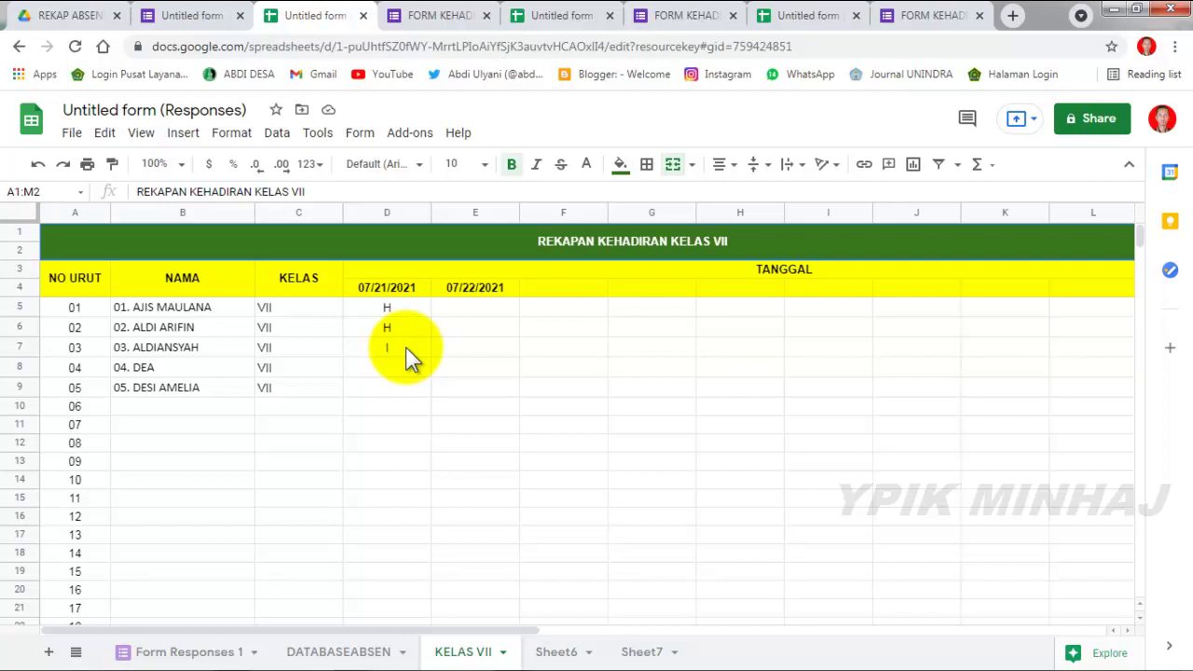
Look through Sheet6, Sheet7 and DATABASEABSEN to compare them with the KELAS VII recap.
click(641, 651)
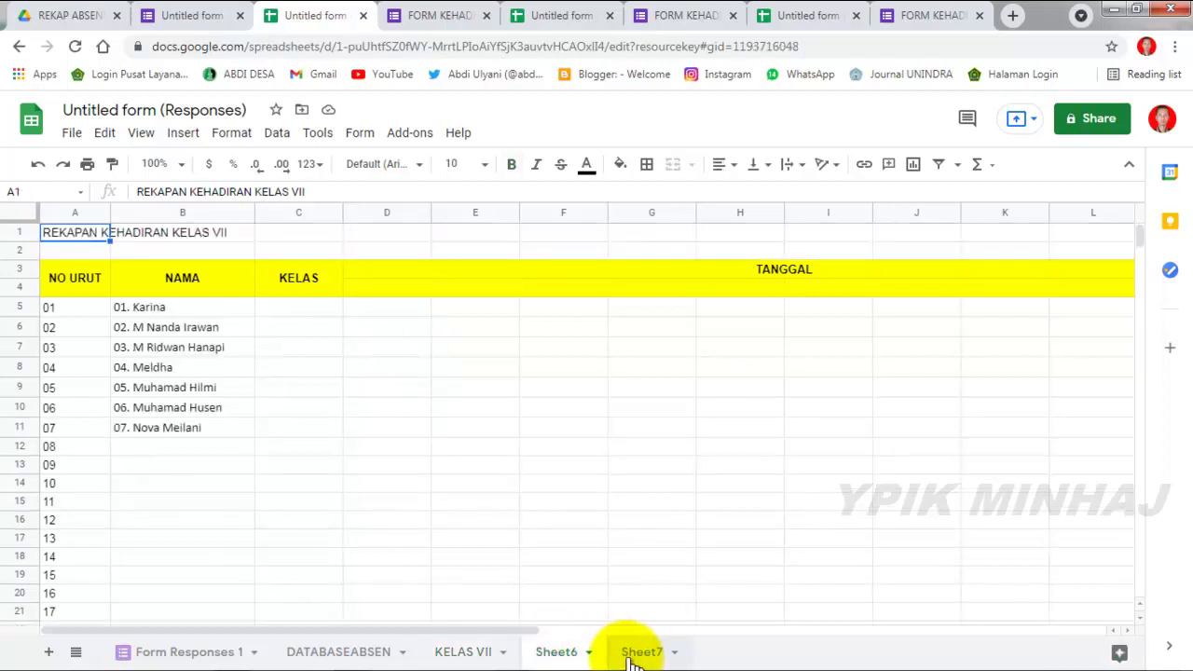
click(474, 651)
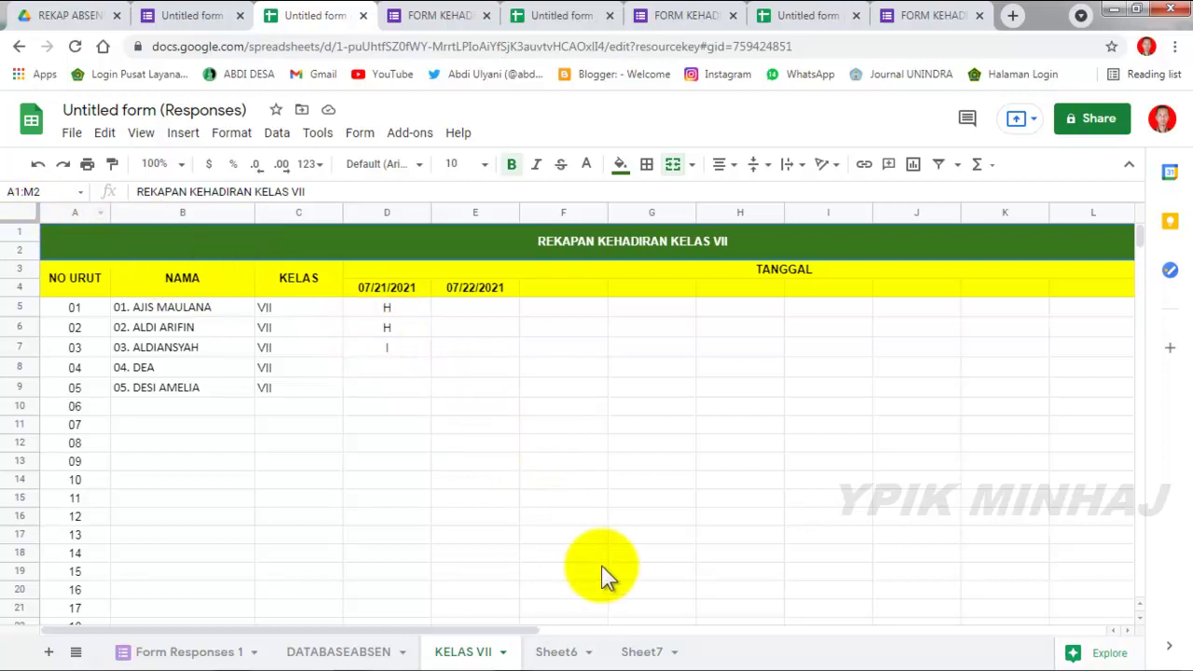
key(ctrl+shift+Page_Down)
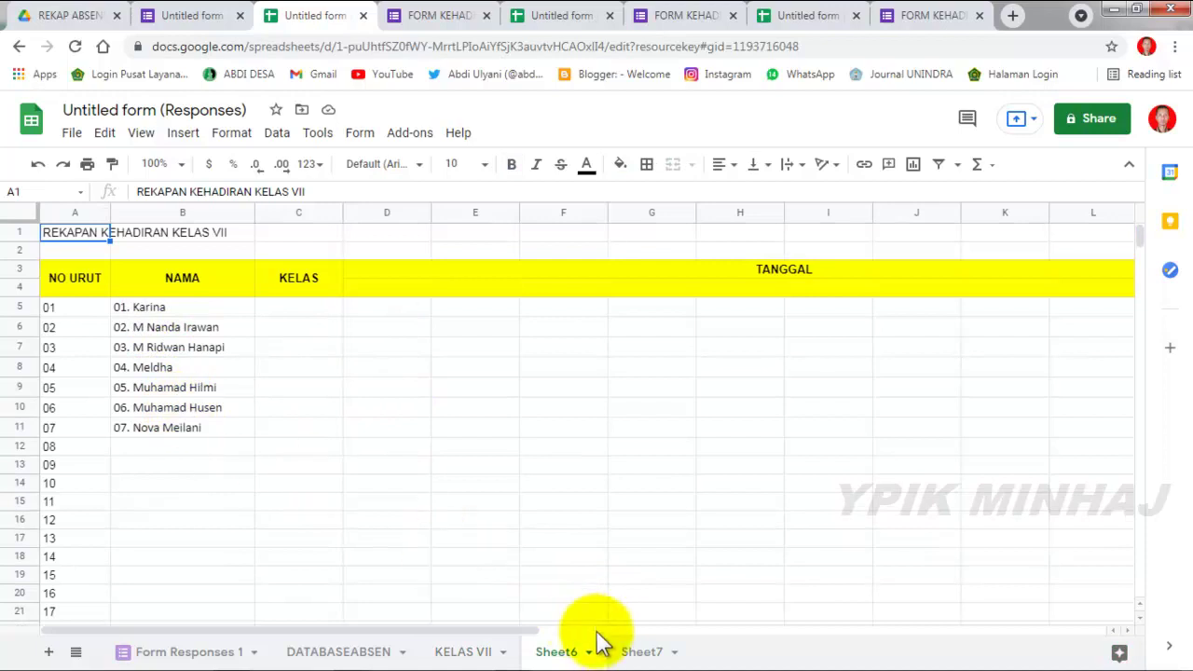
click(641, 651)
click(463, 652)
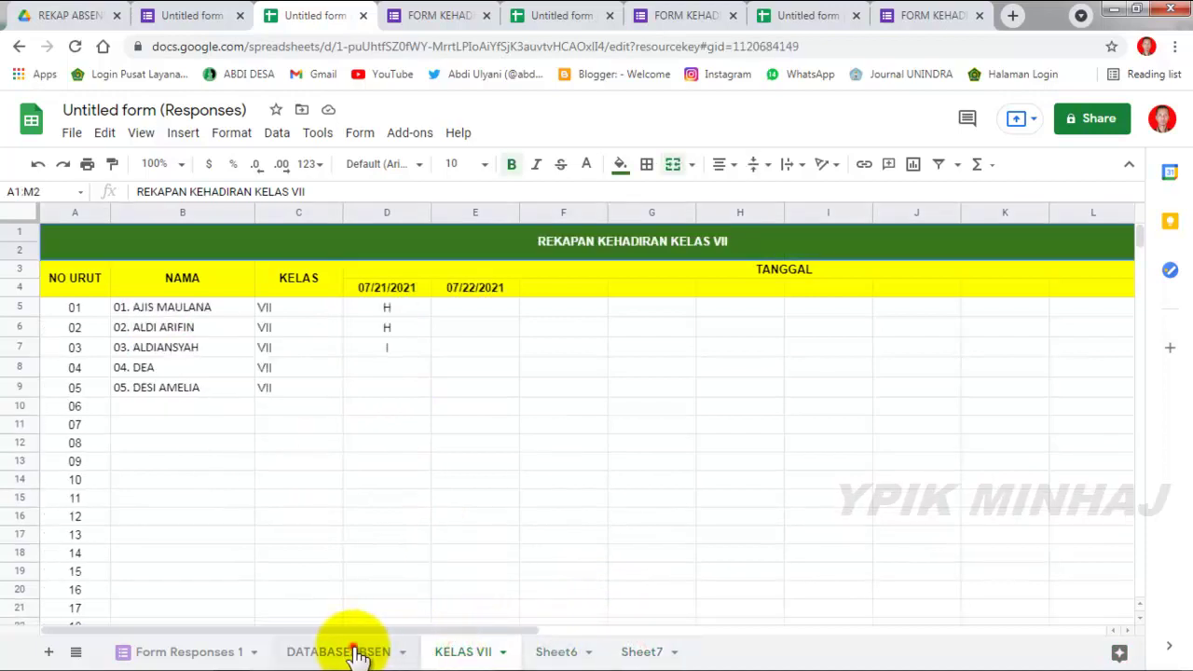
click(354, 652)
click(463, 651)
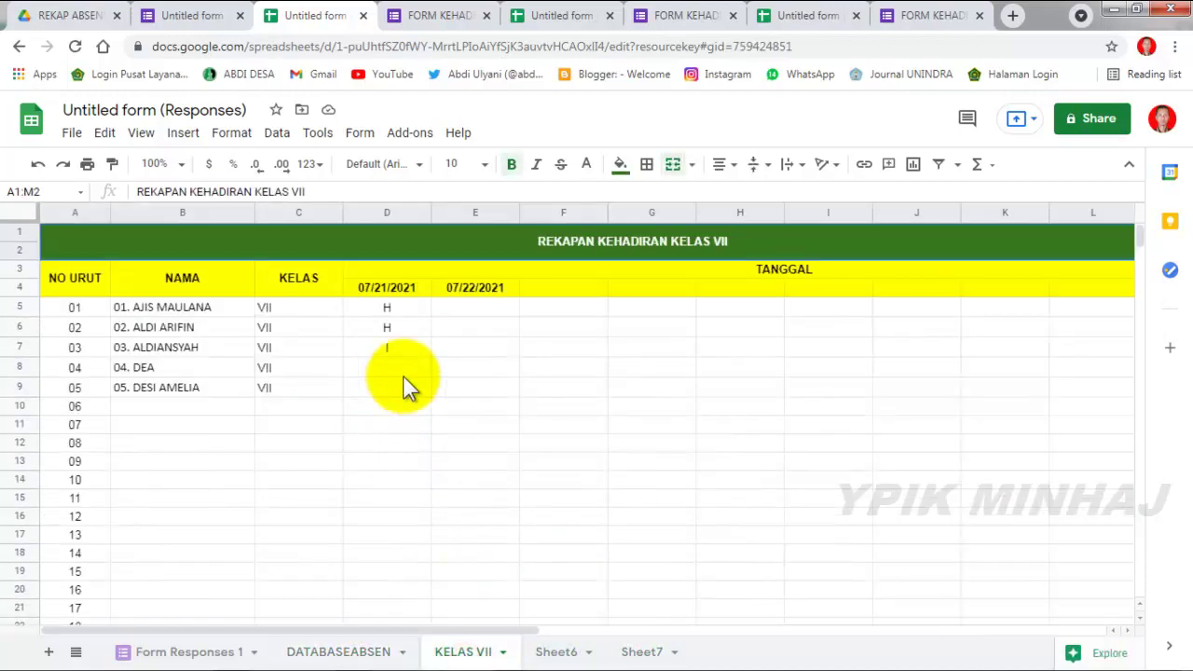